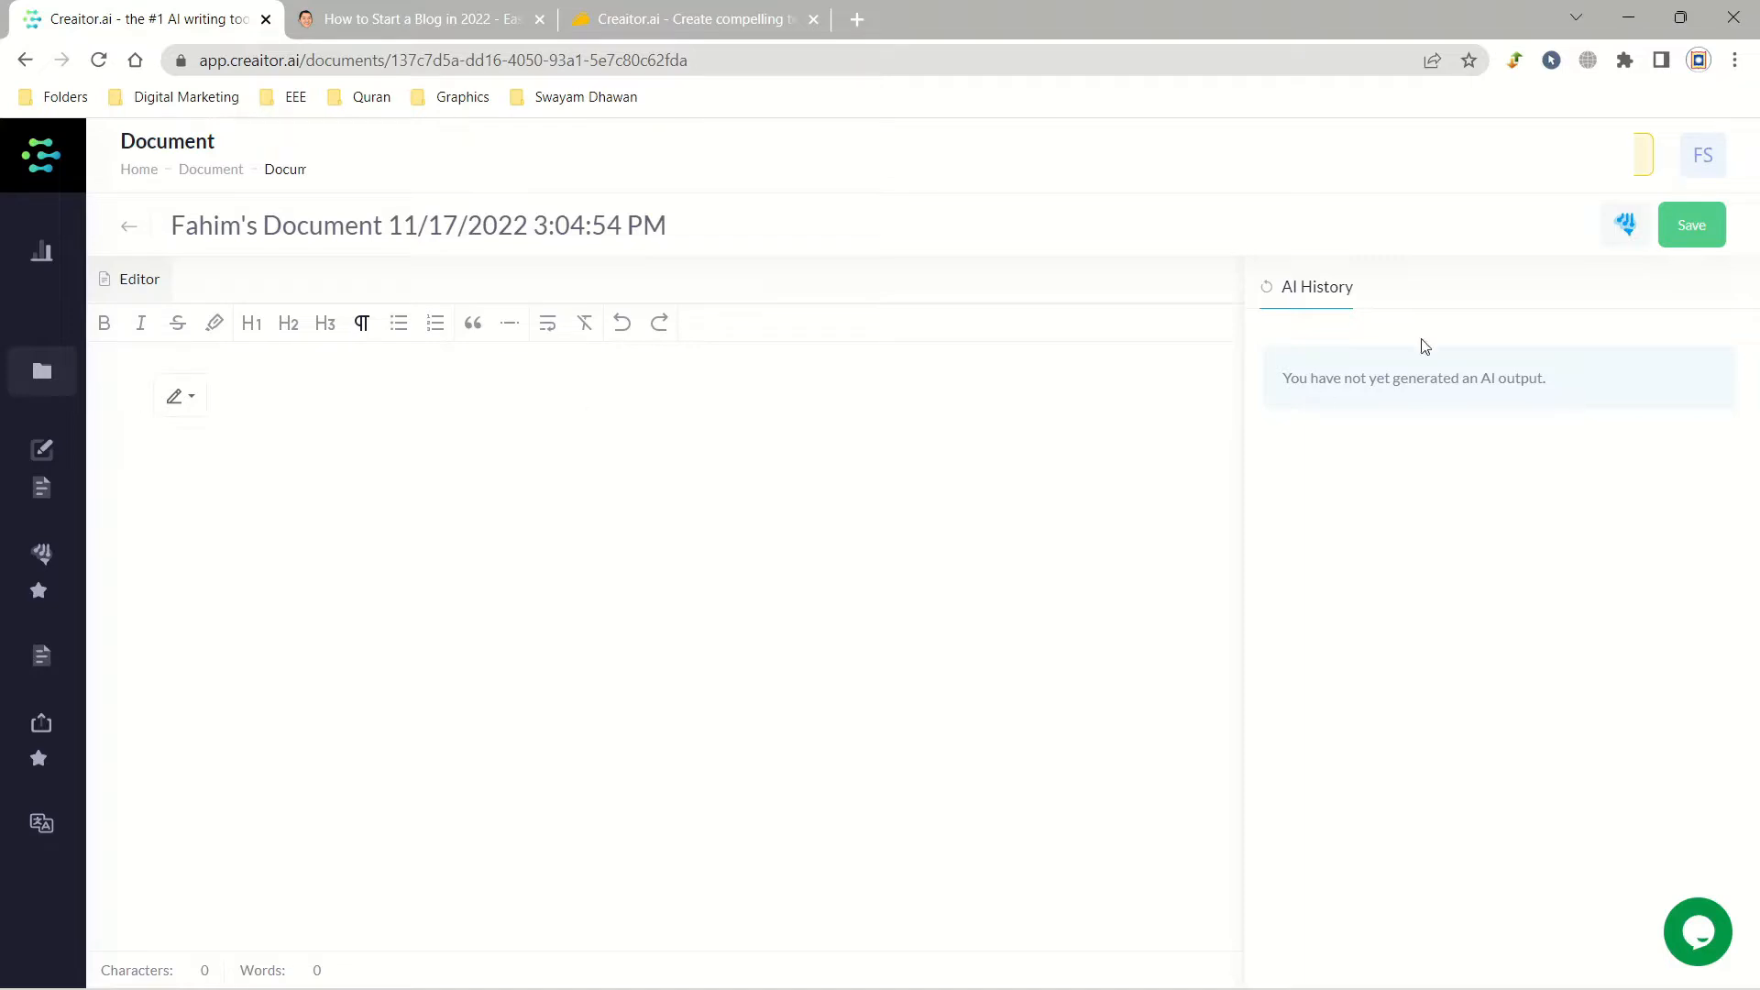
# Open the AI assistant for the blank document and choose the Blog Outline assistant.
pyautogui.click(1615, 235)
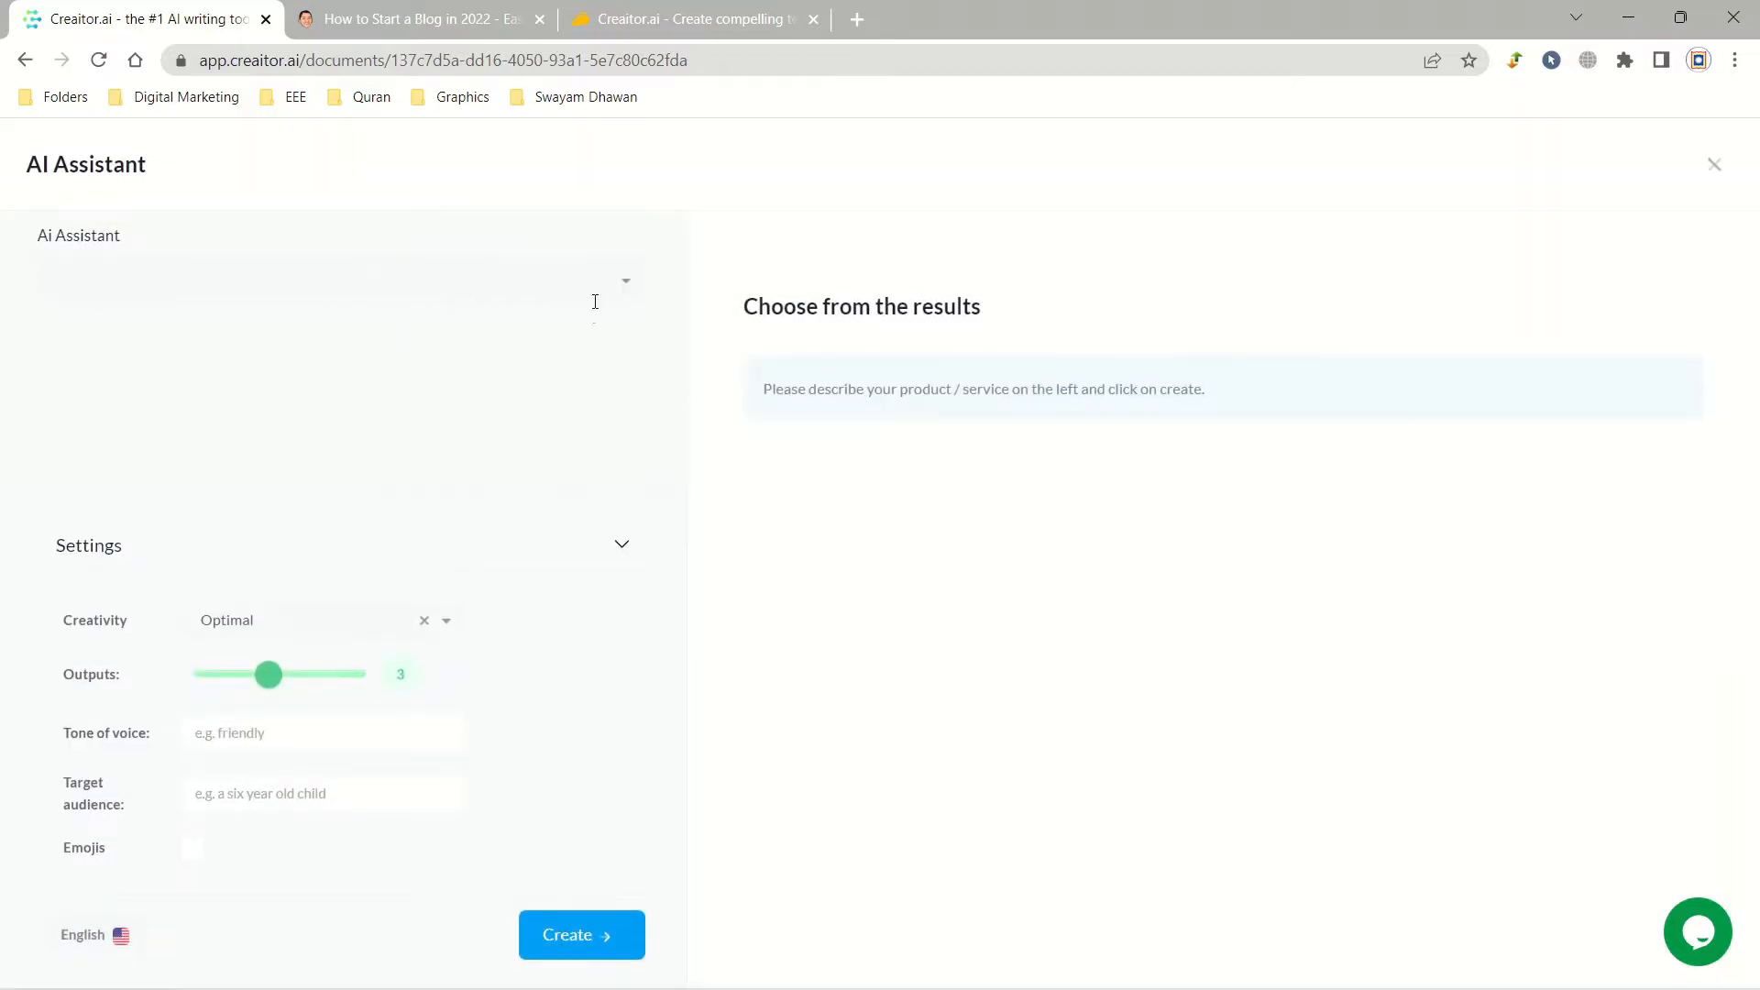
pyautogui.click(506, 282)
pyautogui.write('blog')
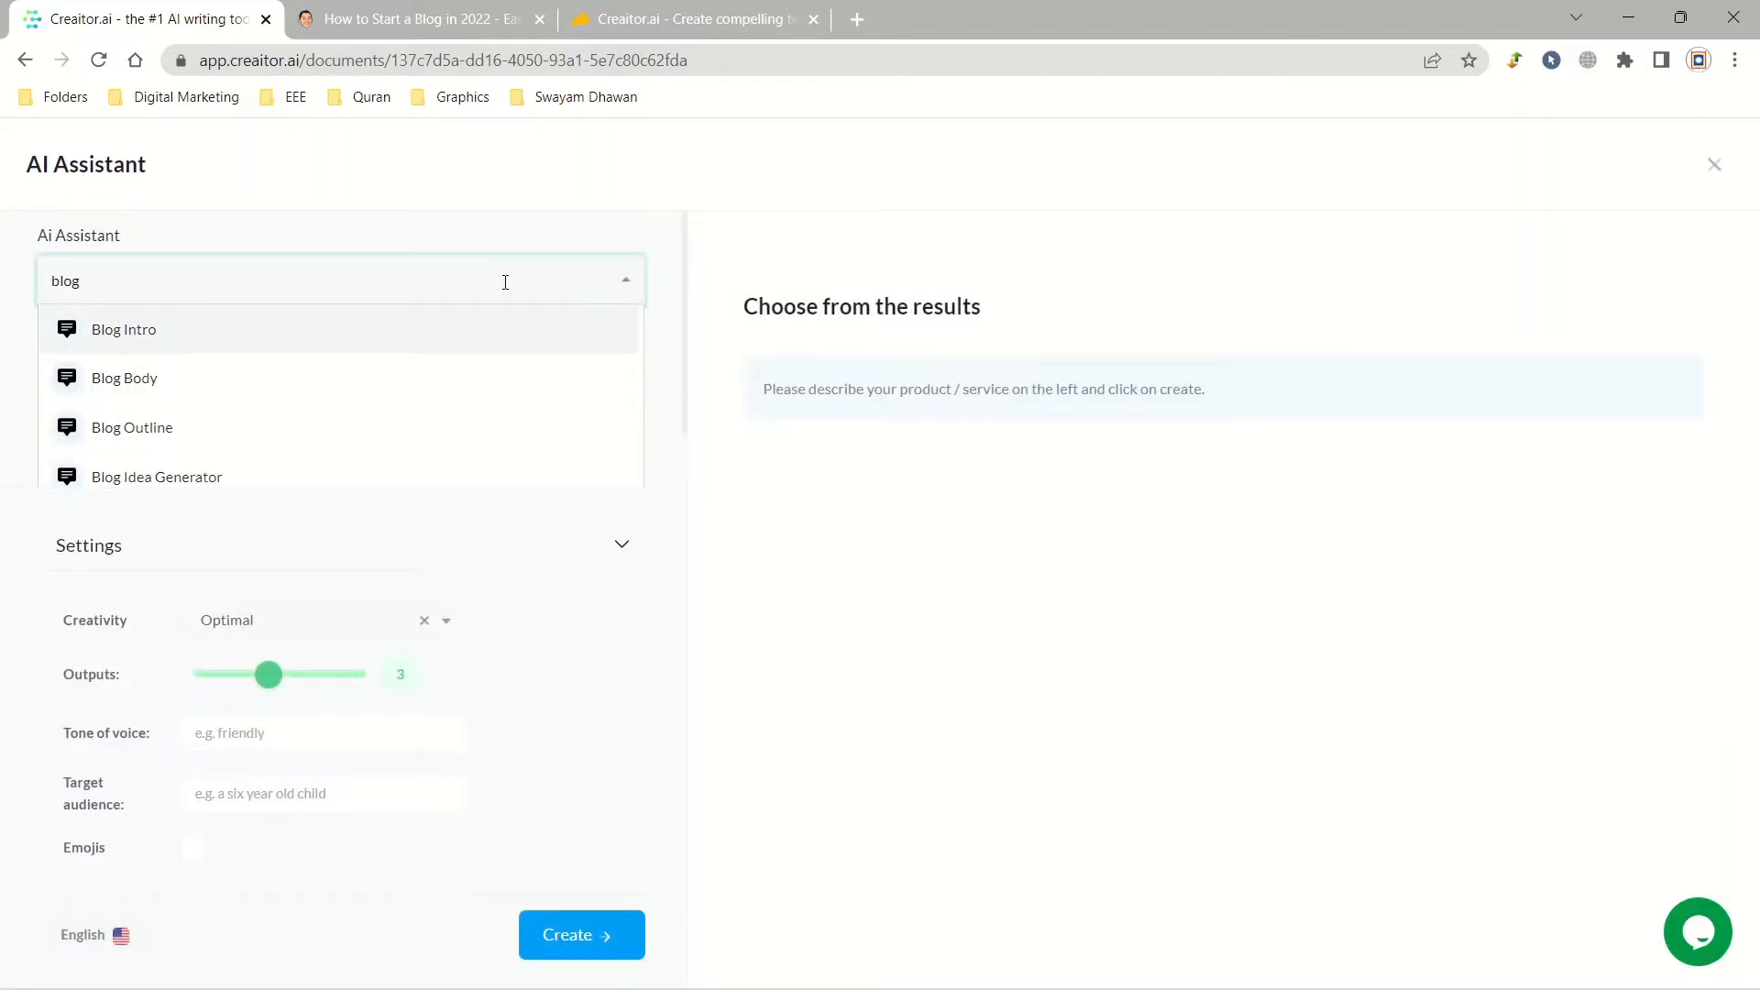
pyautogui.write(' ou')
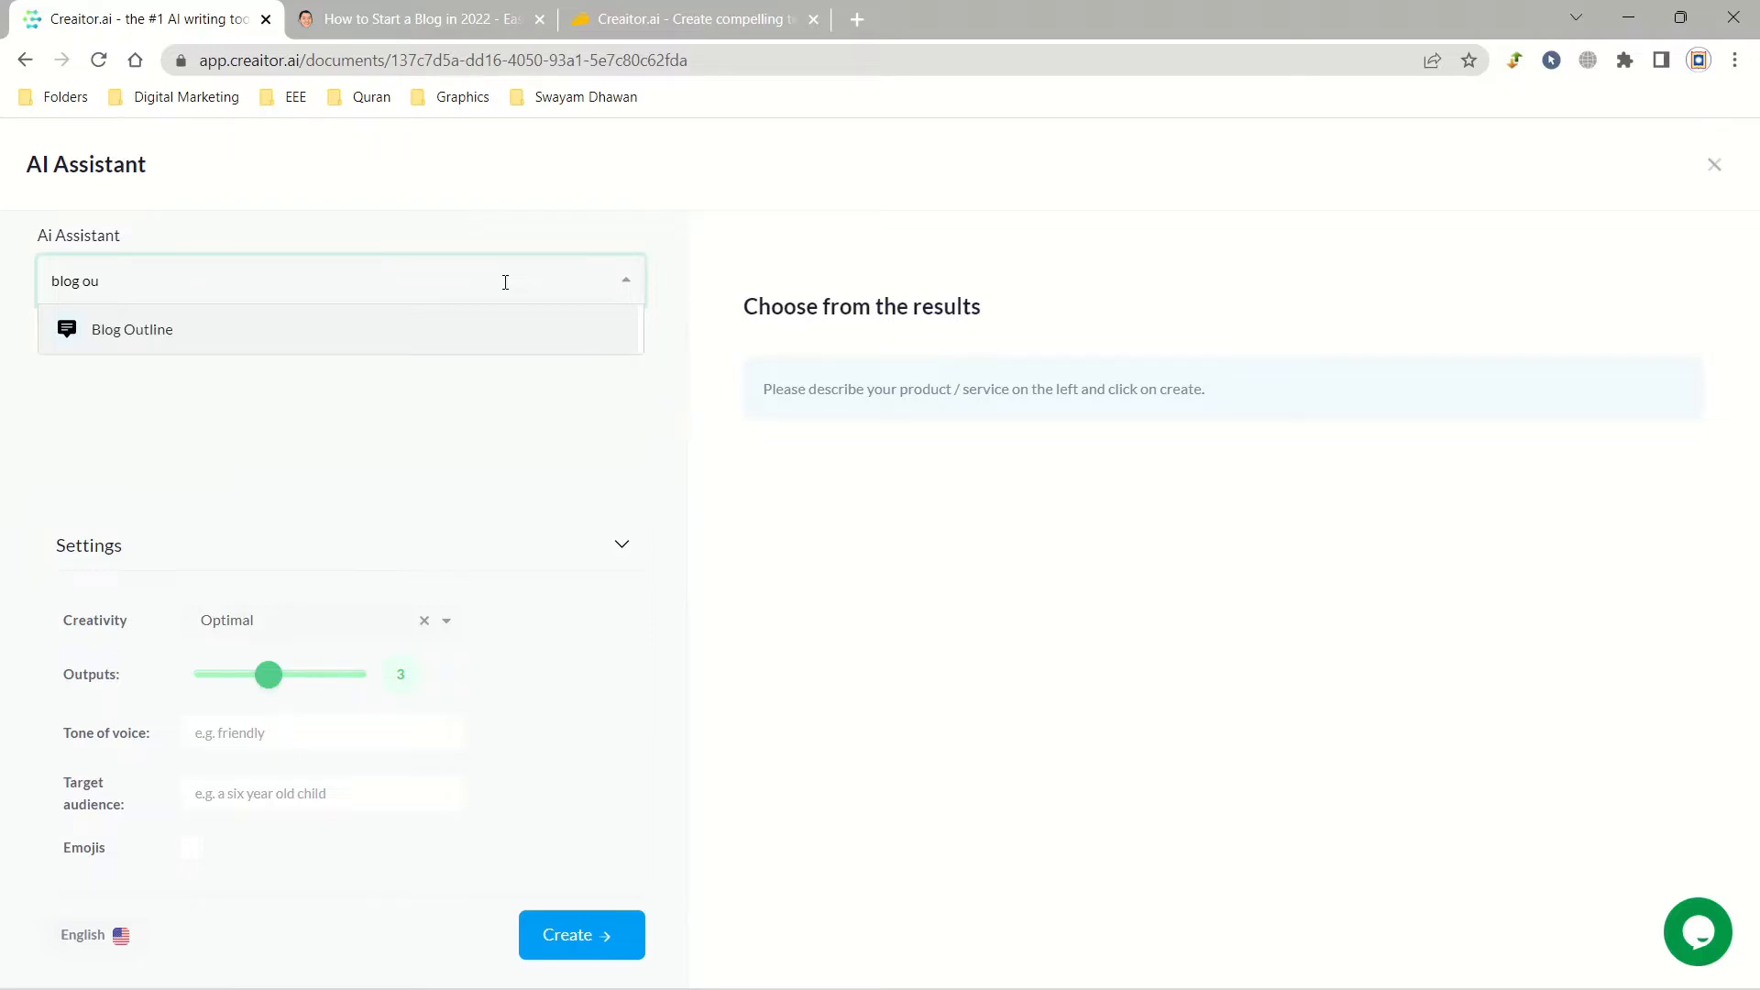
pyautogui.click(162, 341)
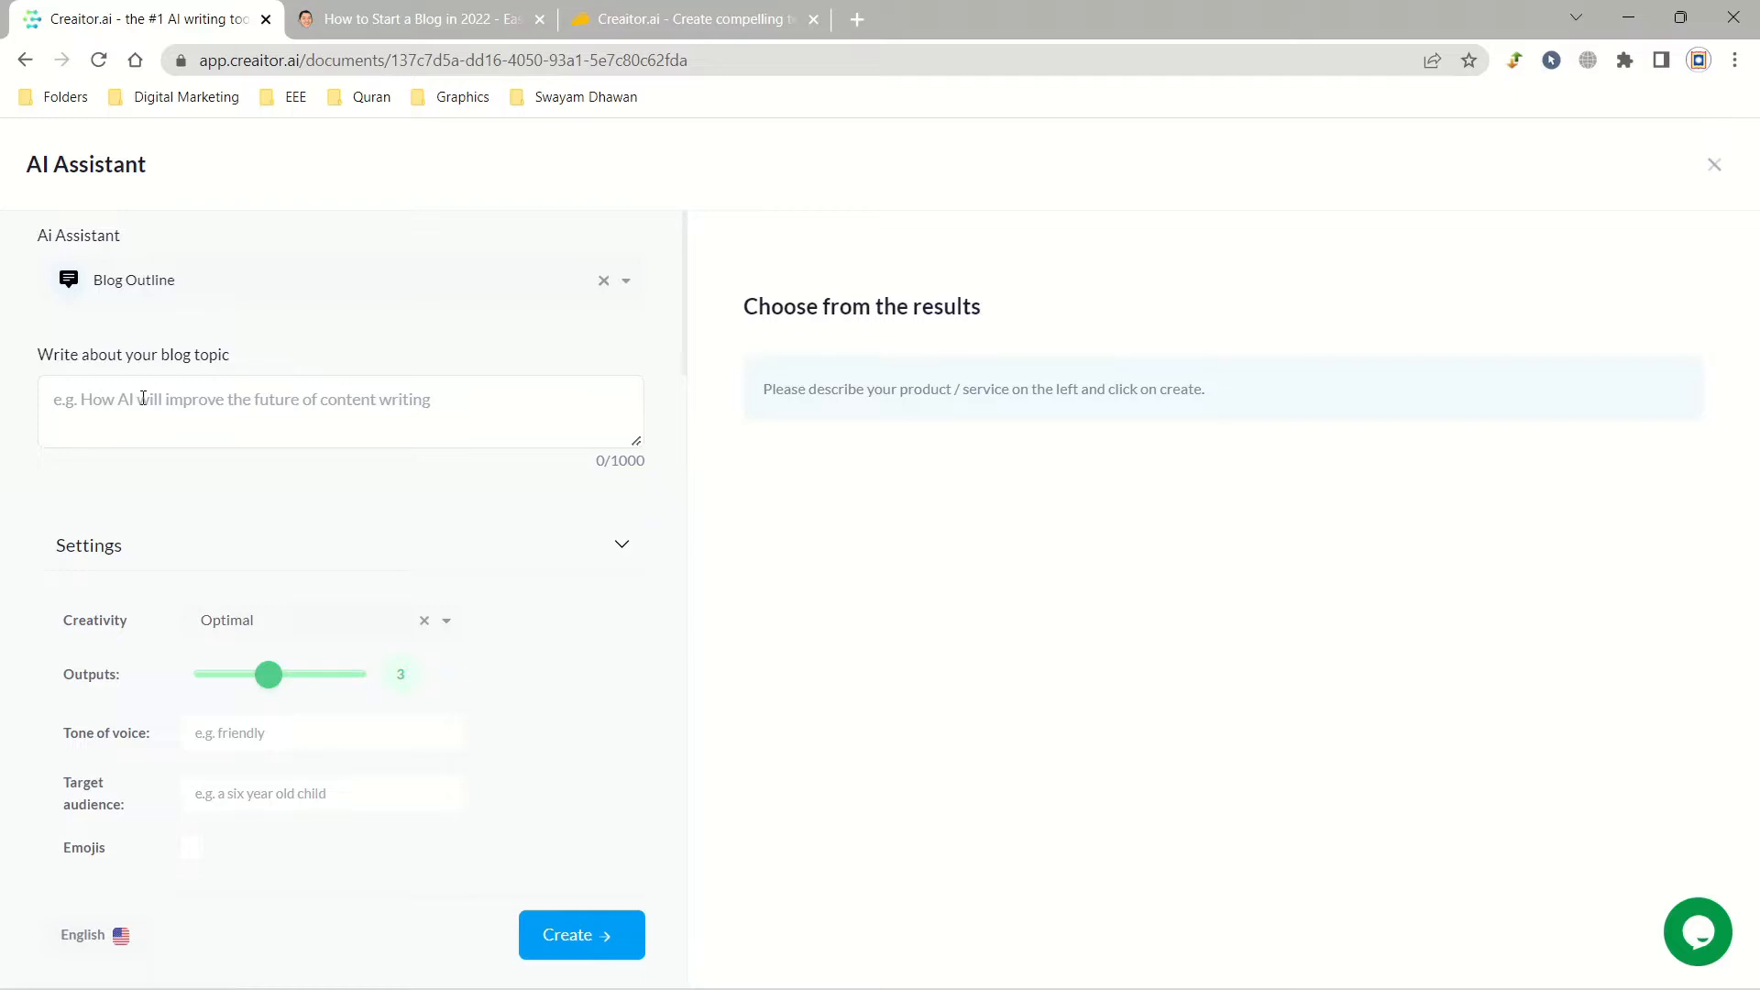
# Enter the blog topic "How to start blogging in 2022? Steps to start blogging and how to earn money from it?".
pyautogui.click(143, 397)
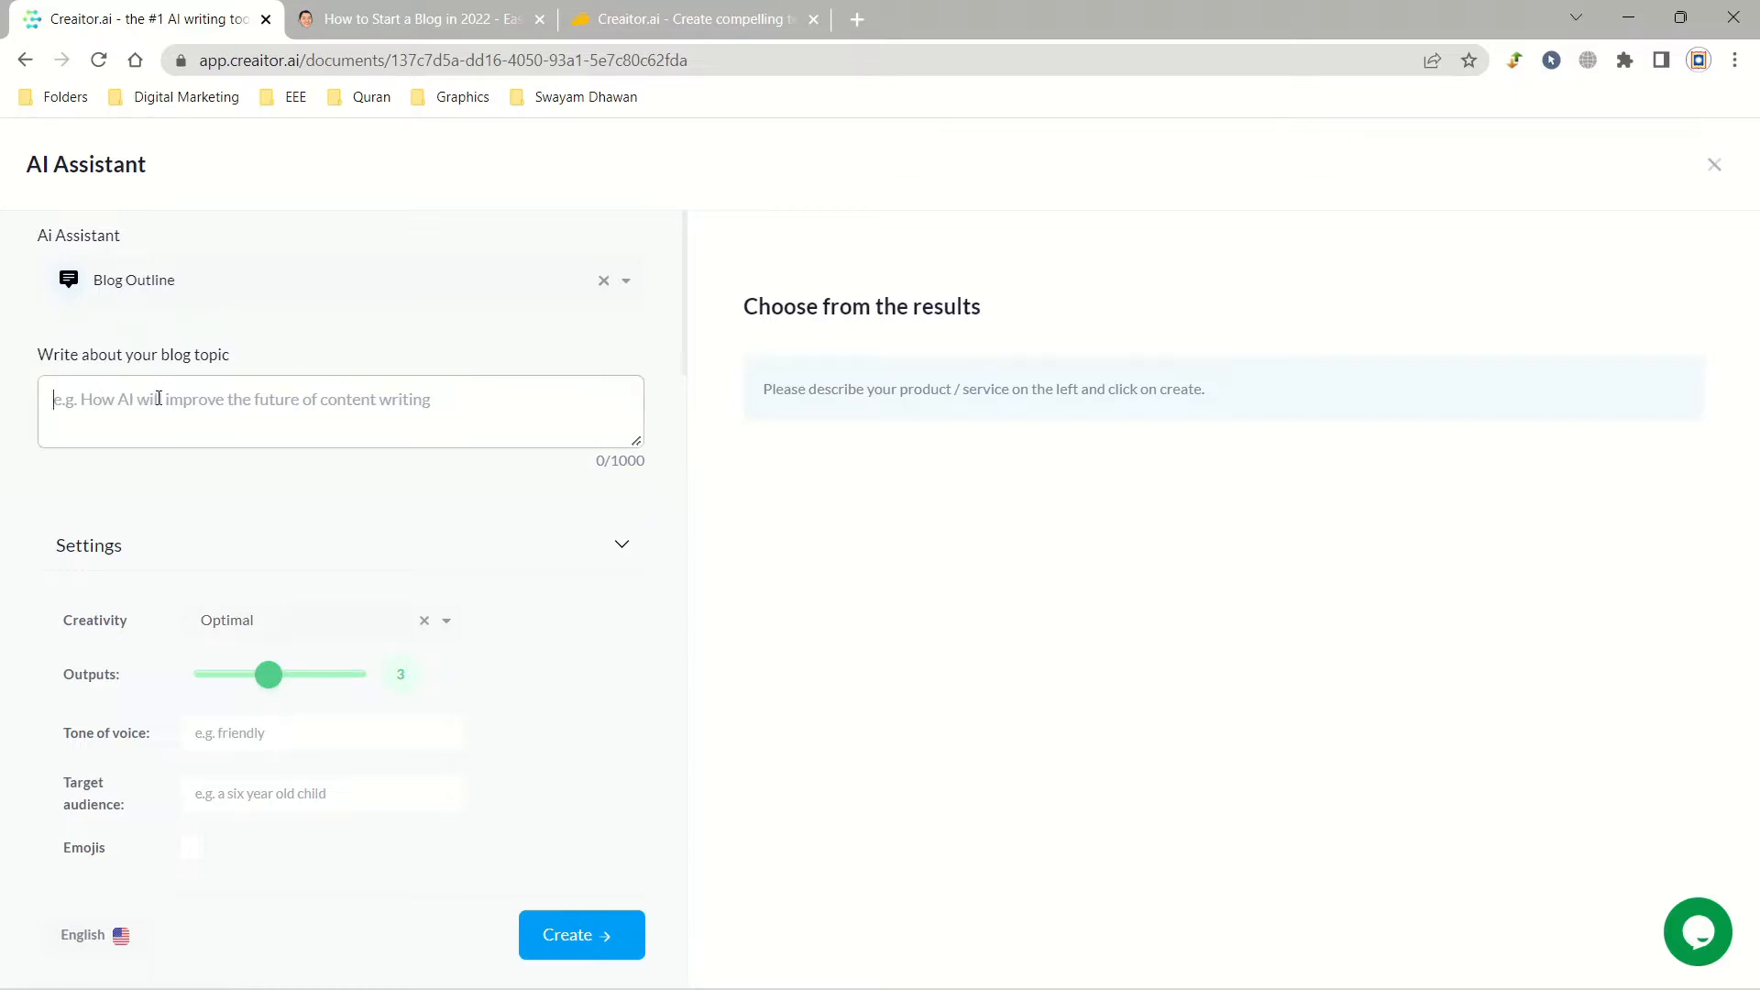
pyautogui.write('How ')
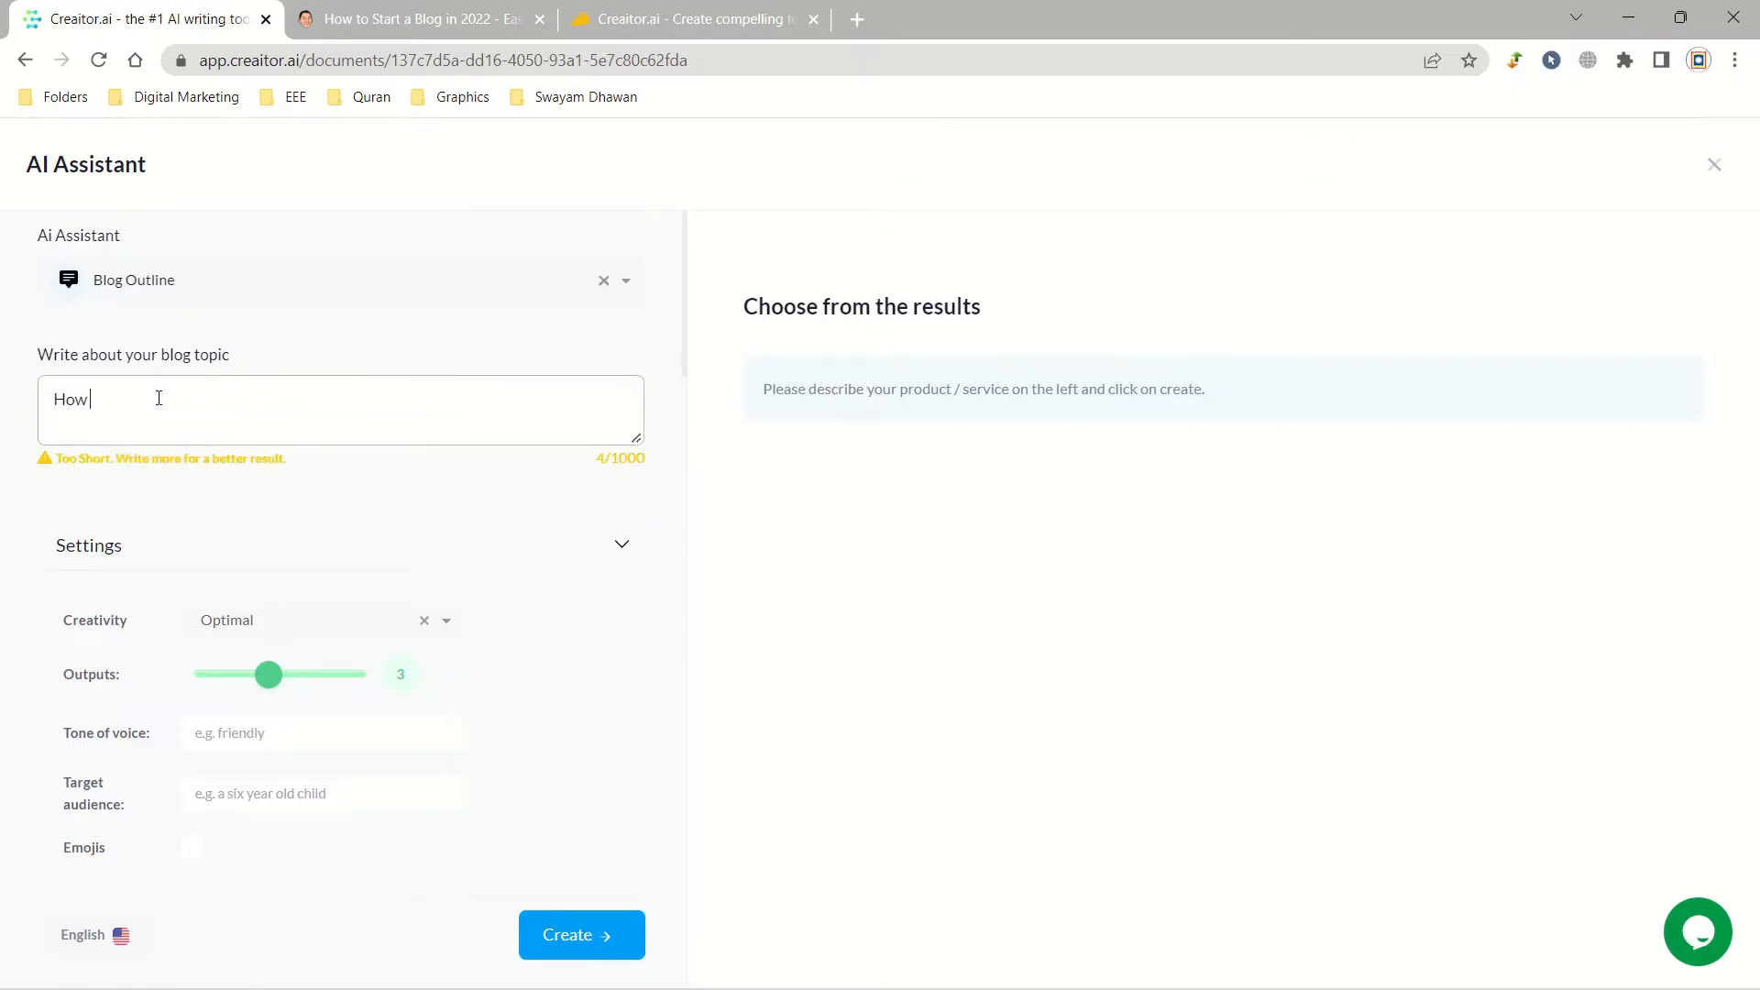
pyautogui.write('to start blogging in 2022?')
pyautogui.write('Steps to a')
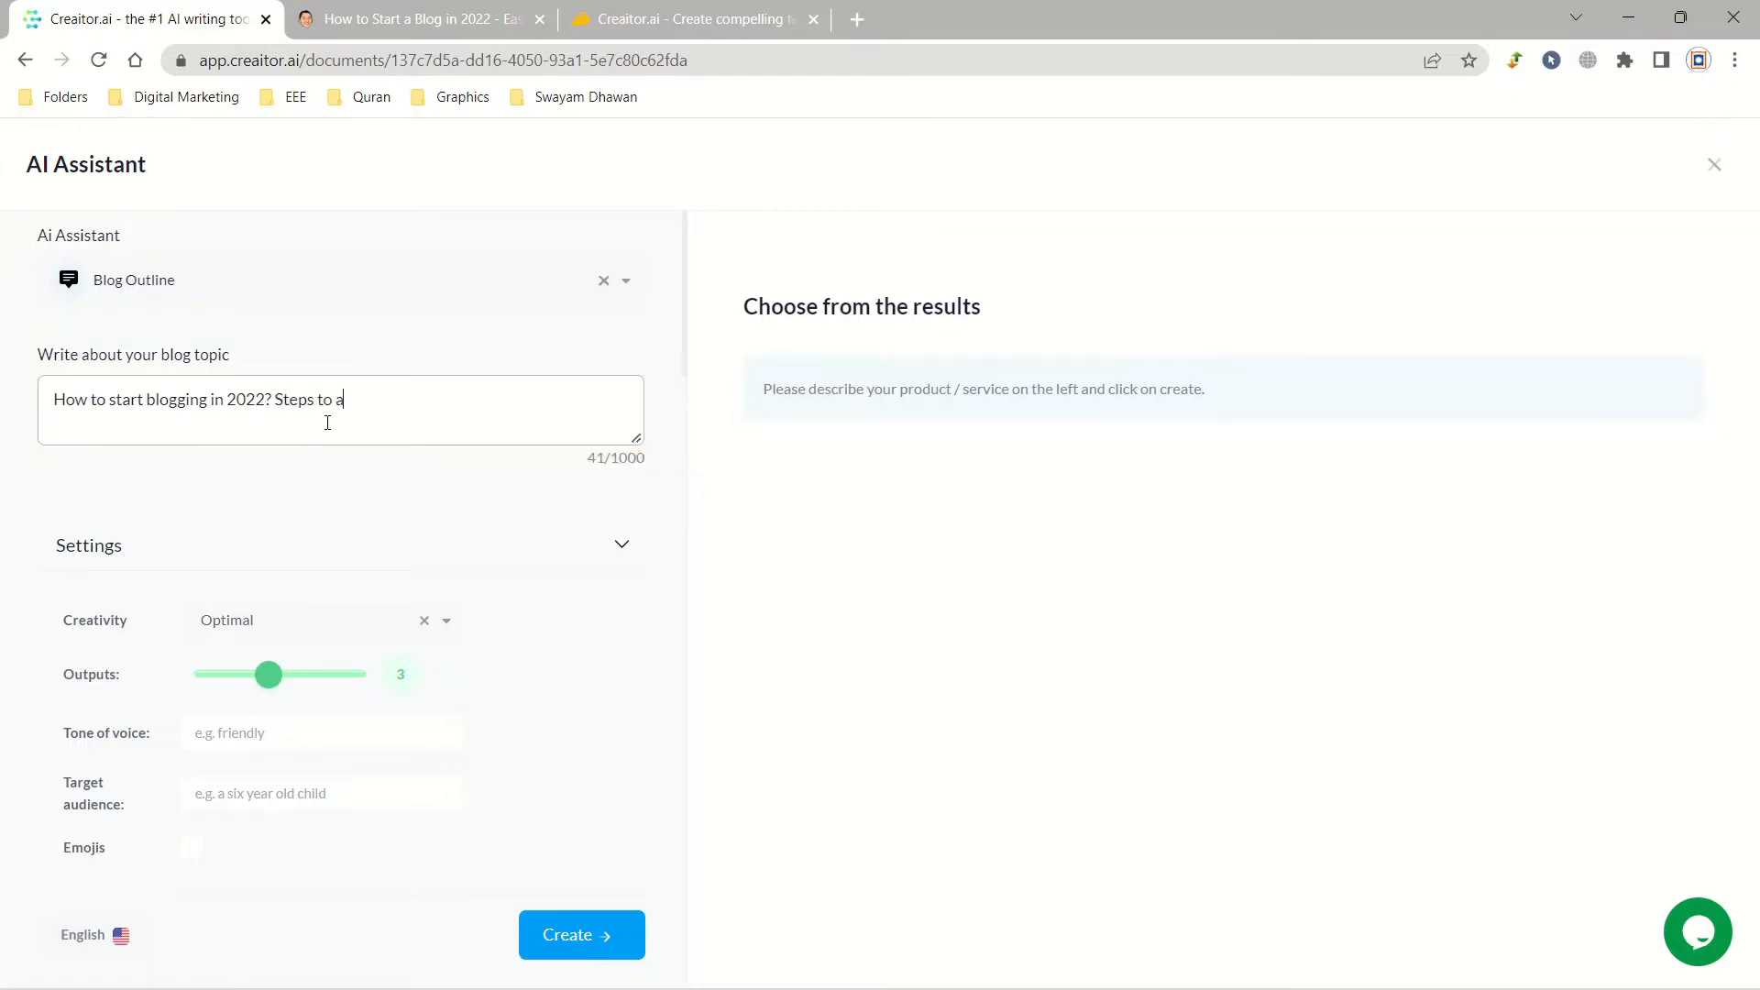
pyautogui.write('dd')
pyautogui.press('BackSpace')
pyautogui.press('BackSpace')
pyautogui.press('BackSpace')
pyautogui.write('start blogging and how to earn mo')
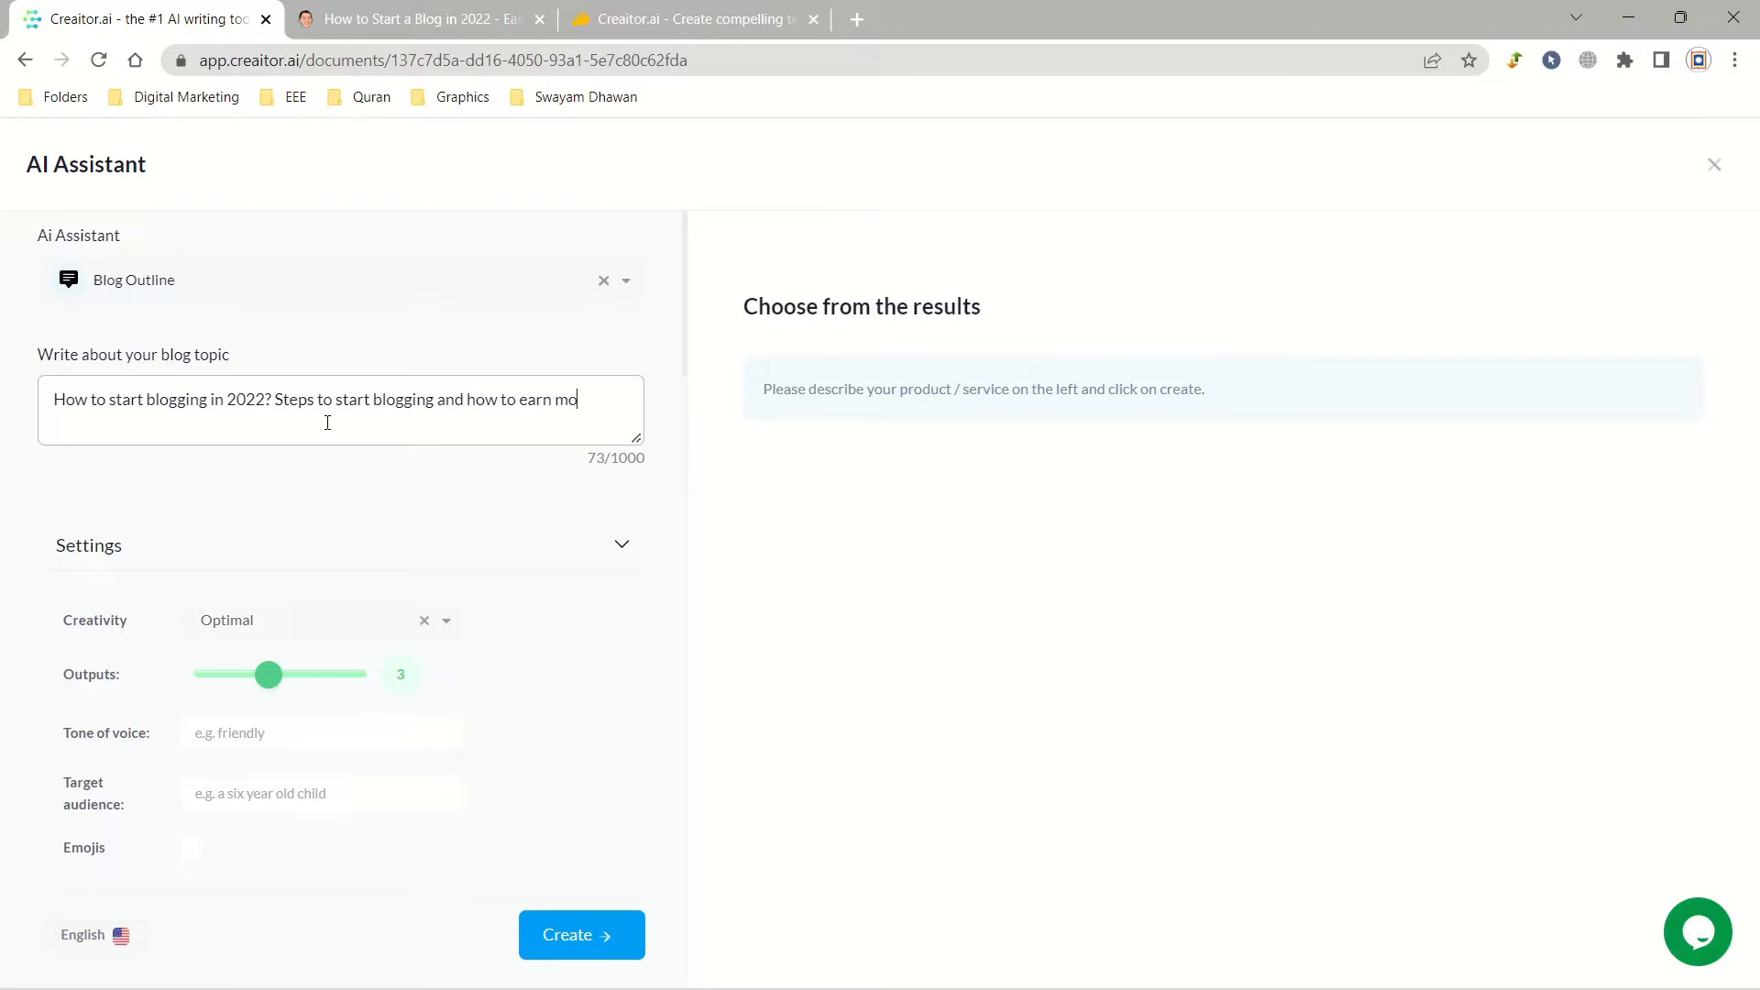
pyautogui.write('ney from')
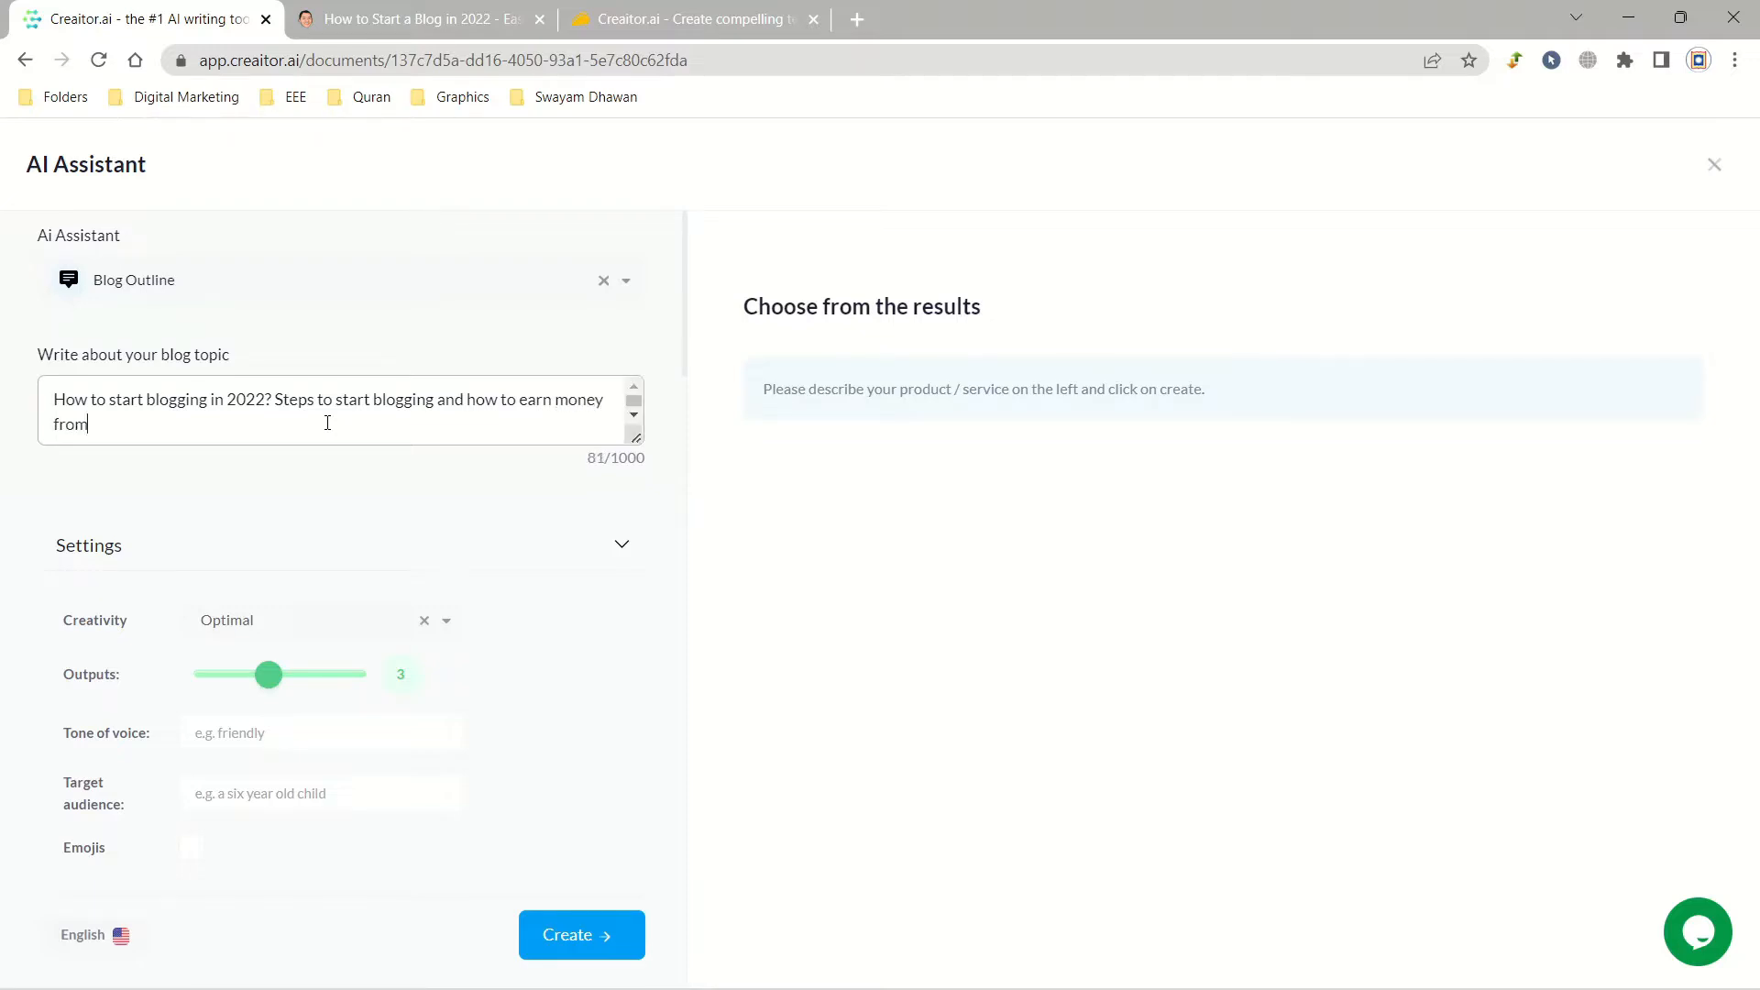
pyautogui.write(' it?')
# Clear the creativity level selection in the assistant's settings.
pyautogui.click(318, 624)
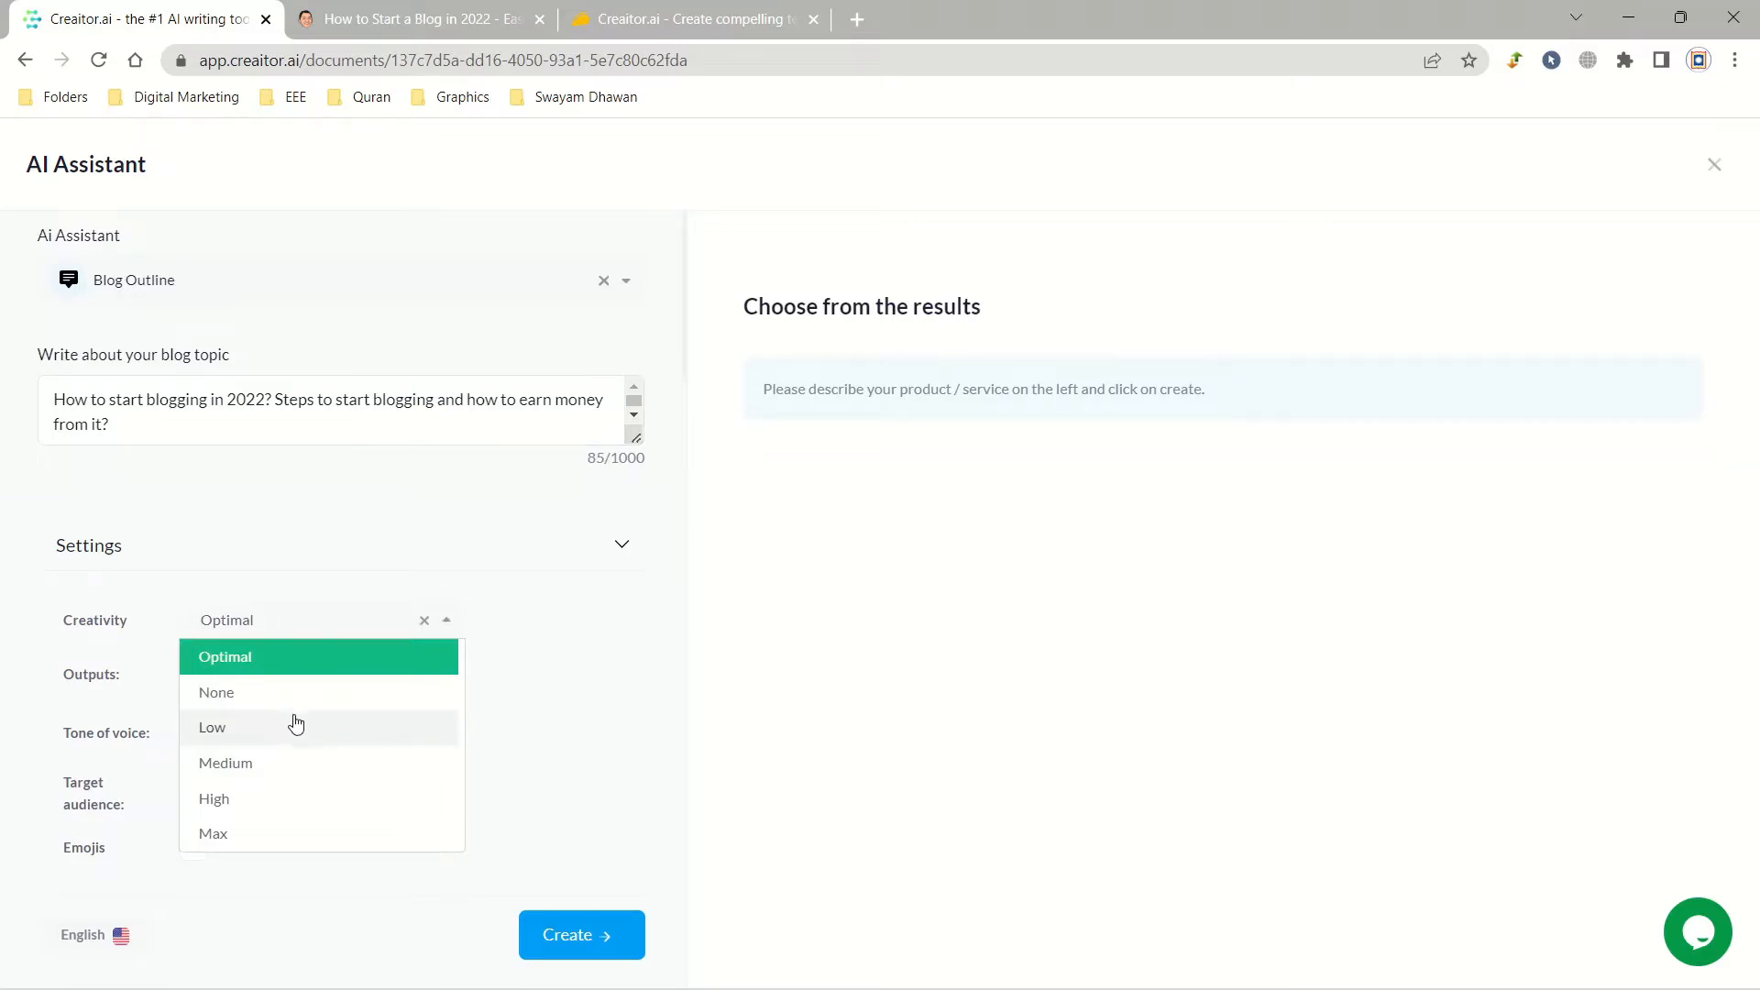
pyautogui.click(295, 669)
pyautogui.click(519, 664)
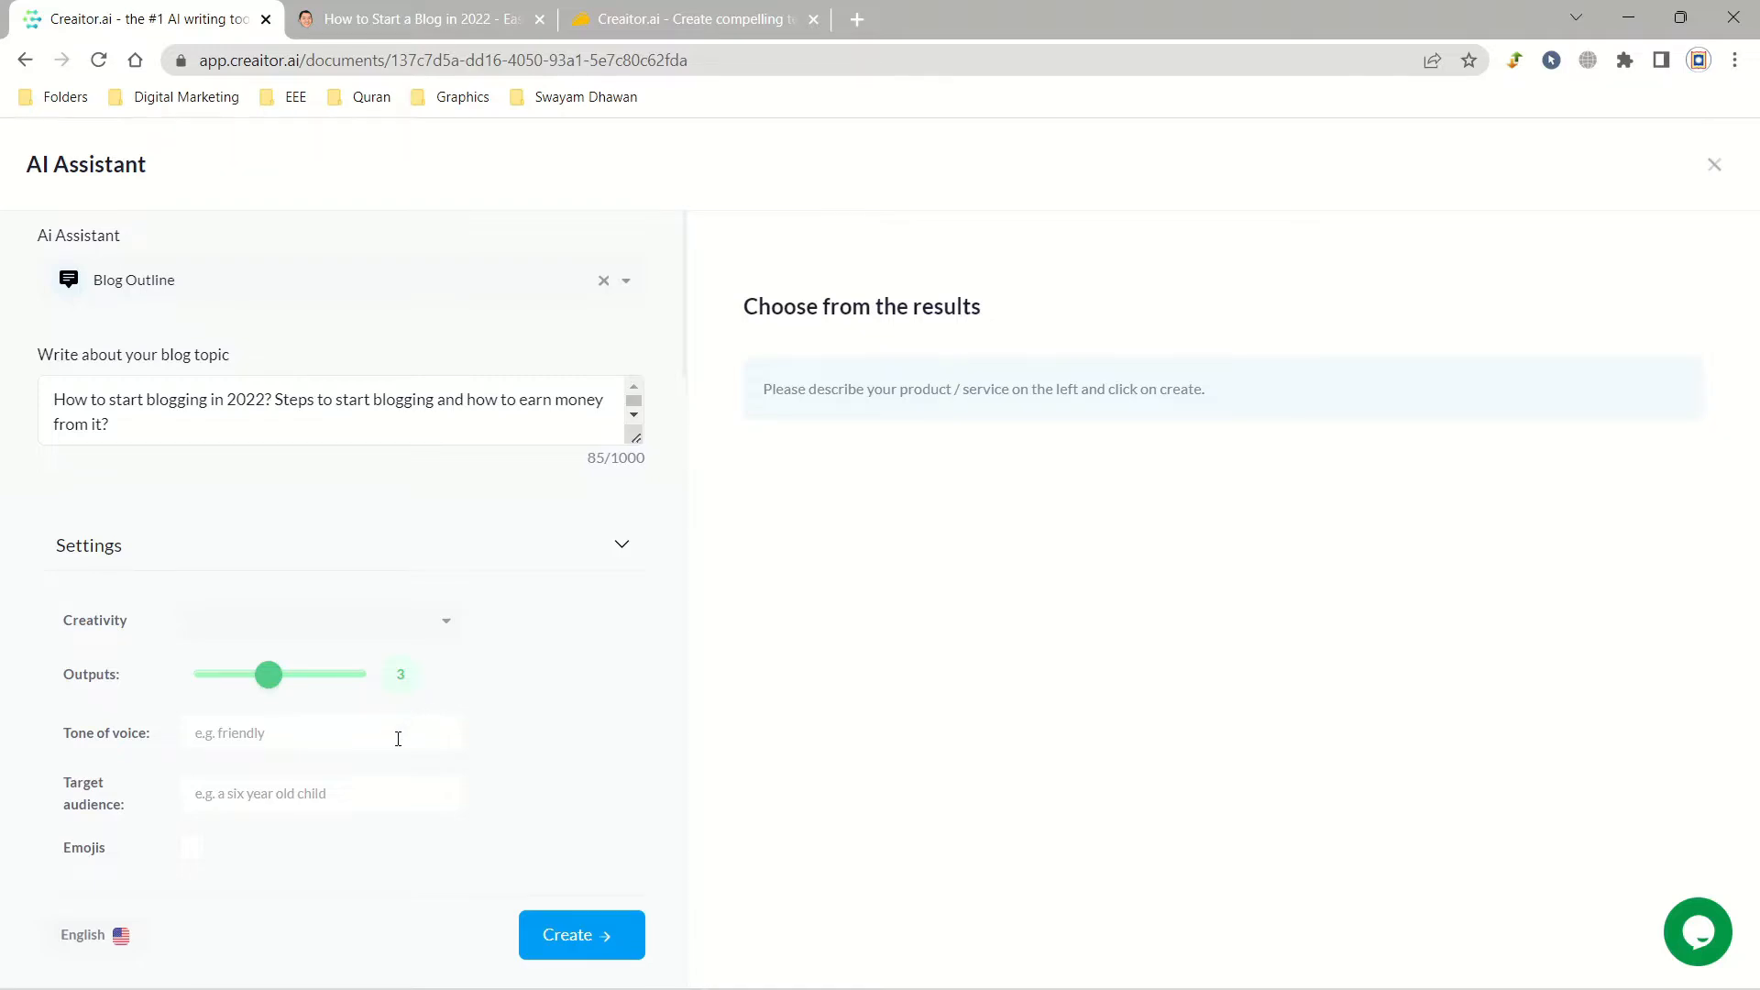
# Set the tone of voice to Friendly and the target audience to Adults, with emojis off.
pyautogui.click(374, 728)
pyautogui.write('Friendly')
pyautogui.click(366, 804)
pyautogui.write('Adults')
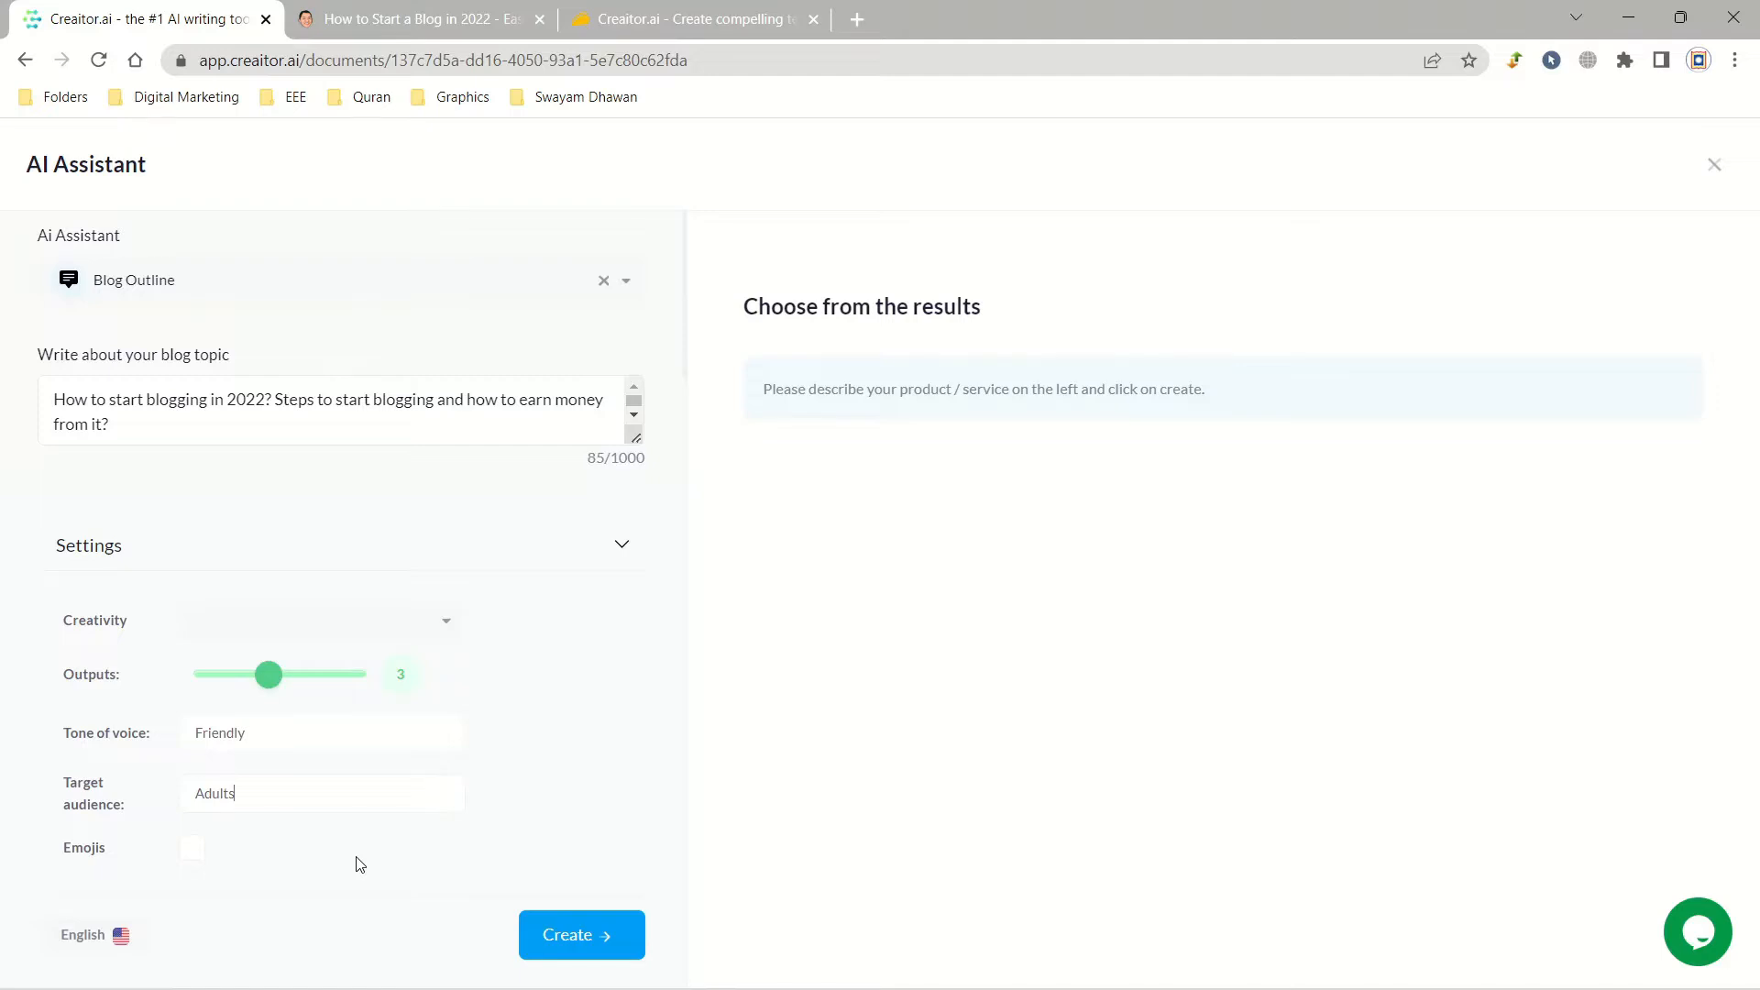
pyautogui.click(186, 853)
pyautogui.click(203, 852)
# Choose English as the output language and generate the blog outline results.
pyautogui.click(109, 939)
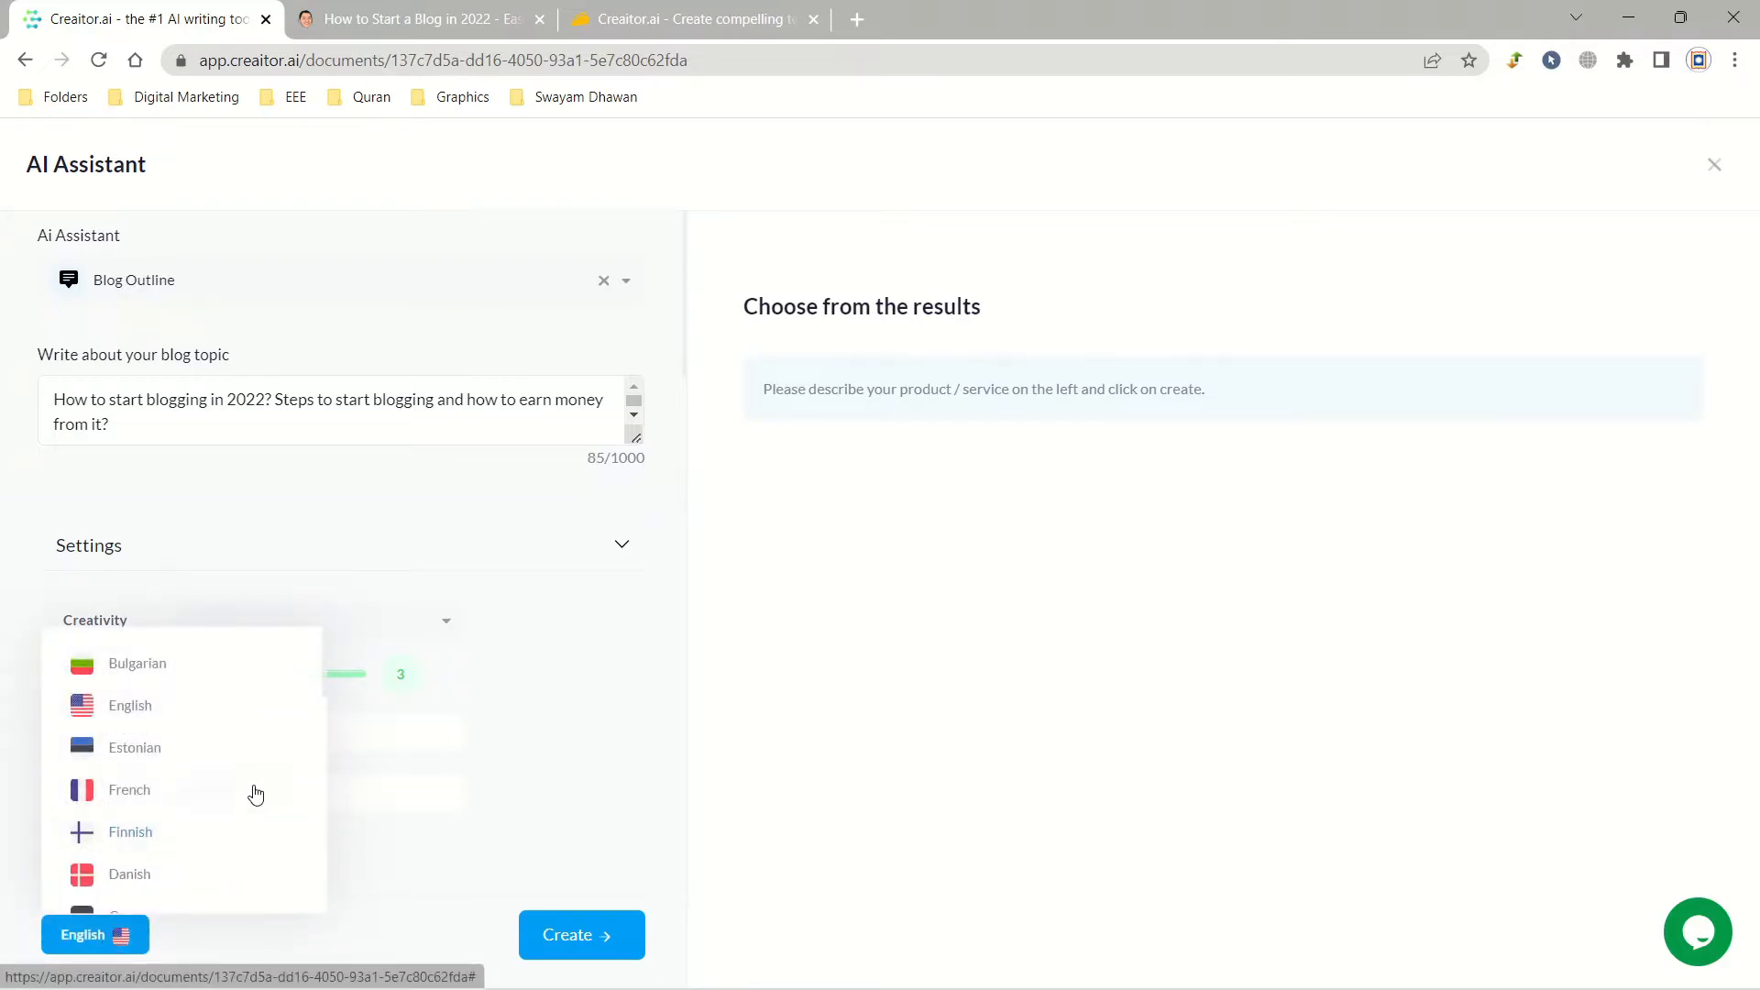
pyautogui.scroll(-5, 321, 696)
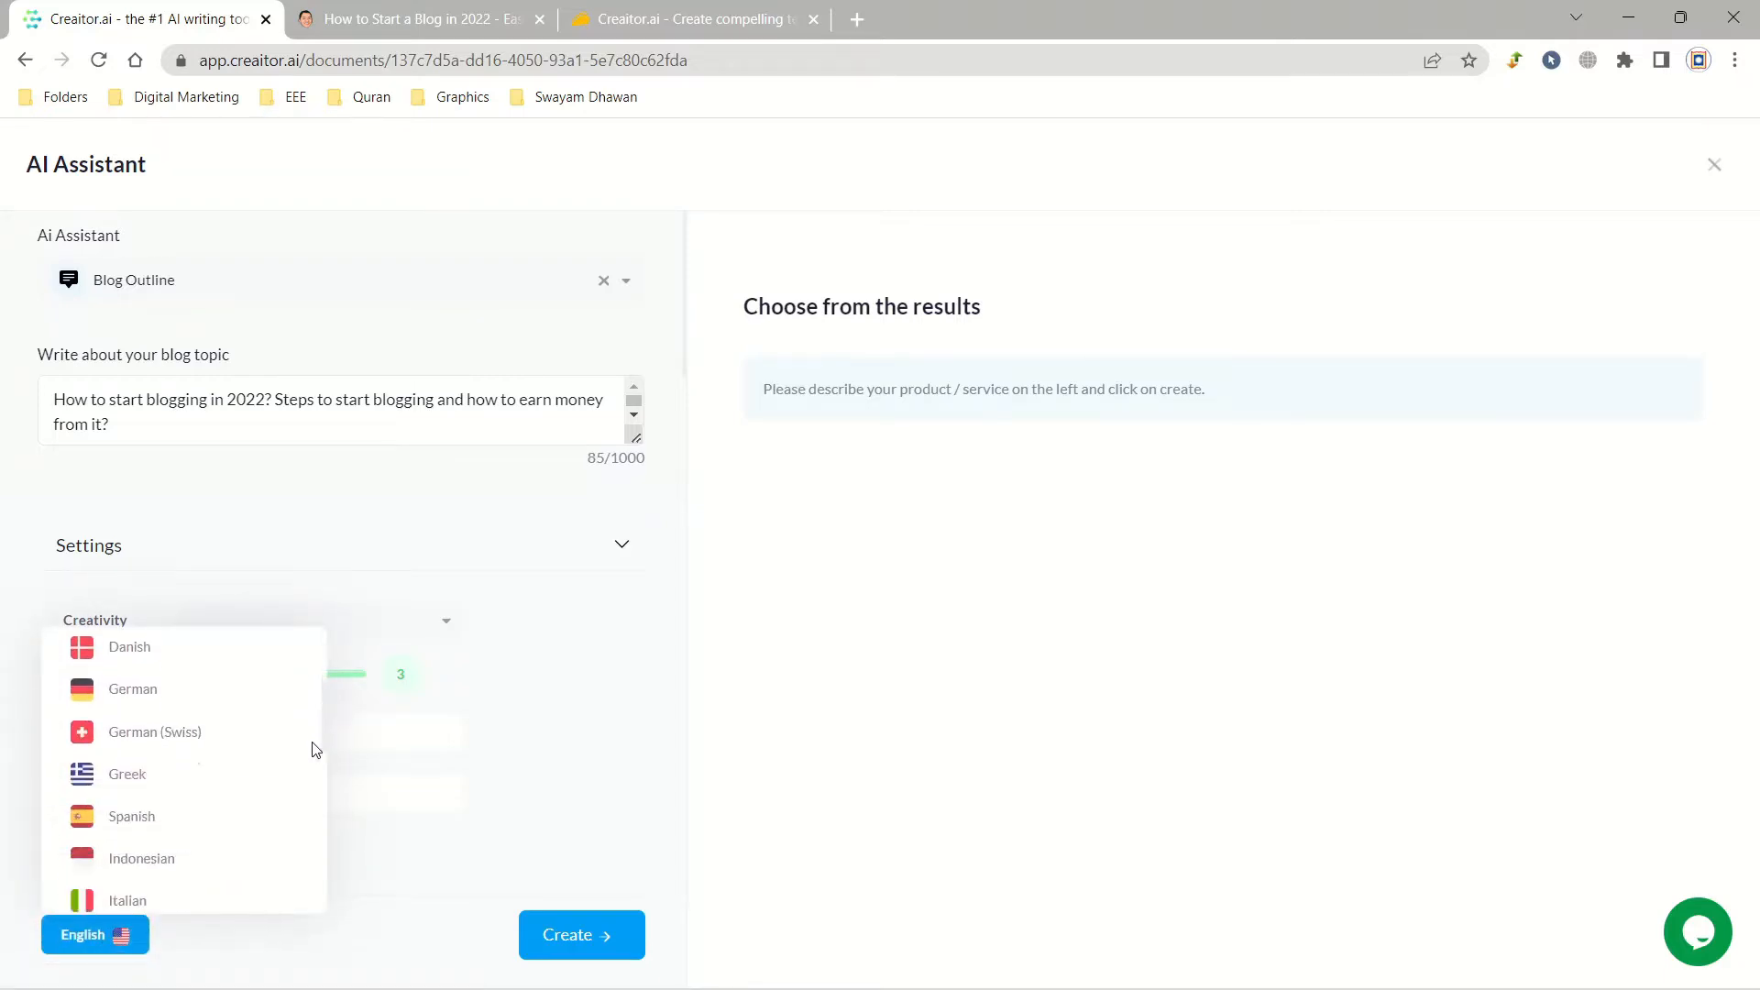
pyautogui.scroll(-4, 313, 852)
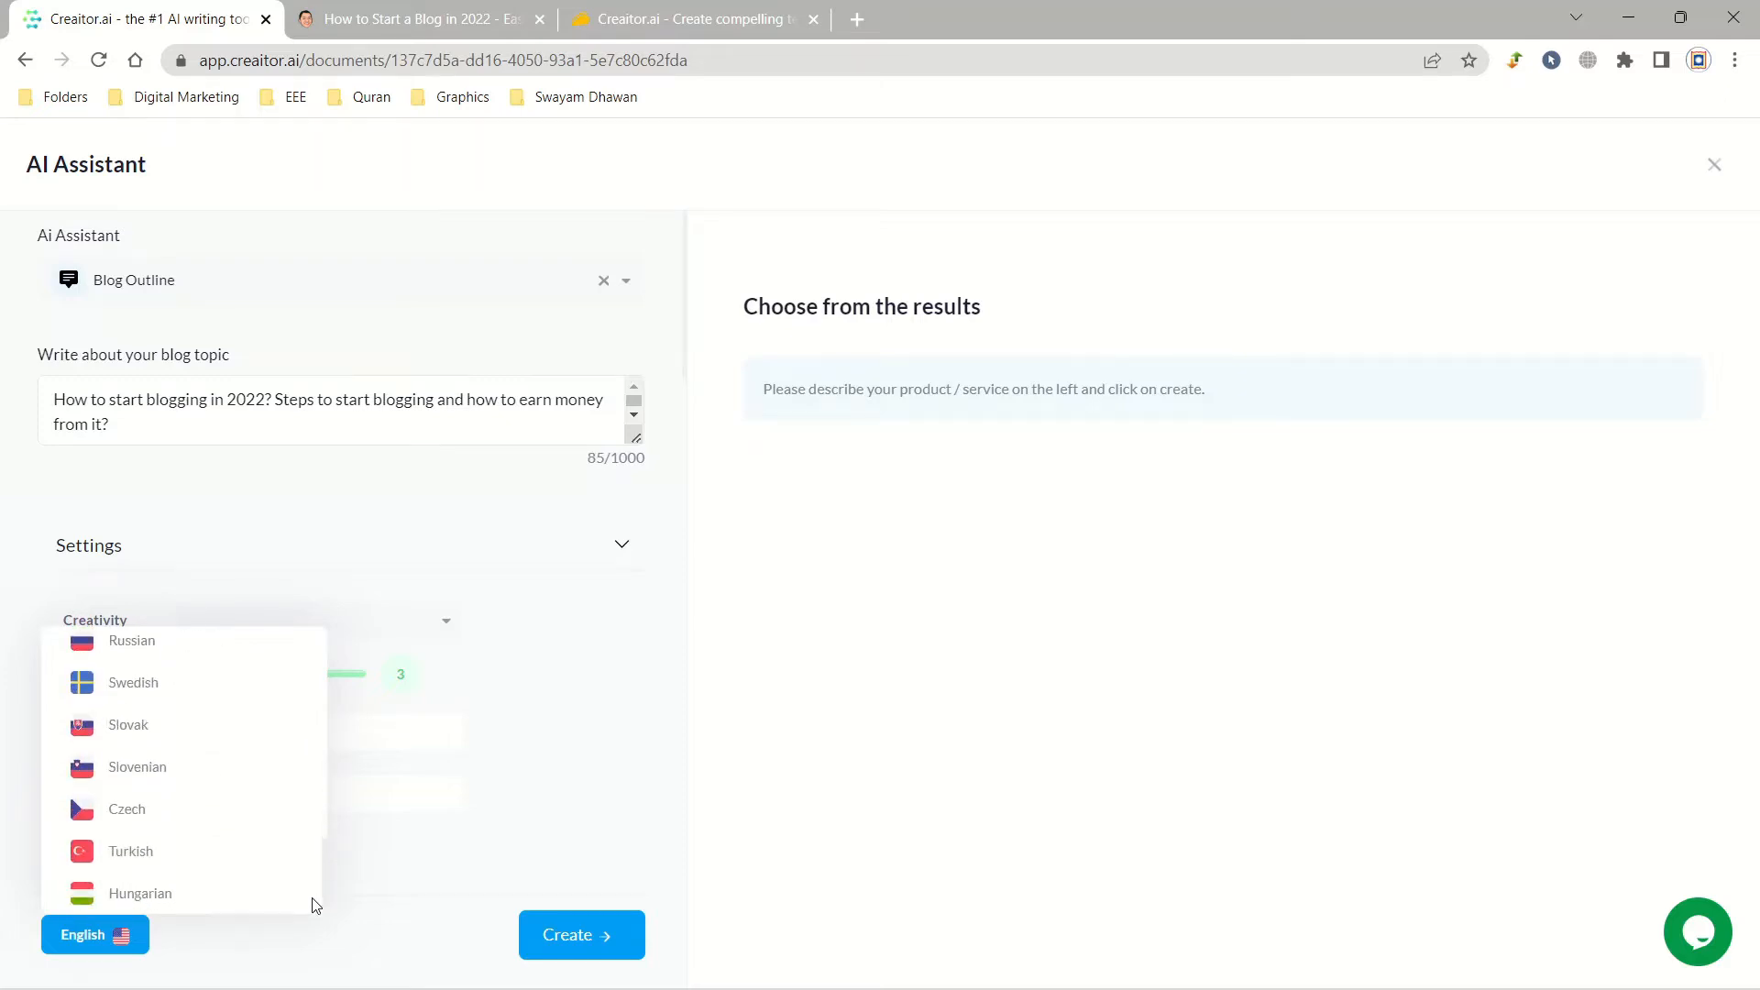
pyautogui.scroll(8, 314, 894)
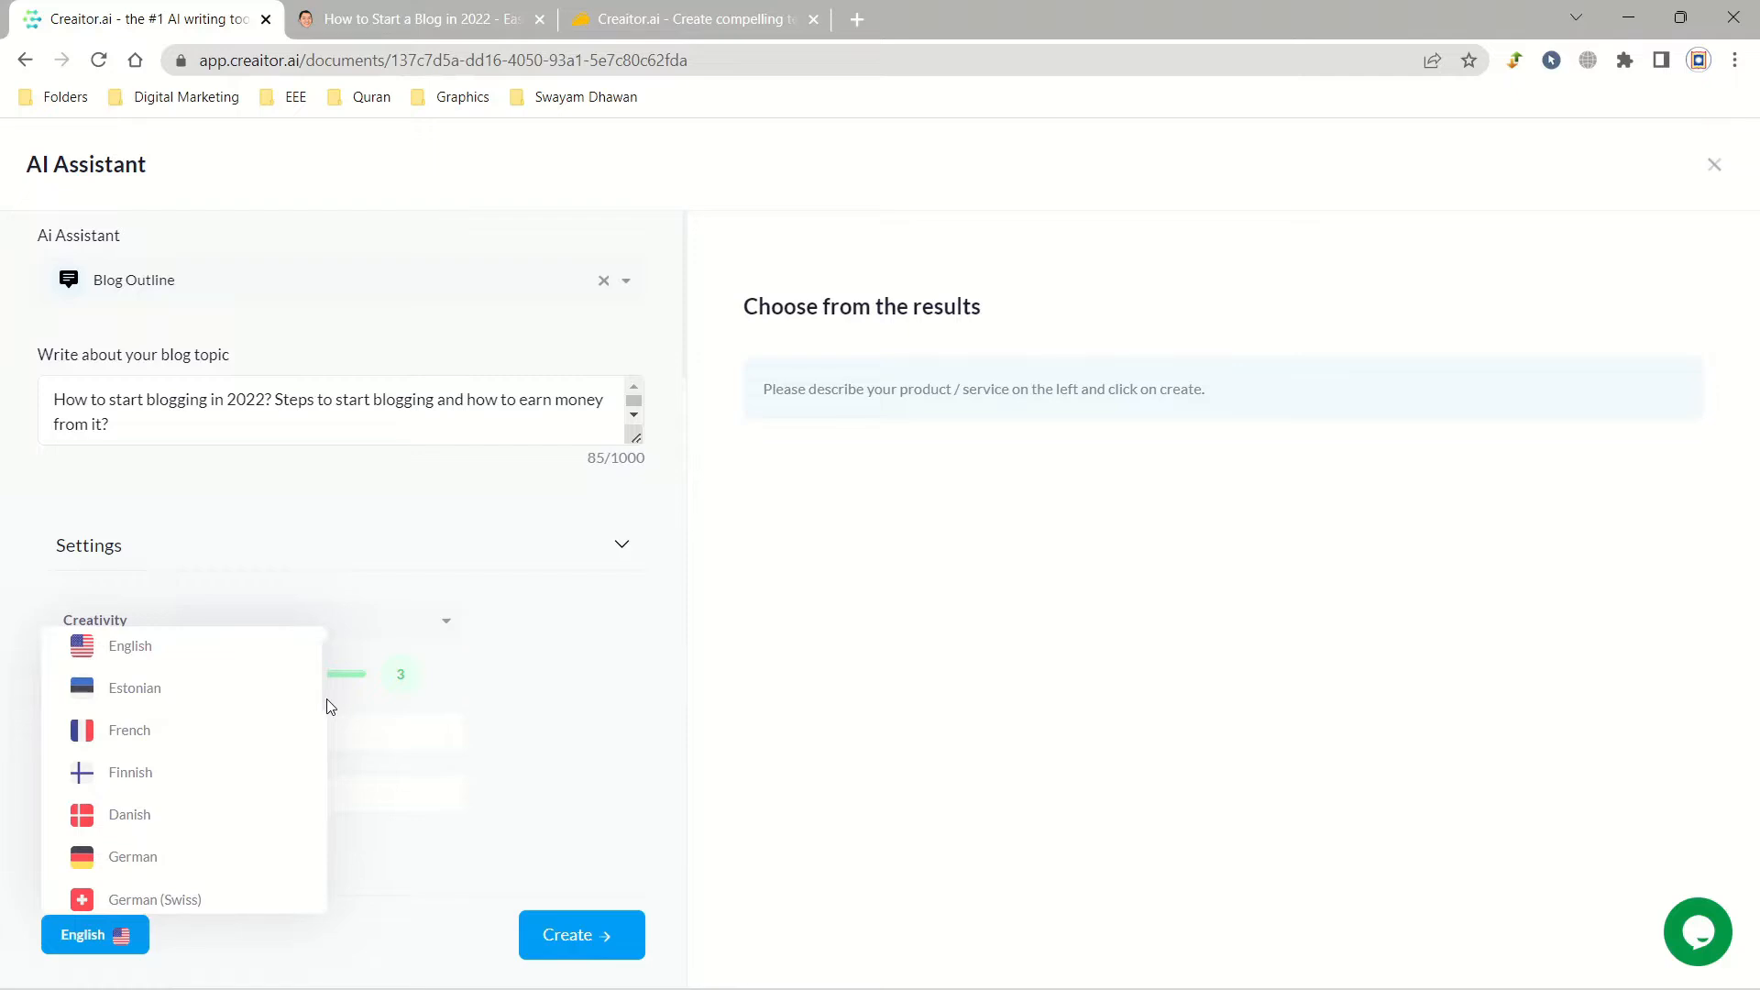
pyautogui.click(240, 660)
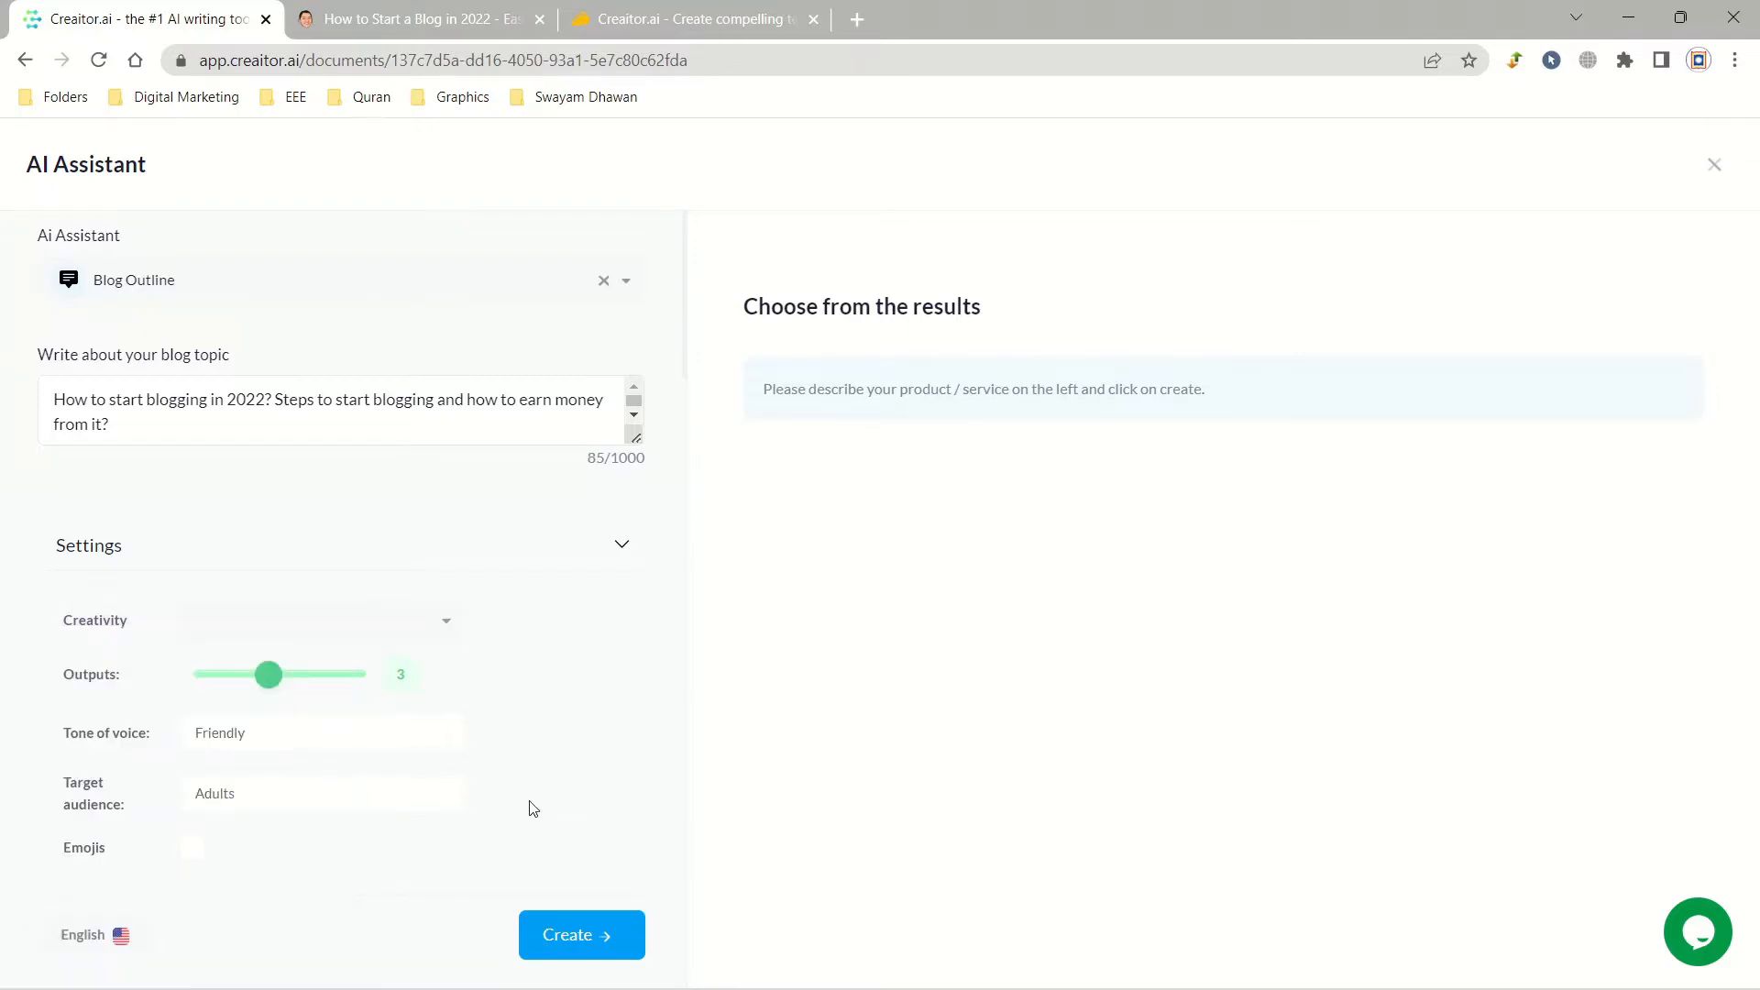
pyautogui.click(603, 944)
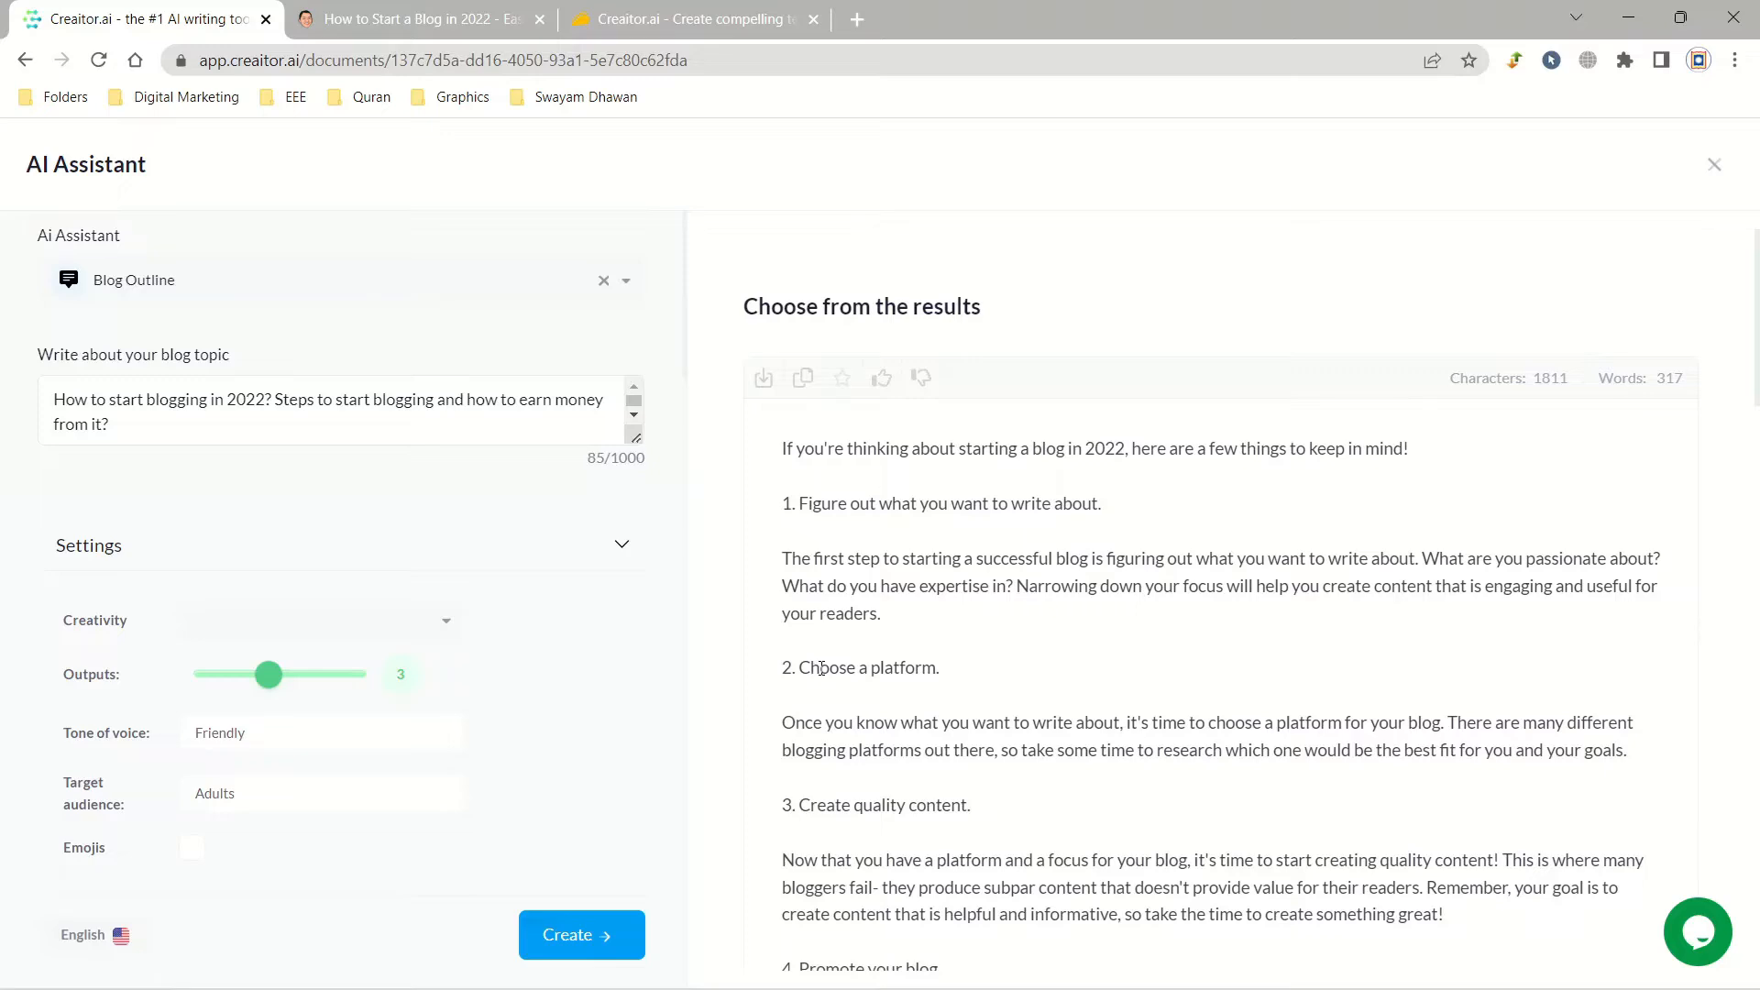
# Read through the generated blog outlines and compare their introductions, sections and tips on starting a blog.
pyautogui.moveTo(1757, 358)
pyautogui.mouseDown()
pyautogui.moveTo(1758, 855)
pyautogui.moveTo(1758, 330)
pyautogui.mouseUp()
pyautogui.scroll(-1, 1757, 413)
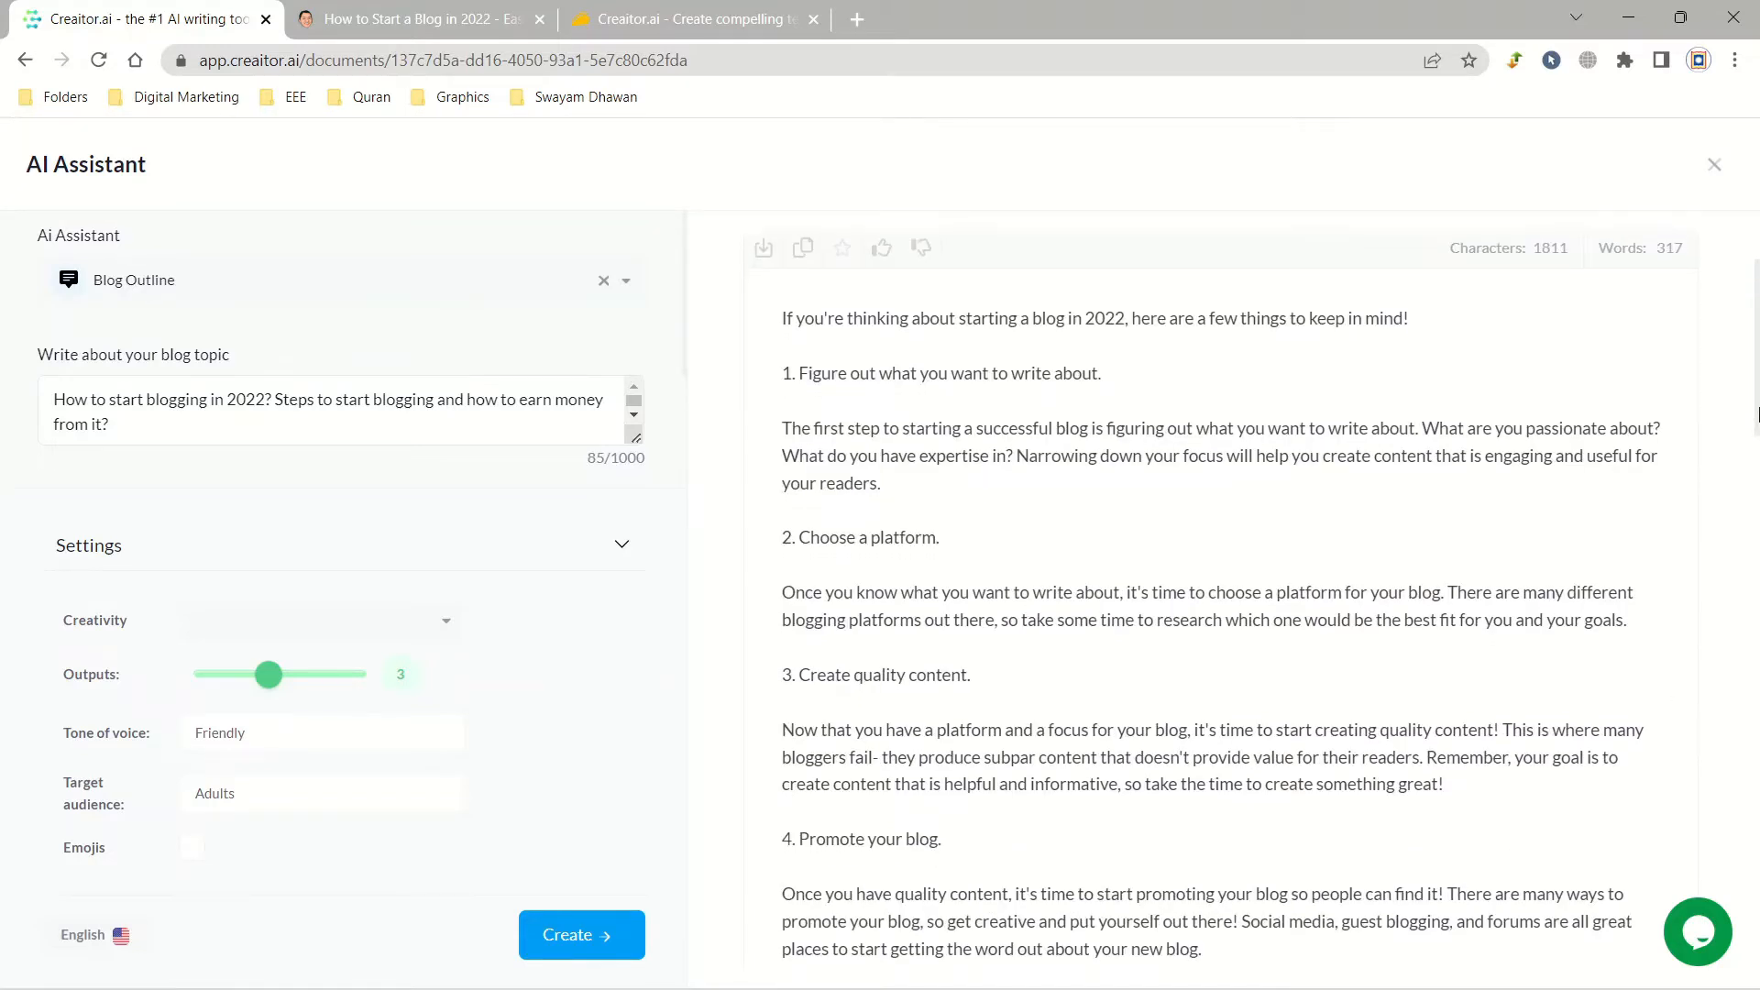
pyautogui.moveTo(1757, 412); pyautogui.dragTo(1758, 619)
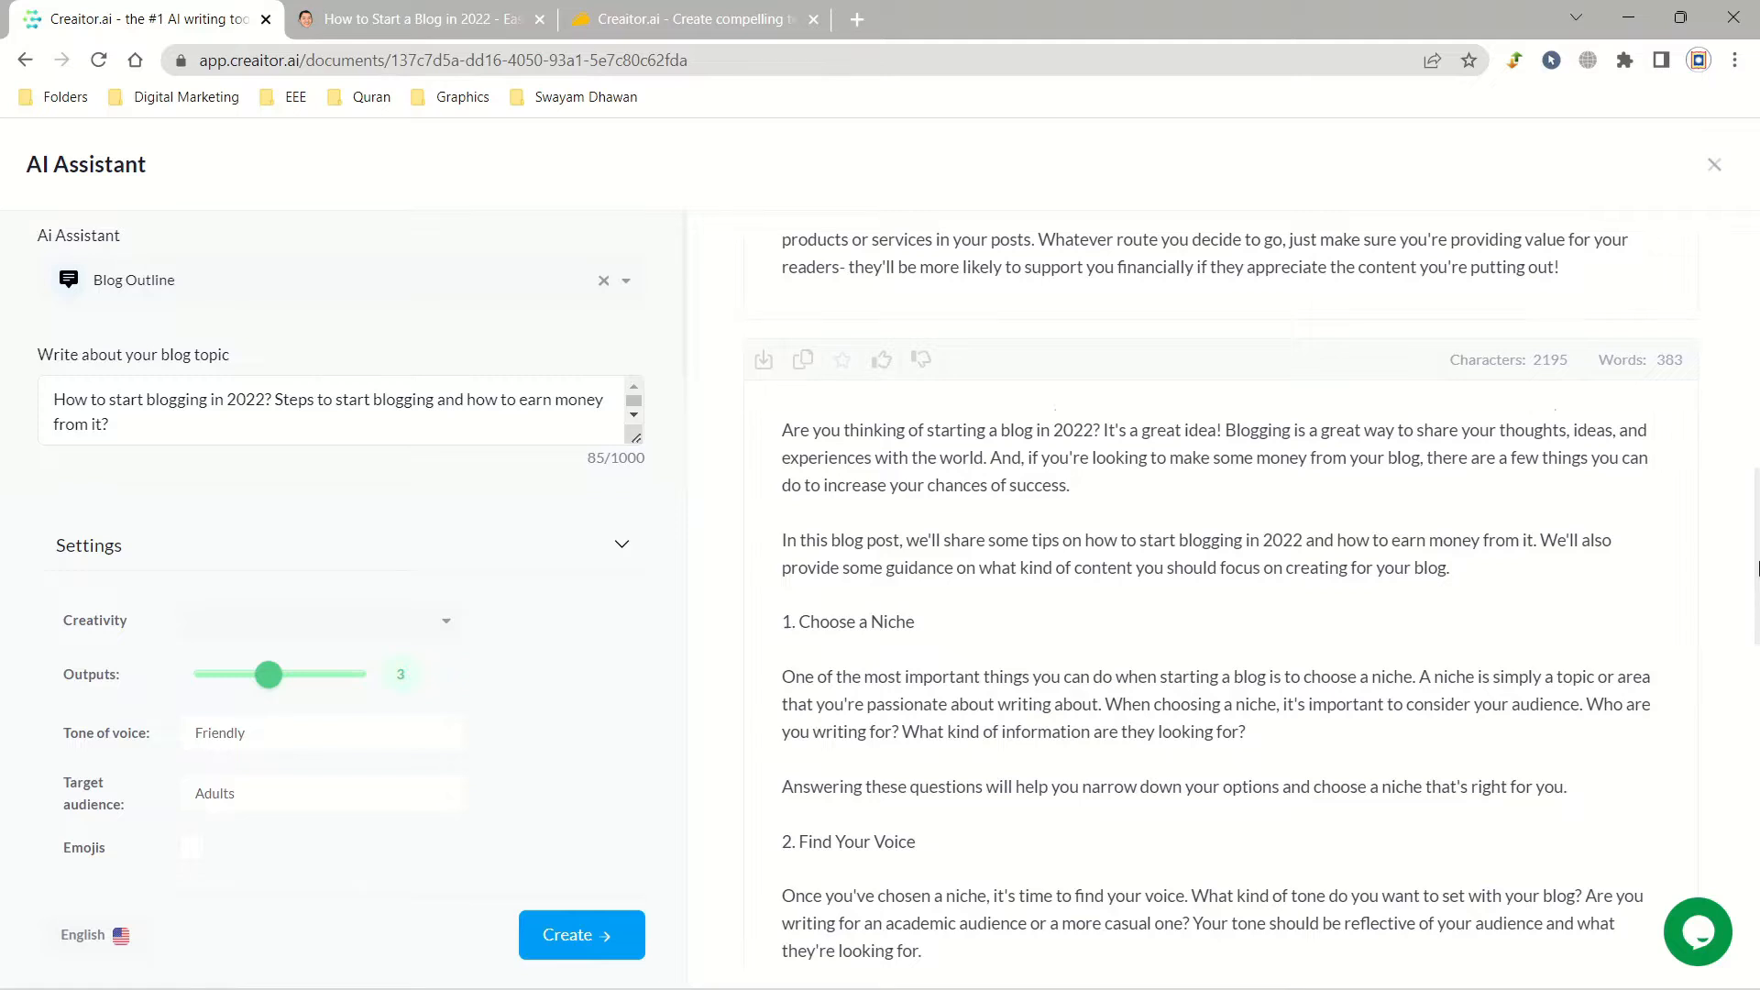
pyautogui.moveTo(1758, 568); pyautogui.dragTo(1758, 649)
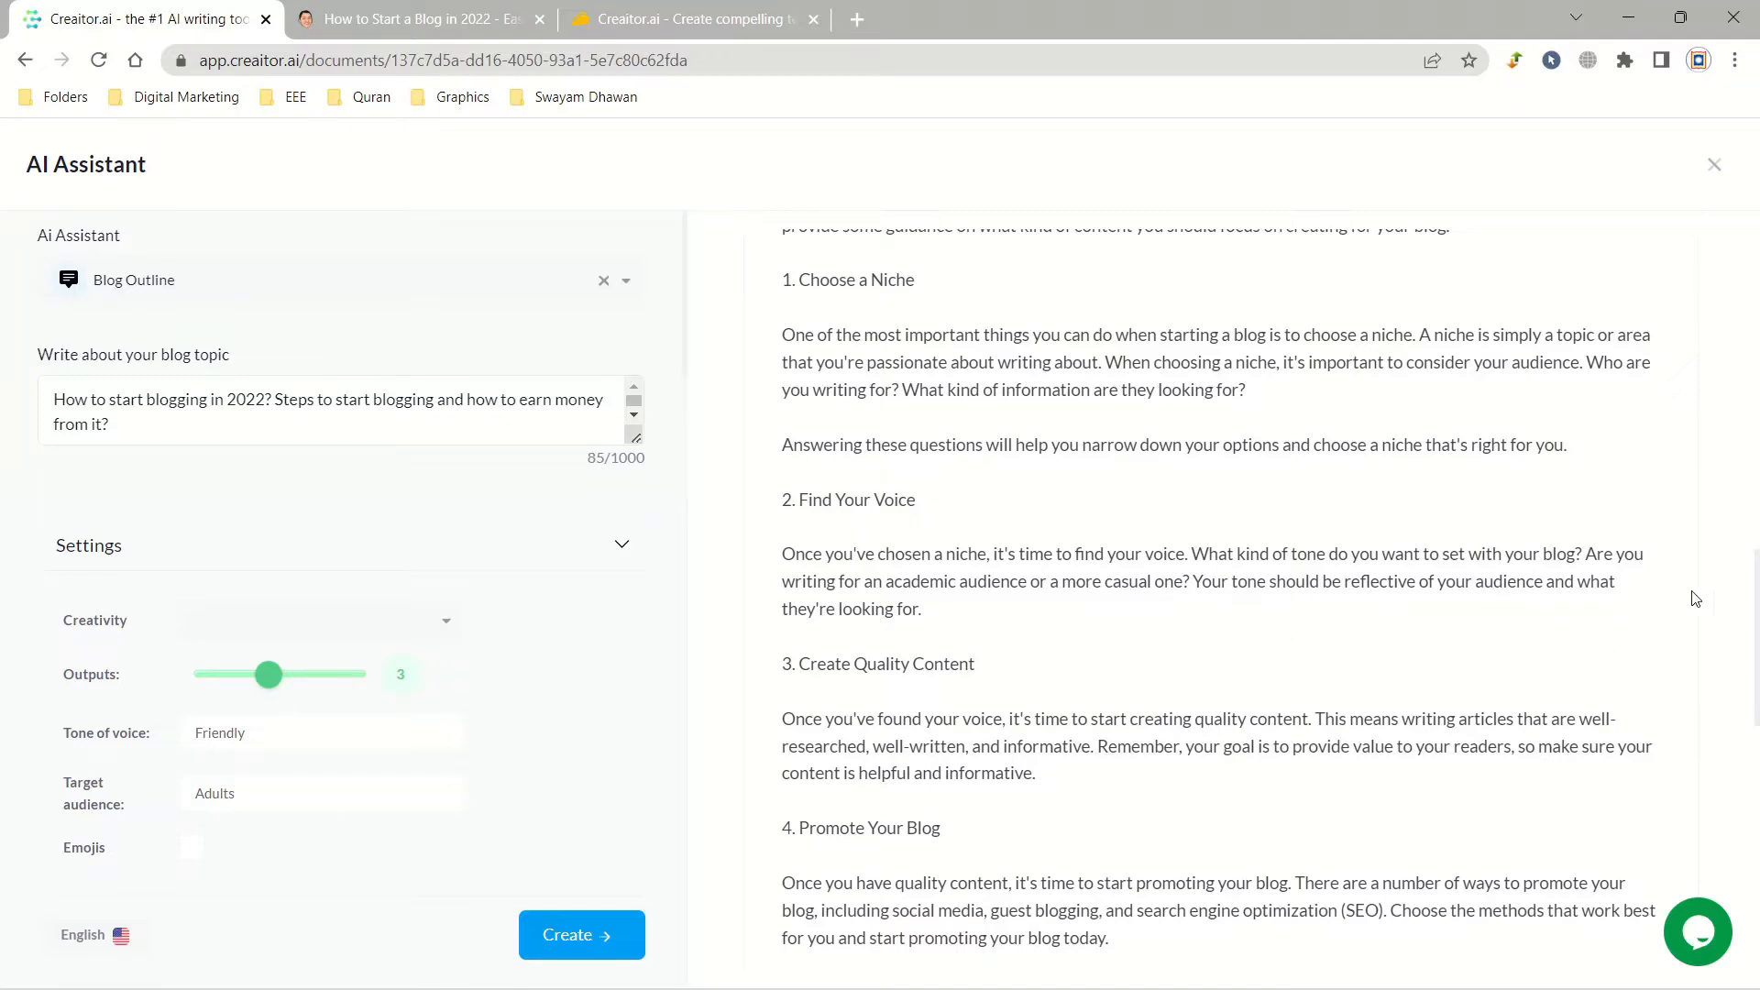
pyautogui.scroll(-3, 1757, 676)
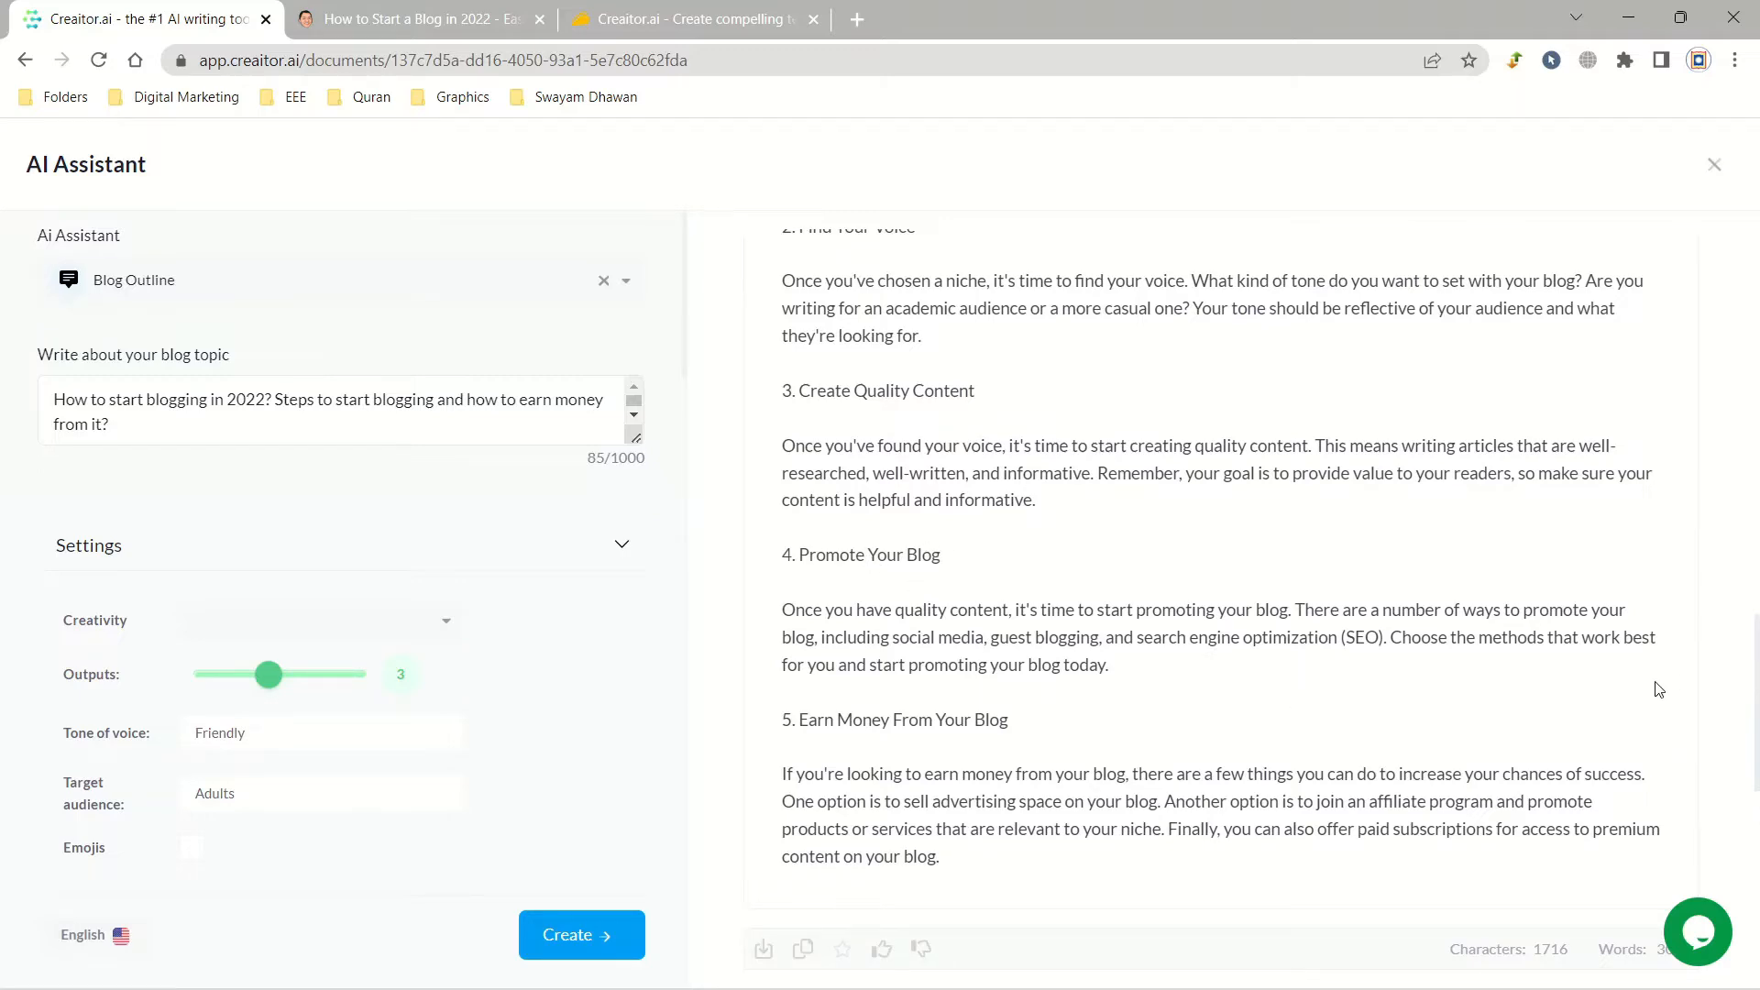
pyautogui.scroll(-4, 1751, 697)
pyautogui.scroll(-3, 1757, 770)
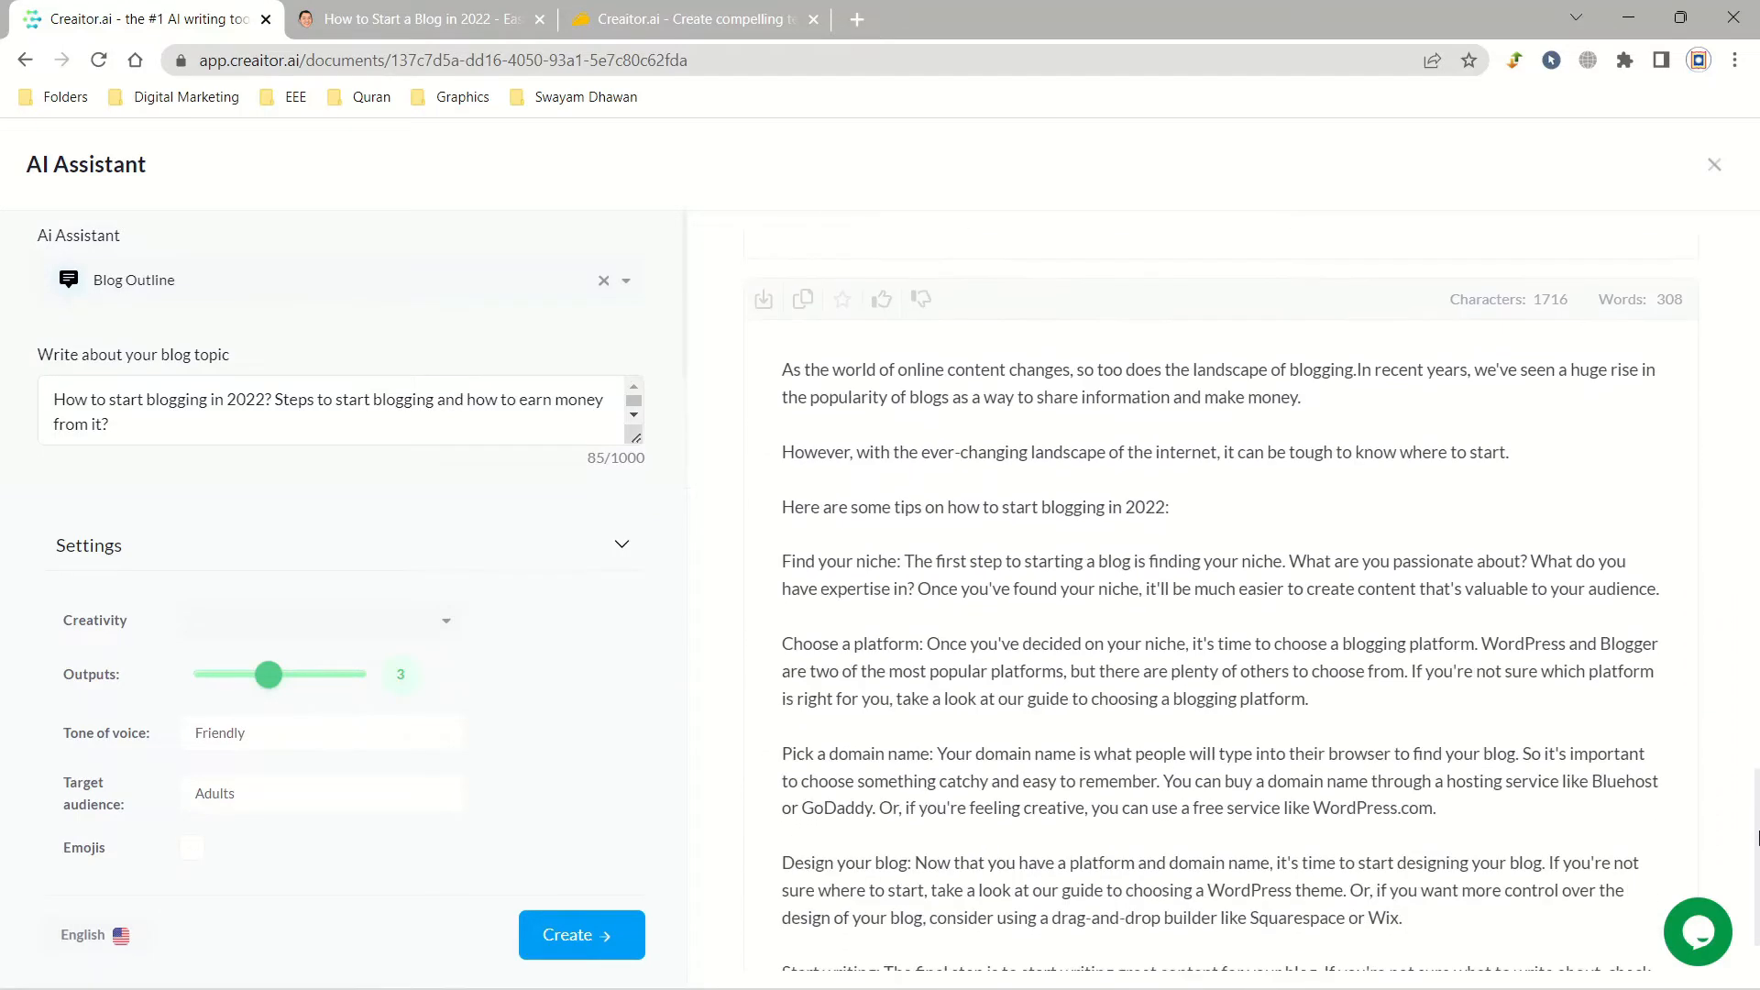
pyautogui.scroll(-1, 998, 608)
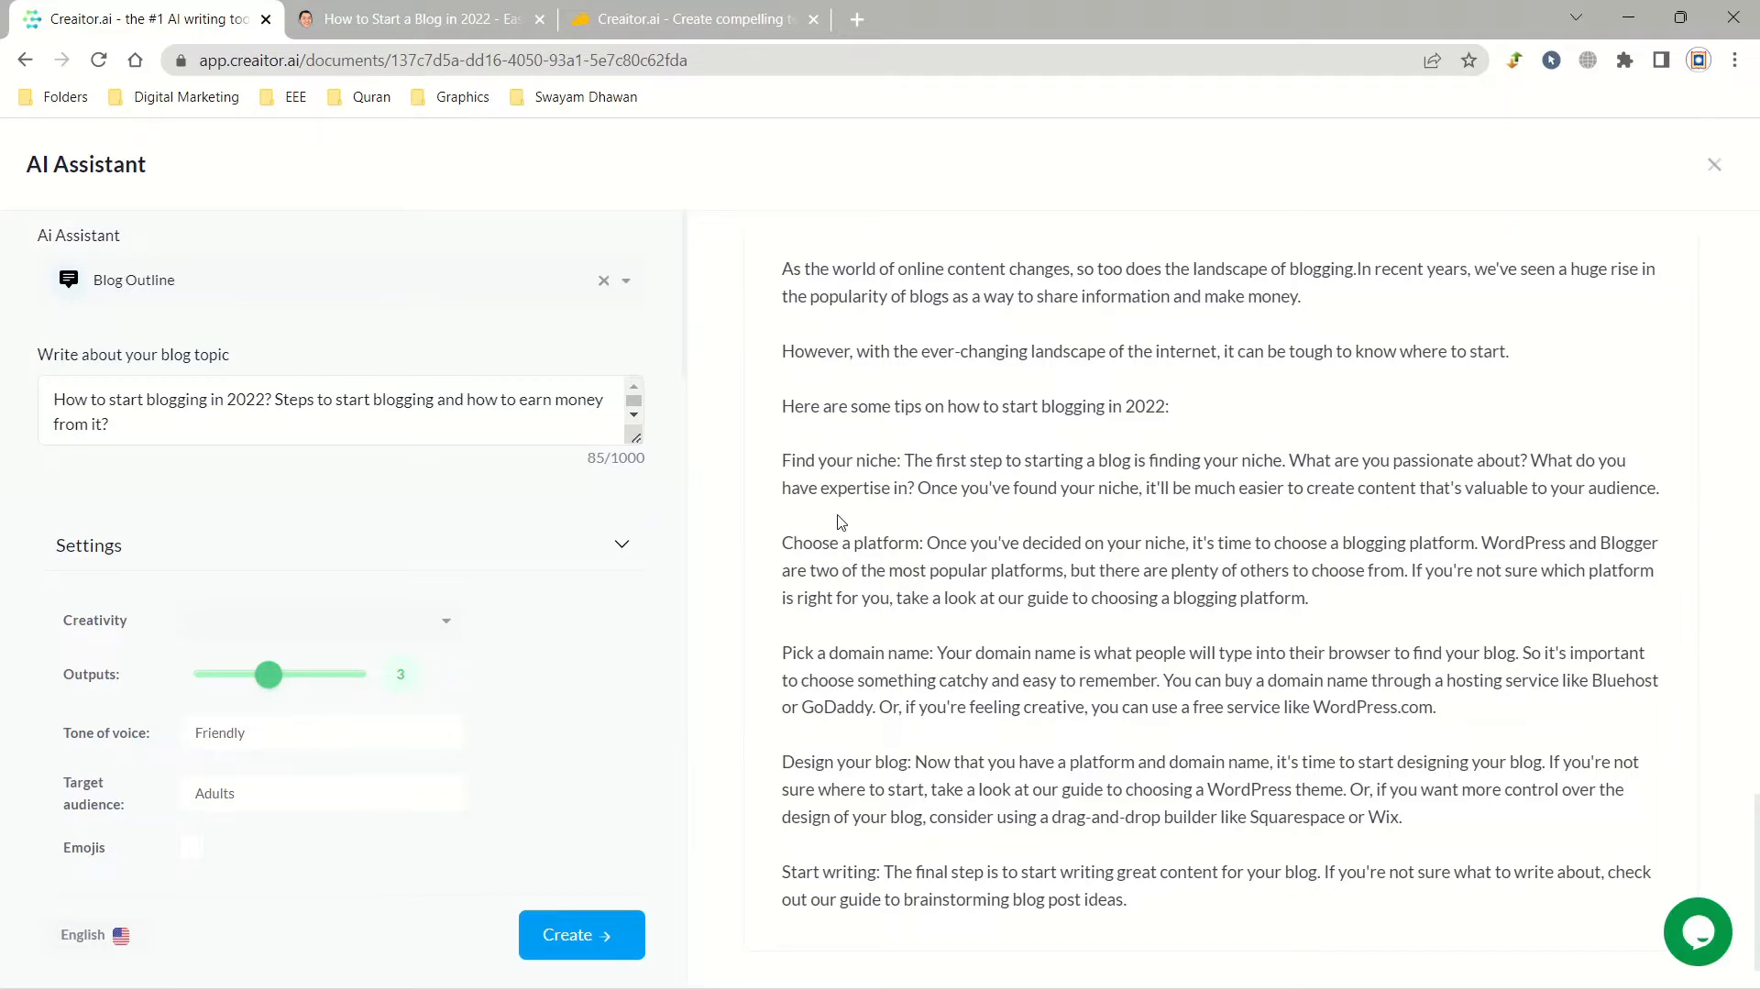
pyautogui.scroll(4, 1758, 777)
pyautogui.scroll(3, 1758, 777)
pyautogui.scroll(-6, 1340, 473)
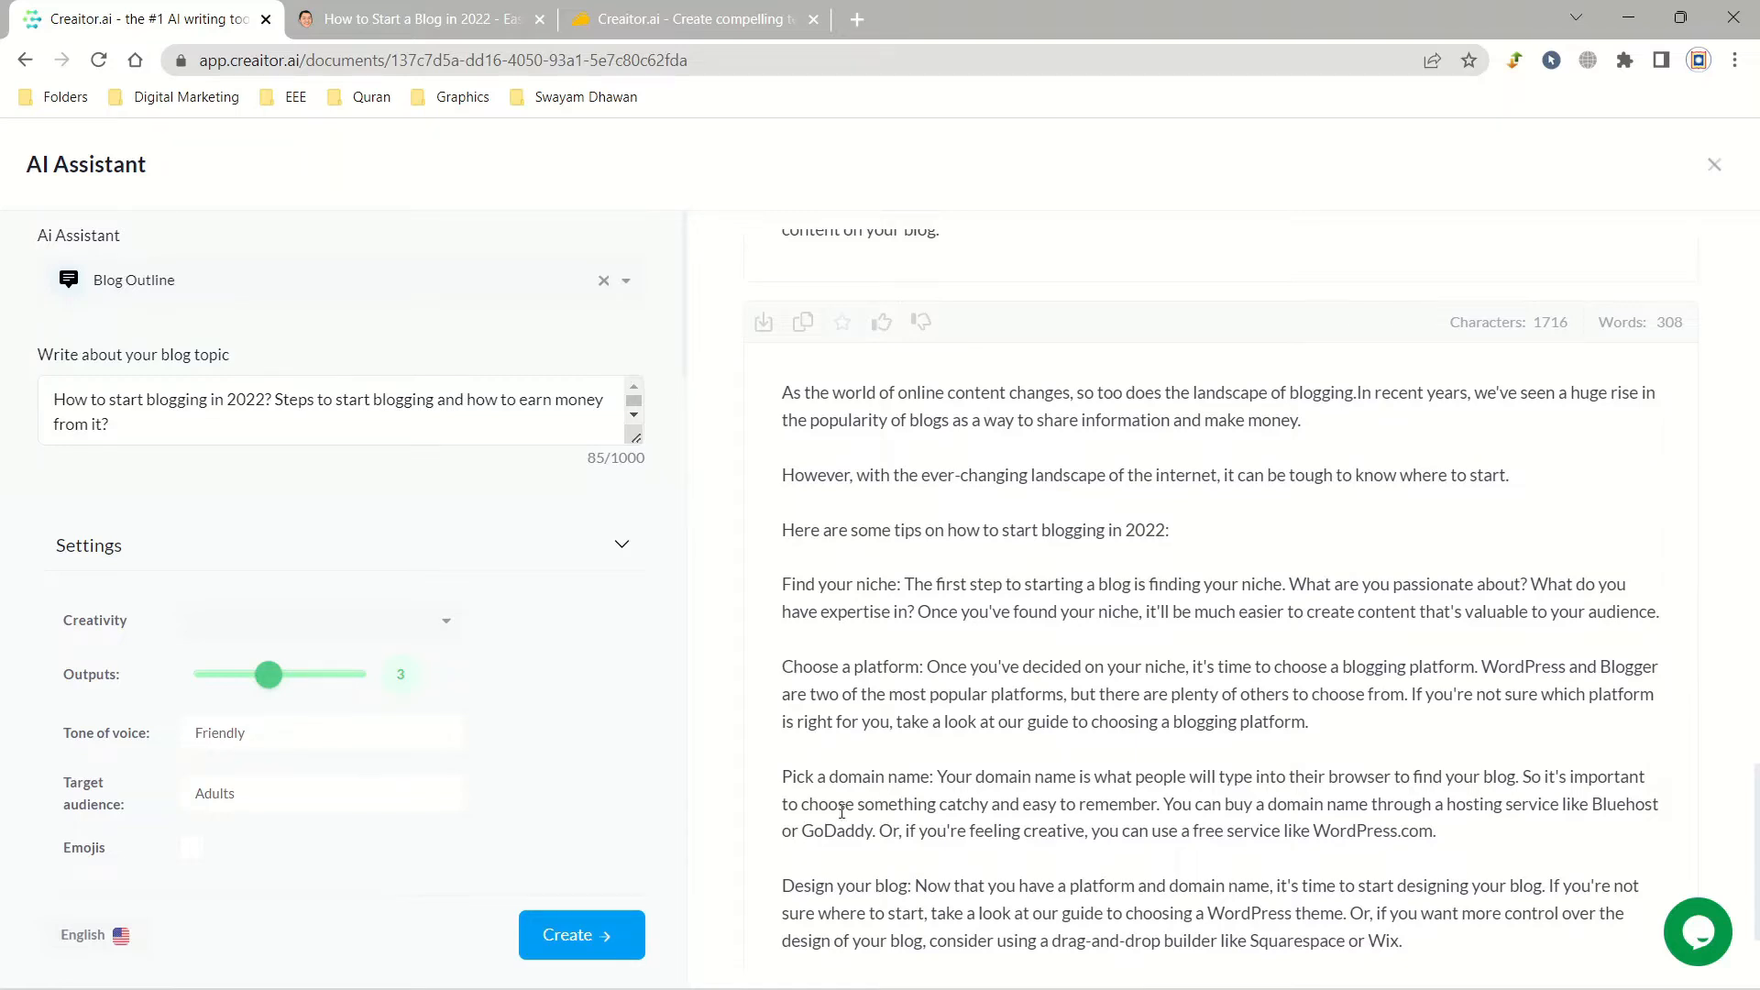
pyautogui.scroll(-2, 1720, 876)
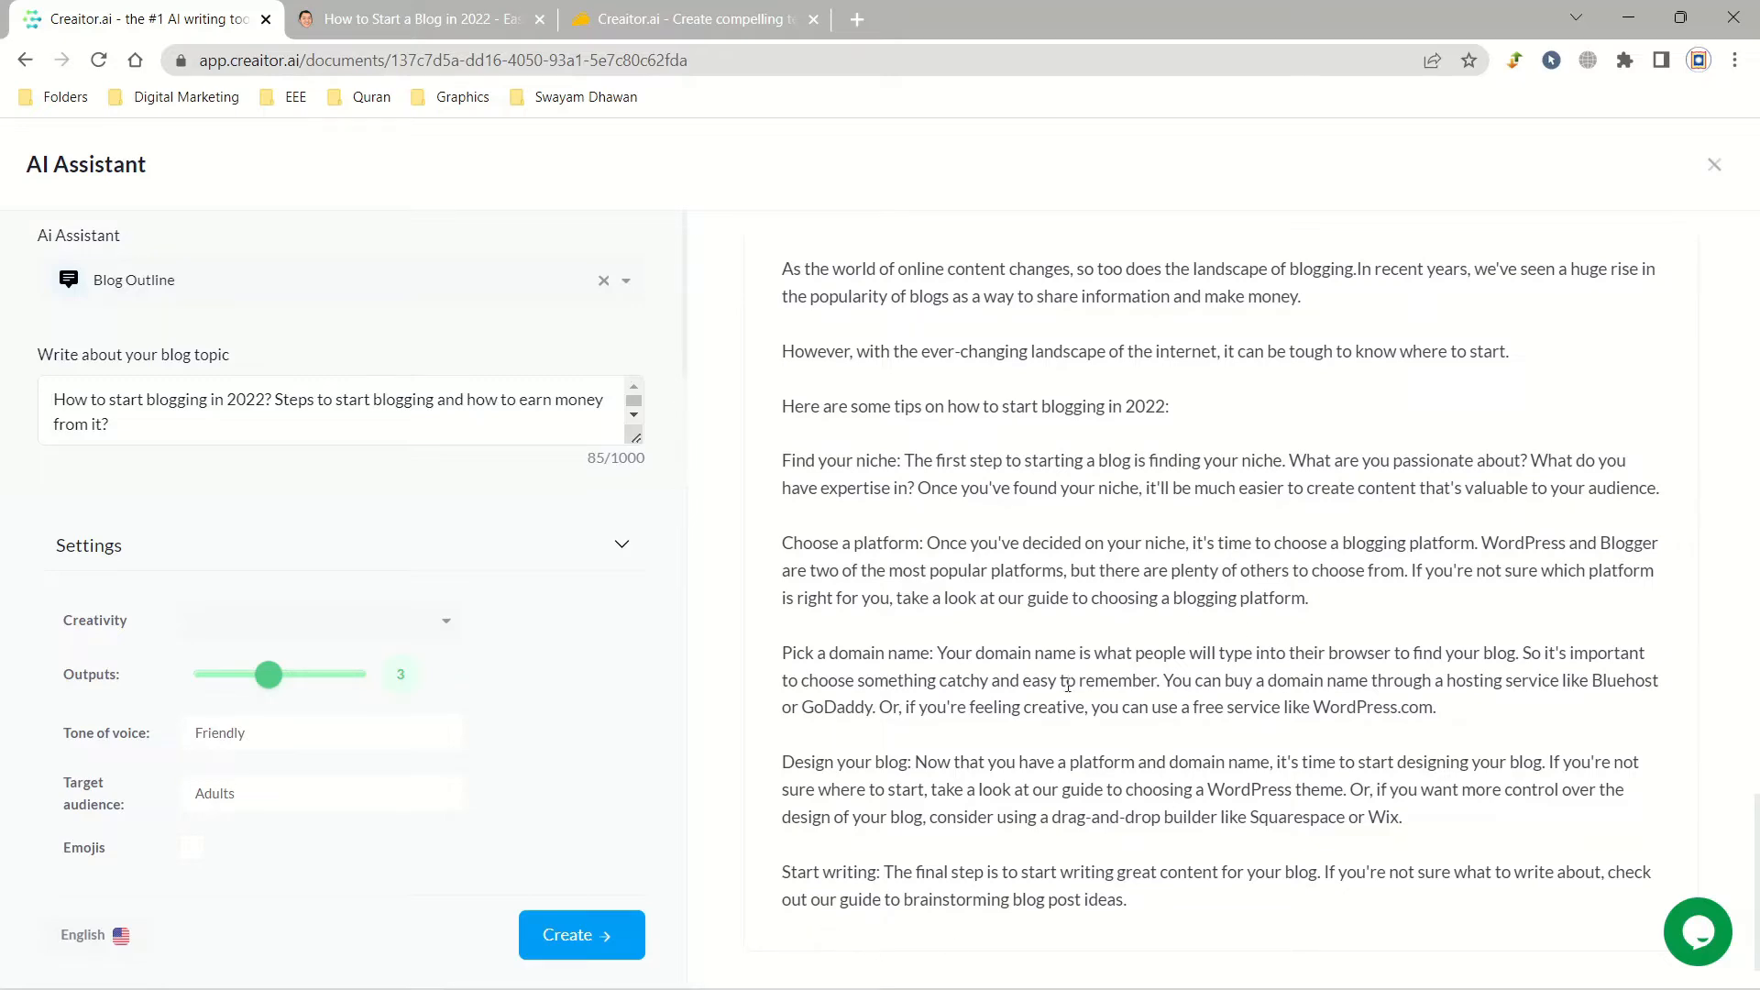
pyautogui.scroll(4, 1068, 686)
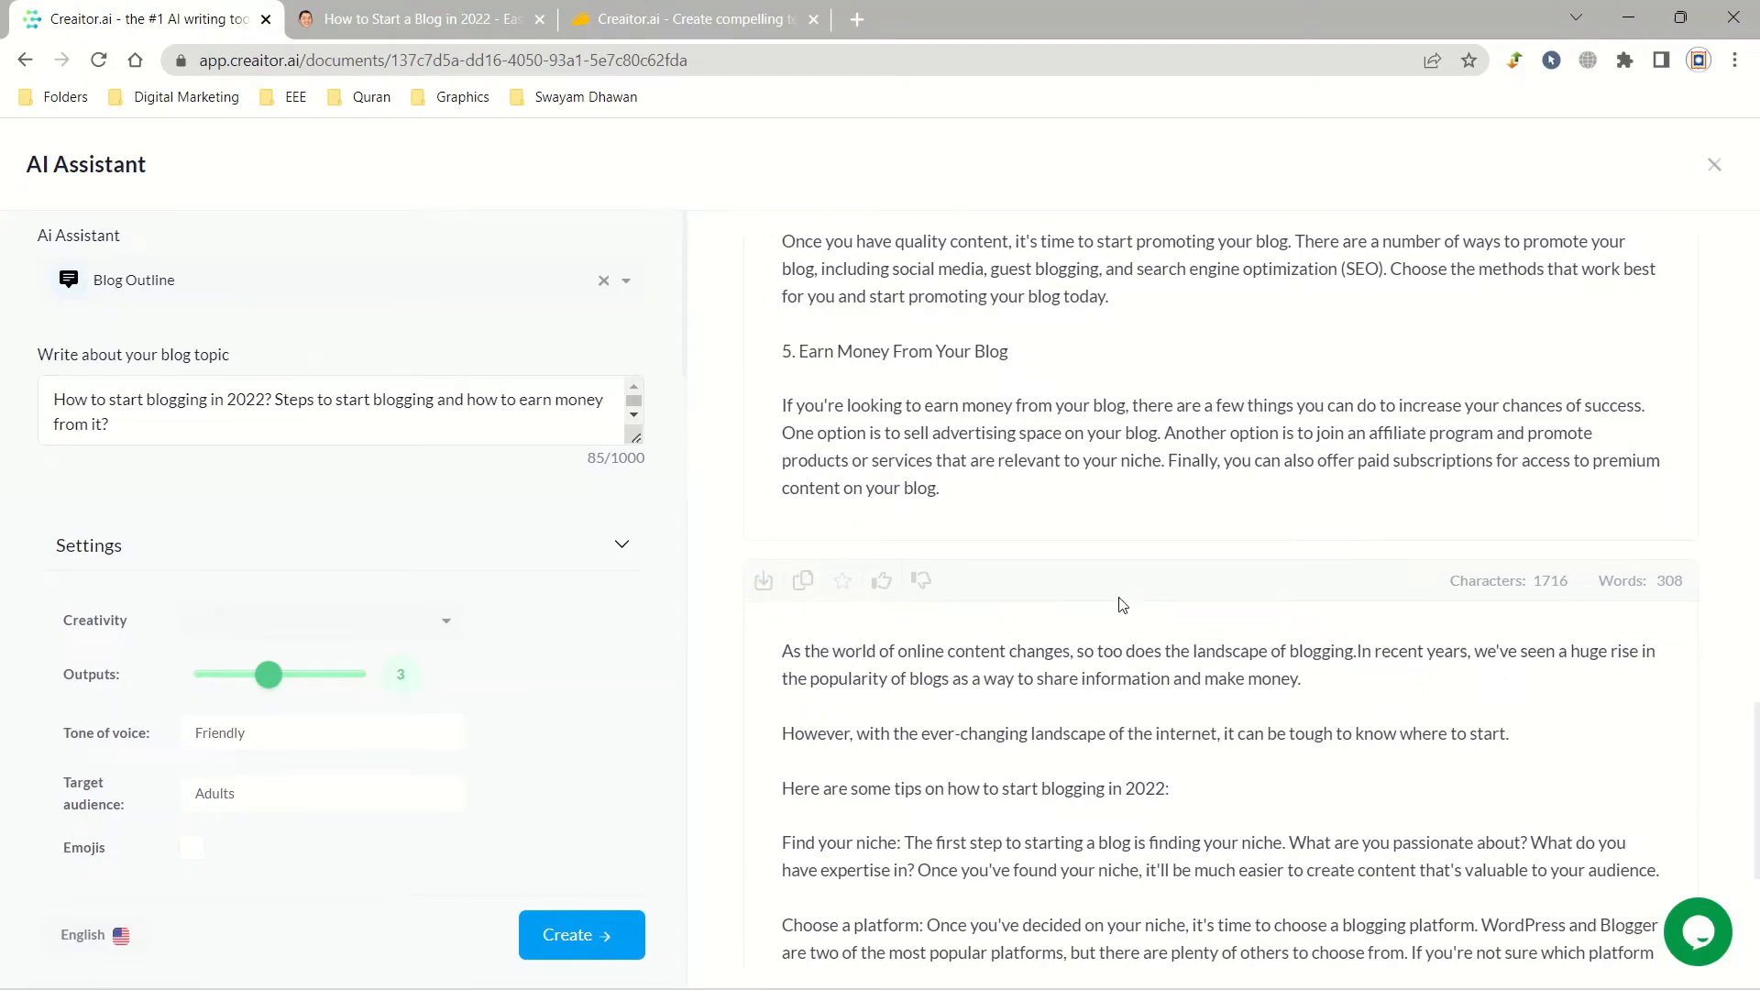
pyautogui.scroll(4, 997, 639)
pyautogui.scroll(10, 997, 639)
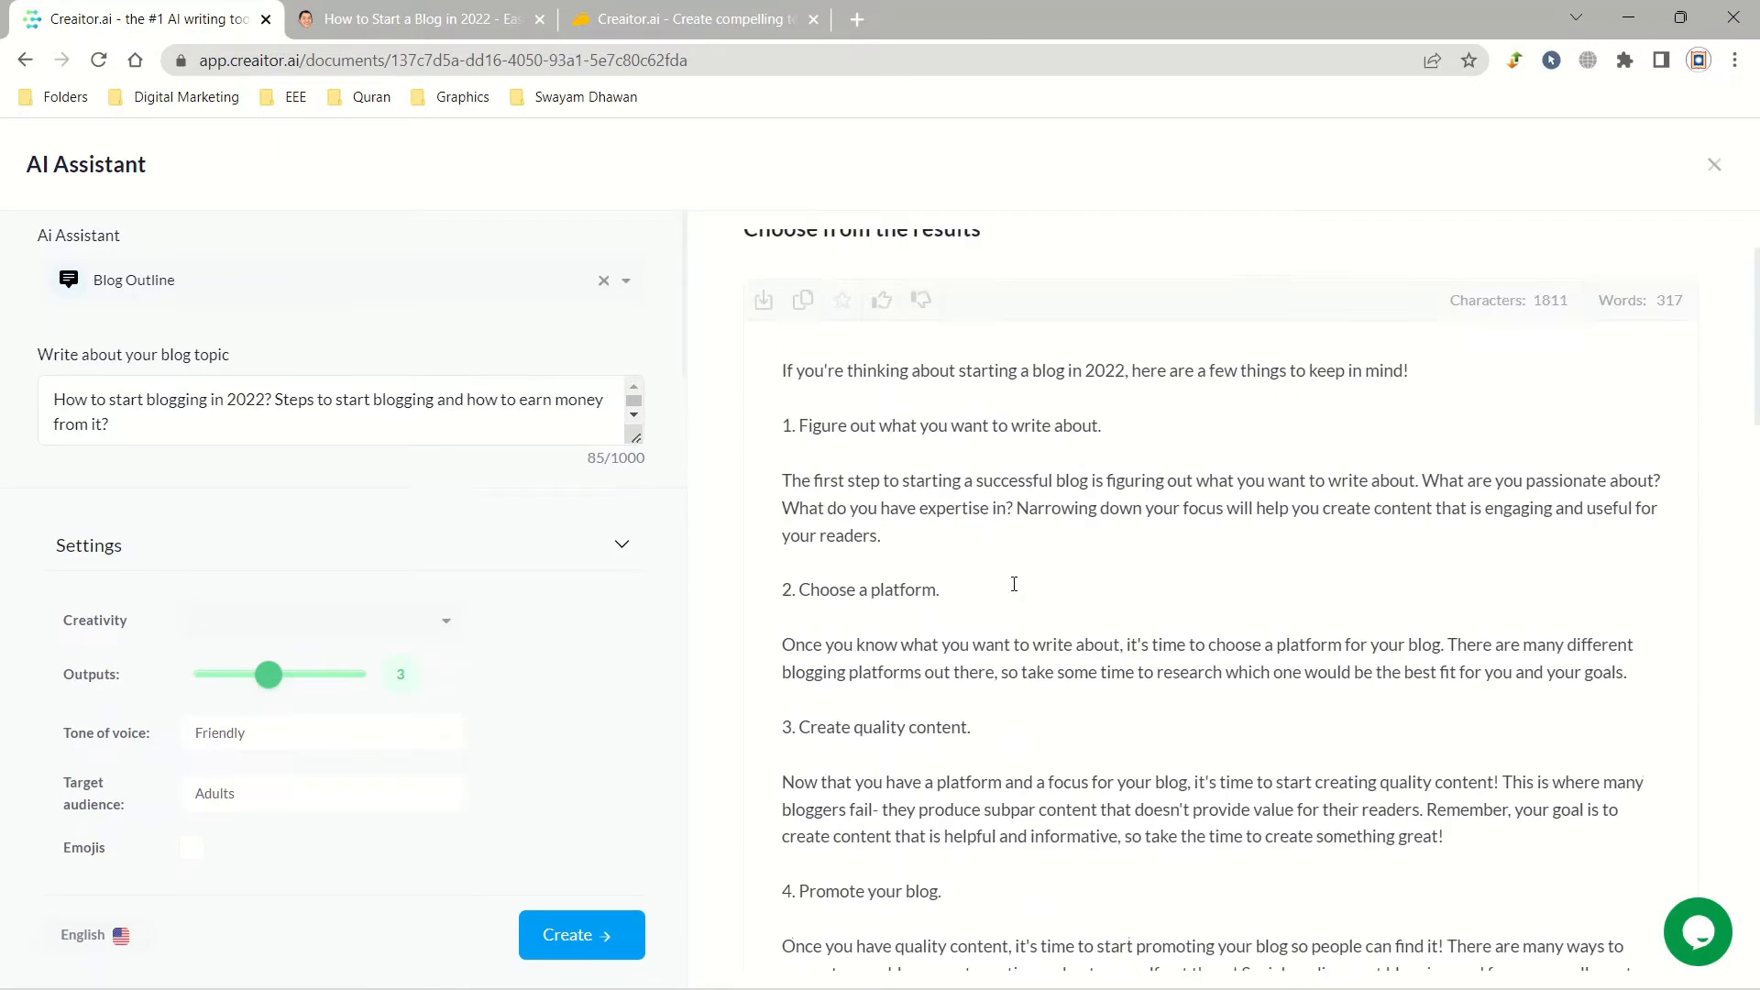
# Give negative feedback on the first and second generated outlines.
pyautogui.click(921, 300)
pyautogui.scroll(-7, 935, 413)
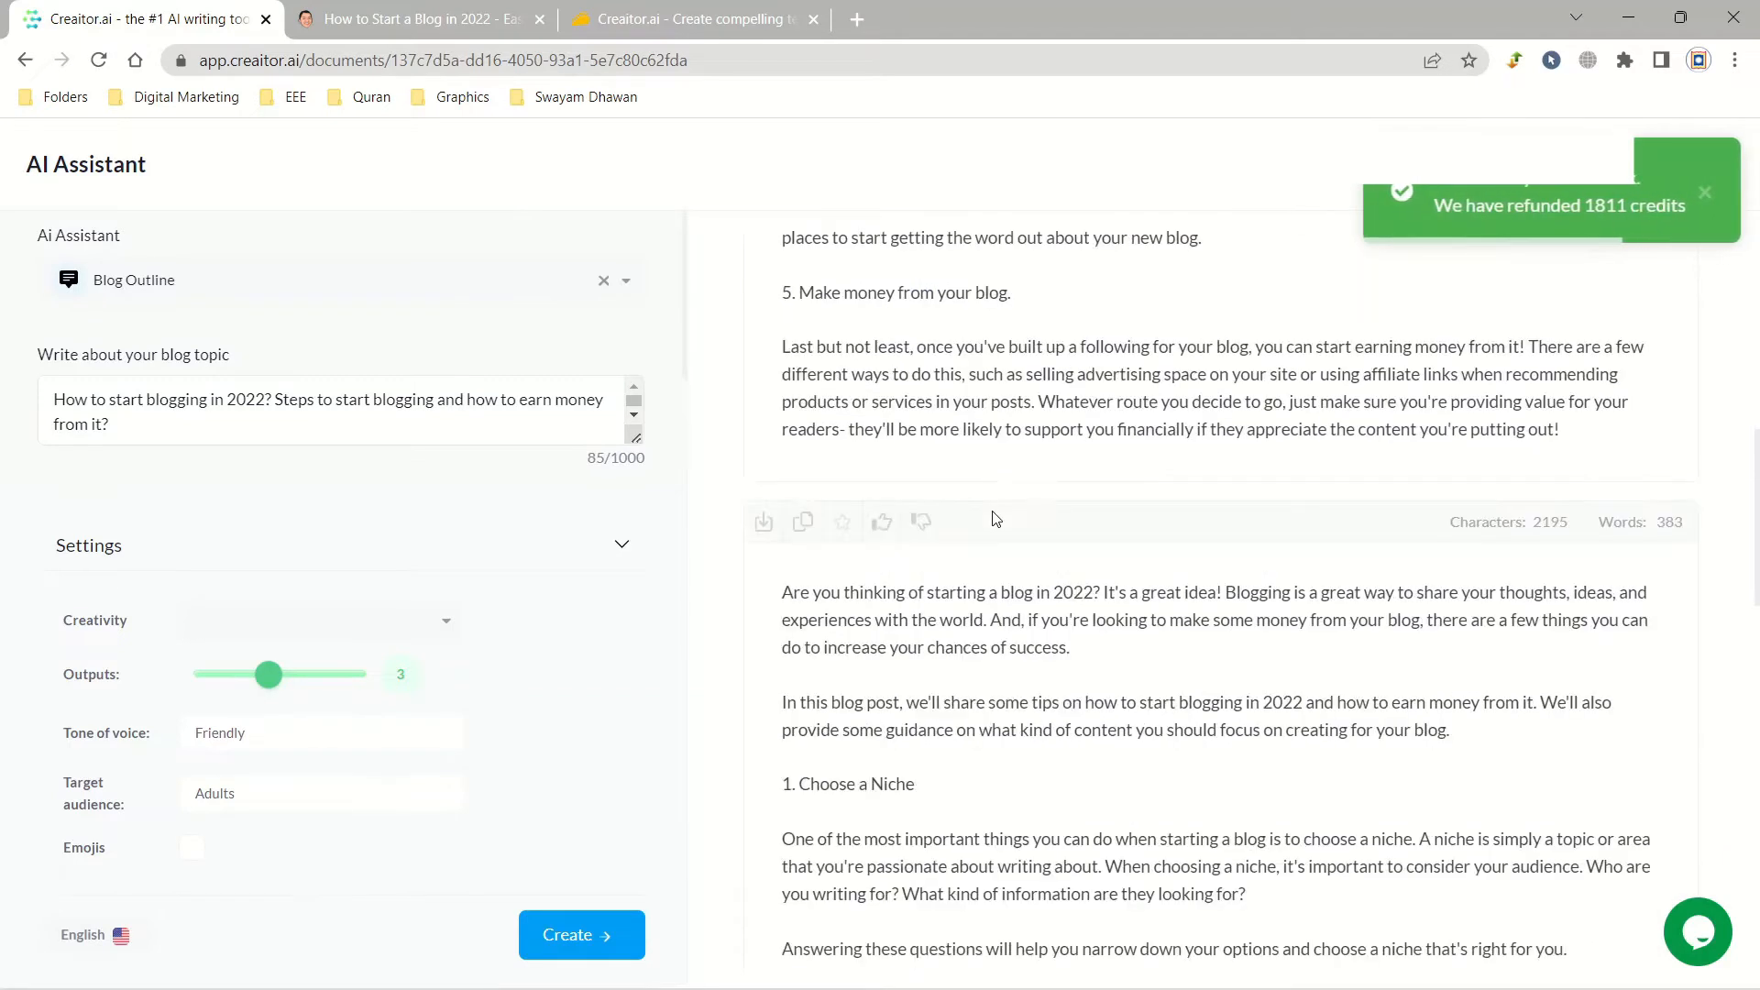
pyautogui.click(945, 521)
# Insert the third generated outline, beginning "As the world of online content changes", into the document.
pyautogui.scroll(-12, 963, 527)
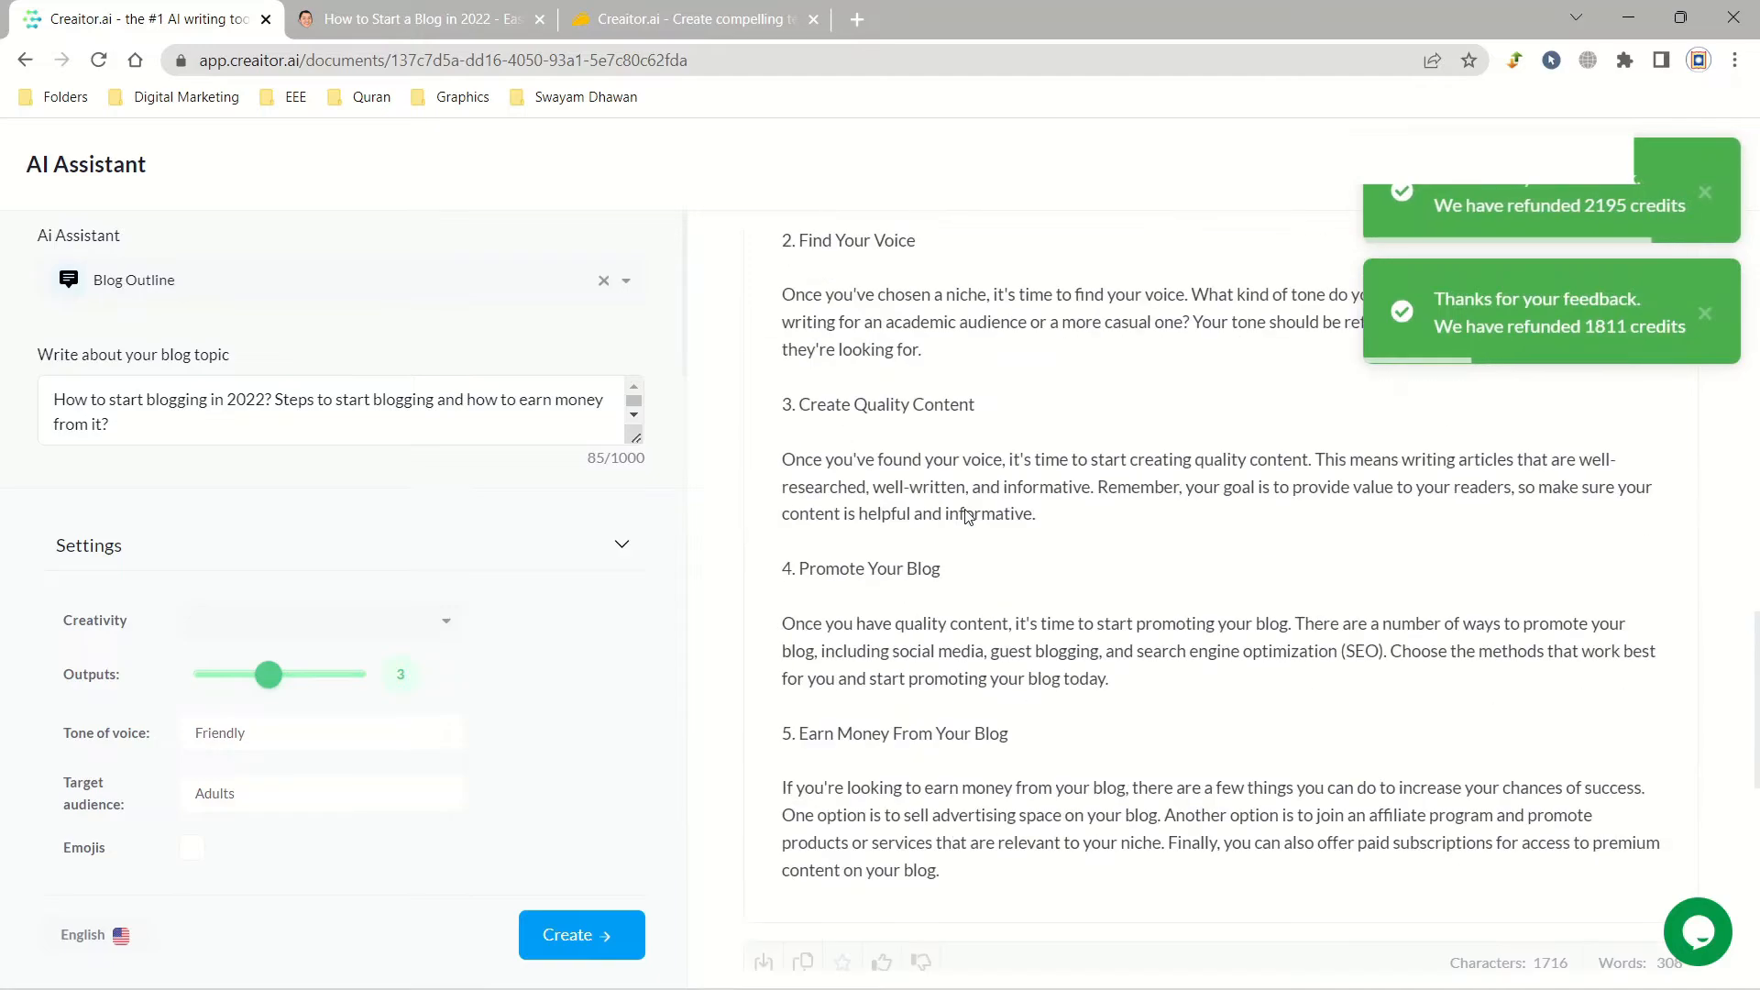
pyautogui.scroll(5, 974, 530)
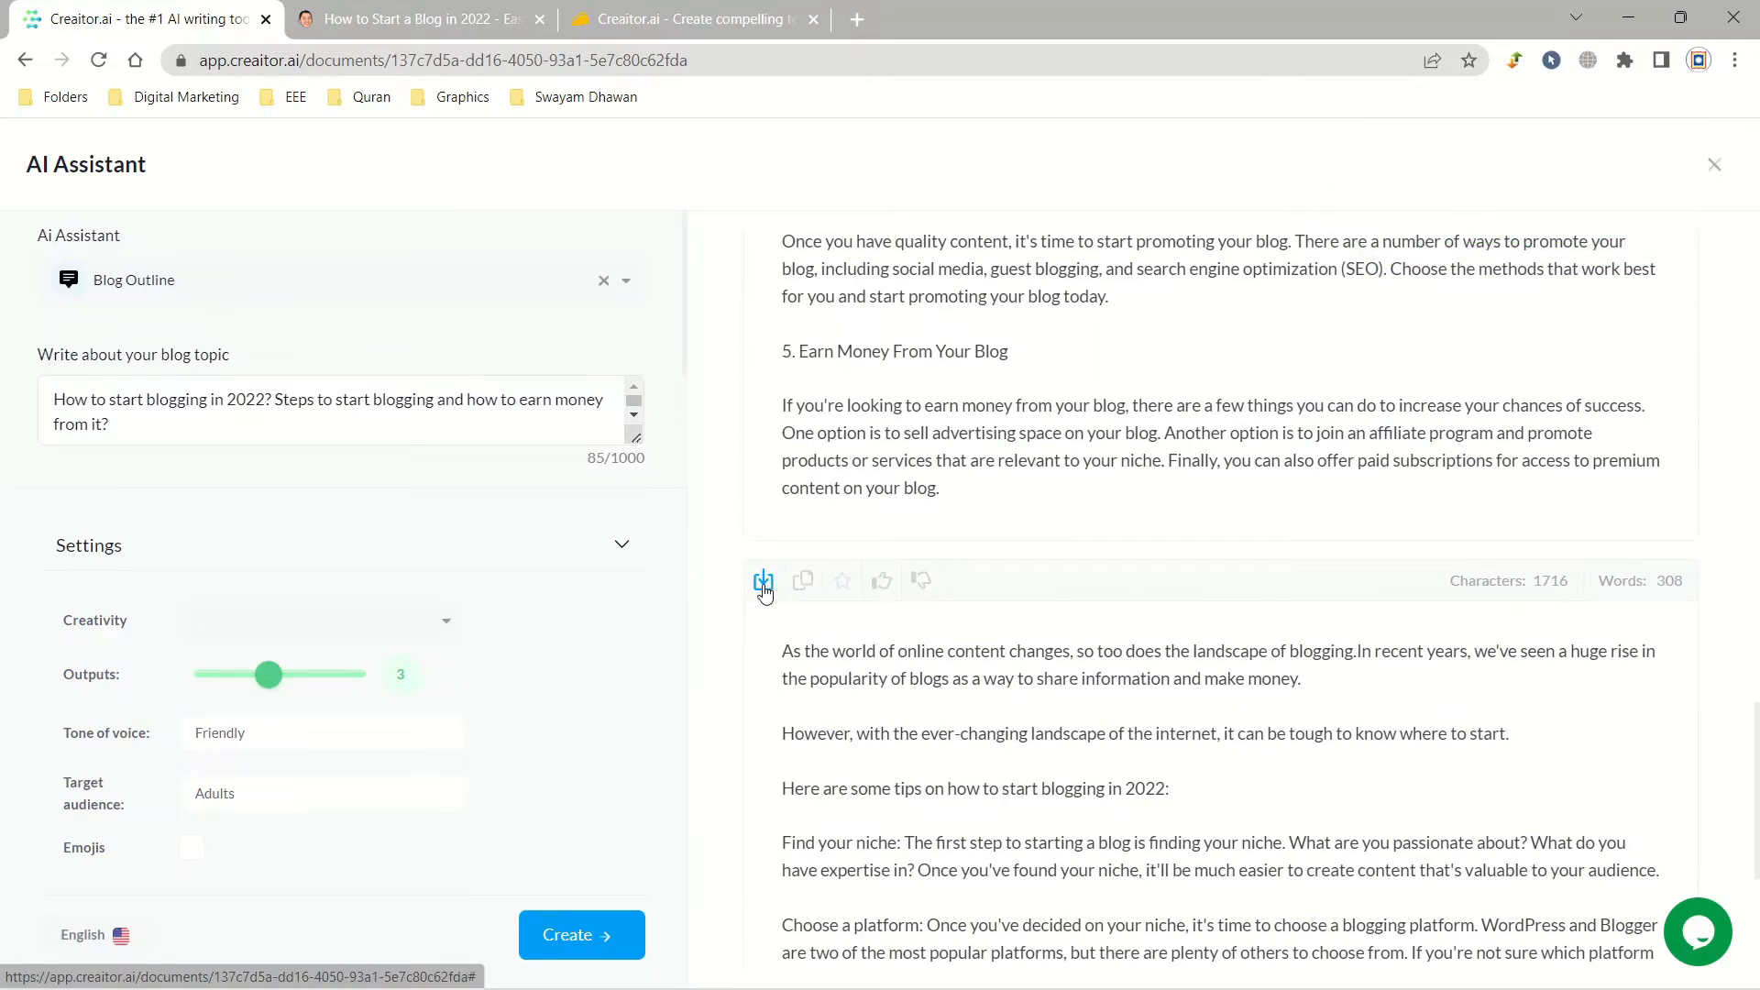
pyautogui.click(763, 583)
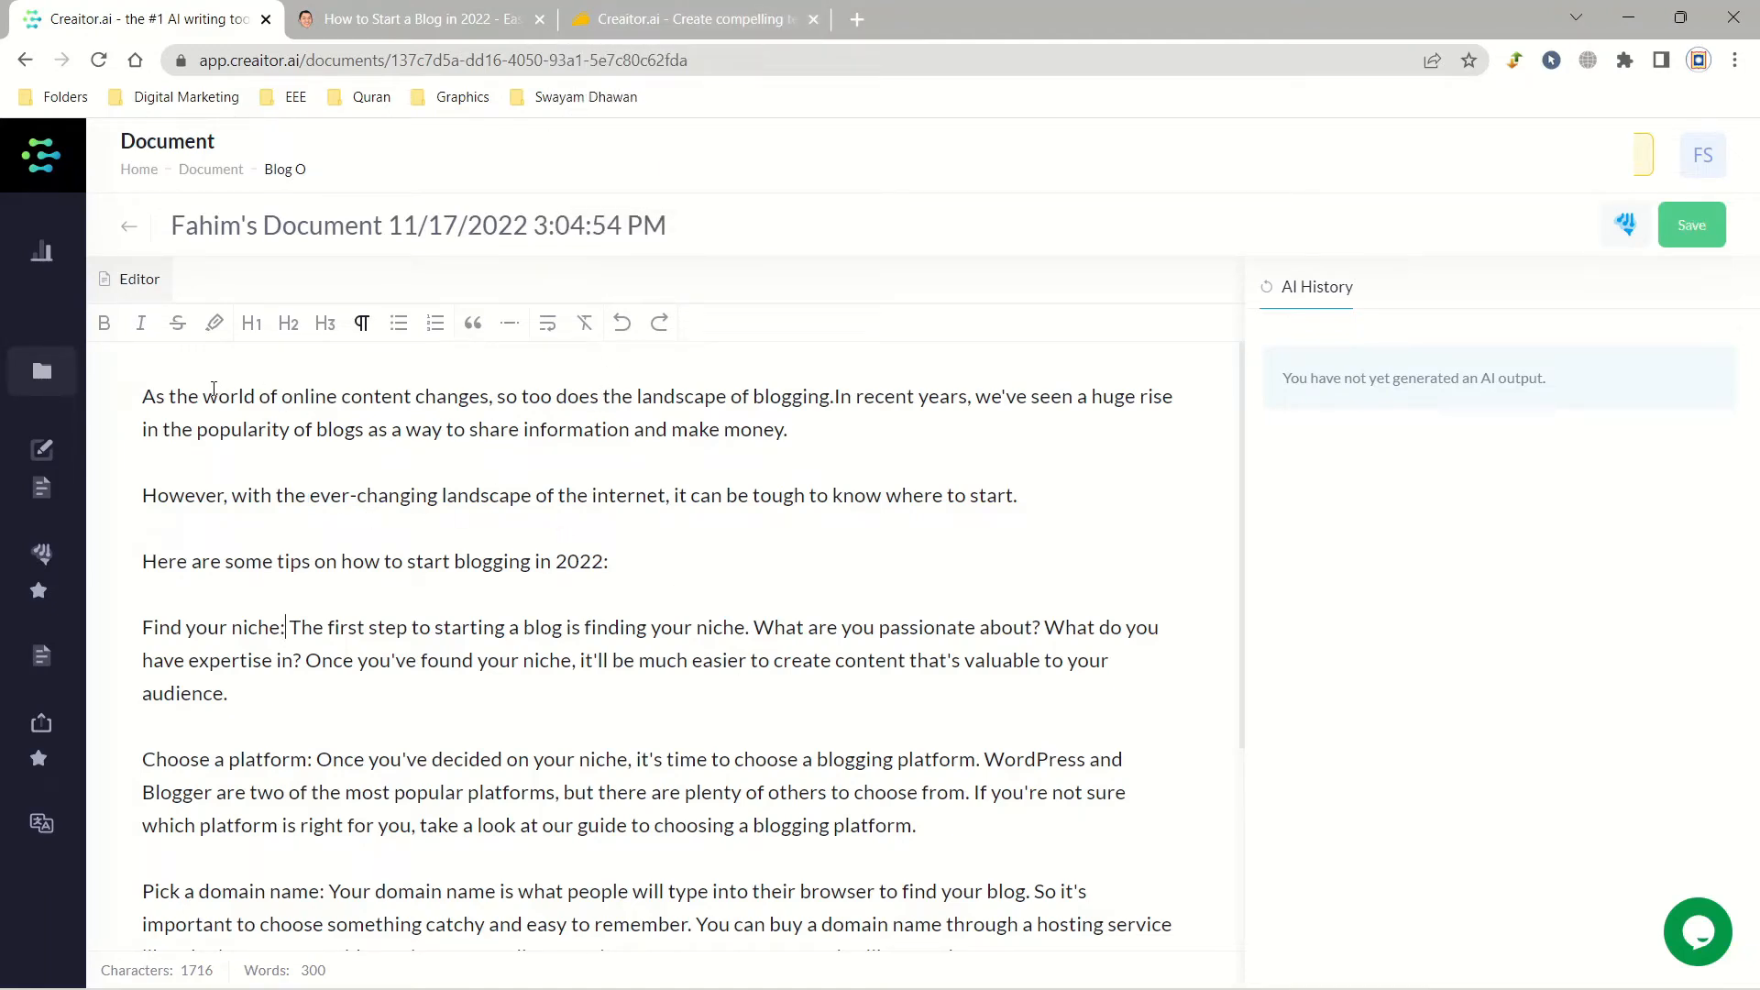
# Try bold and italic formatting on the opening words of the document's first paragraph.
pyautogui.moveTo(155, 396); pyautogui.dragTo(305, 397)
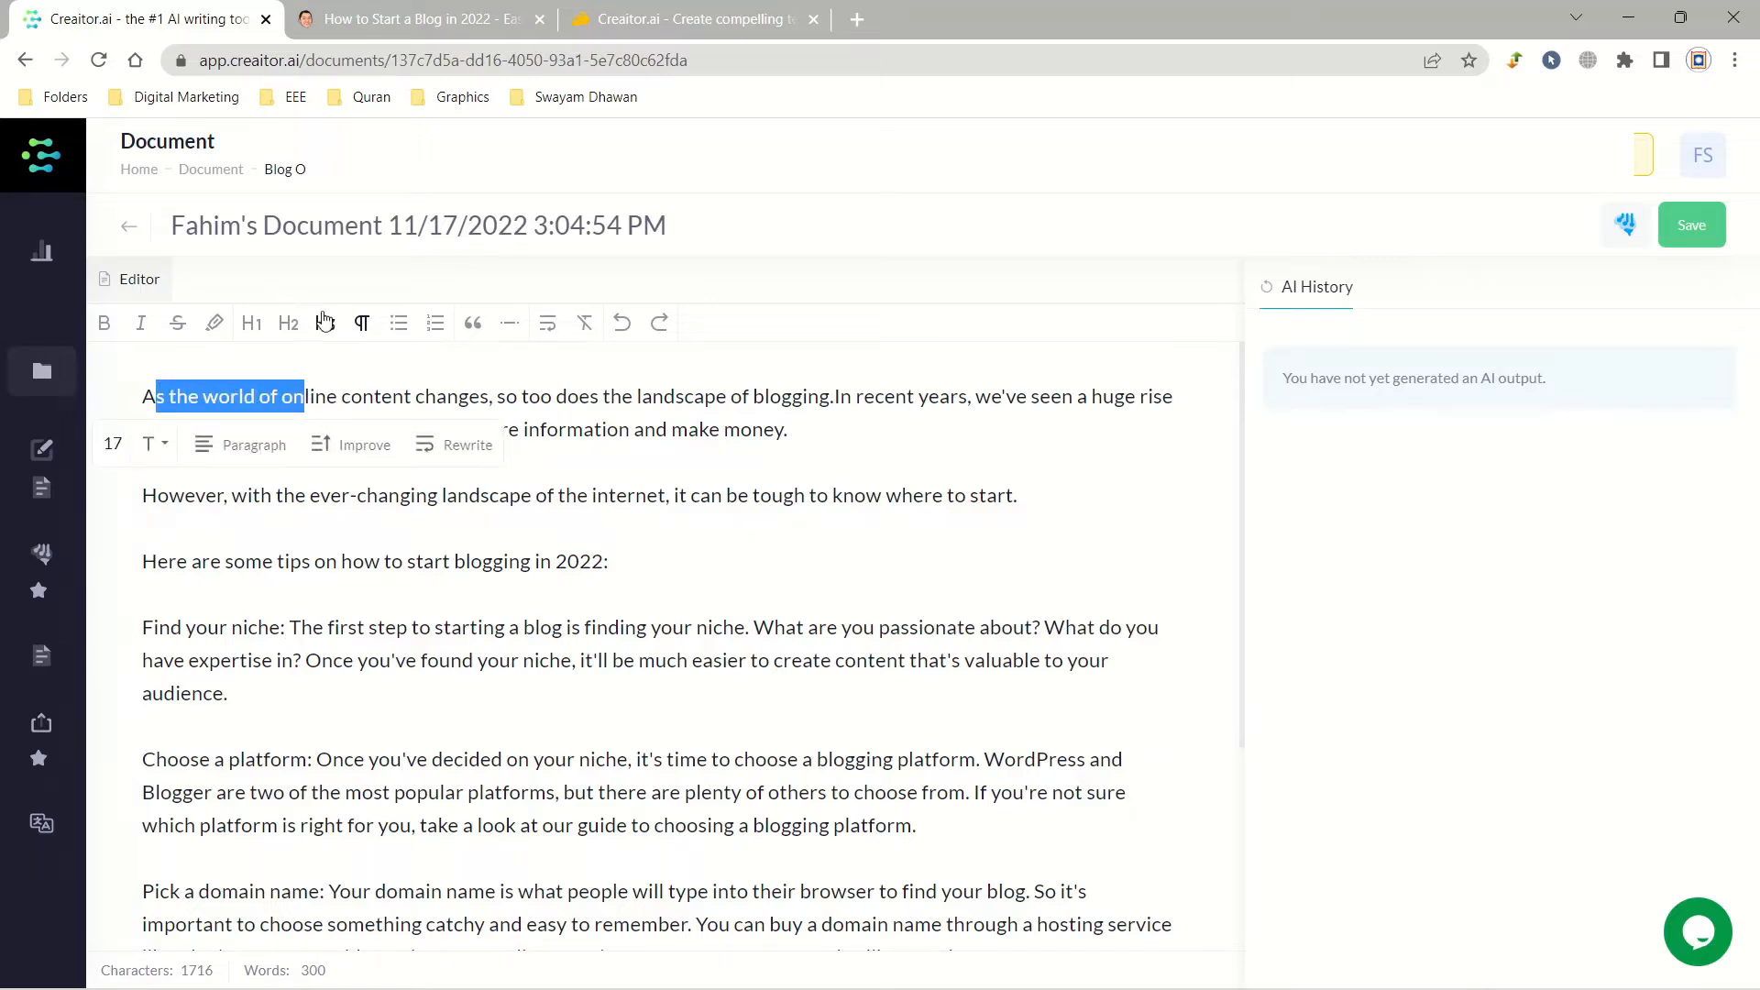
pyautogui.click(103, 322)
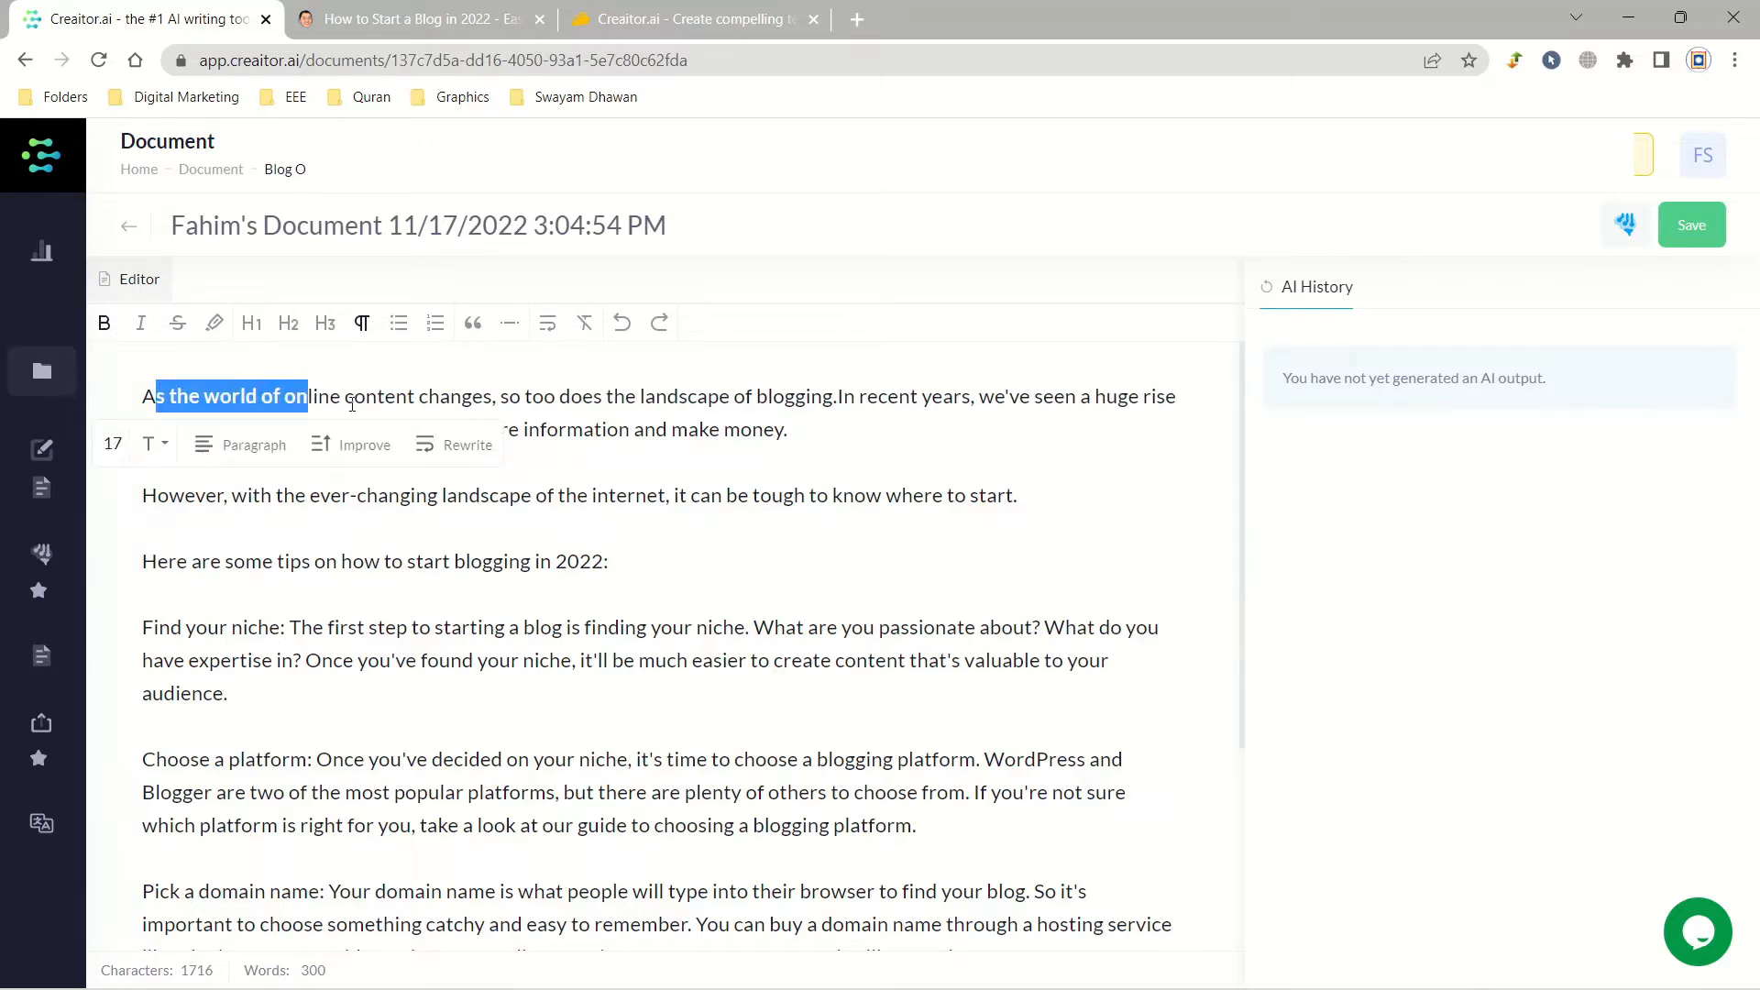
pyautogui.click(141, 323)
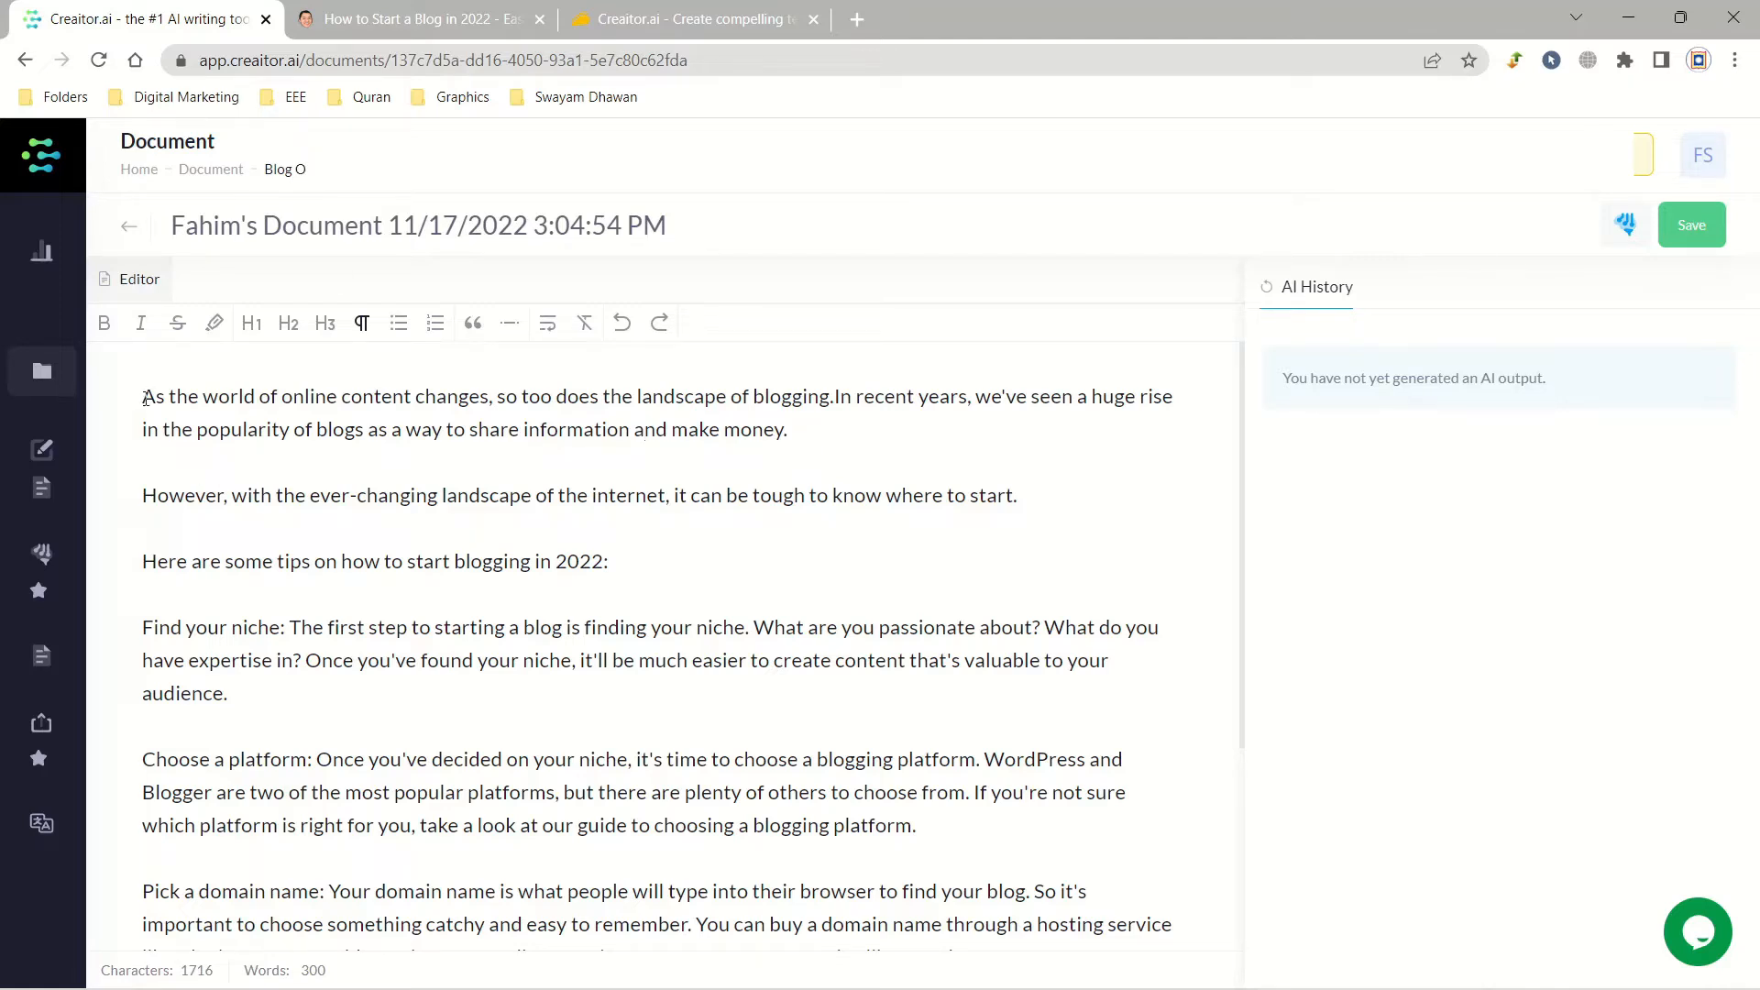
# Improve the document's opening sentence with the AI, and review the rewritten text and the document's word count.
pyautogui.moveTo(144, 397); pyautogui.dragTo(831, 398)
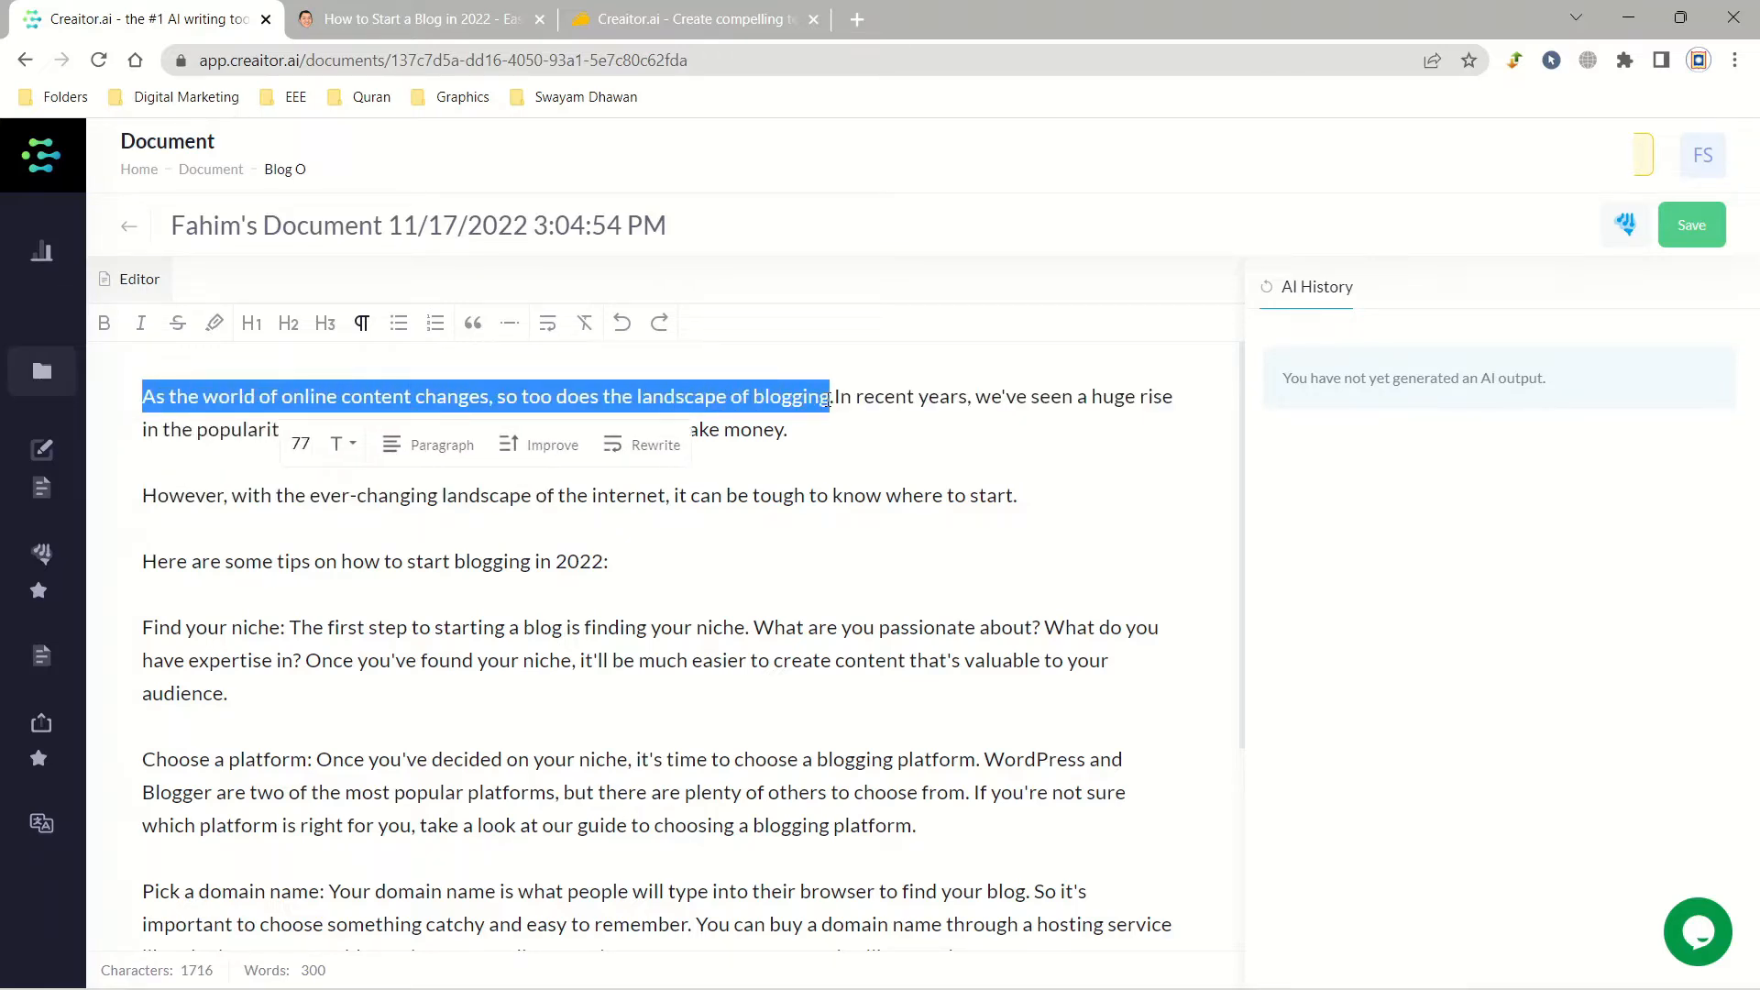
pyautogui.click(534, 448)
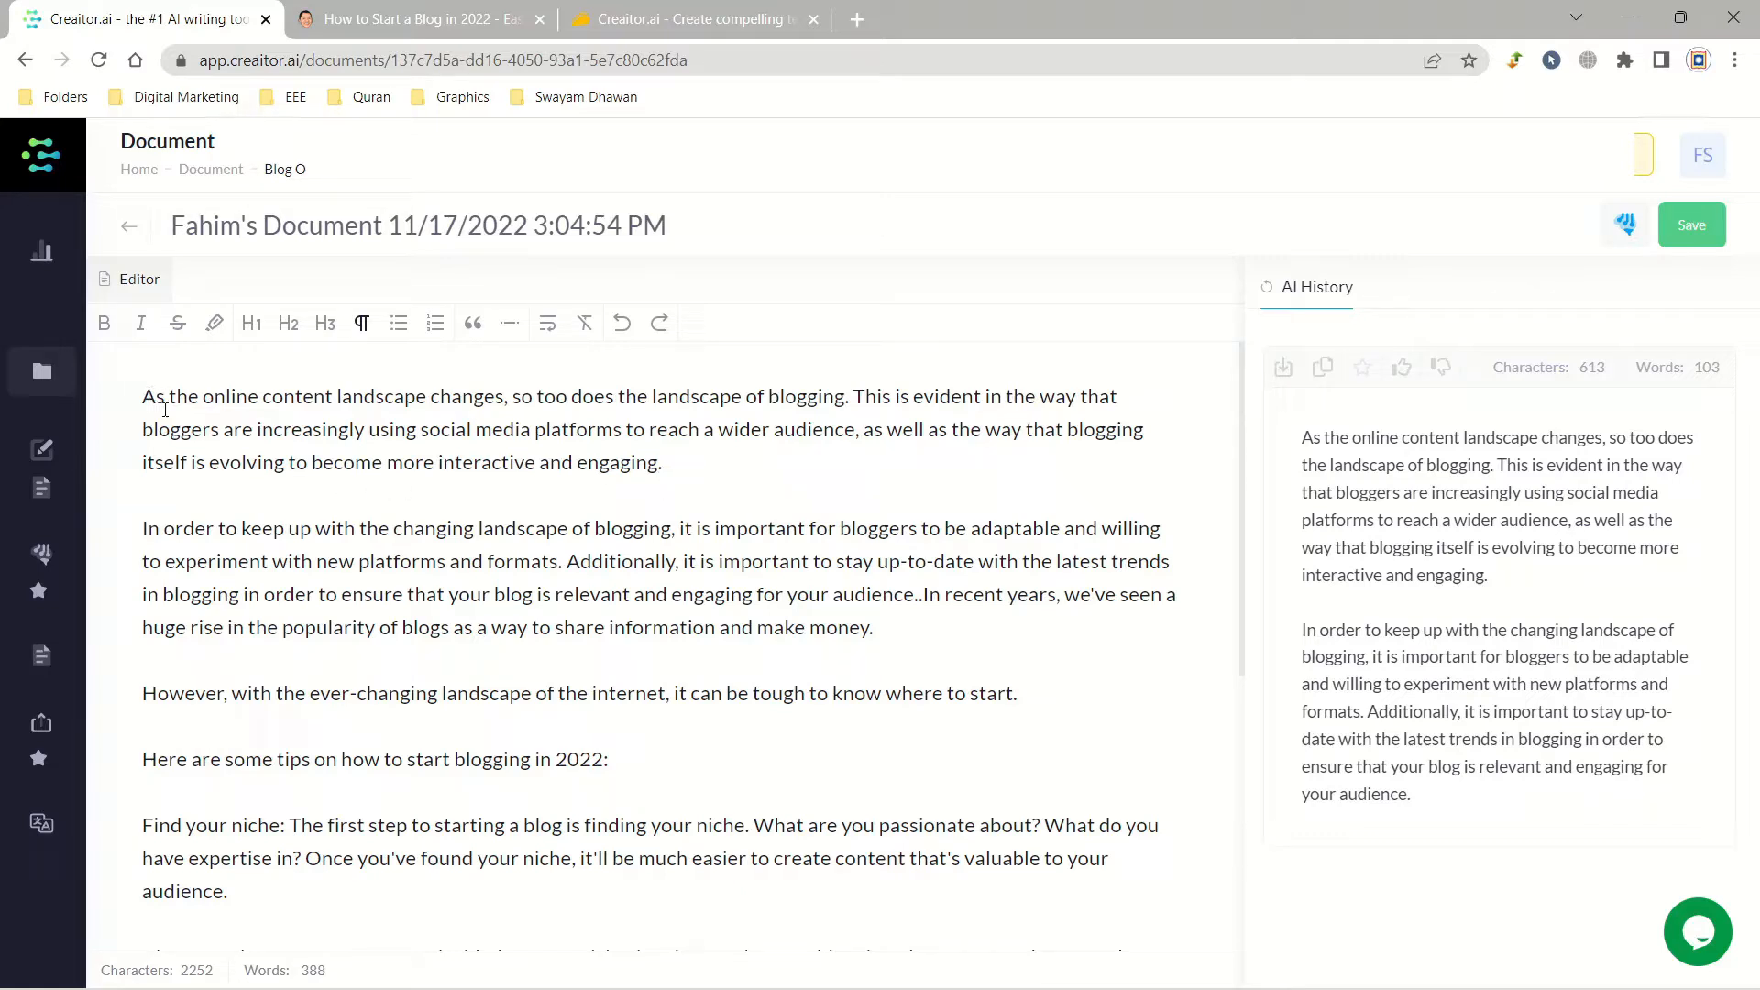
pyautogui.moveTo(1302, 437); pyautogui.dragTo(1421, 800)
pyautogui.click(1536, 478)
pyautogui.doubleClick(1707, 367)
pyautogui.click(1682, 435)
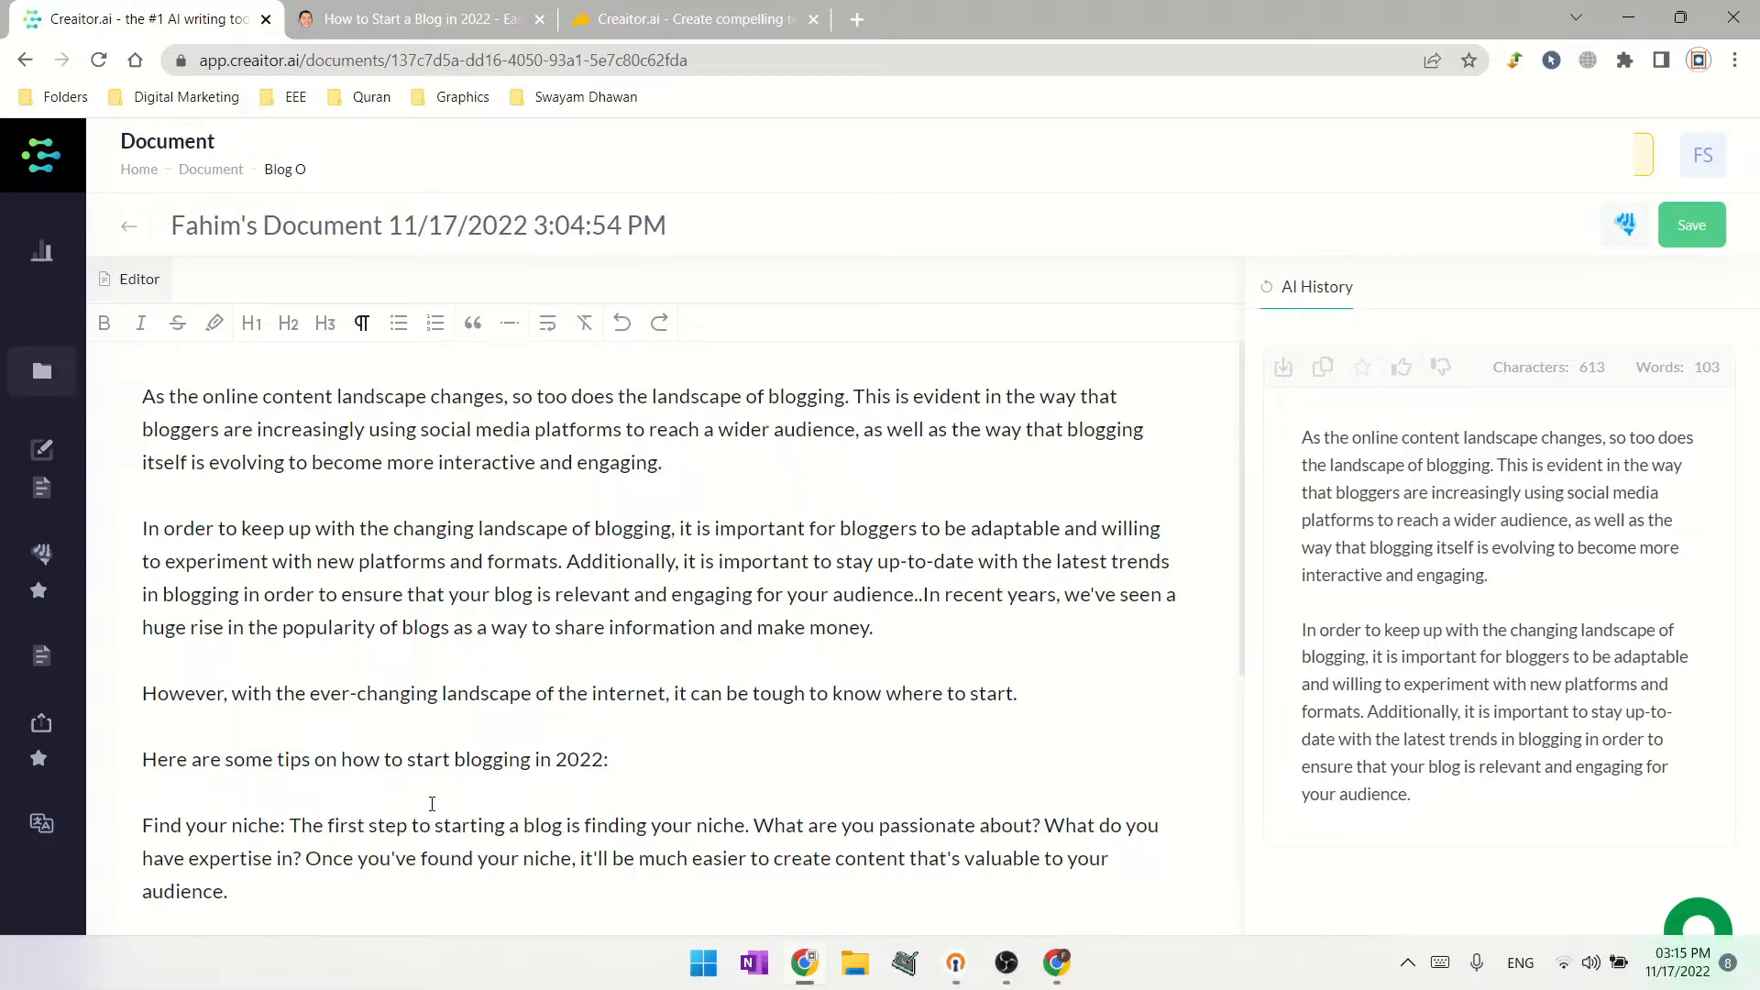
pyautogui.doubleClick(313, 970)
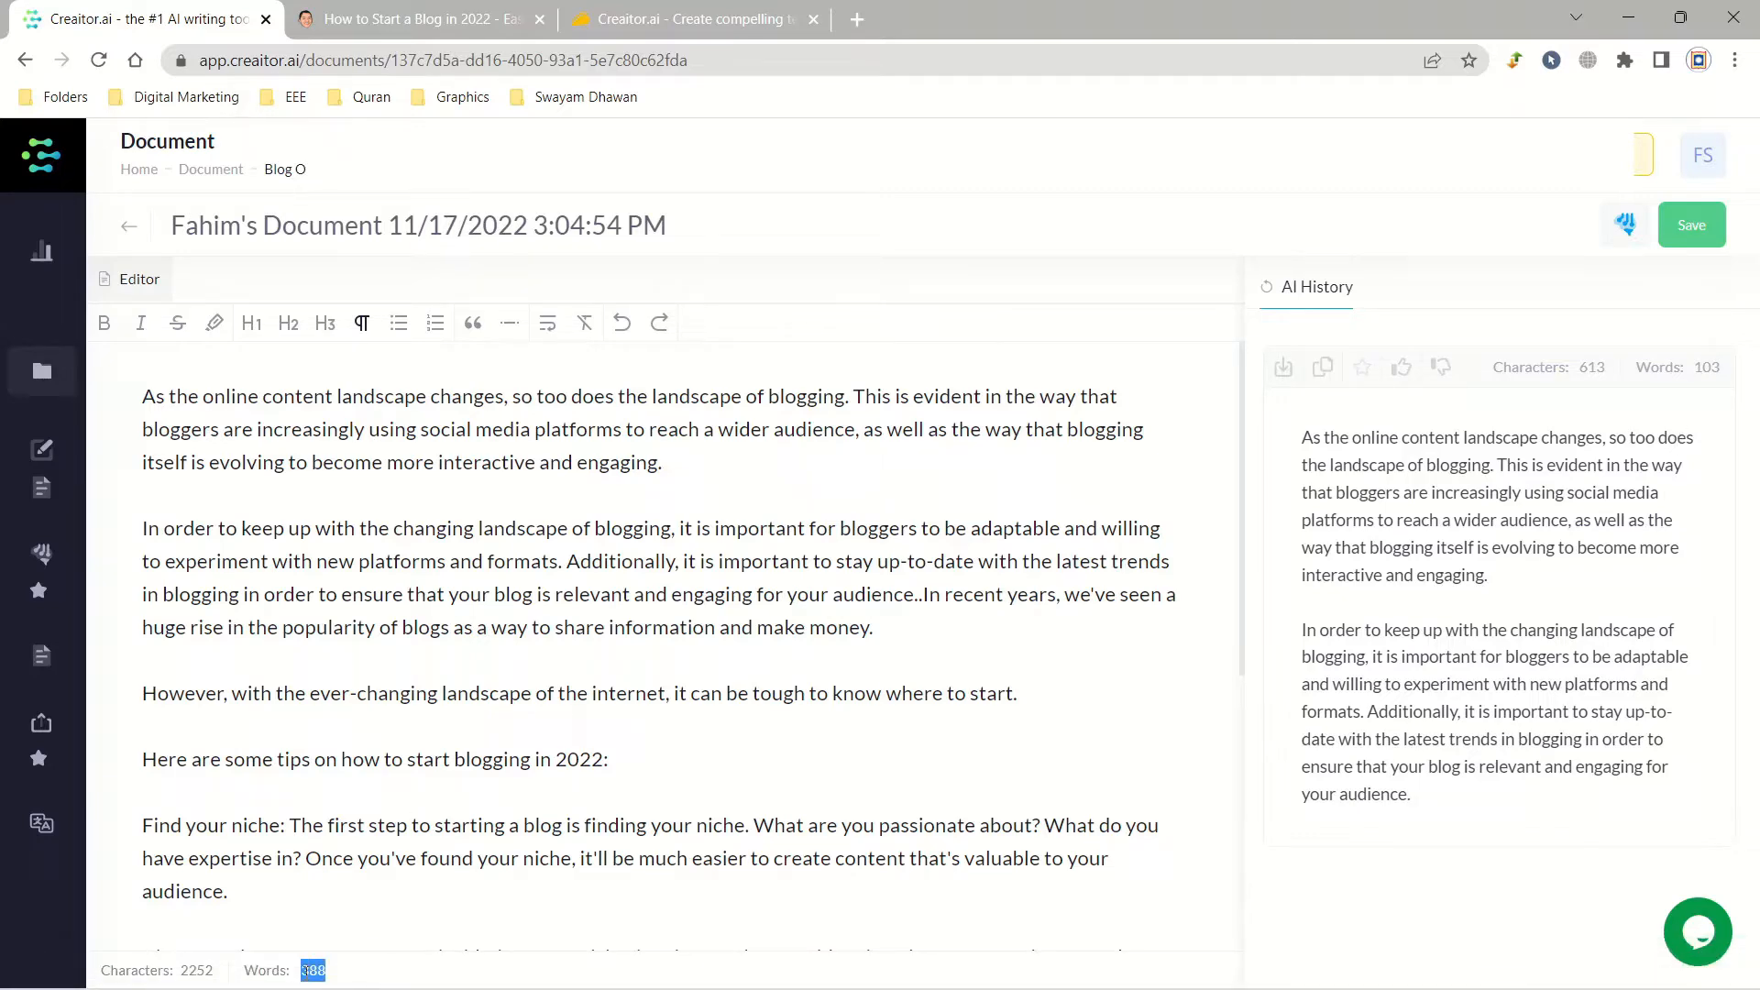
pyautogui.click(414, 824)
# Add two empty lines below the "Find your niche" paragraph.
pyautogui.scroll(-2, 455, 587)
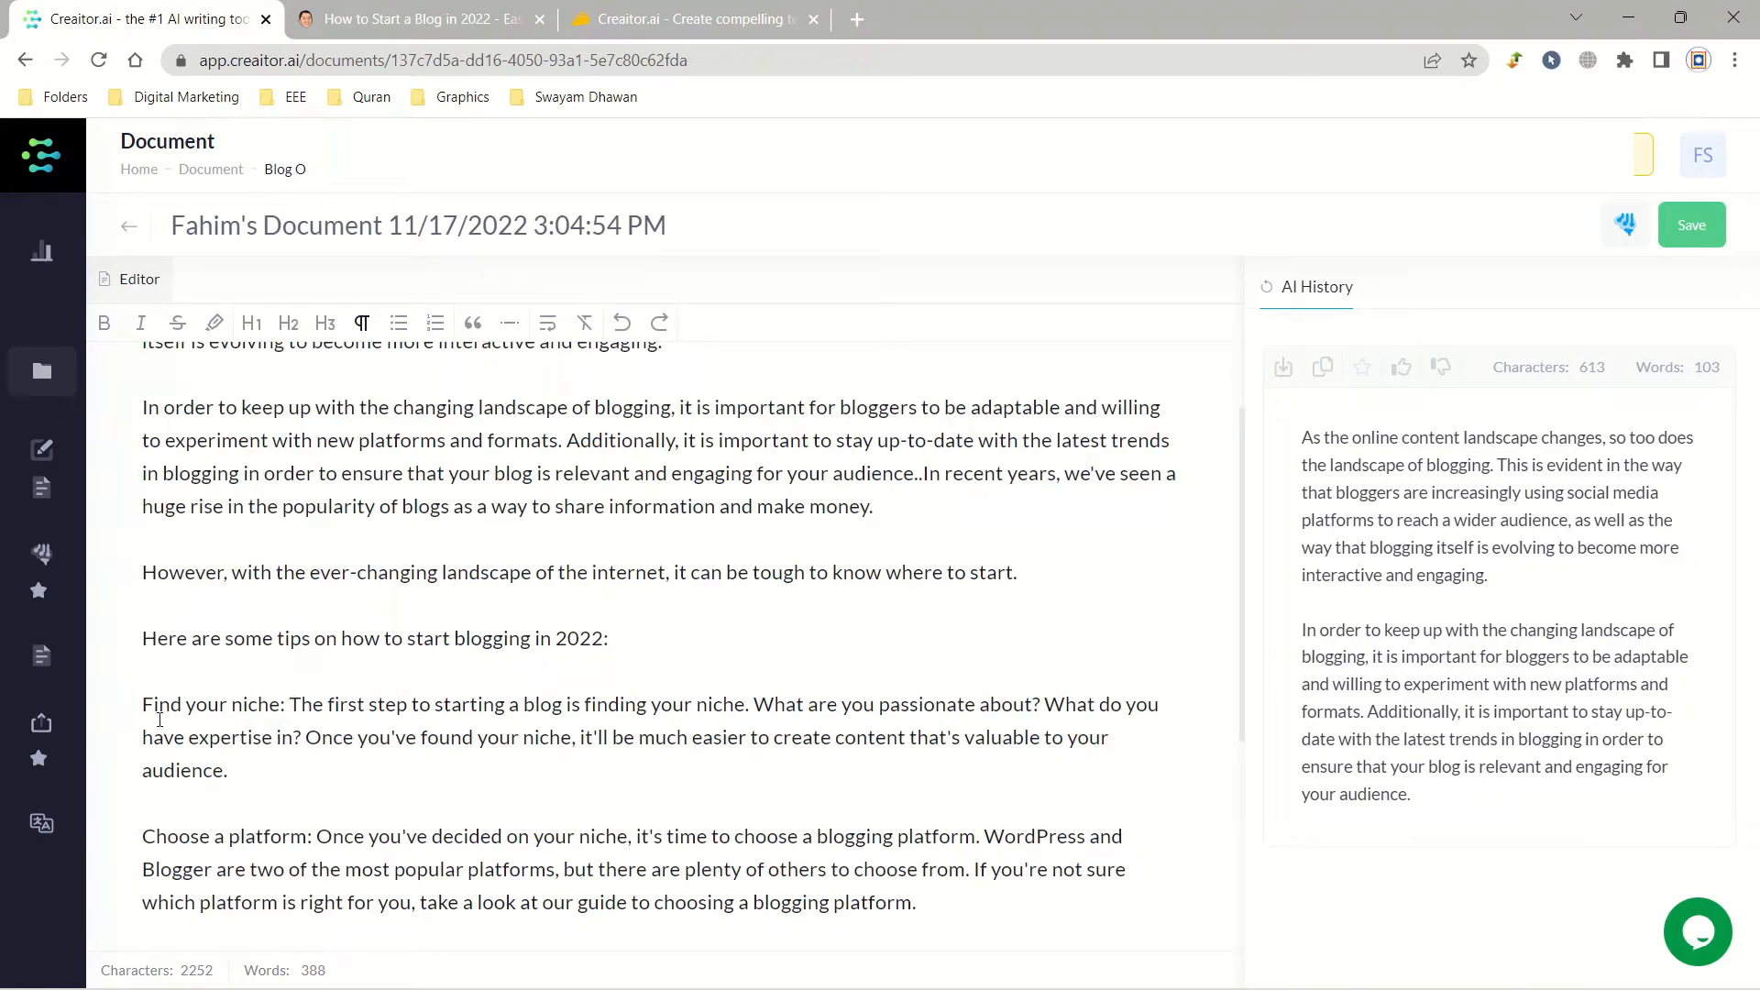
pyautogui.click(269, 771)
pyautogui.press('Return')
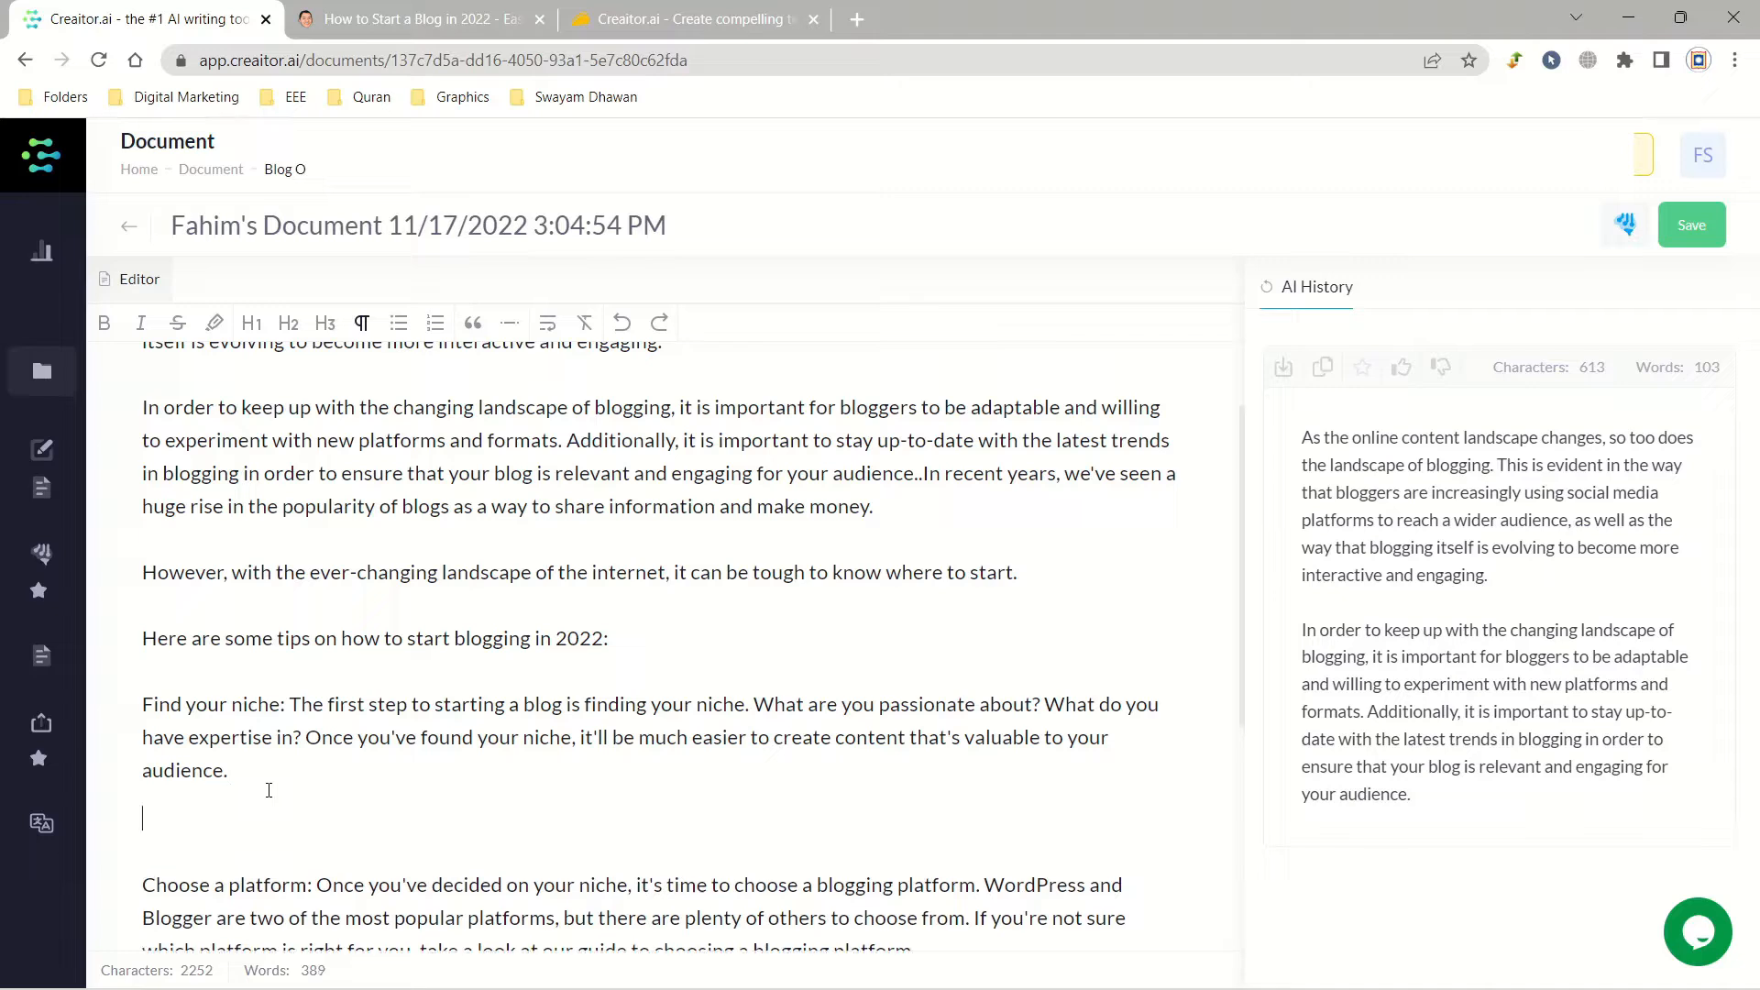
pyautogui.press('Return')
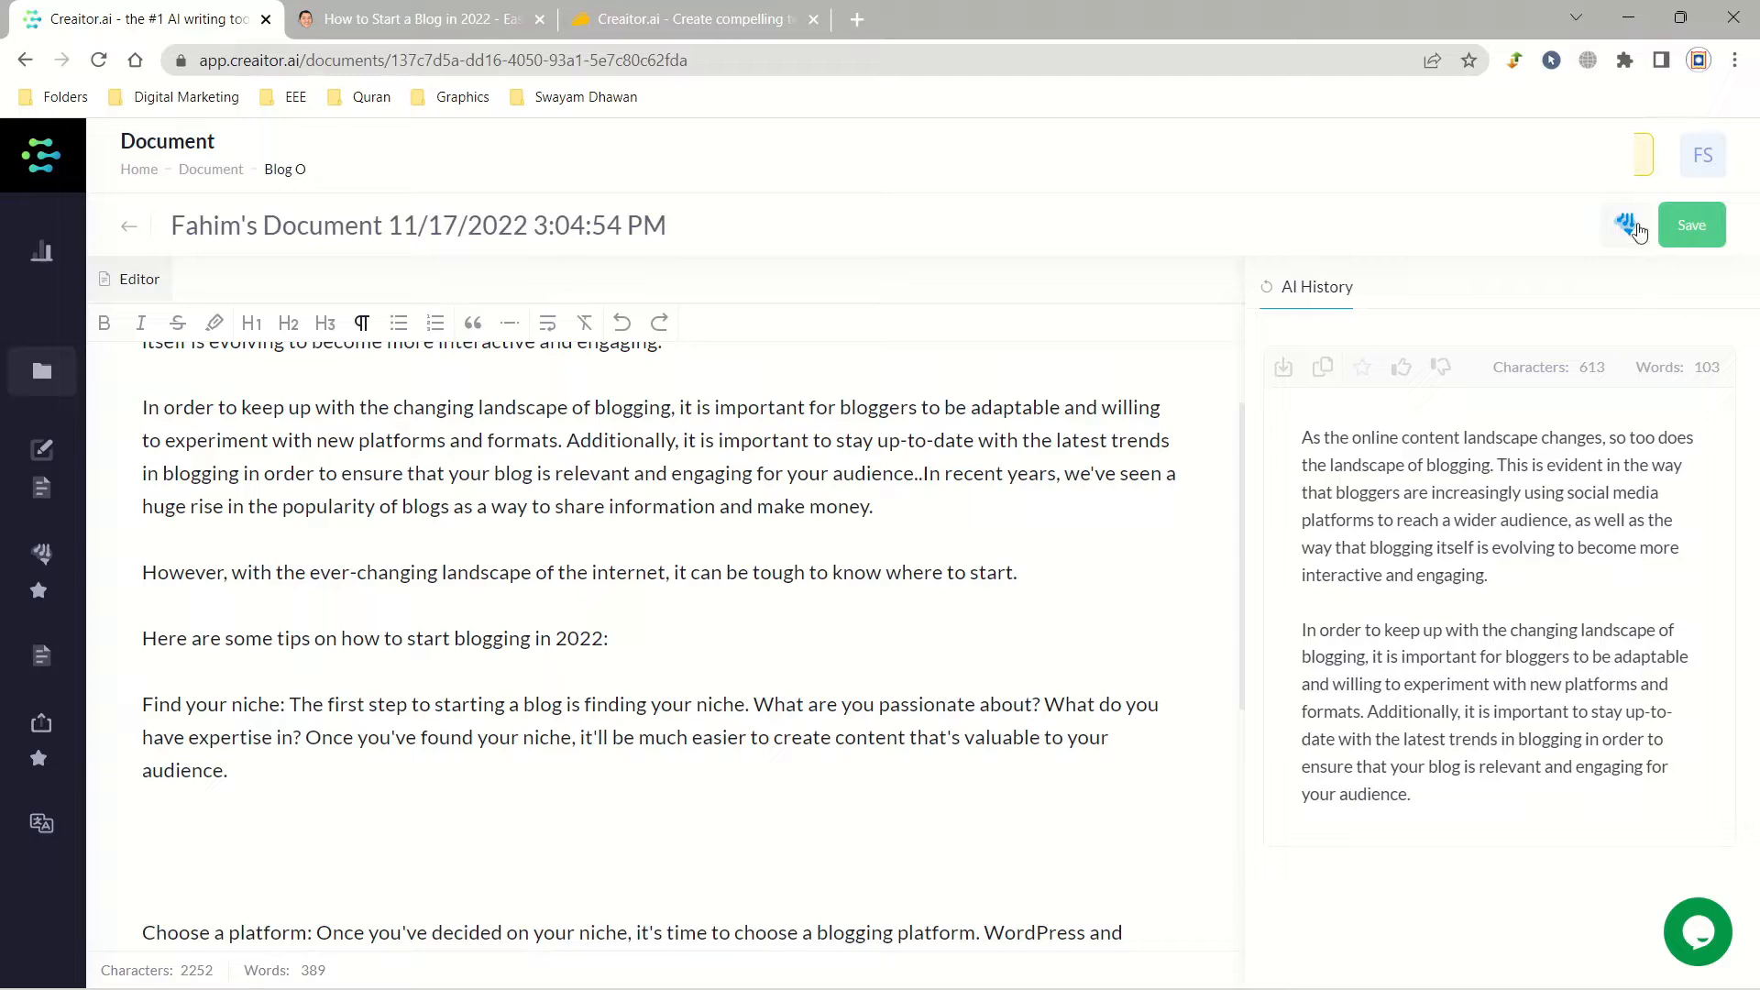
# Switch the AI Assistant to Blog Body and set the blog topic to "popular niches for blogging in 2022".
pyautogui.click(1624, 226)
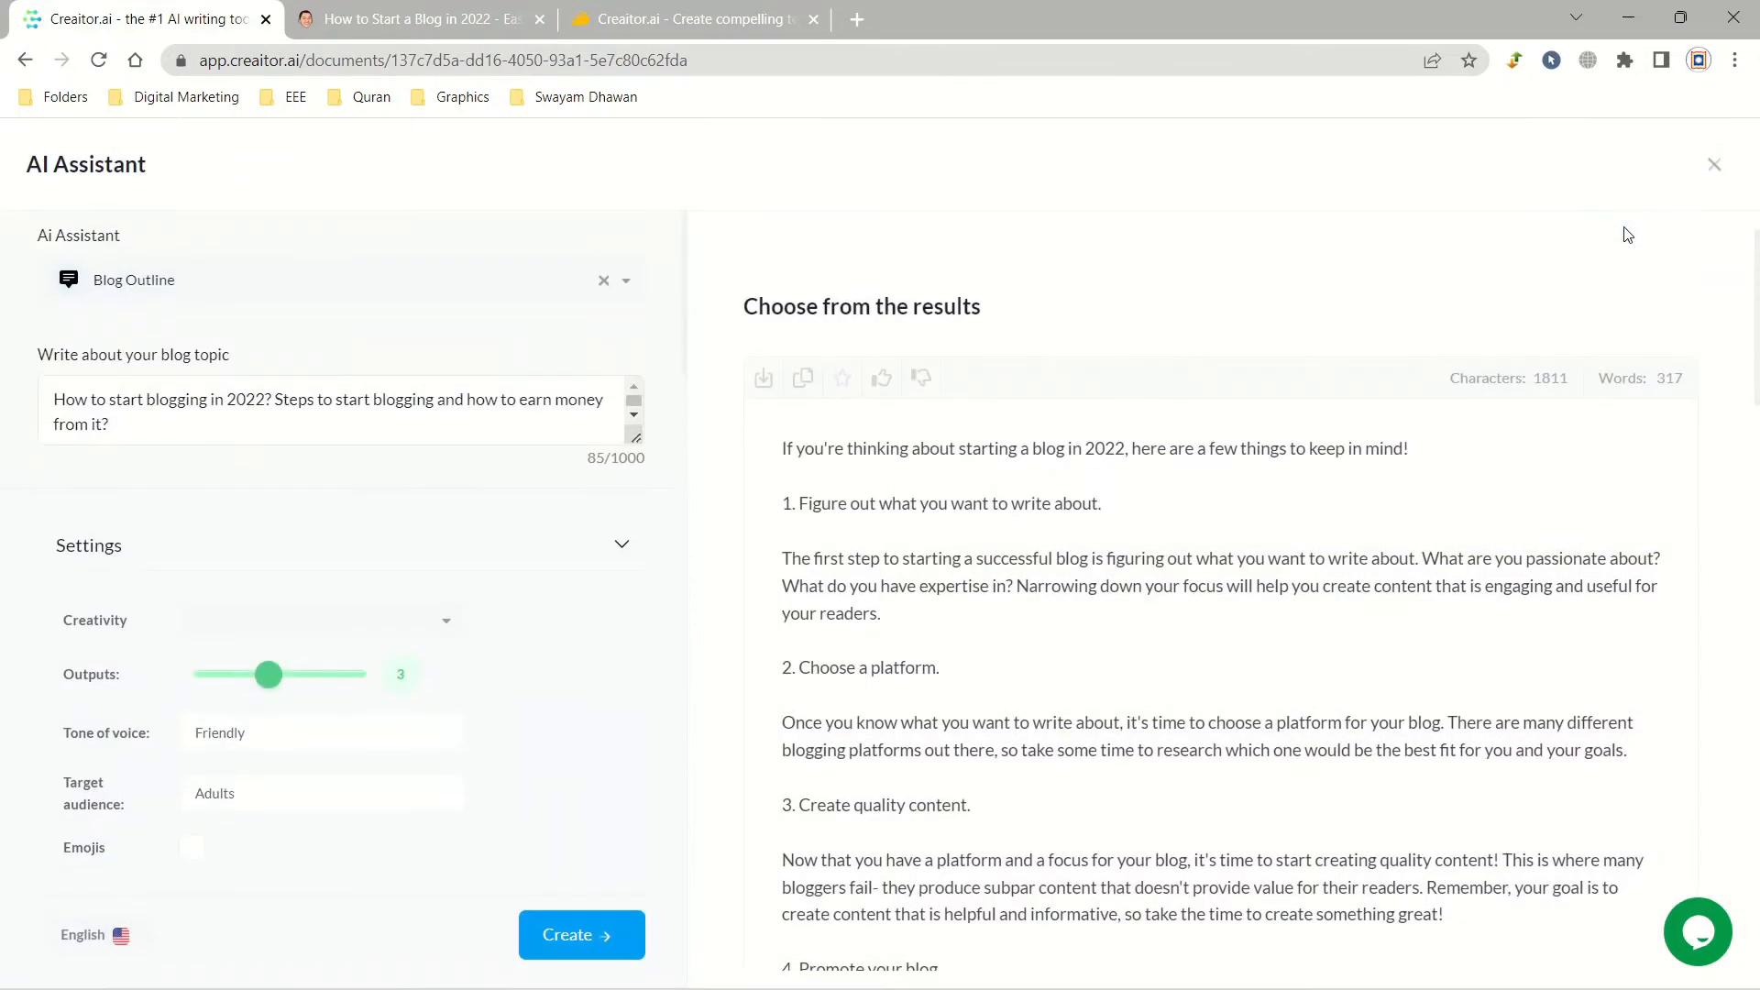
pyautogui.click(603, 280)
pyautogui.write('blog')
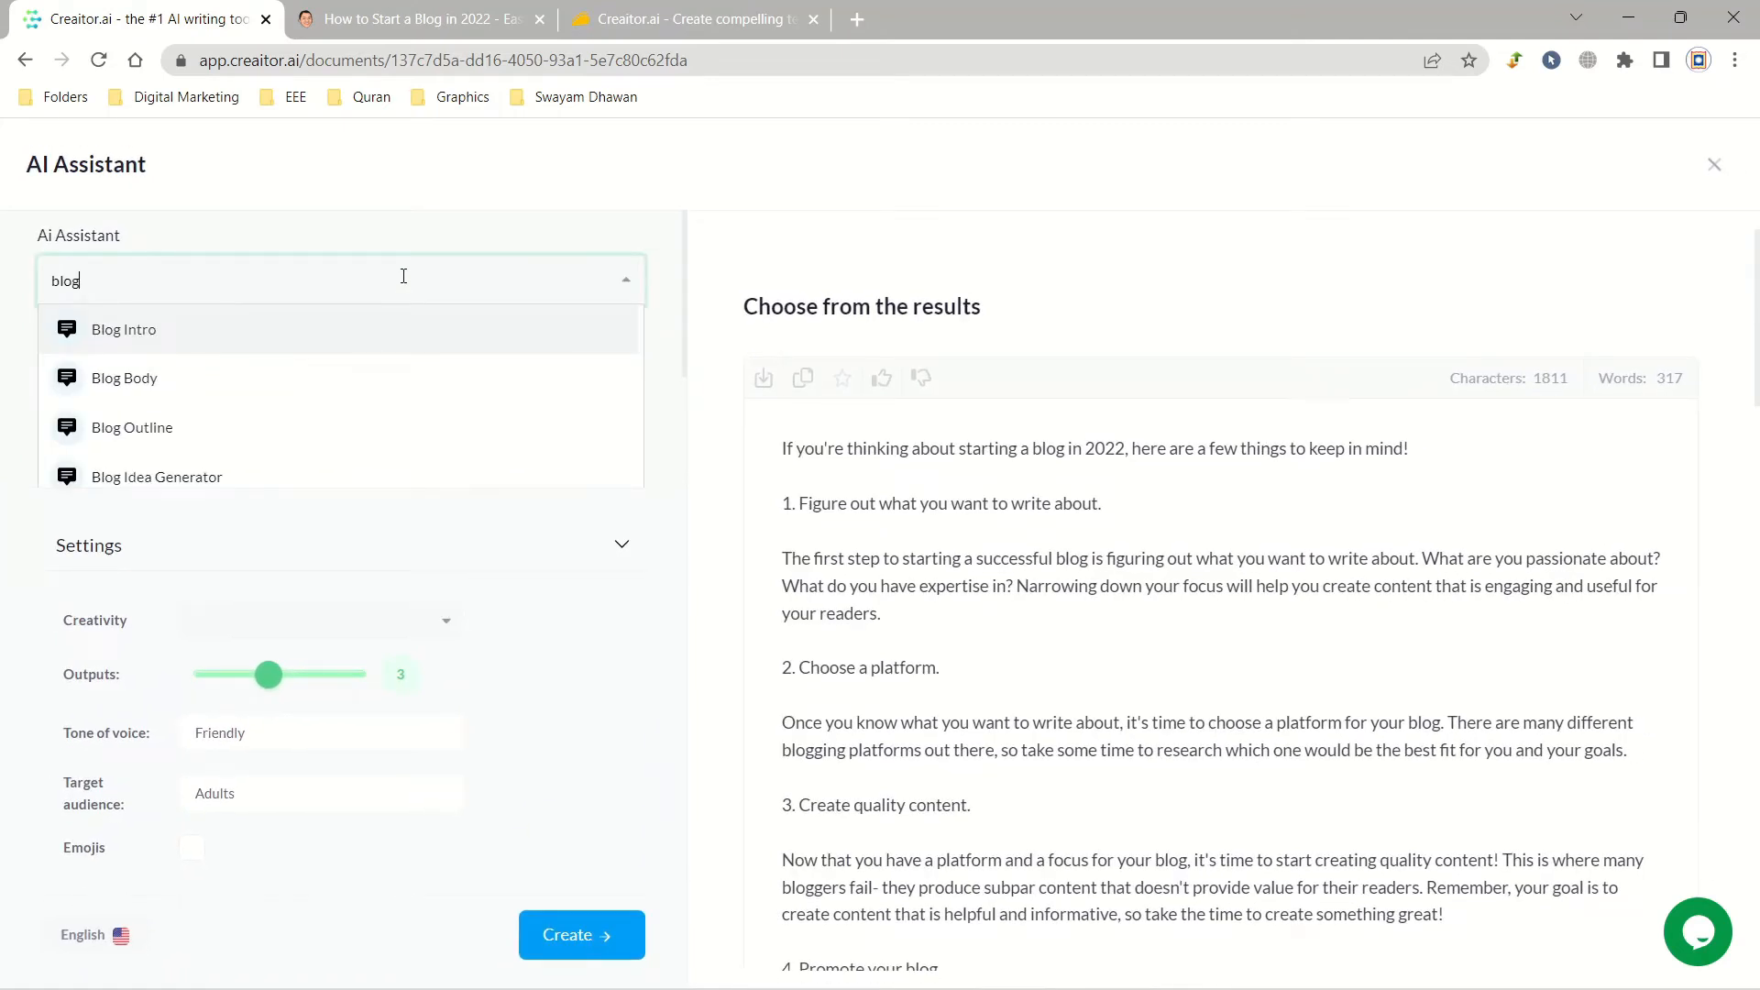
pyautogui.click(335, 394)
pyautogui.moveTo(110, 425); pyautogui.dragTo(10, 383)
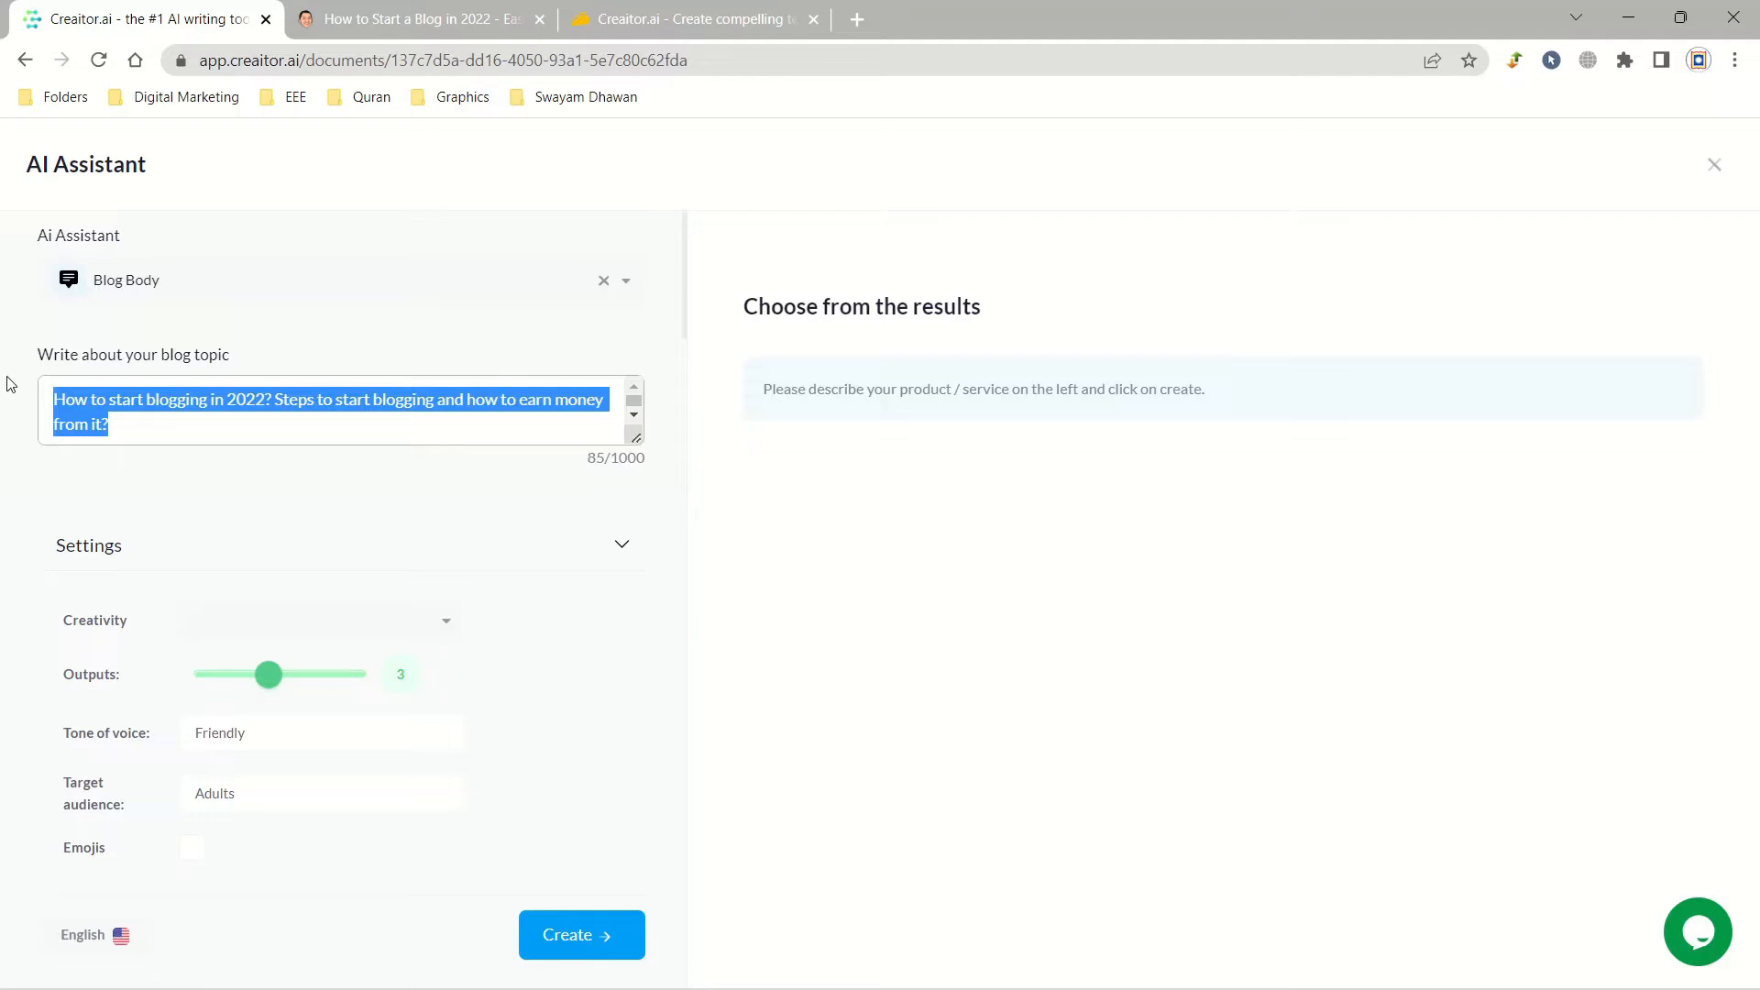
pyautogui.write('popular')
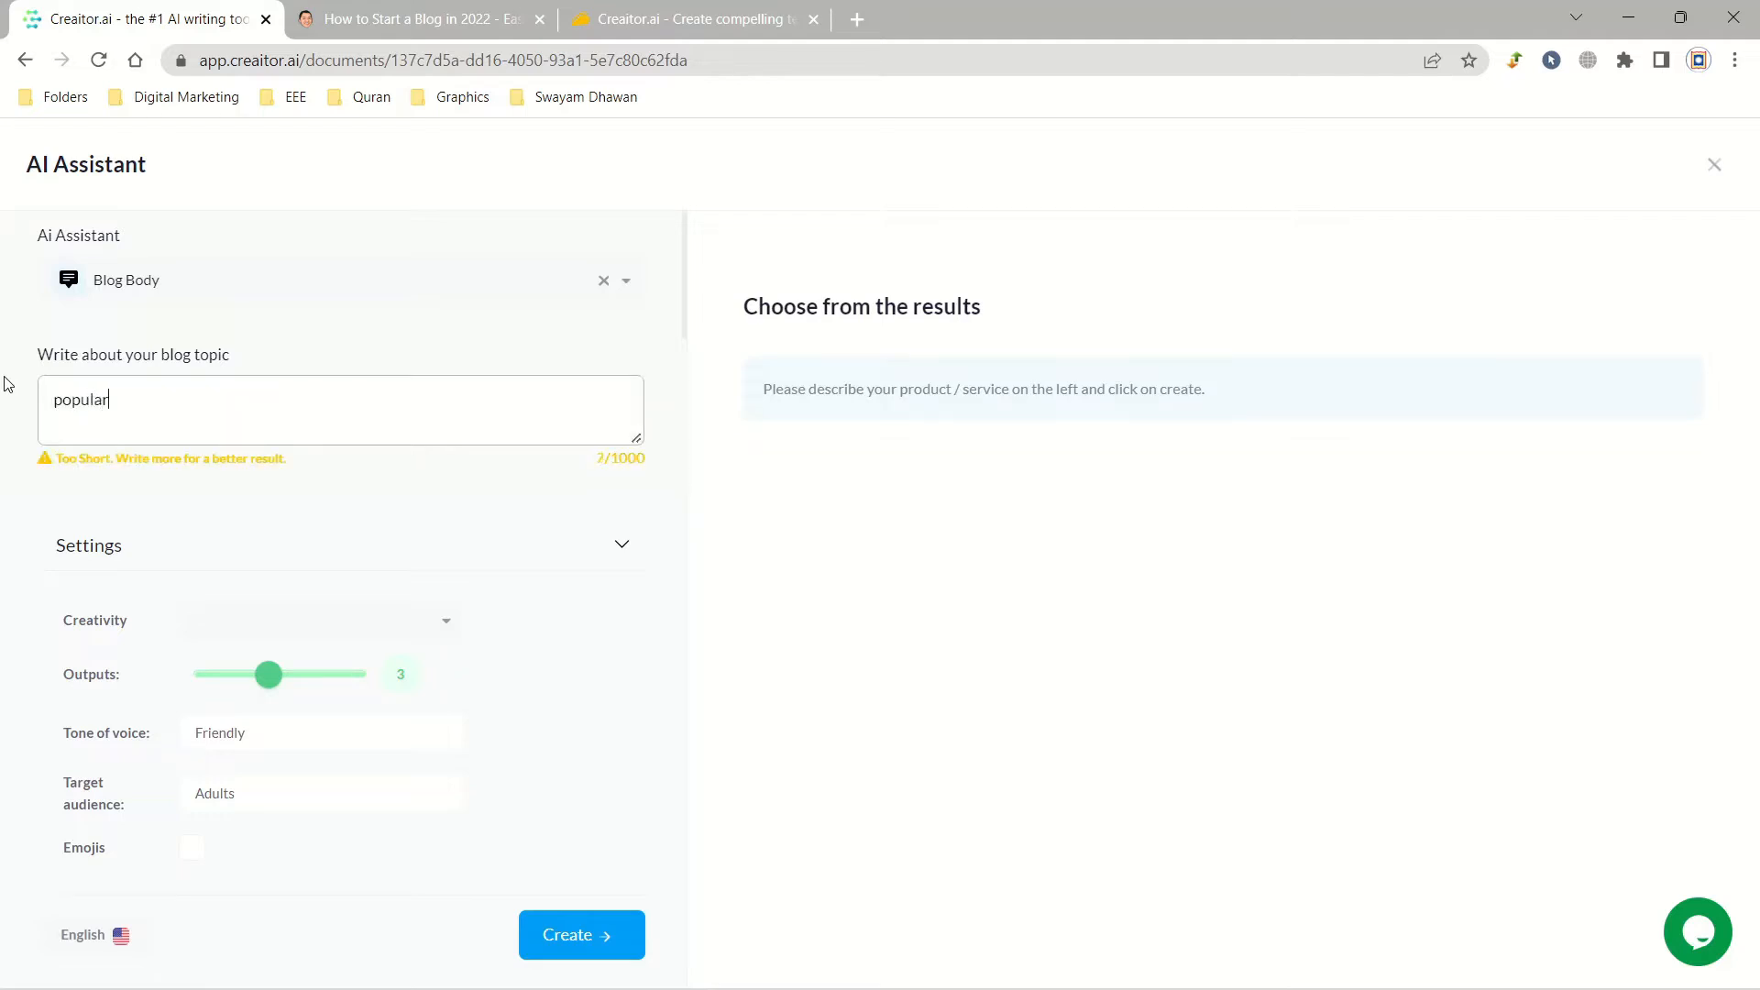
pyautogui.write(' niches for blogging in ')
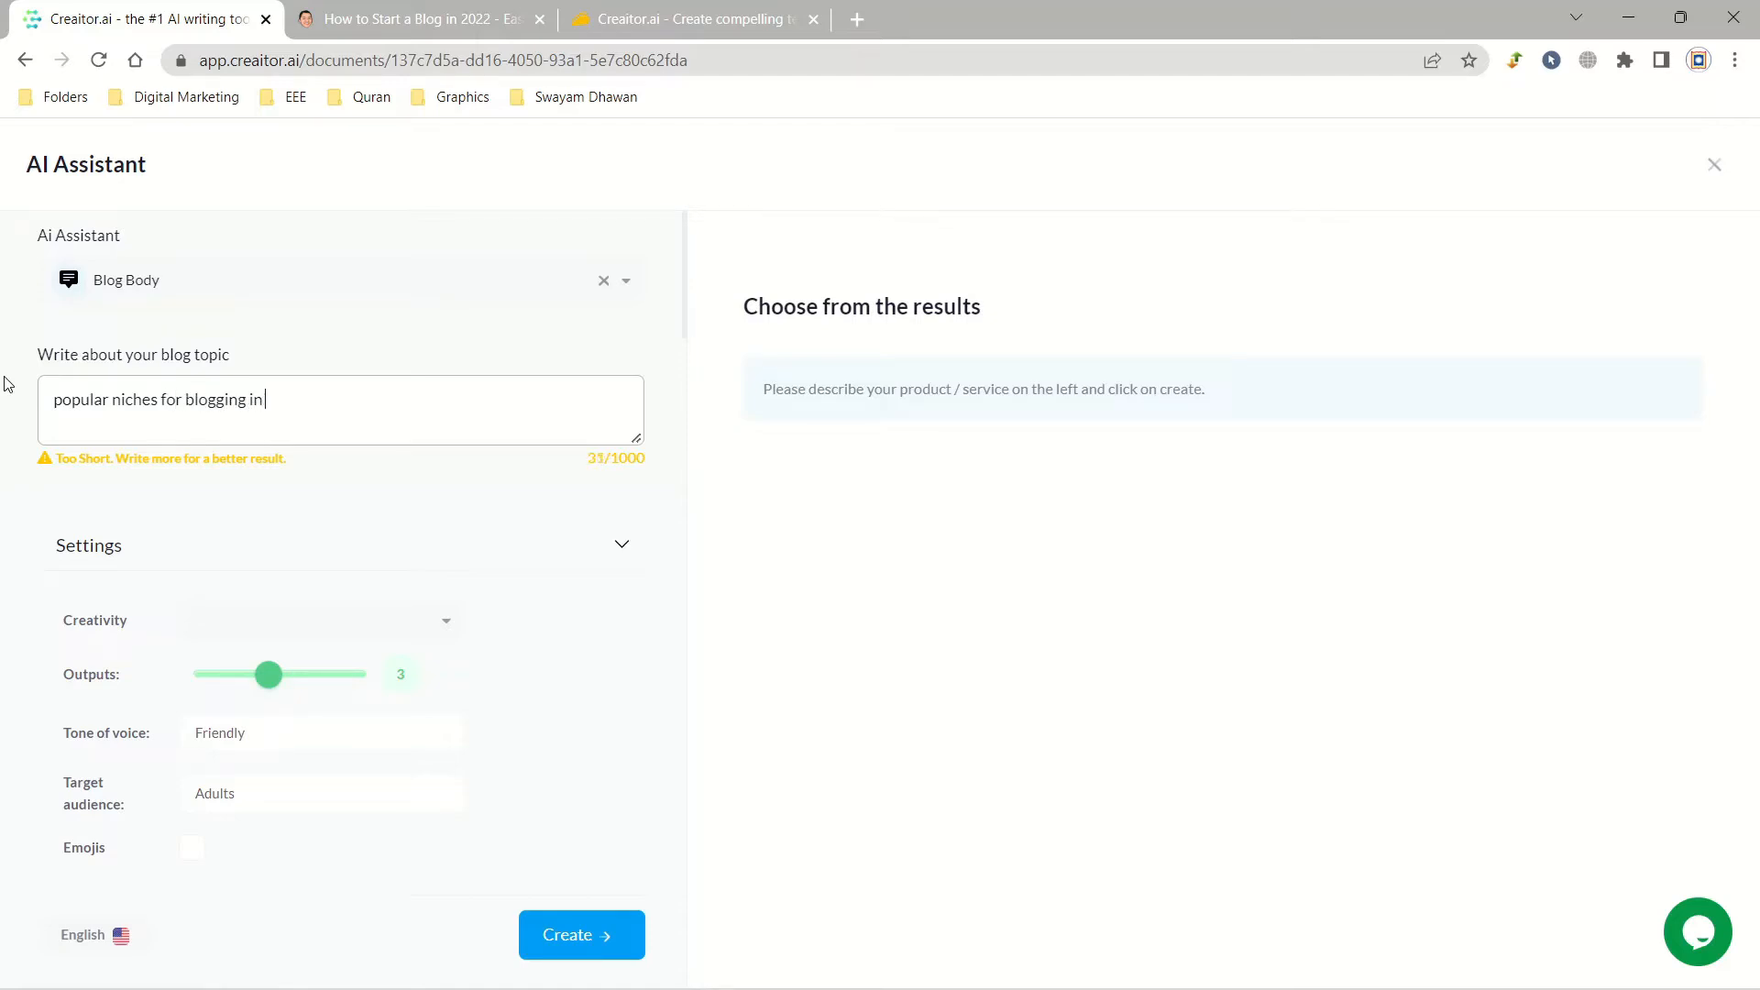
pyautogui.write('2022')
# Clear the tone of voice and target audience, and generate the blog body on popular niches.
pyautogui.moveTo(266, 734); pyautogui.dragTo(190, 741)
pyautogui.click(268, 733)
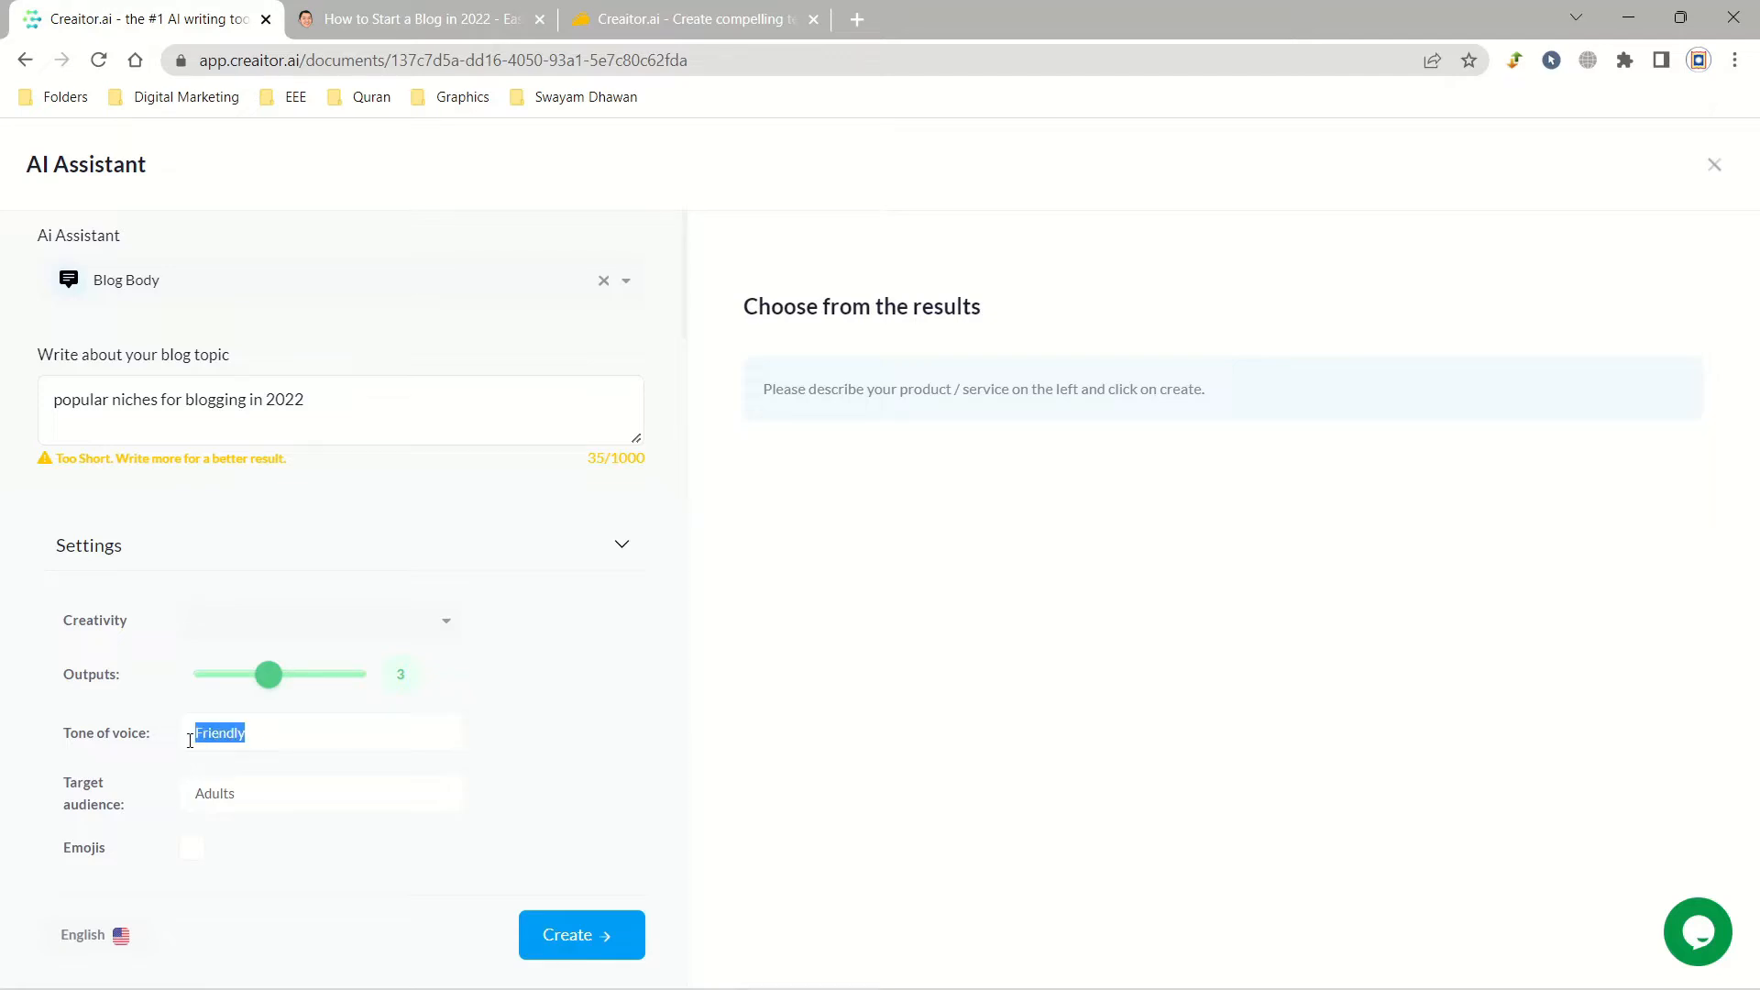
pyautogui.press('BackSpace')
pyautogui.moveTo(240, 796); pyautogui.dragTo(170, 805)
pyautogui.press('BackSpace')
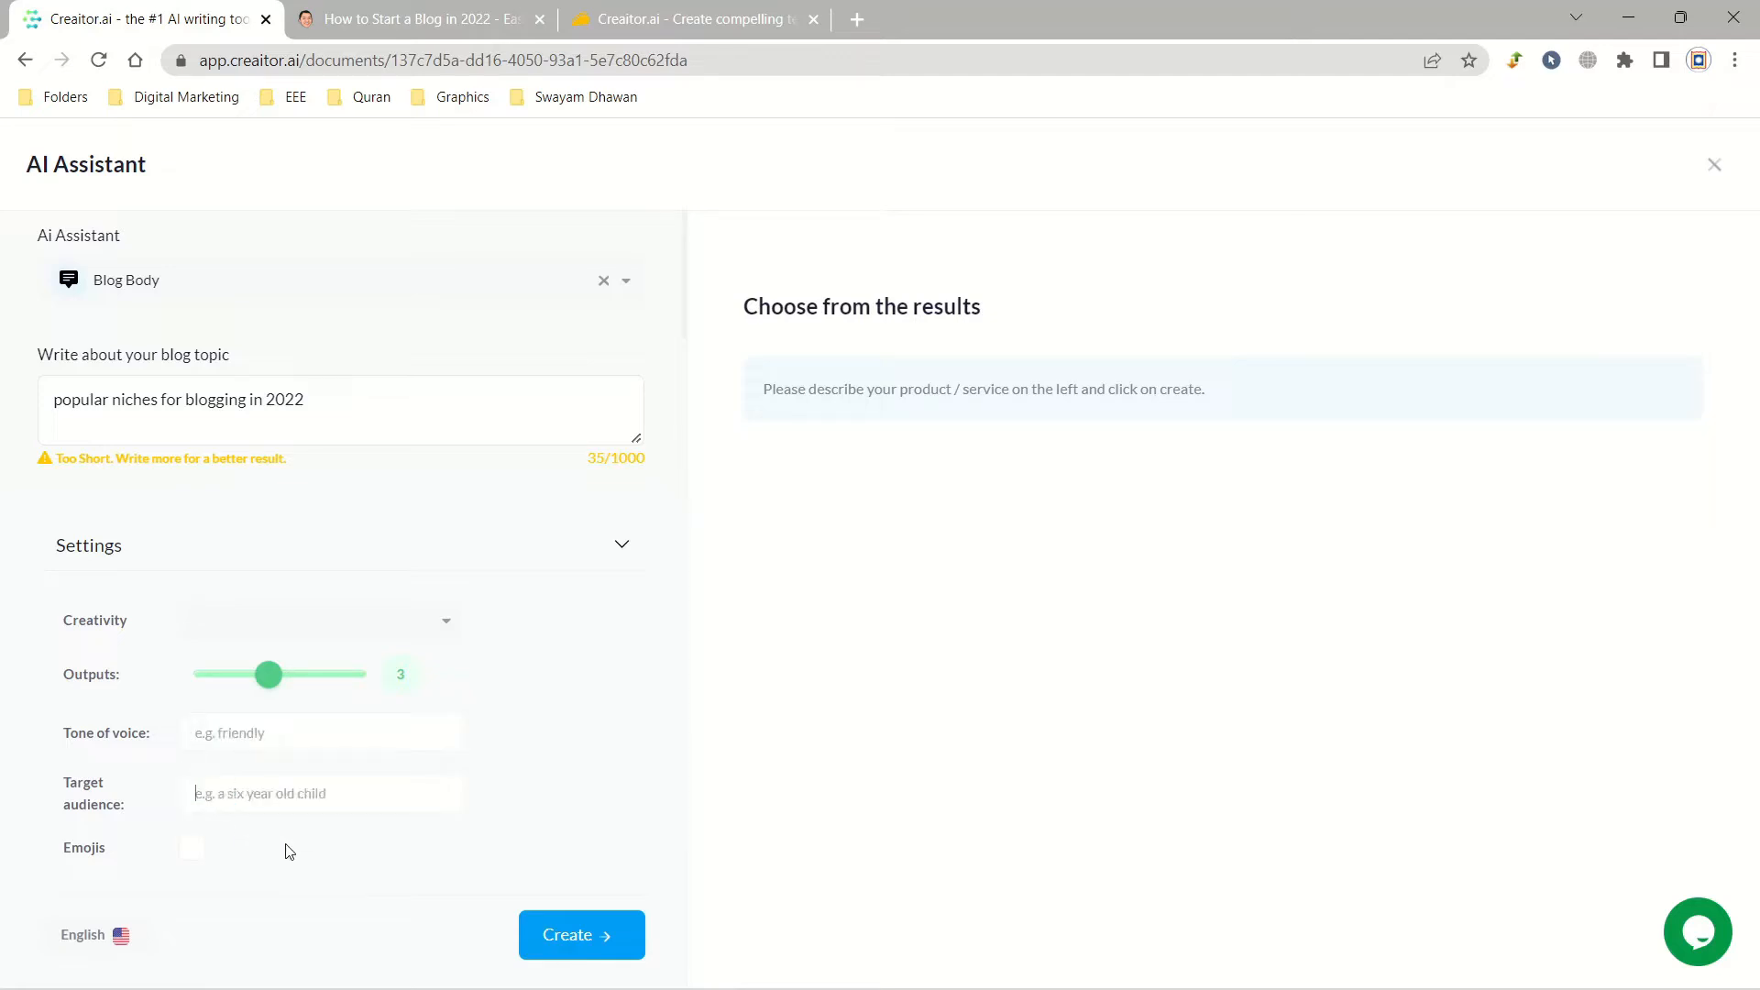
pyautogui.click(550, 931)
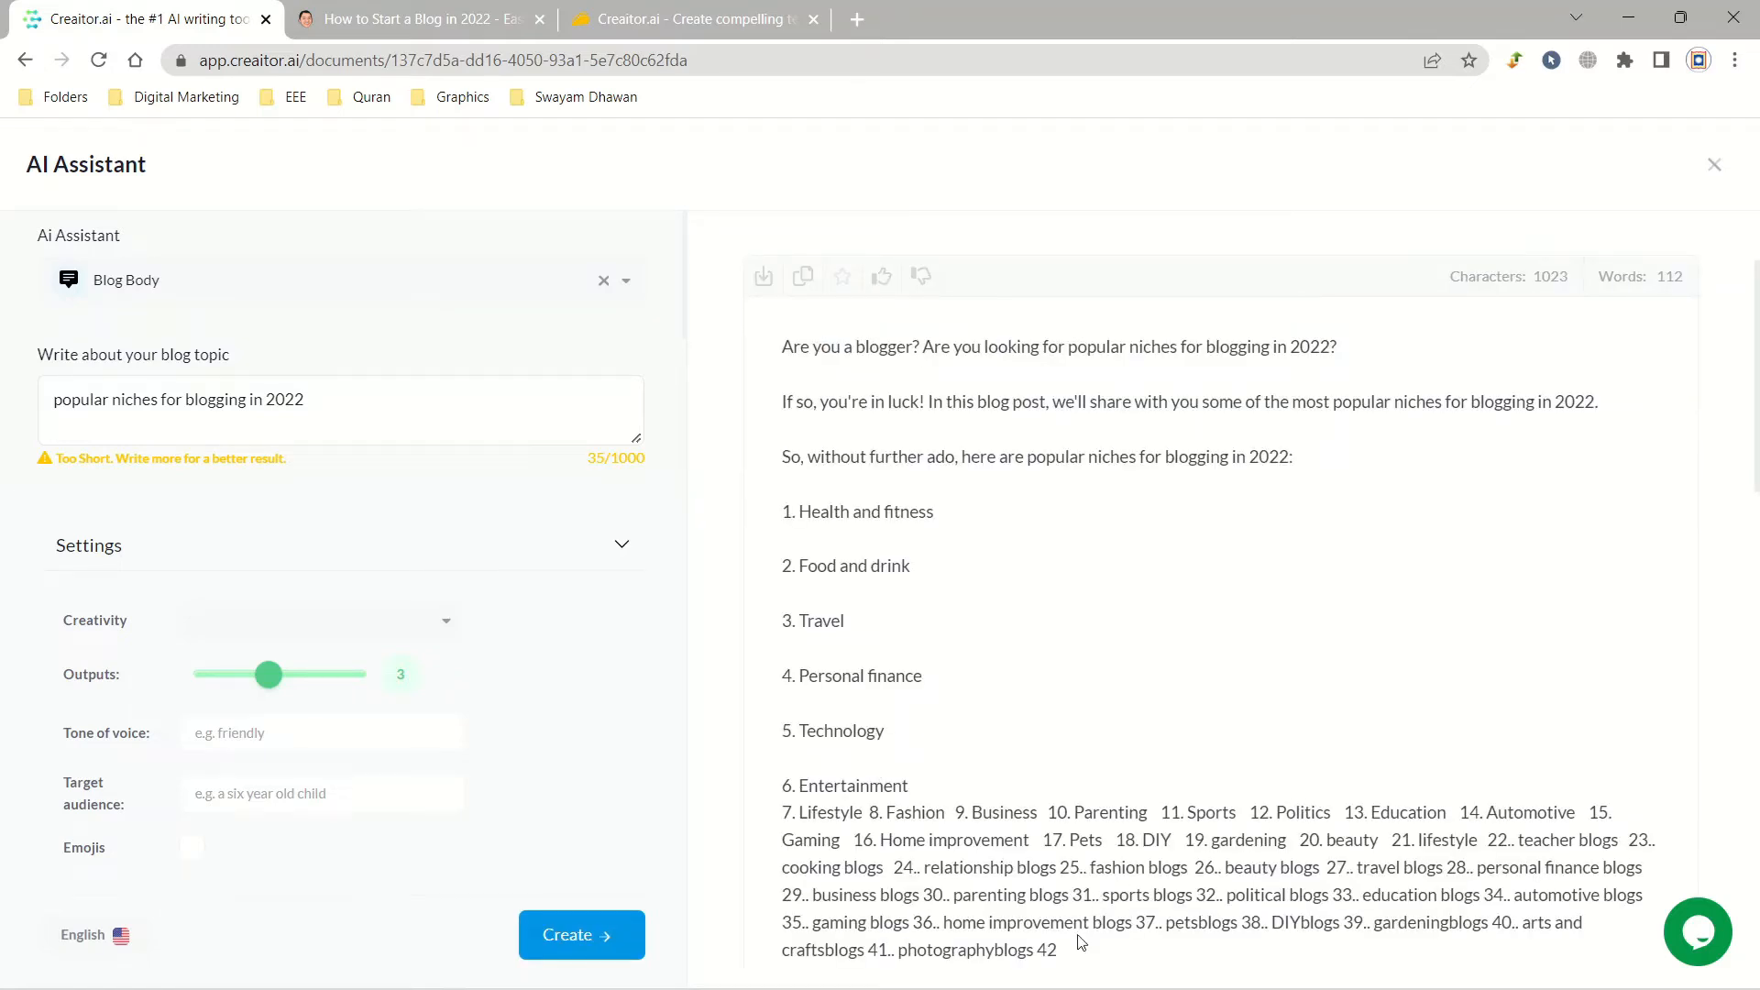
# Compare the generated niche texts and insert the first one, beginning "Are you a blogger?", into the document.
pyautogui.scroll(-4, 1078, 935)
pyautogui.scroll(-4, 1118, 886)
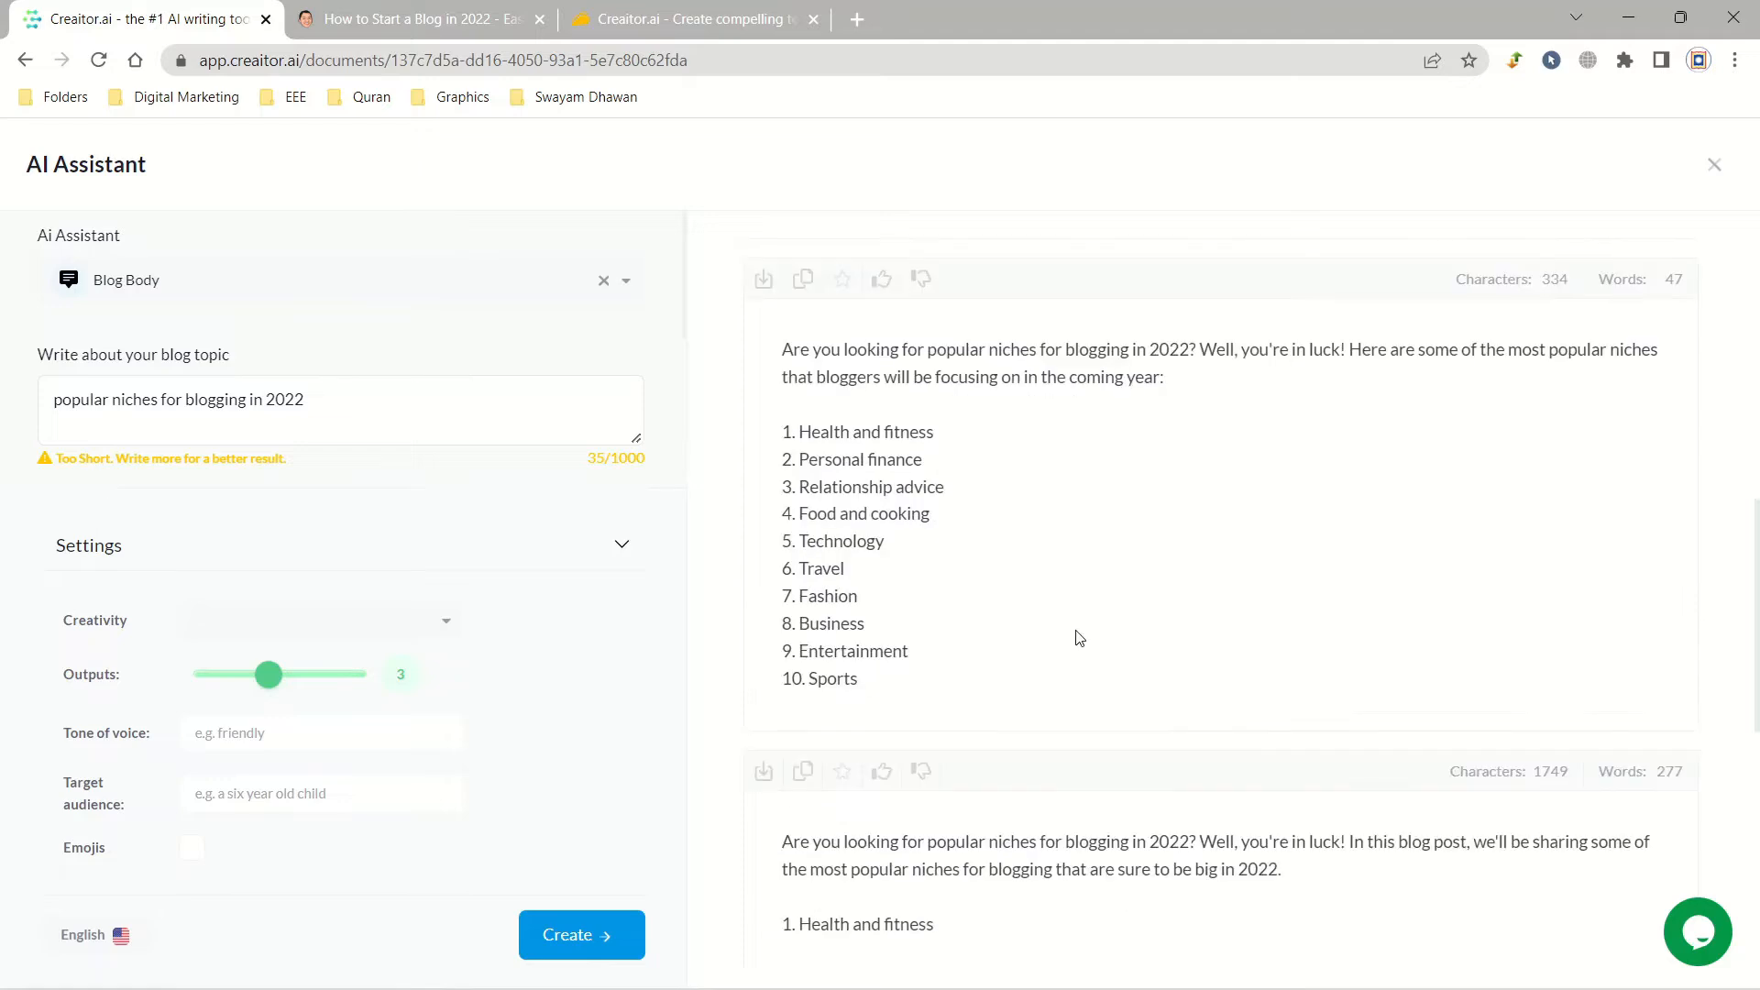
pyautogui.scroll(-8, 1079, 637)
pyautogui.scroll(4, 1079, 642)
pyautogui.scroll(-10, 1078, 647)
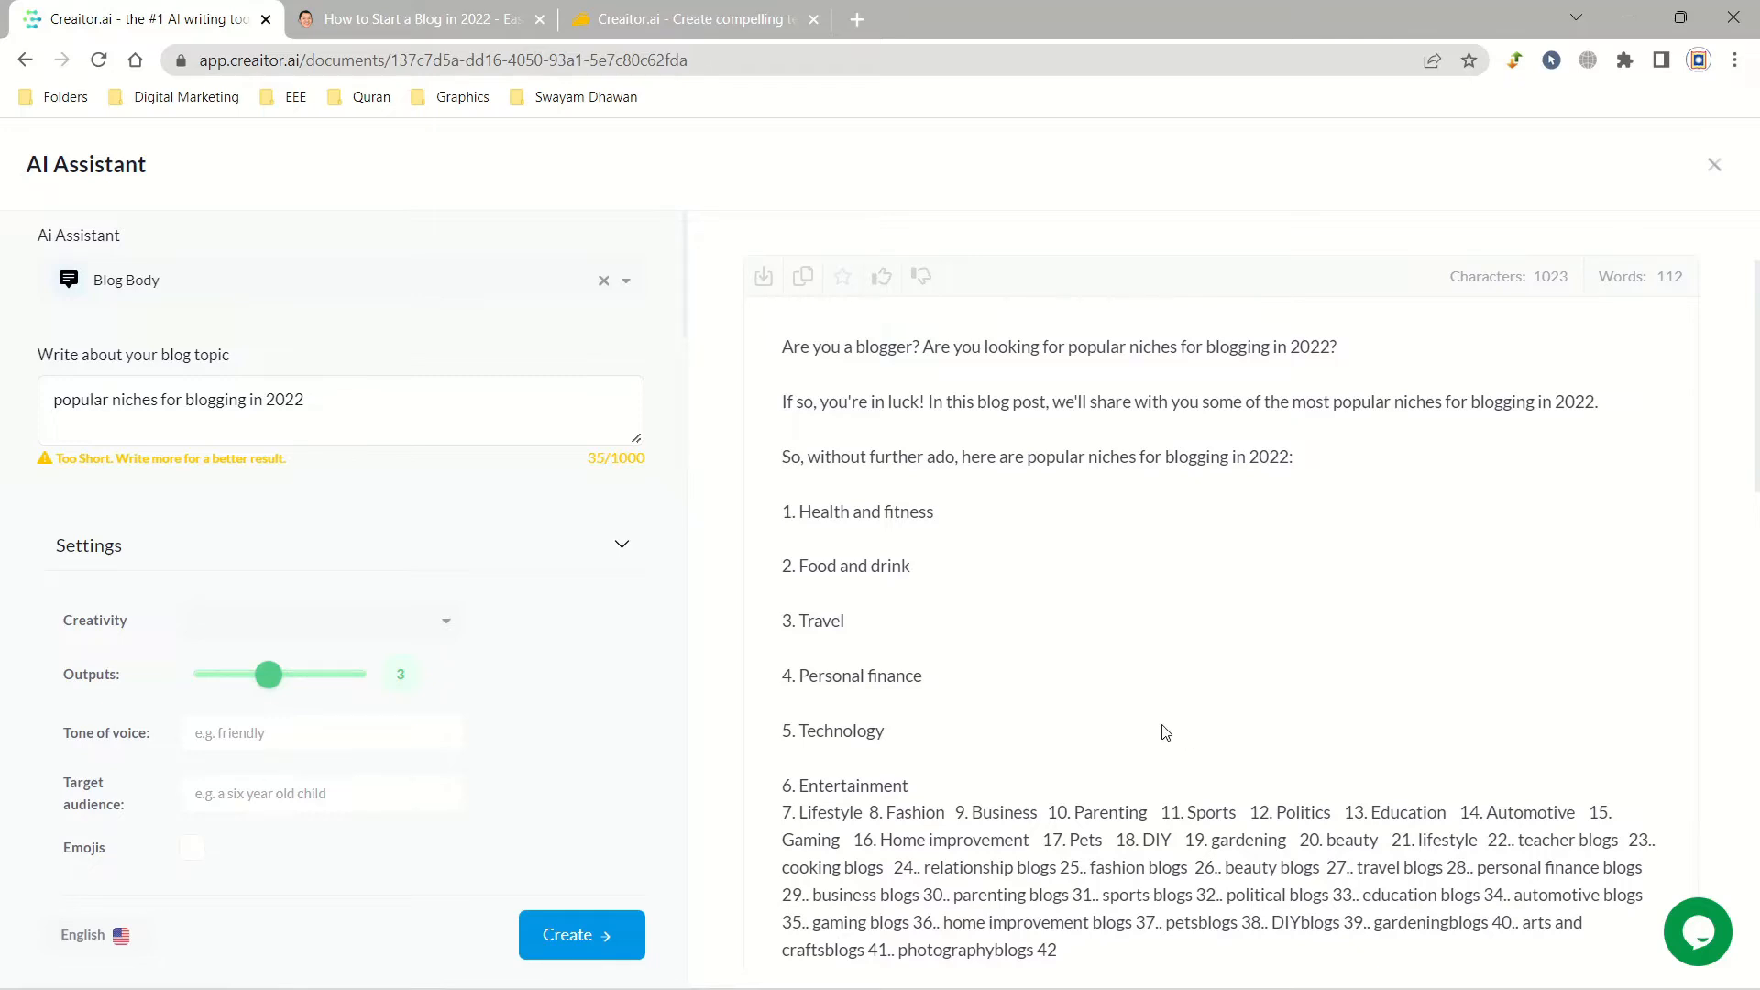
pyautogui.click(760, 290)
# Delete the line "Are you a blogger? Are you looking for popular niches for blogging in 2022?" and the empty lines above it.
pyautogui.scroll(-8, 713, 637)
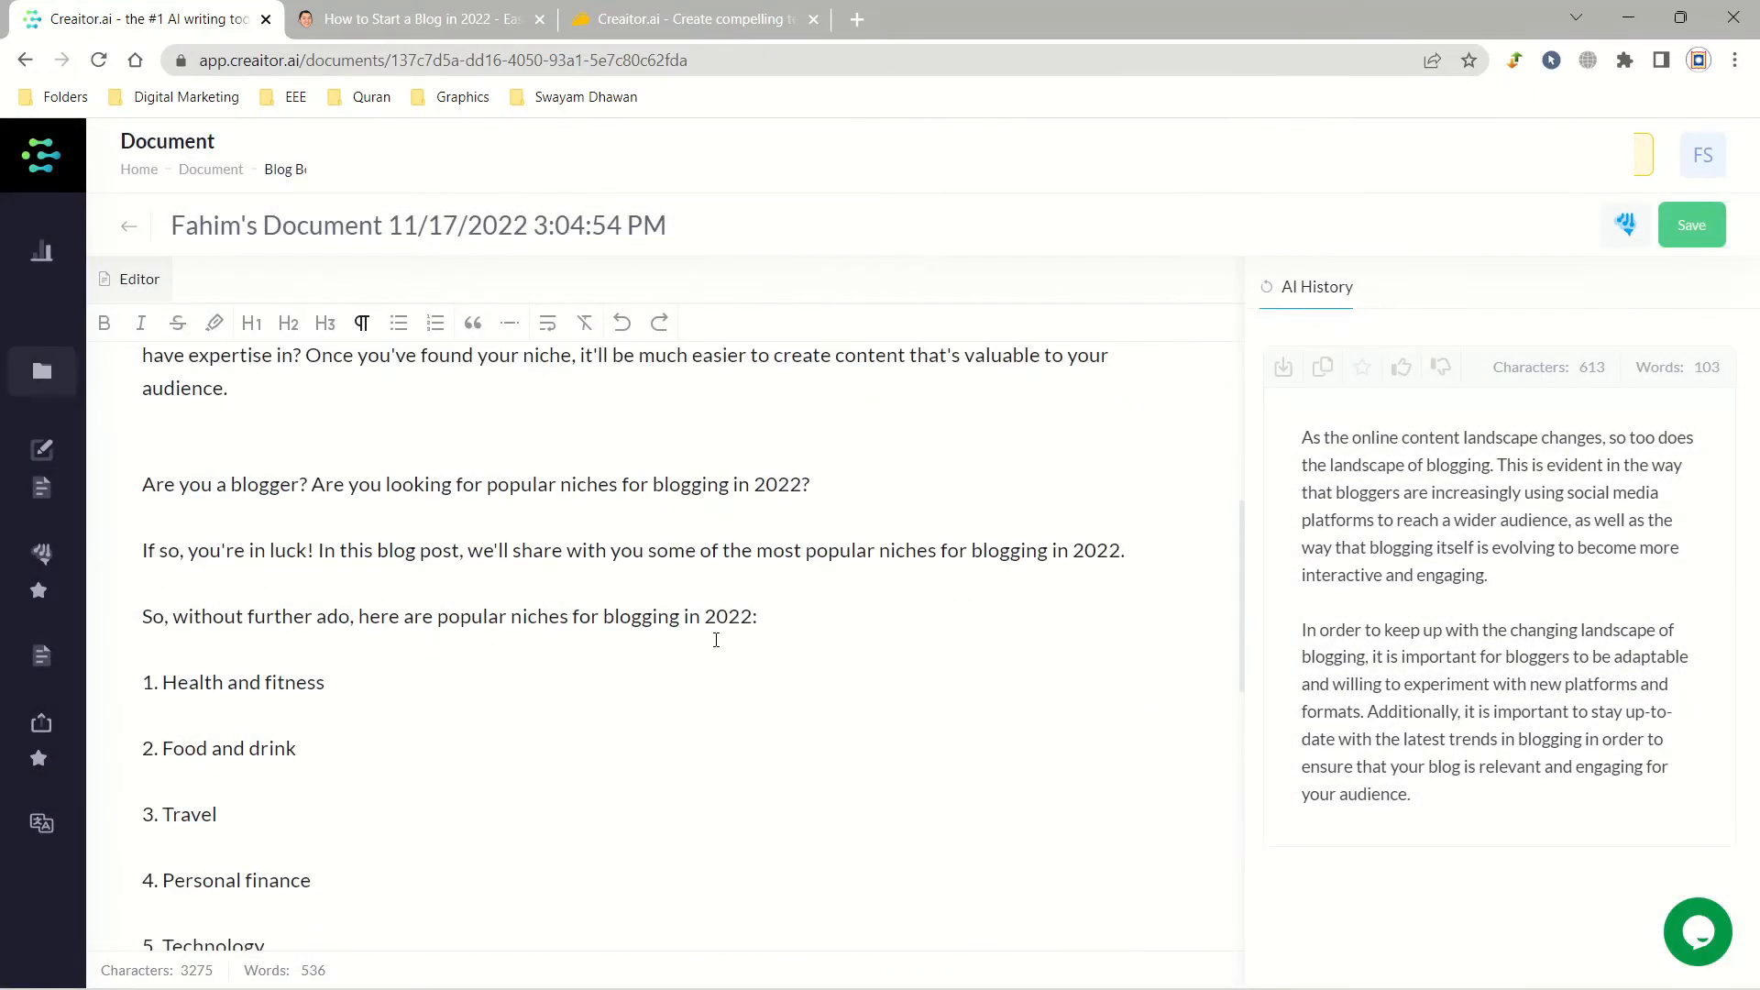
pyautogui.scroll(8, 716, 639)
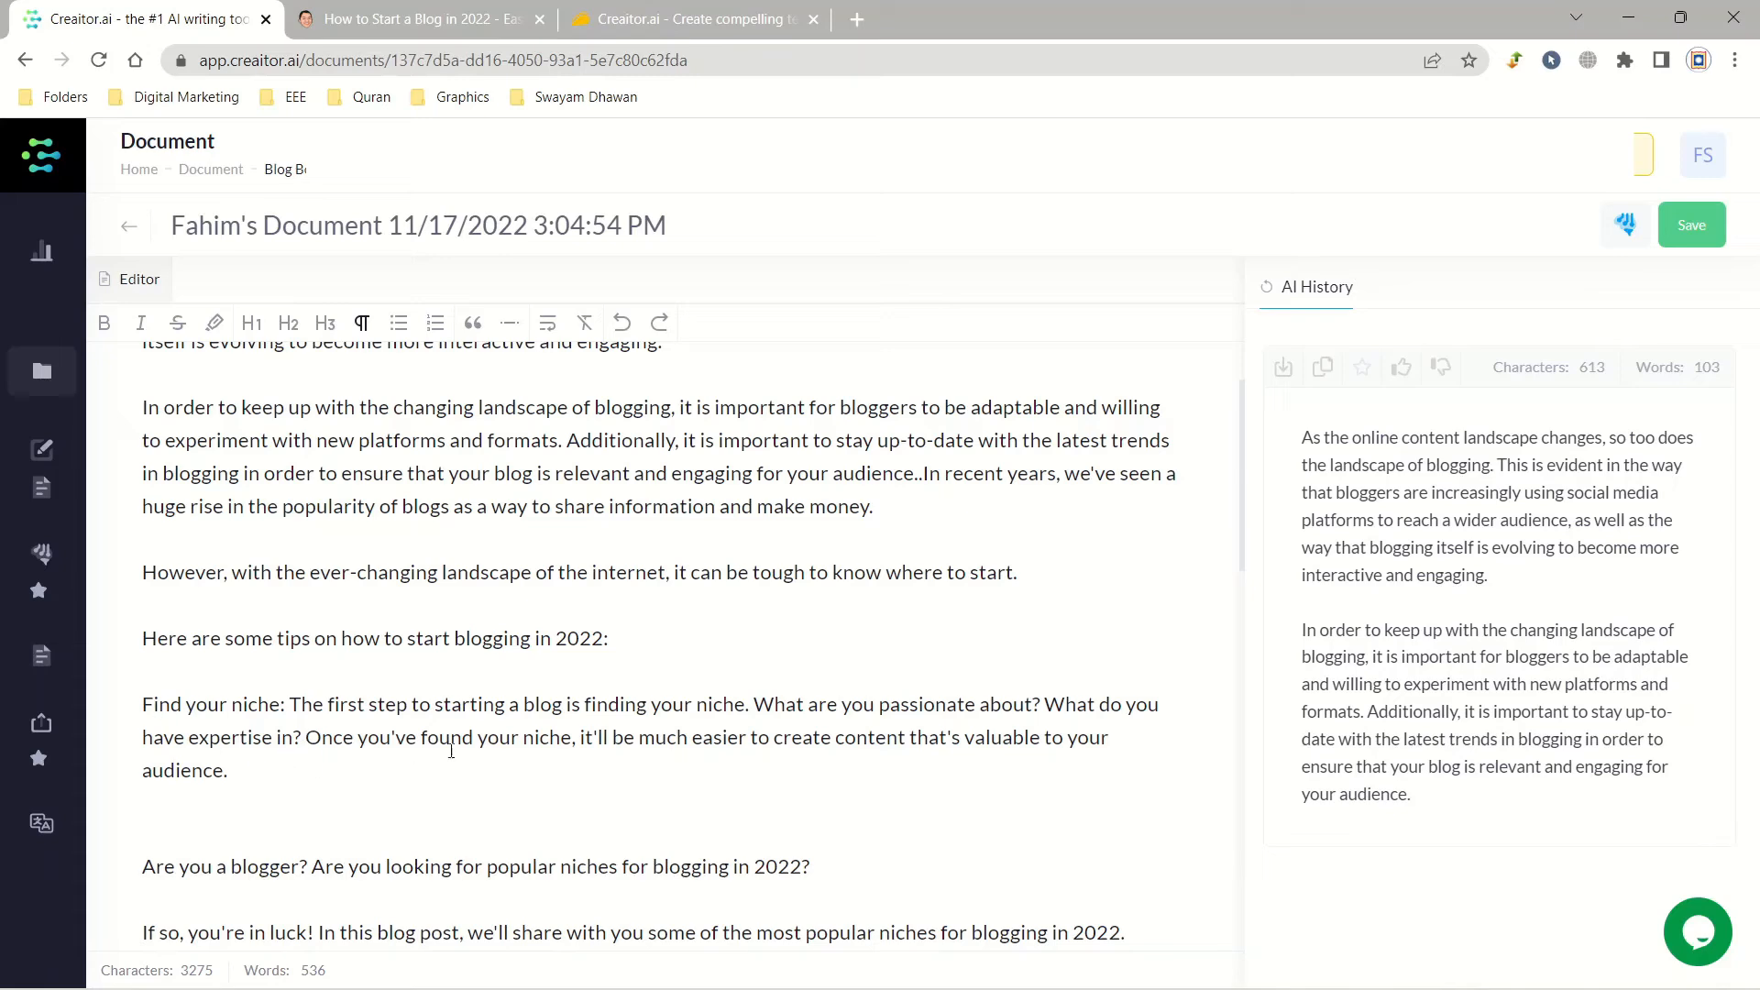
pyautogui.scroll(-4, 487, 659)
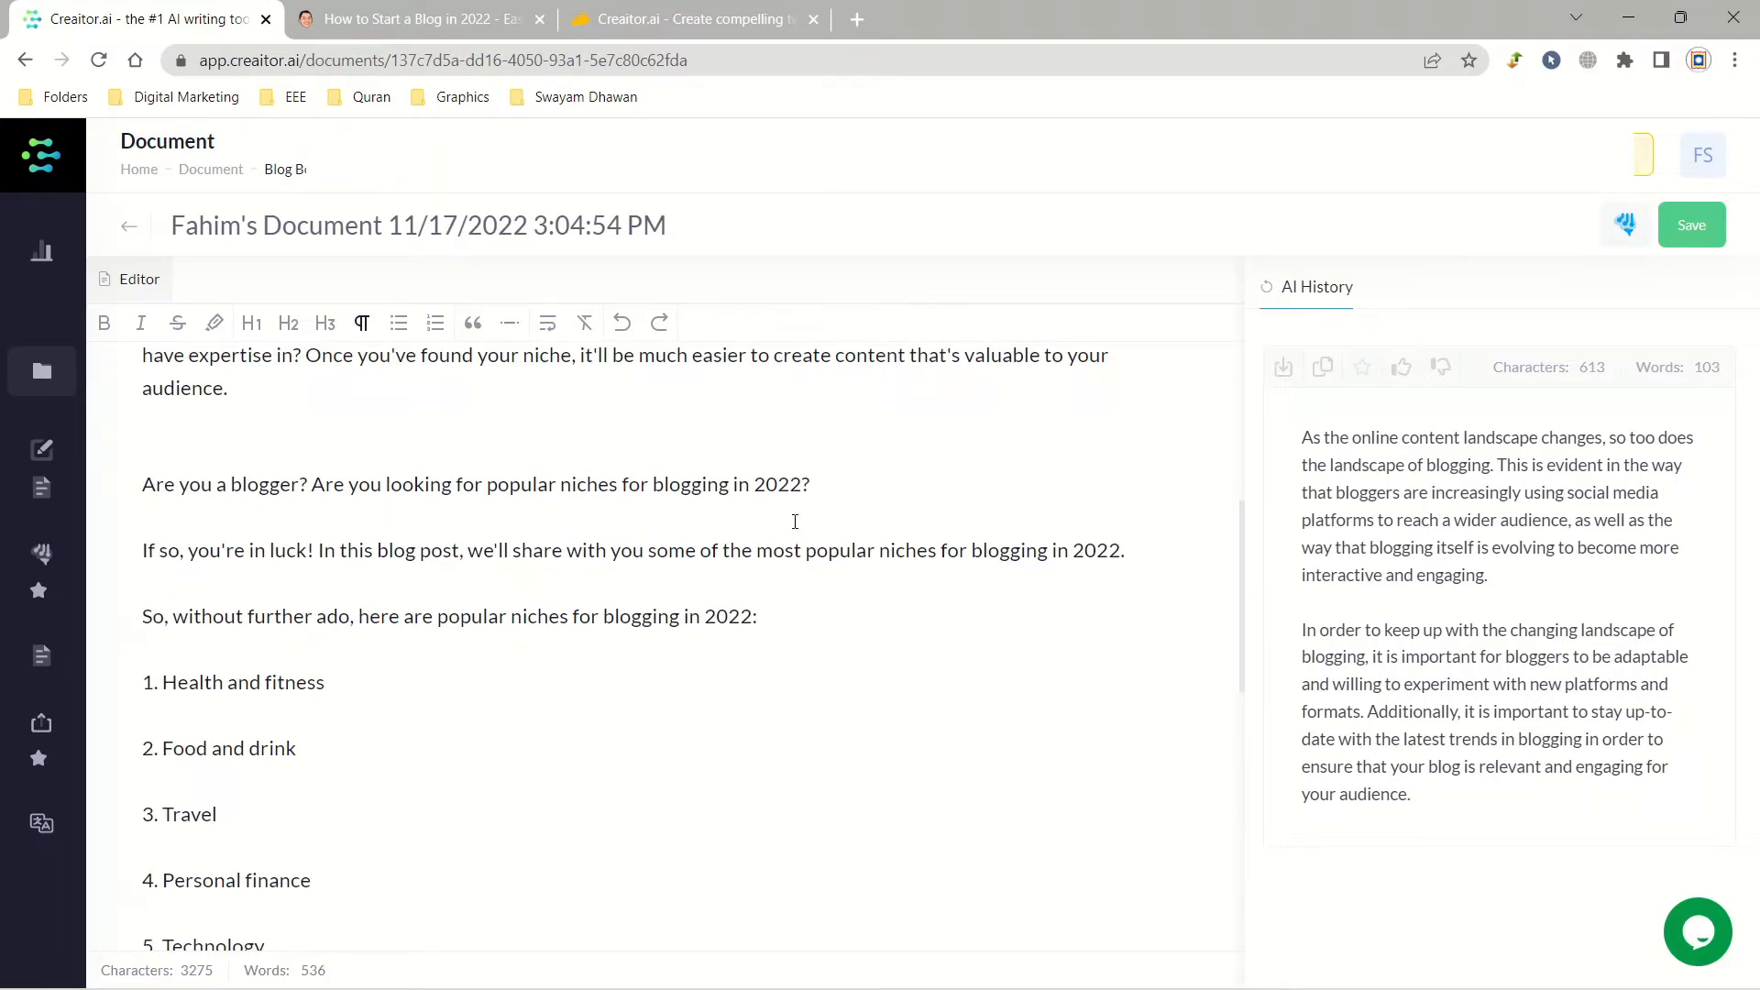
pyautogui.moveTo(813, 484); pyautogui.dragTo(134, 486)
pyautogui.press('BackSpace')
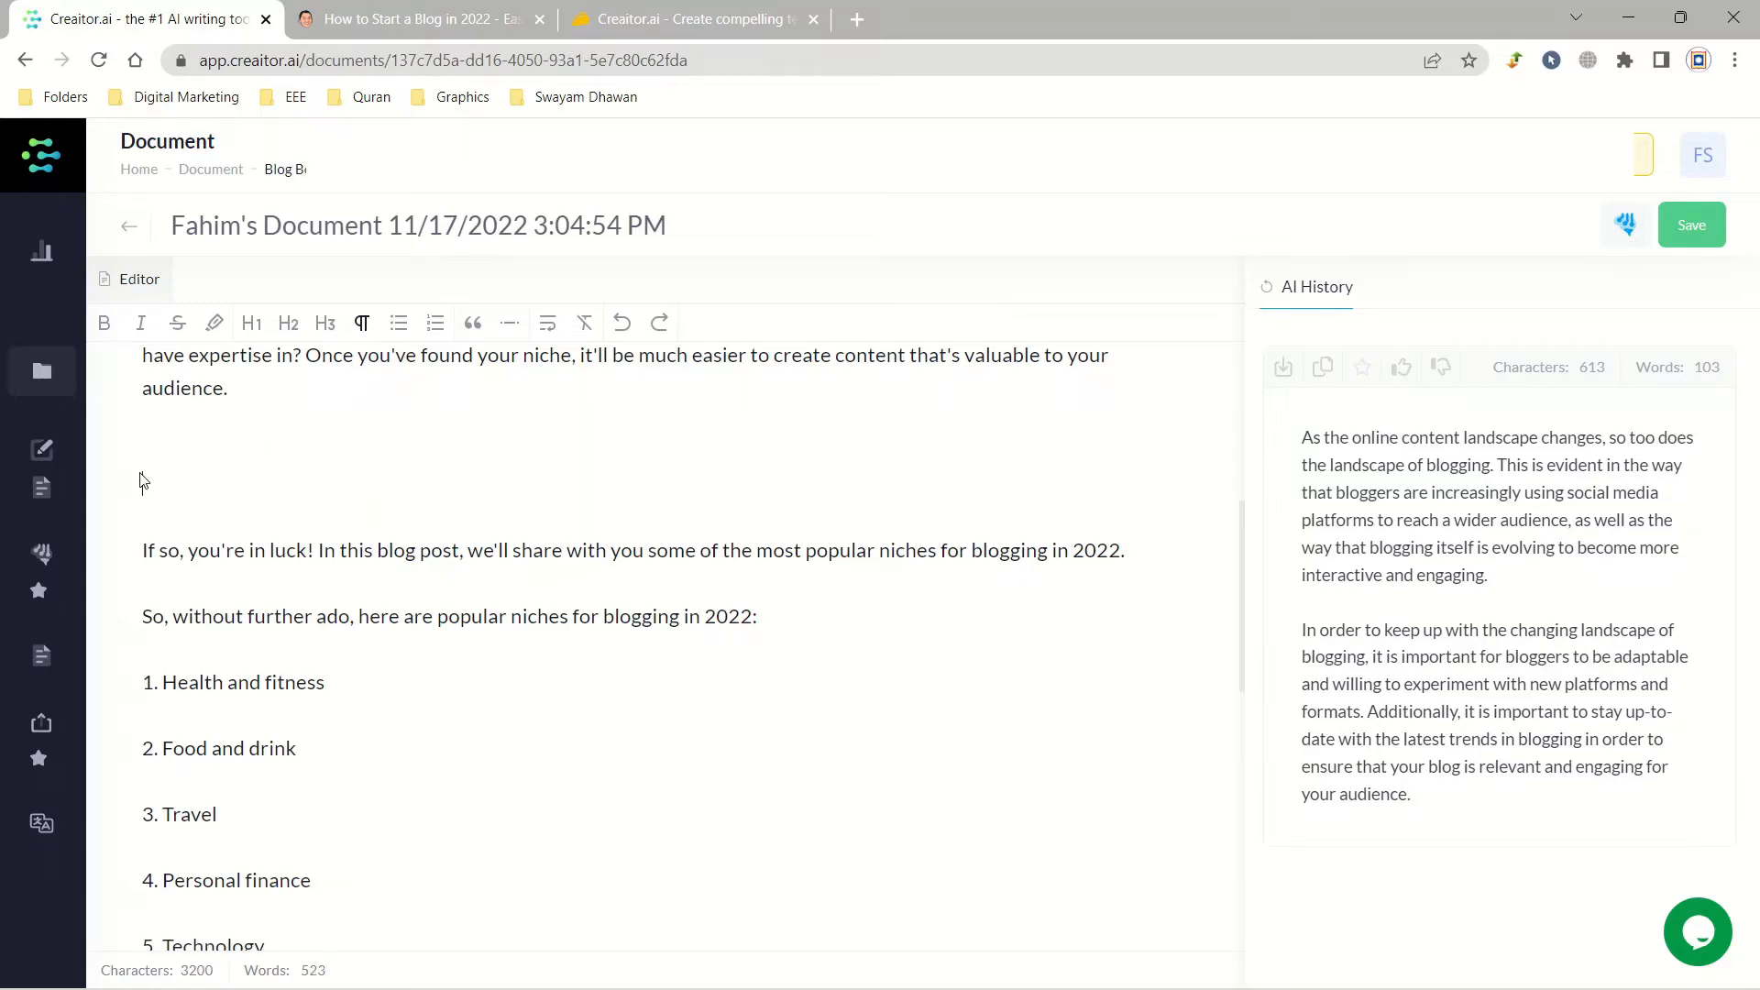
pyautogui.press('BackSpace')
pyautogui.press('BackSpace')
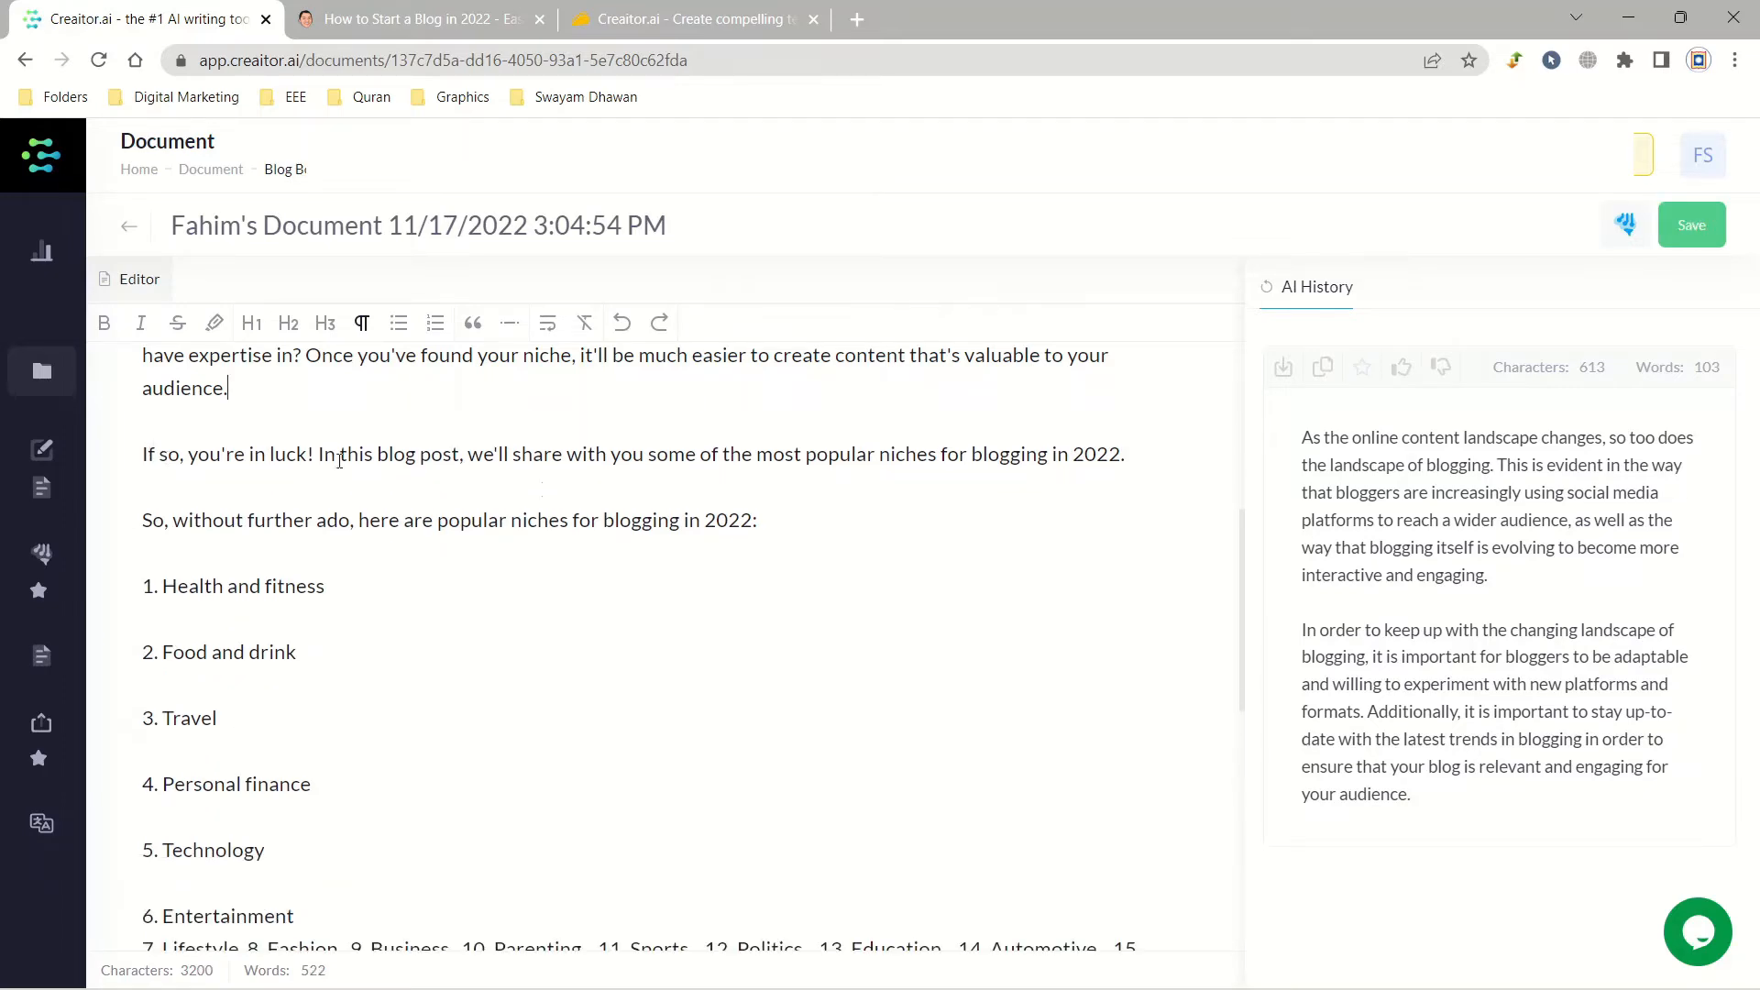
# Look through the inserted niche list and place the cursor on the empty line below the "Pick a domain name" paragraph.
pyautogui.scroll(-4, 520, 536)
pyautogui.click(486, 503)
pyautogui.scroll(4, 385, 568)
pyautogui.scroll(1, 205, 662)
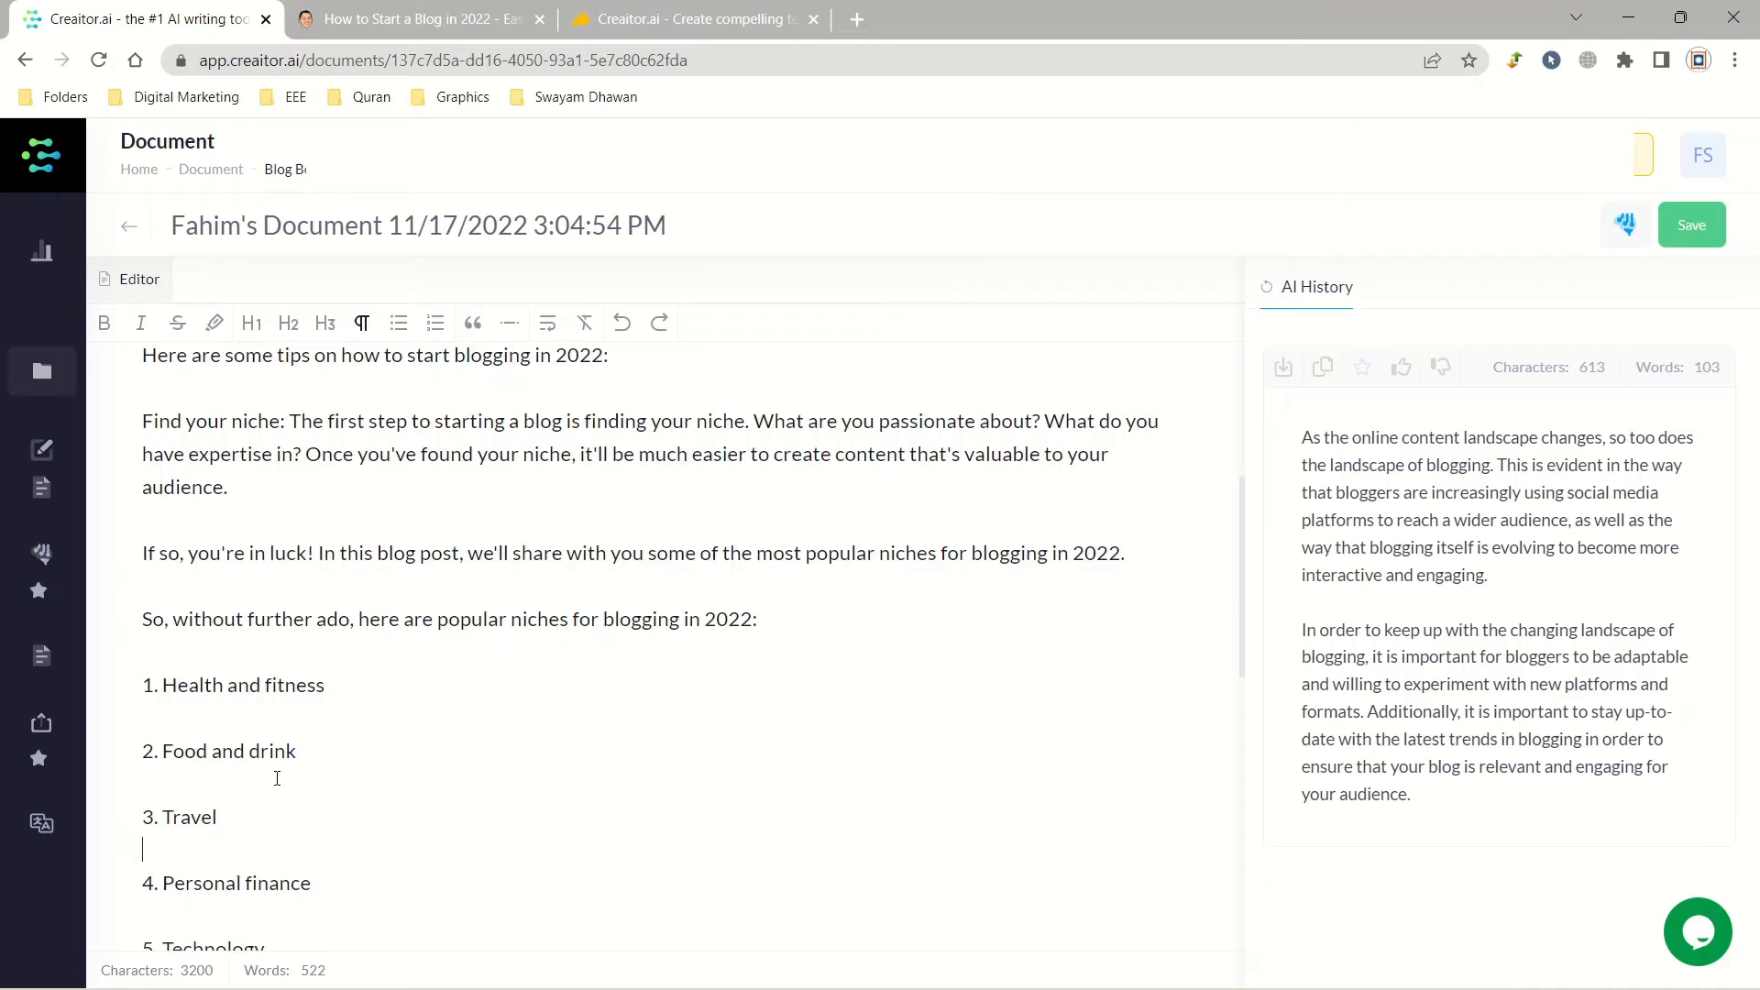
pyautogui.scroll(-8, 792, 640)
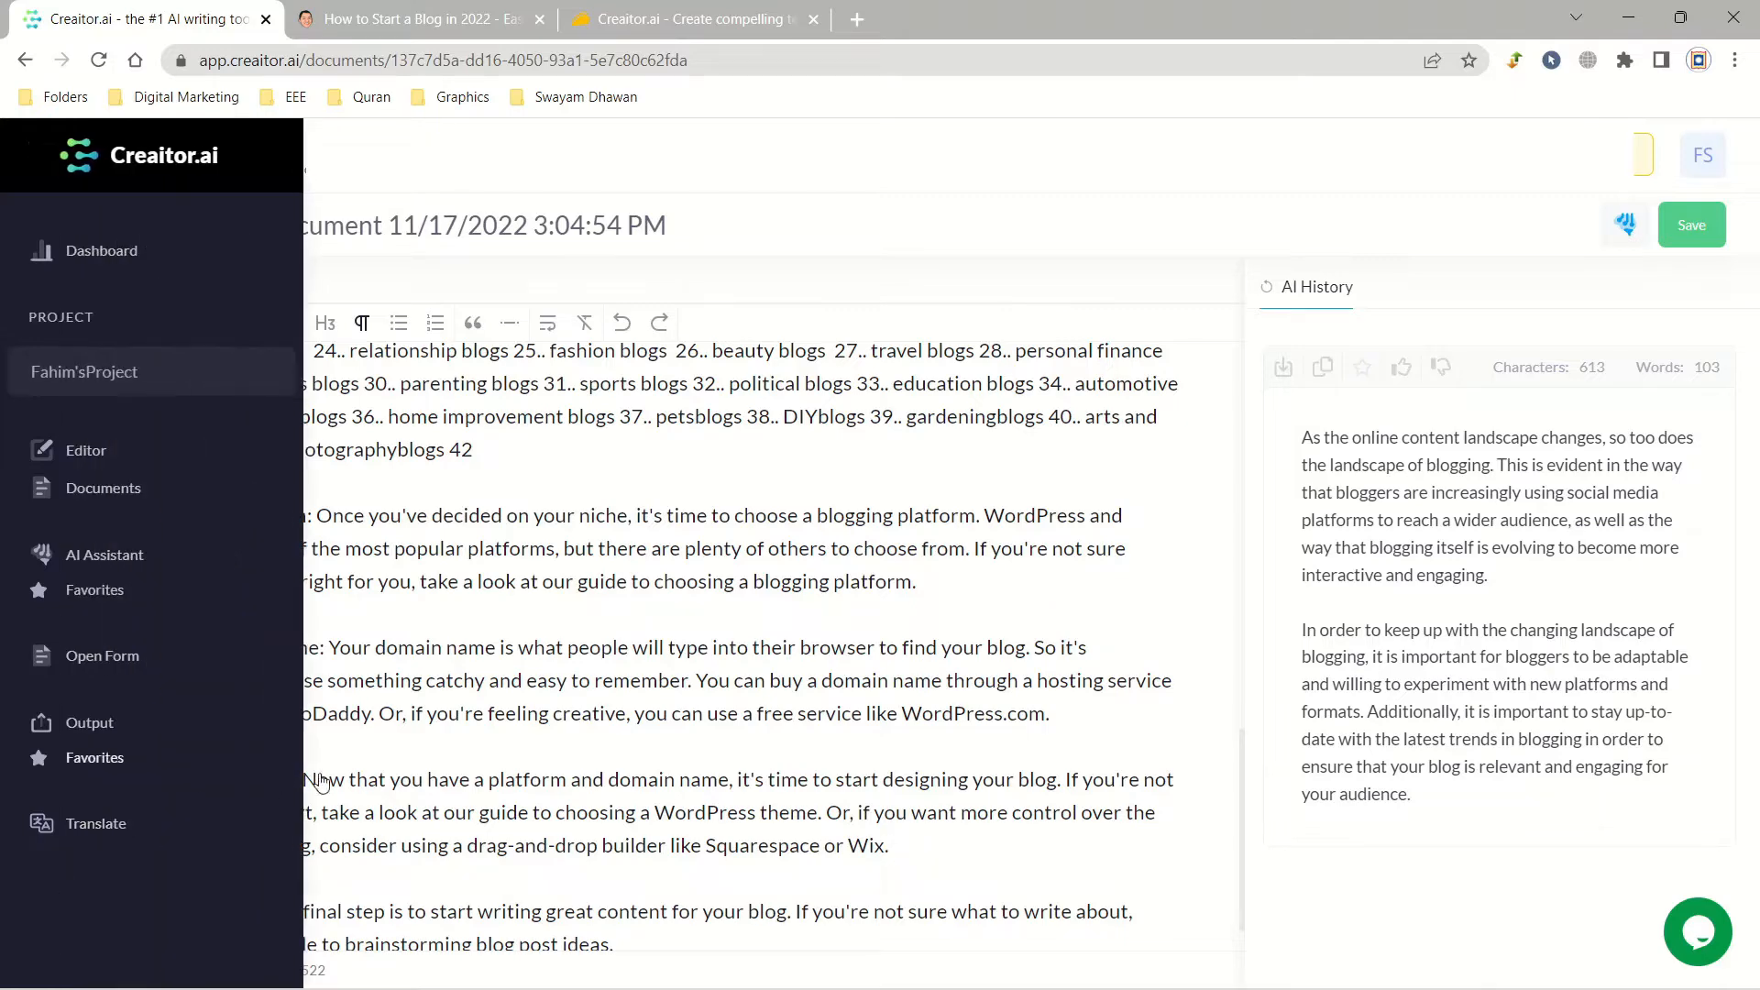
pyautogui.click(472, 754)
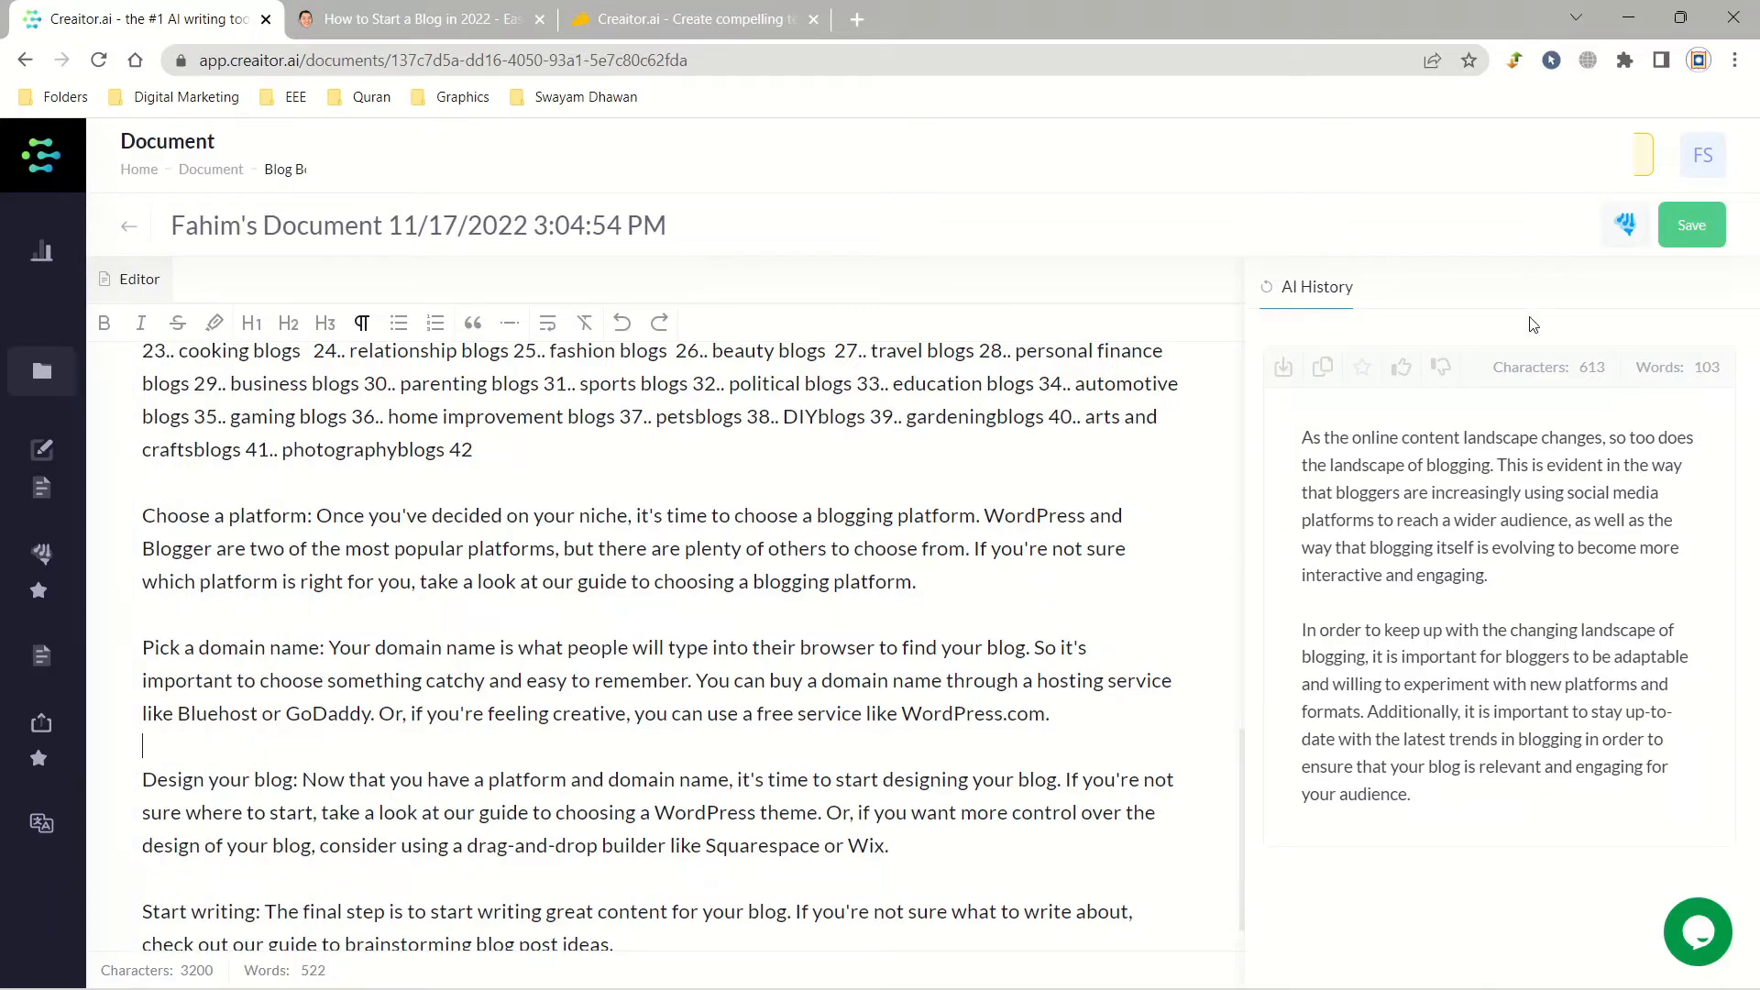
# Generate Blog Body text with the AI Assistant on the topic "how to choose a domain name?".
pyautogui.click(1628, 221)
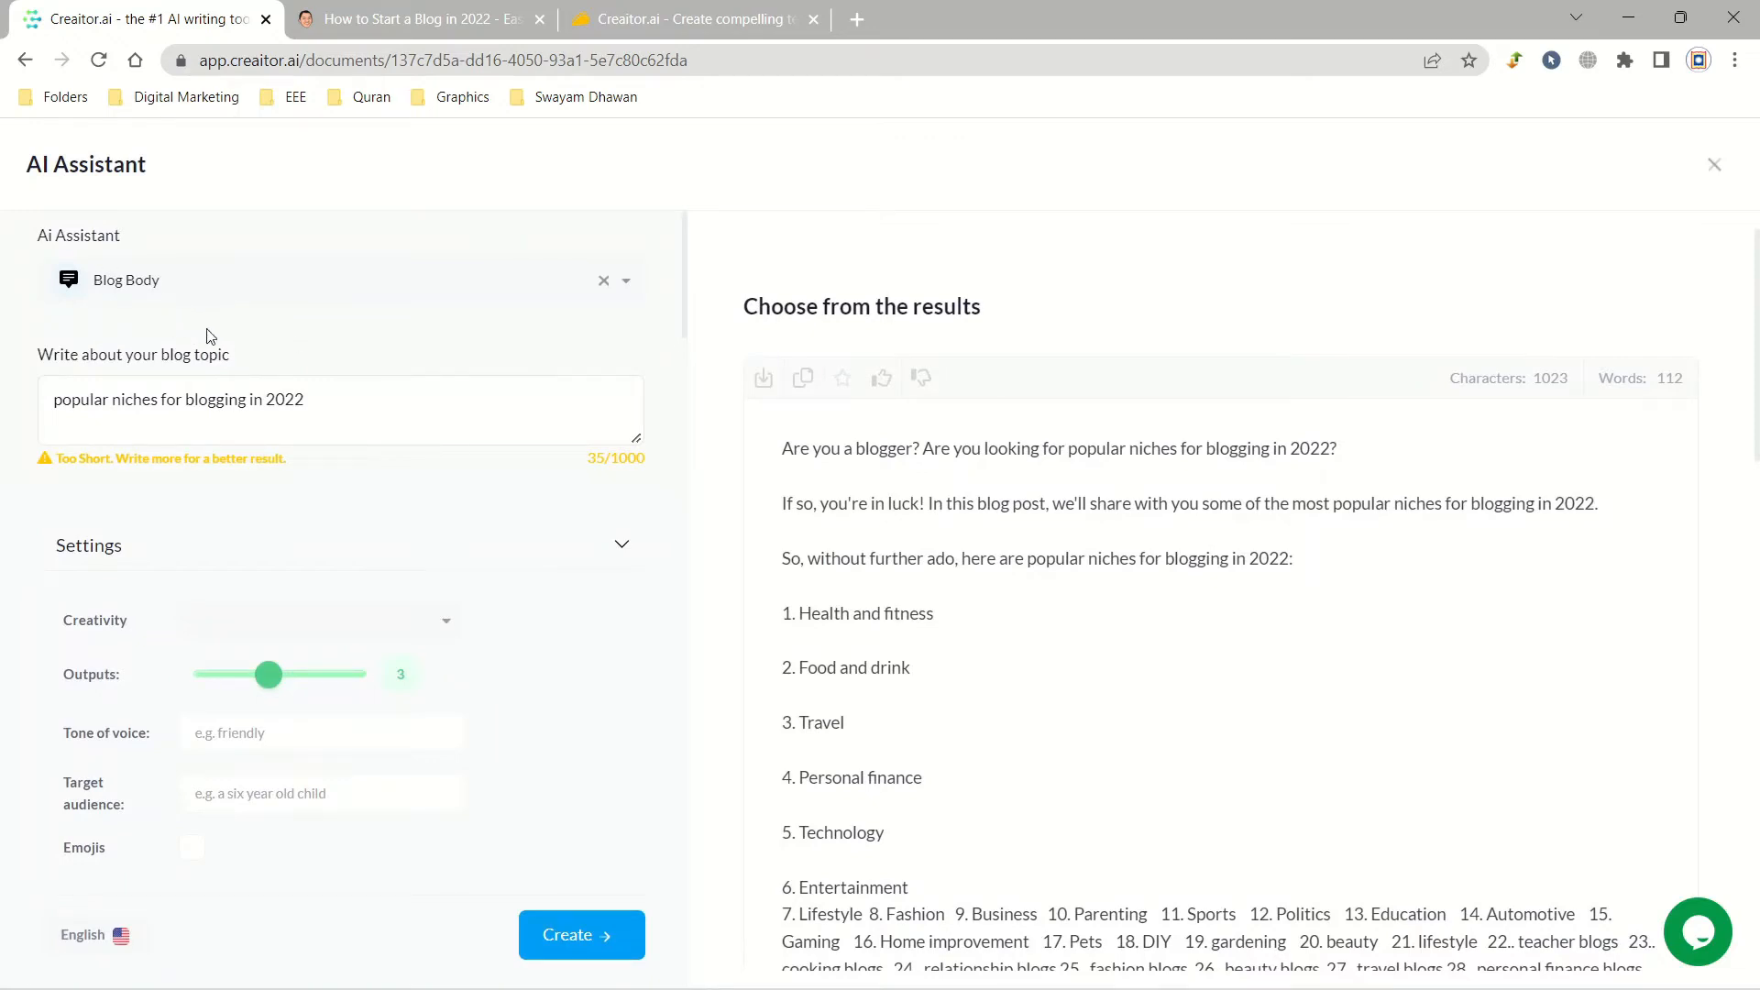
pyautogui.moveTo(330, 400); pyautogui.dragTo(35, 392)
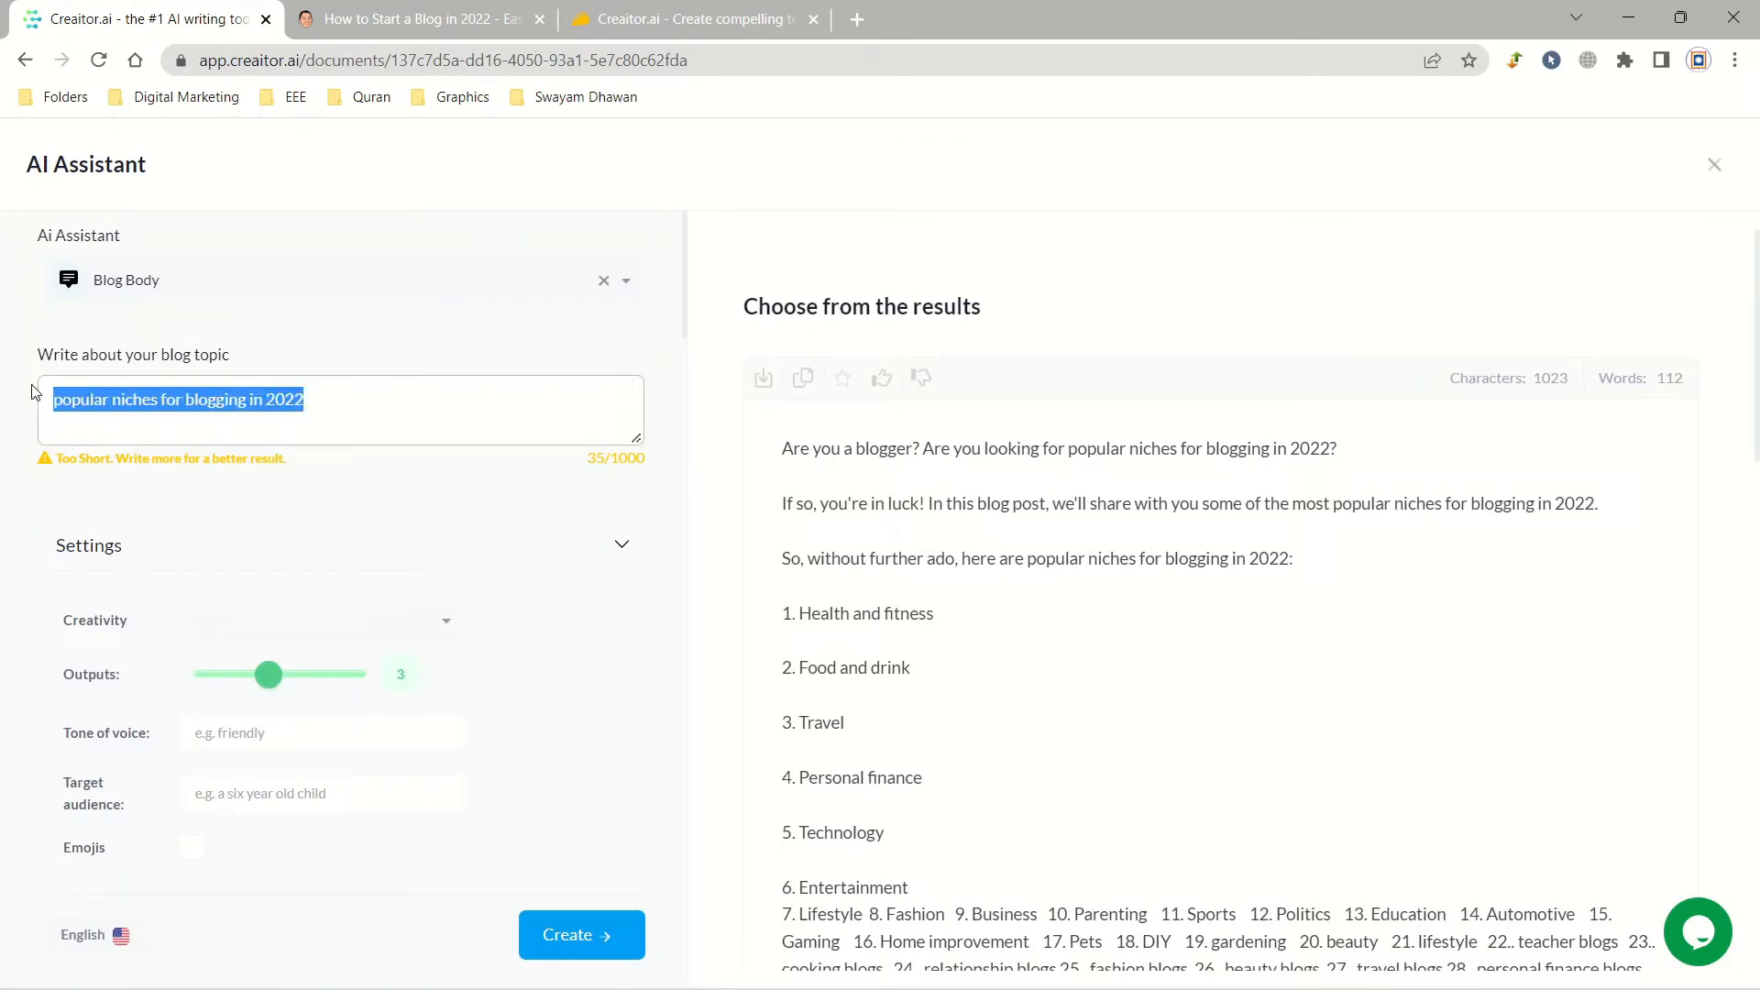
pyautogui.write('how')
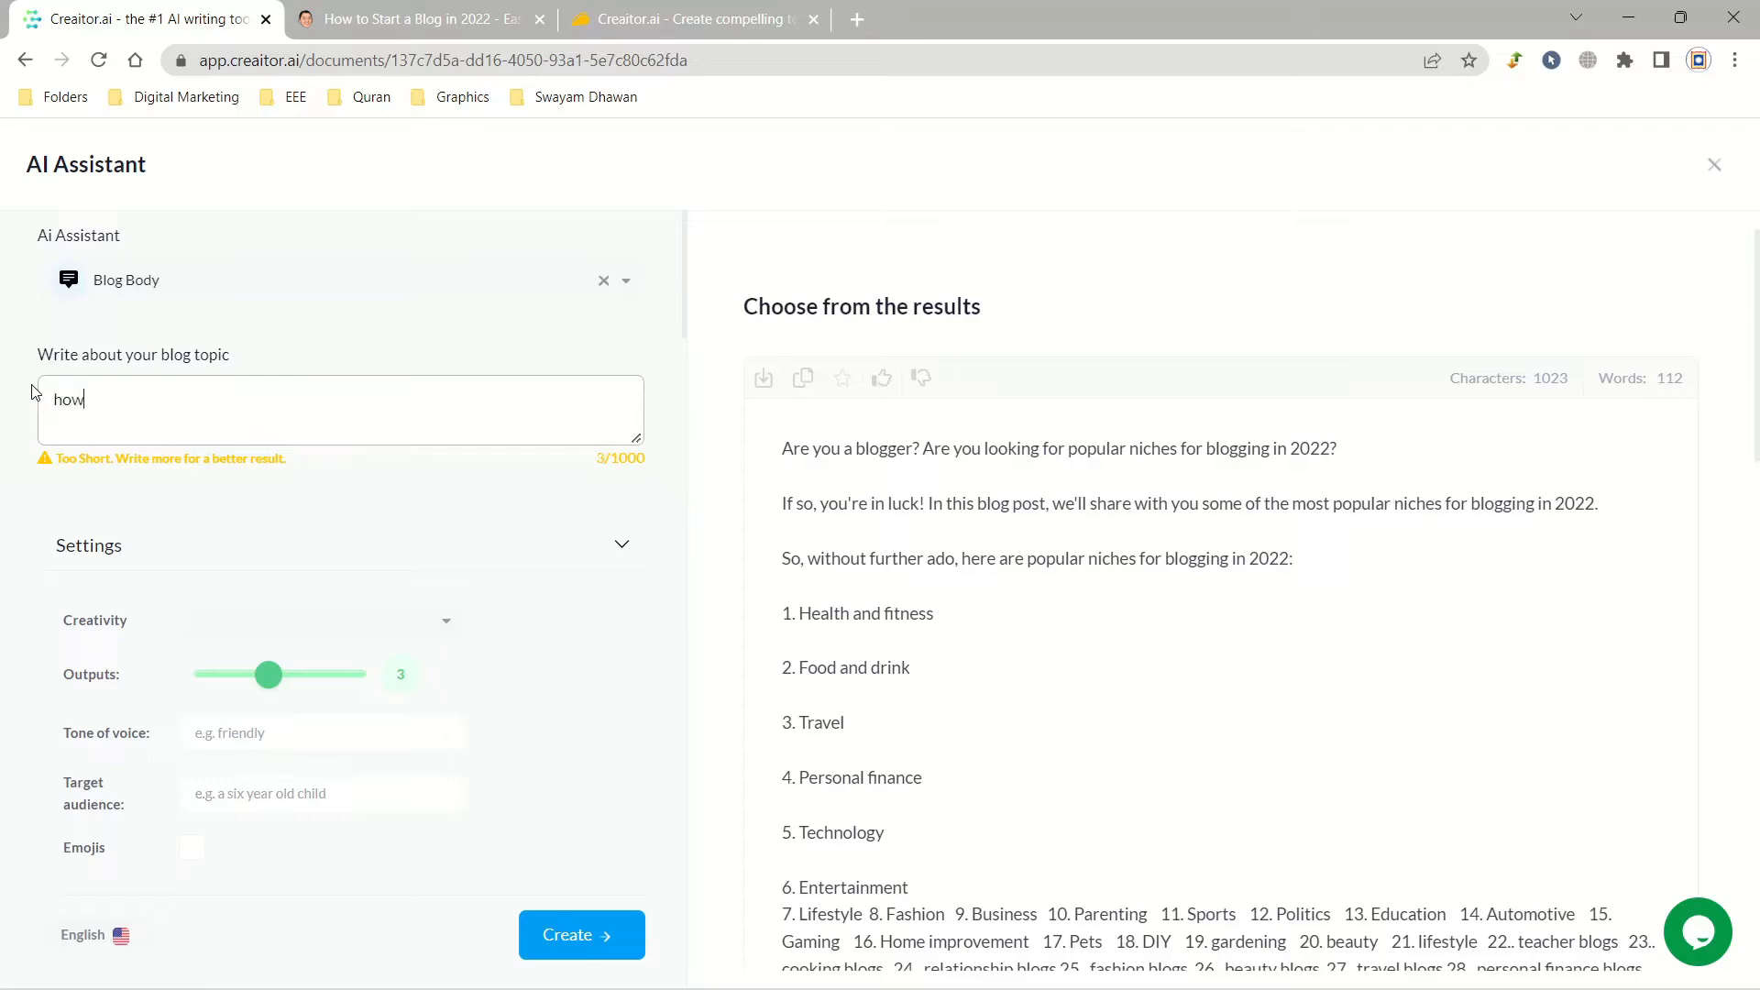
pyautogui.write(' to choose a domain name?')
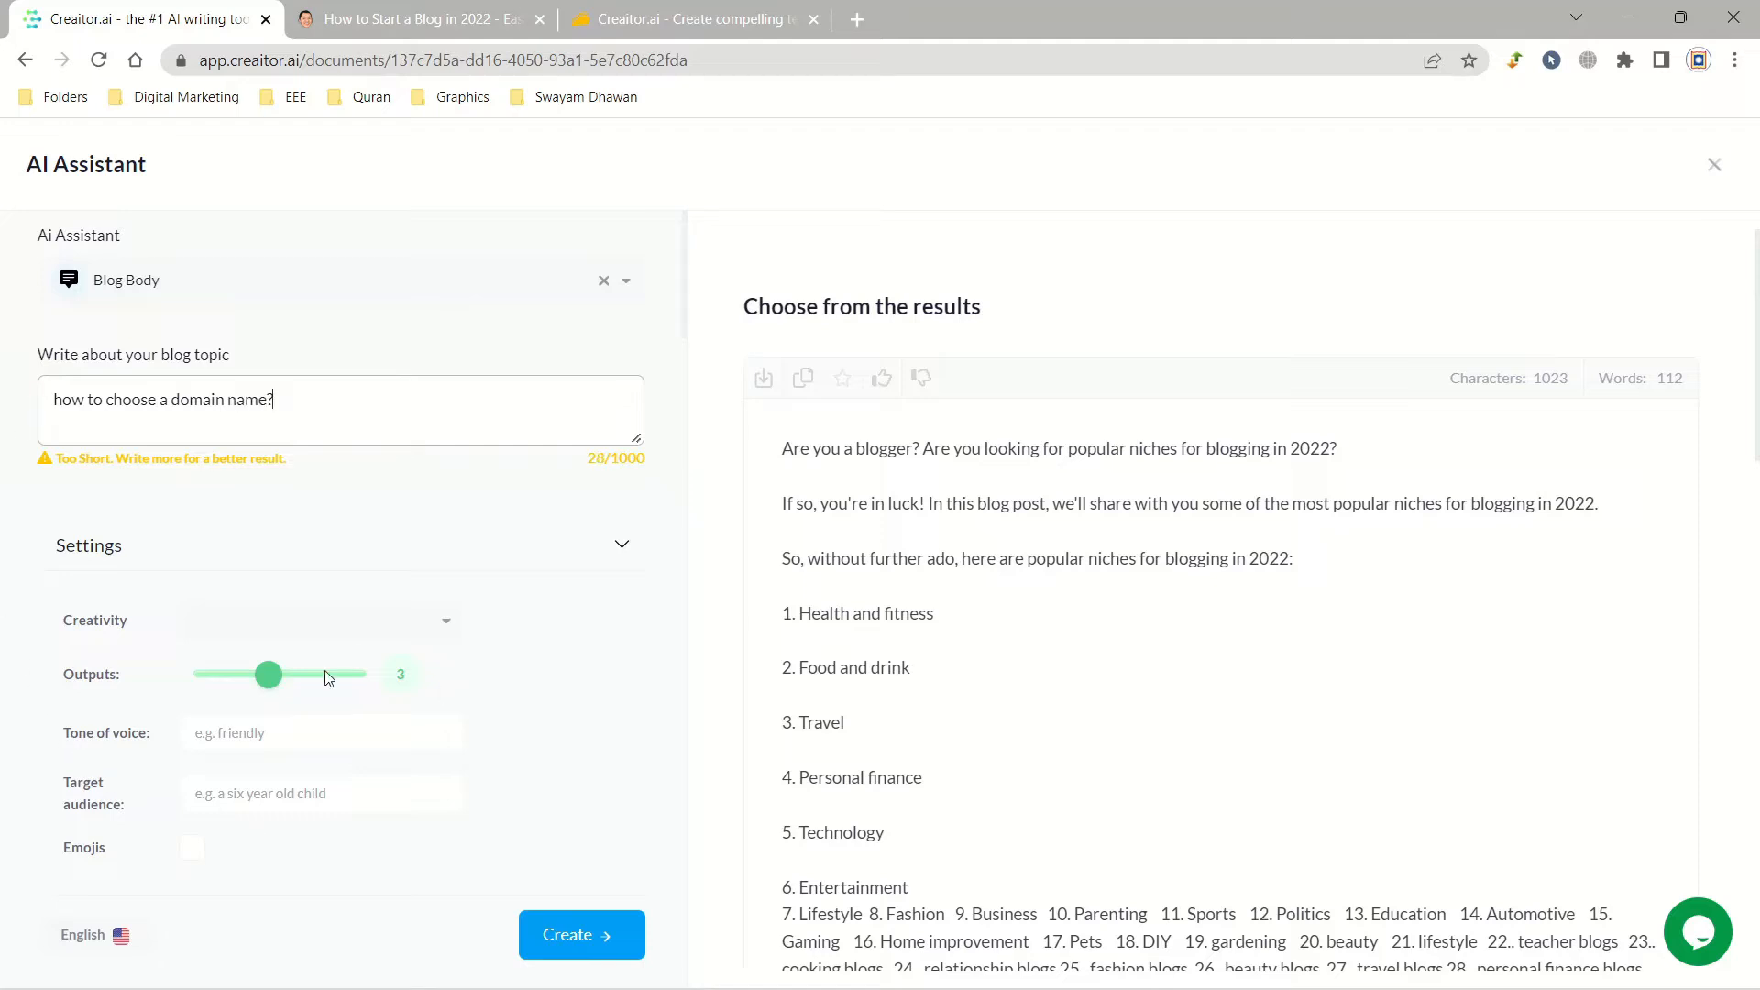
pyautogui.click(563, 933)
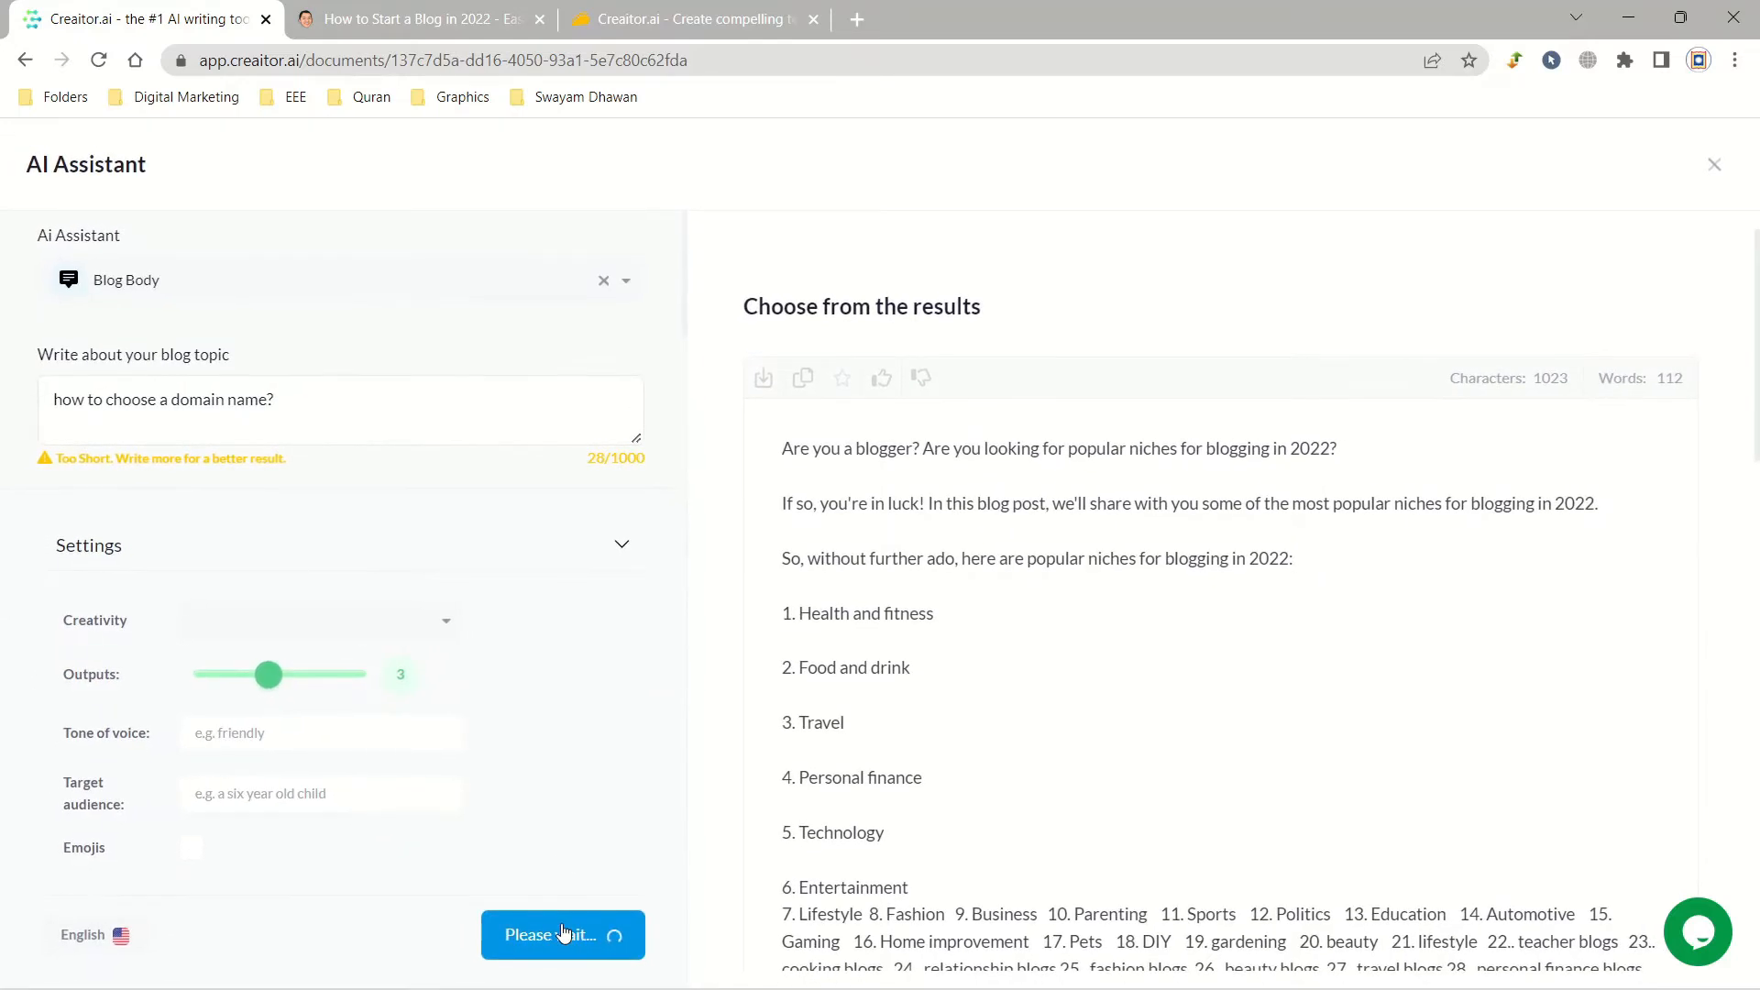
# Read through the generated texts on choosing a domain name and compare their tips.
pyautogui.scroll(-5, 946, 756)
pyautogui.scroll(-4, 946, 757)
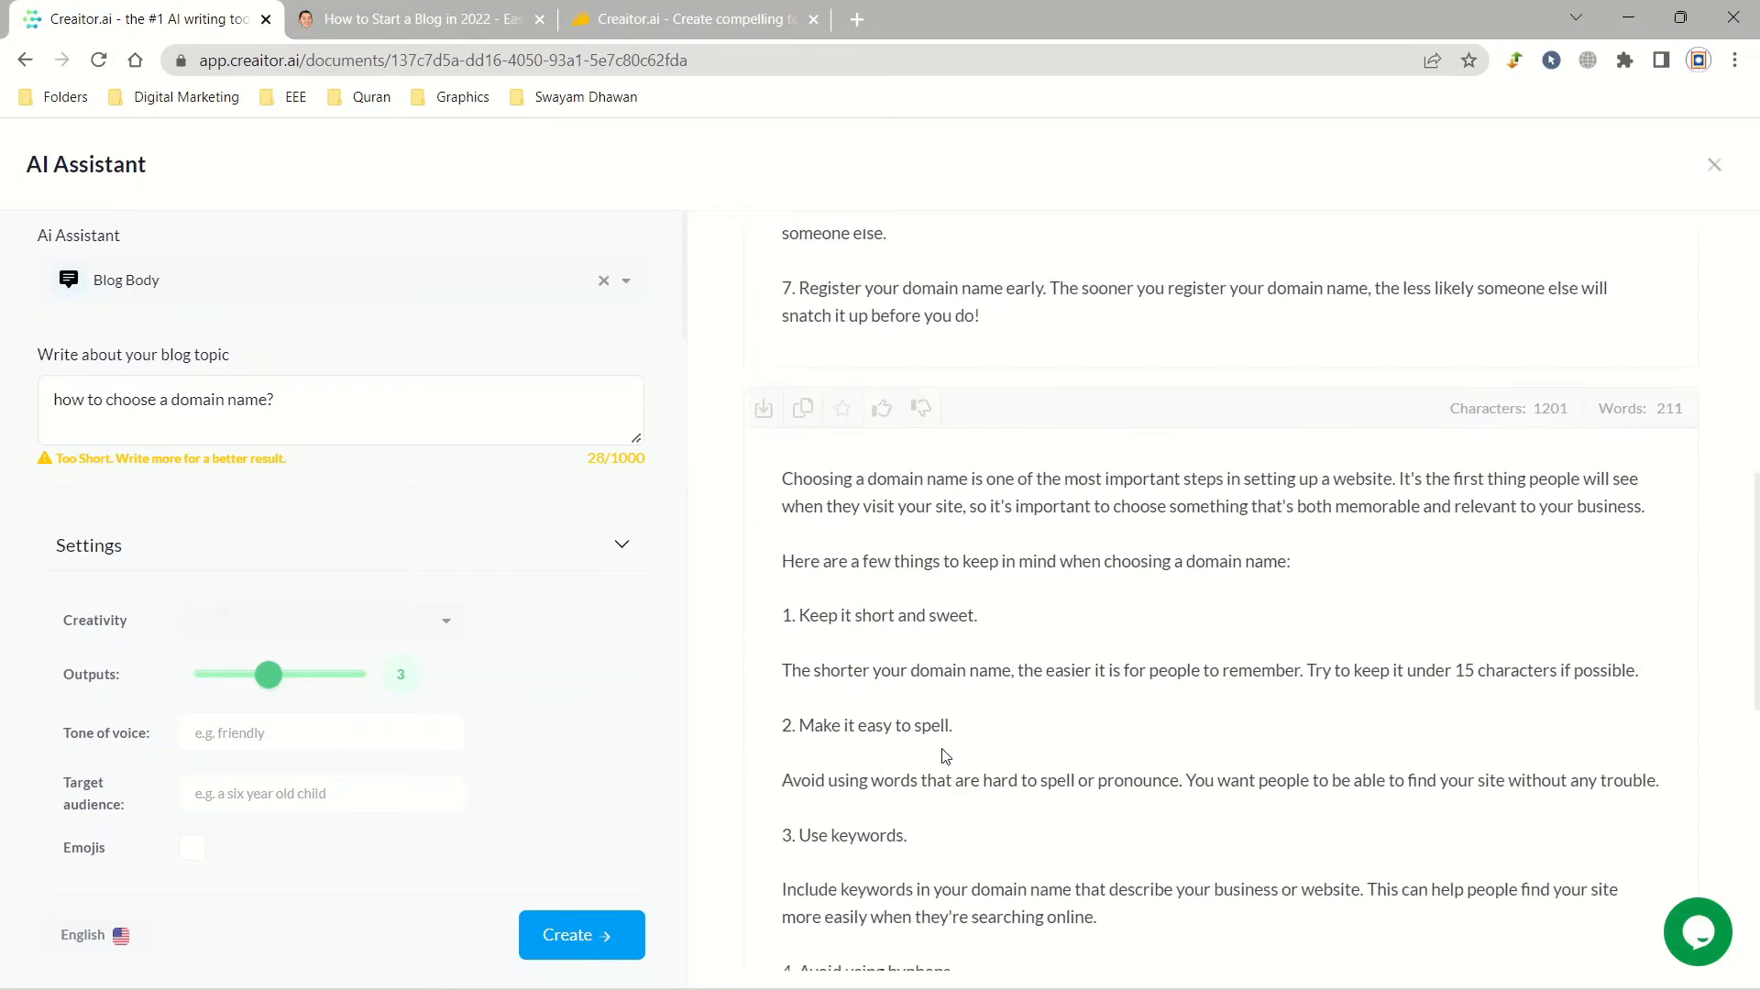
pyautogui.scroll(4, 941, 762)
pyautogui.scroll(-12, 942, 761)
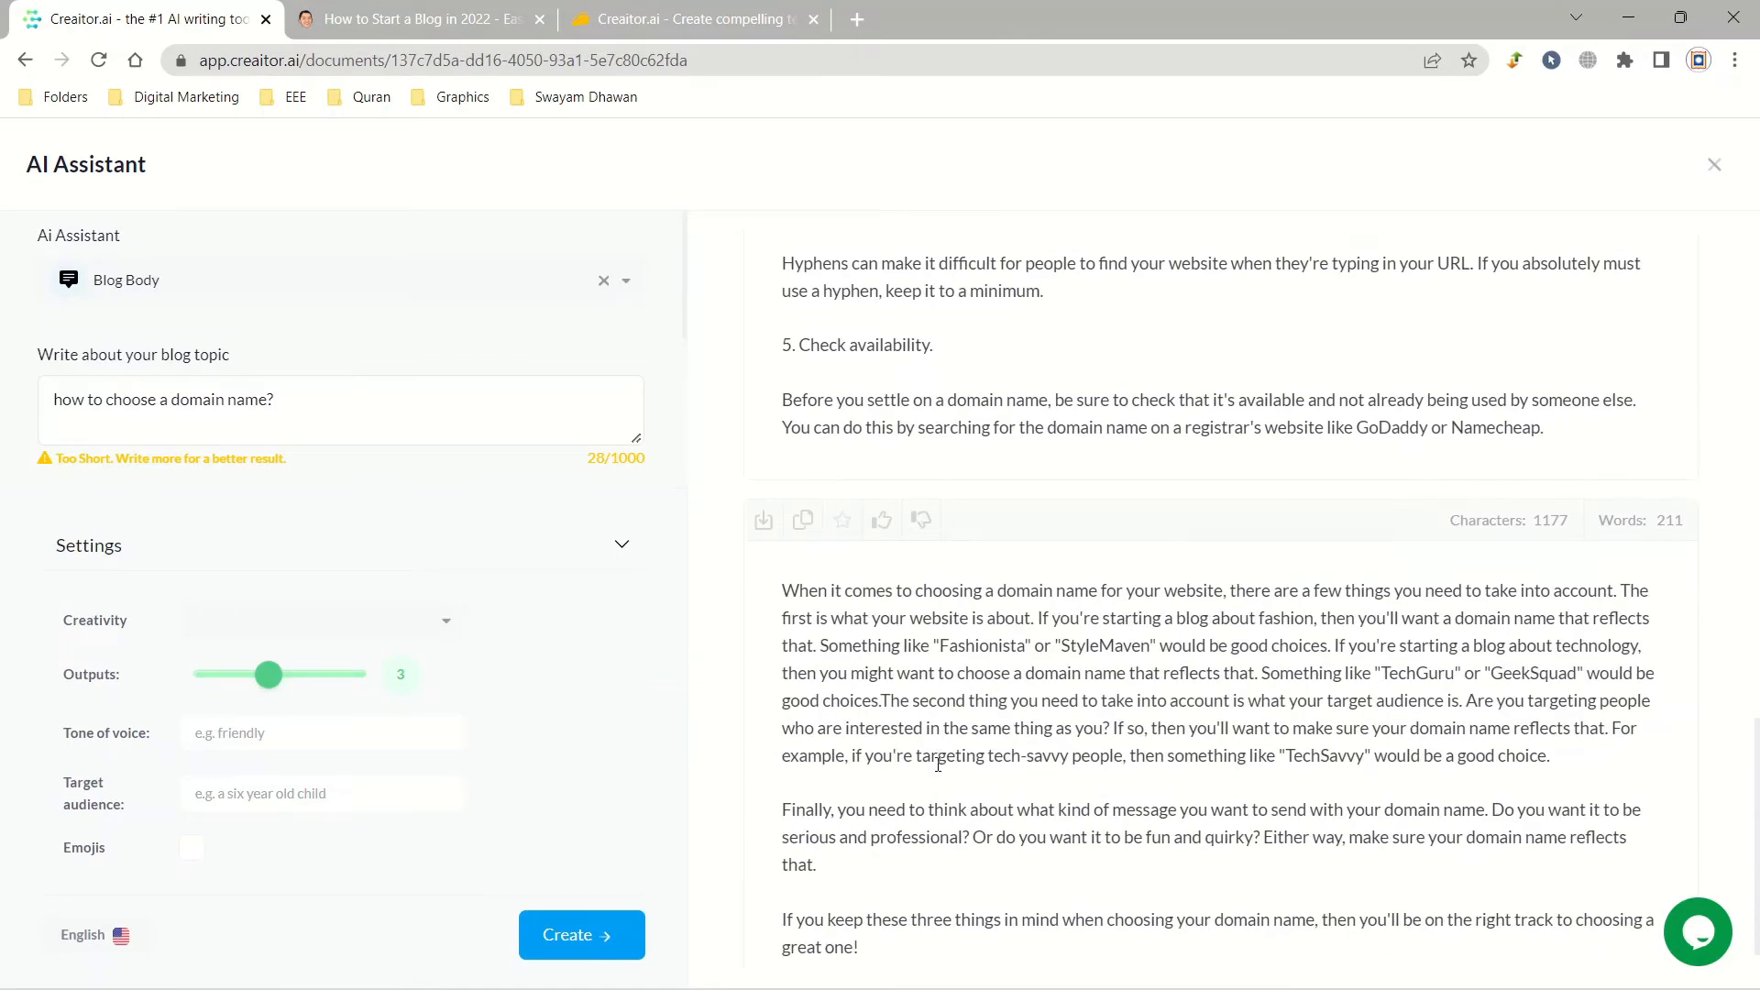
pyautogui.scroll(-1, 938, 764)
pyautogui.scroll(4, 937, 764)
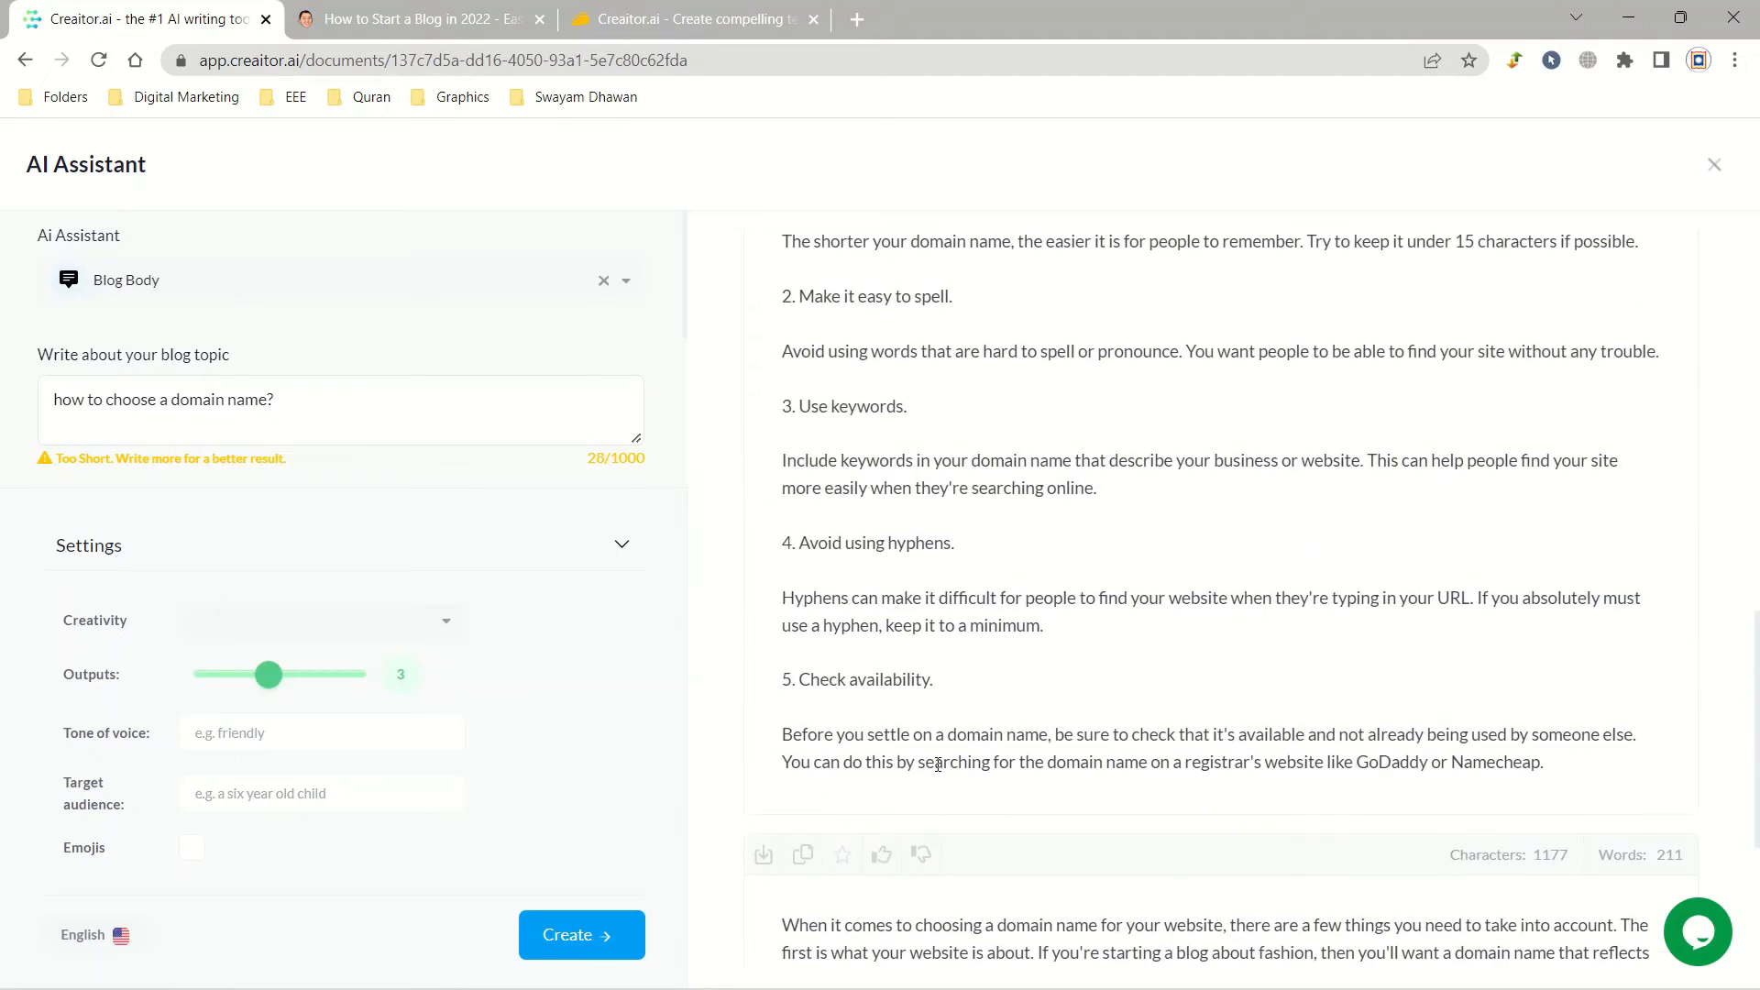
pyautogui.scroll(20, 938, 764)
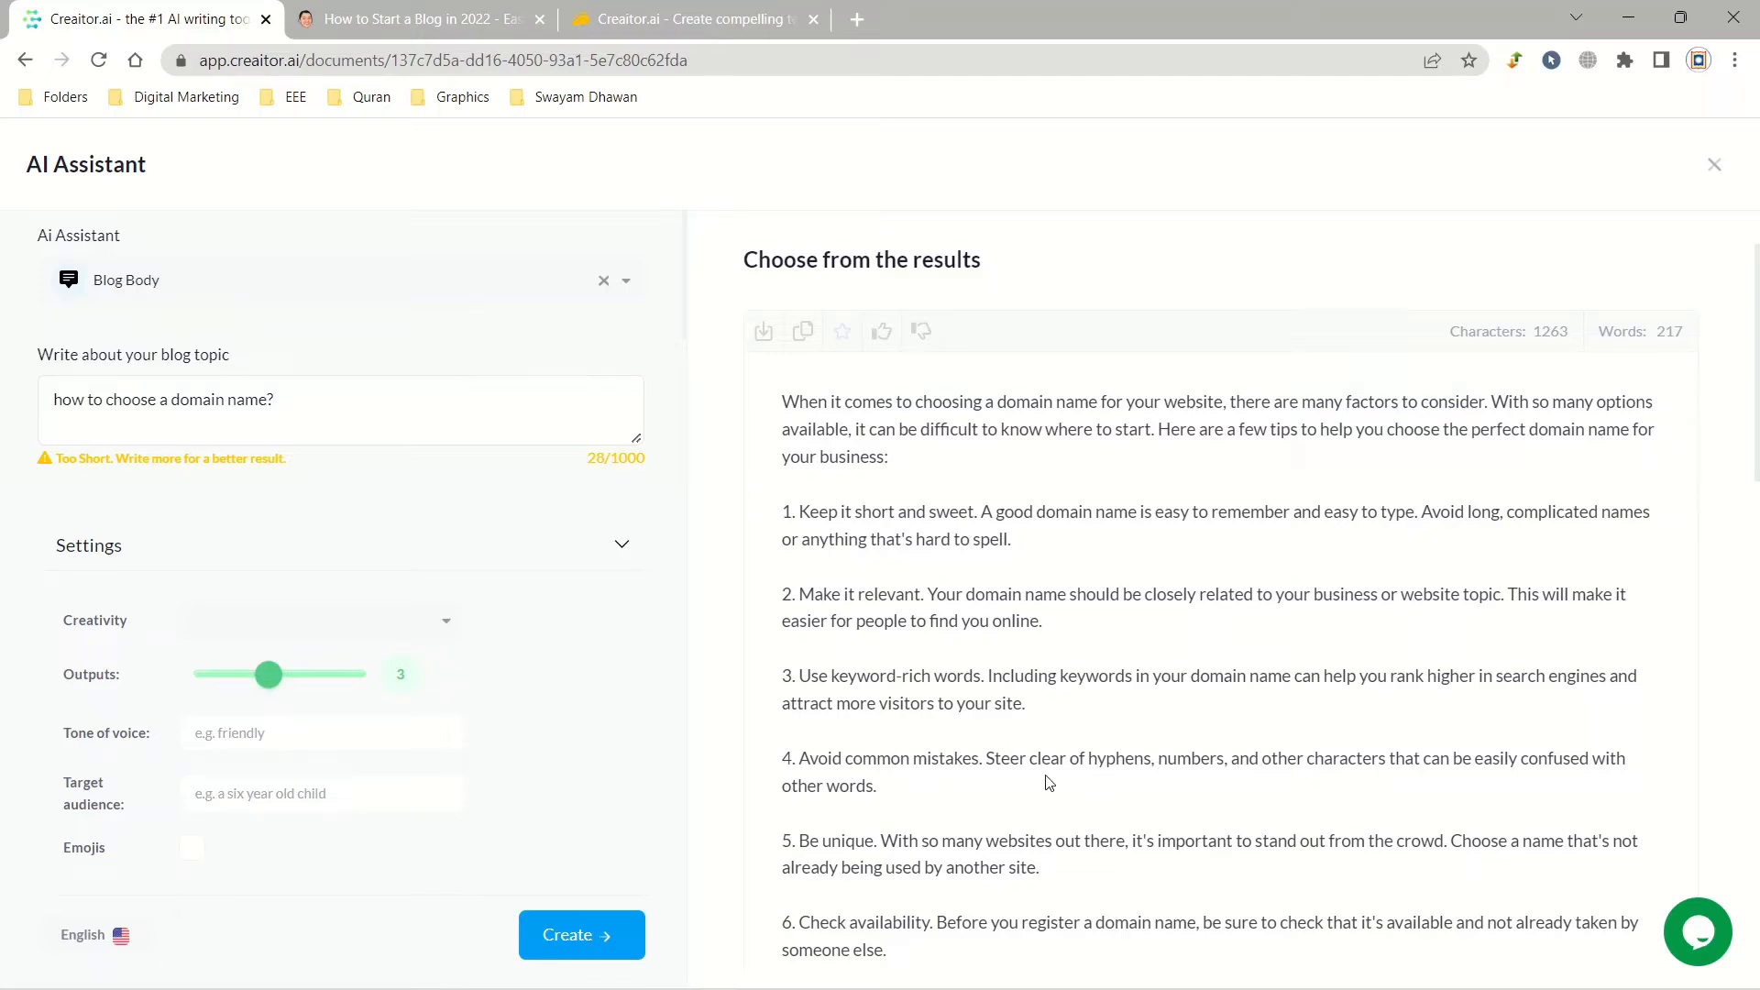
pyautogui.moveTo(1096, 761); pyautogui.dragTo(877, 787)
pyautogui.click(1309, 752)
pyautogui.scroll(-4, 1187, 725)
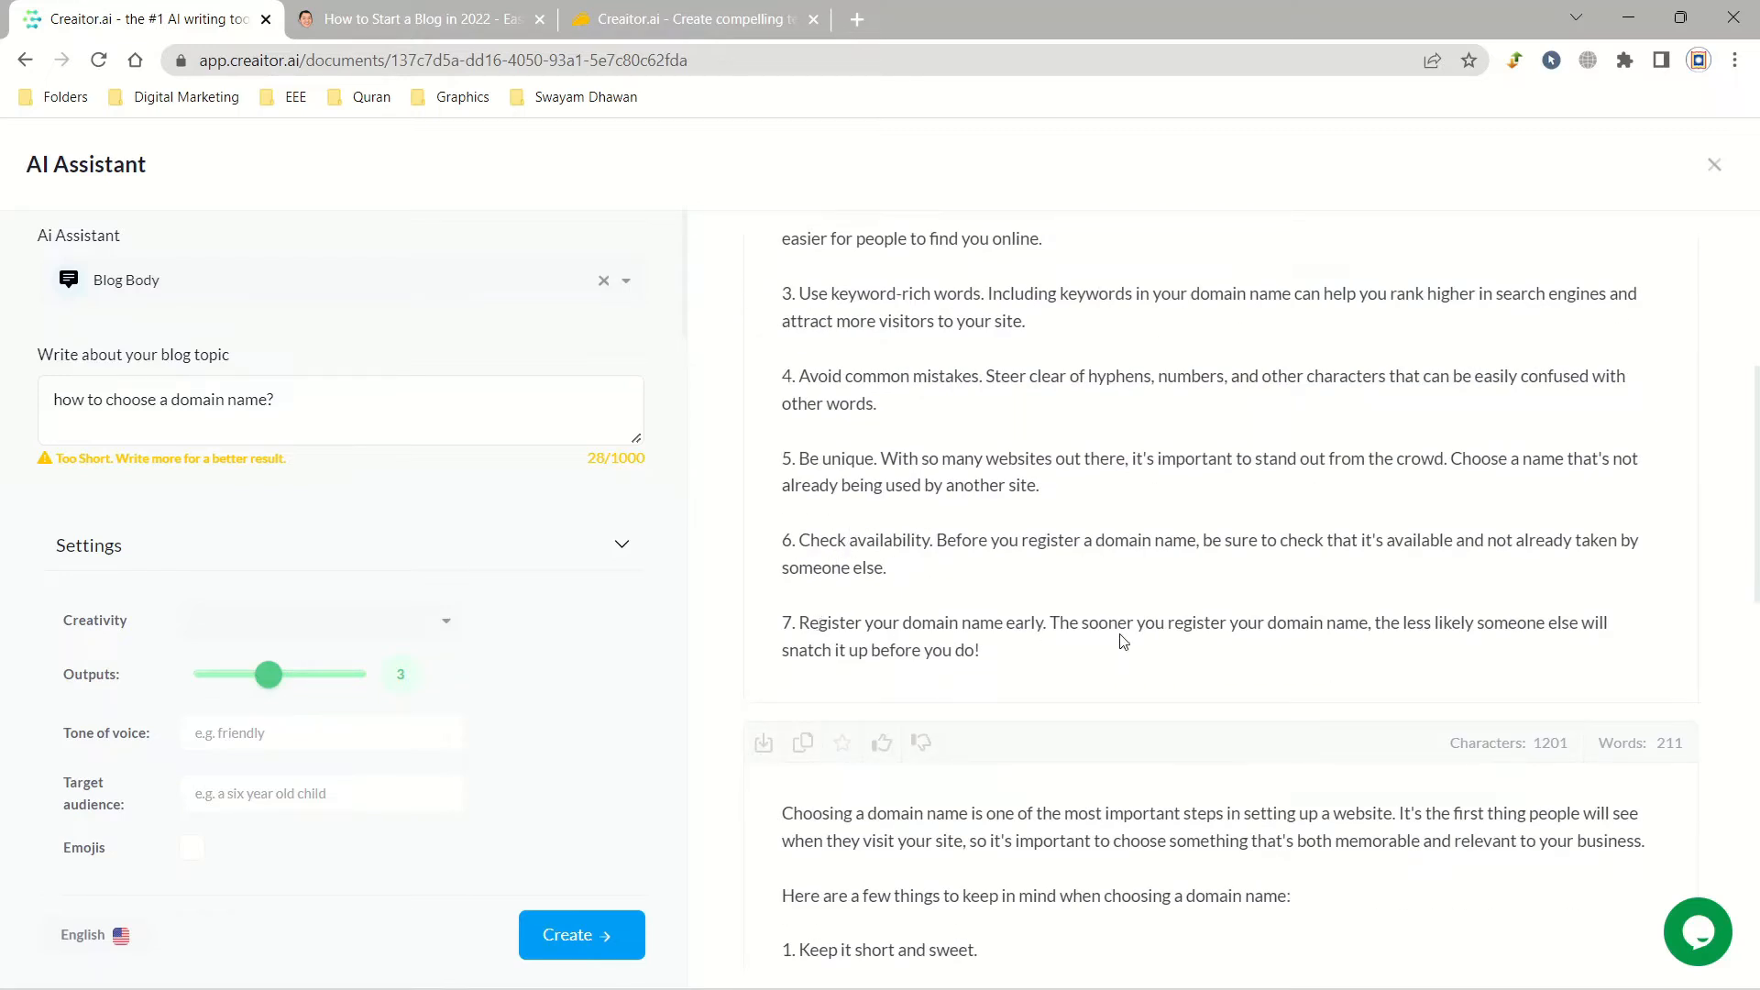
# Insert the first generated domain-name text below the "Pick a domain name" paragraph and separate the two with an empty line.
pyautogui.scroll(-4, 1139, 679)
pyautogui.scroll(8, 1138, 678)
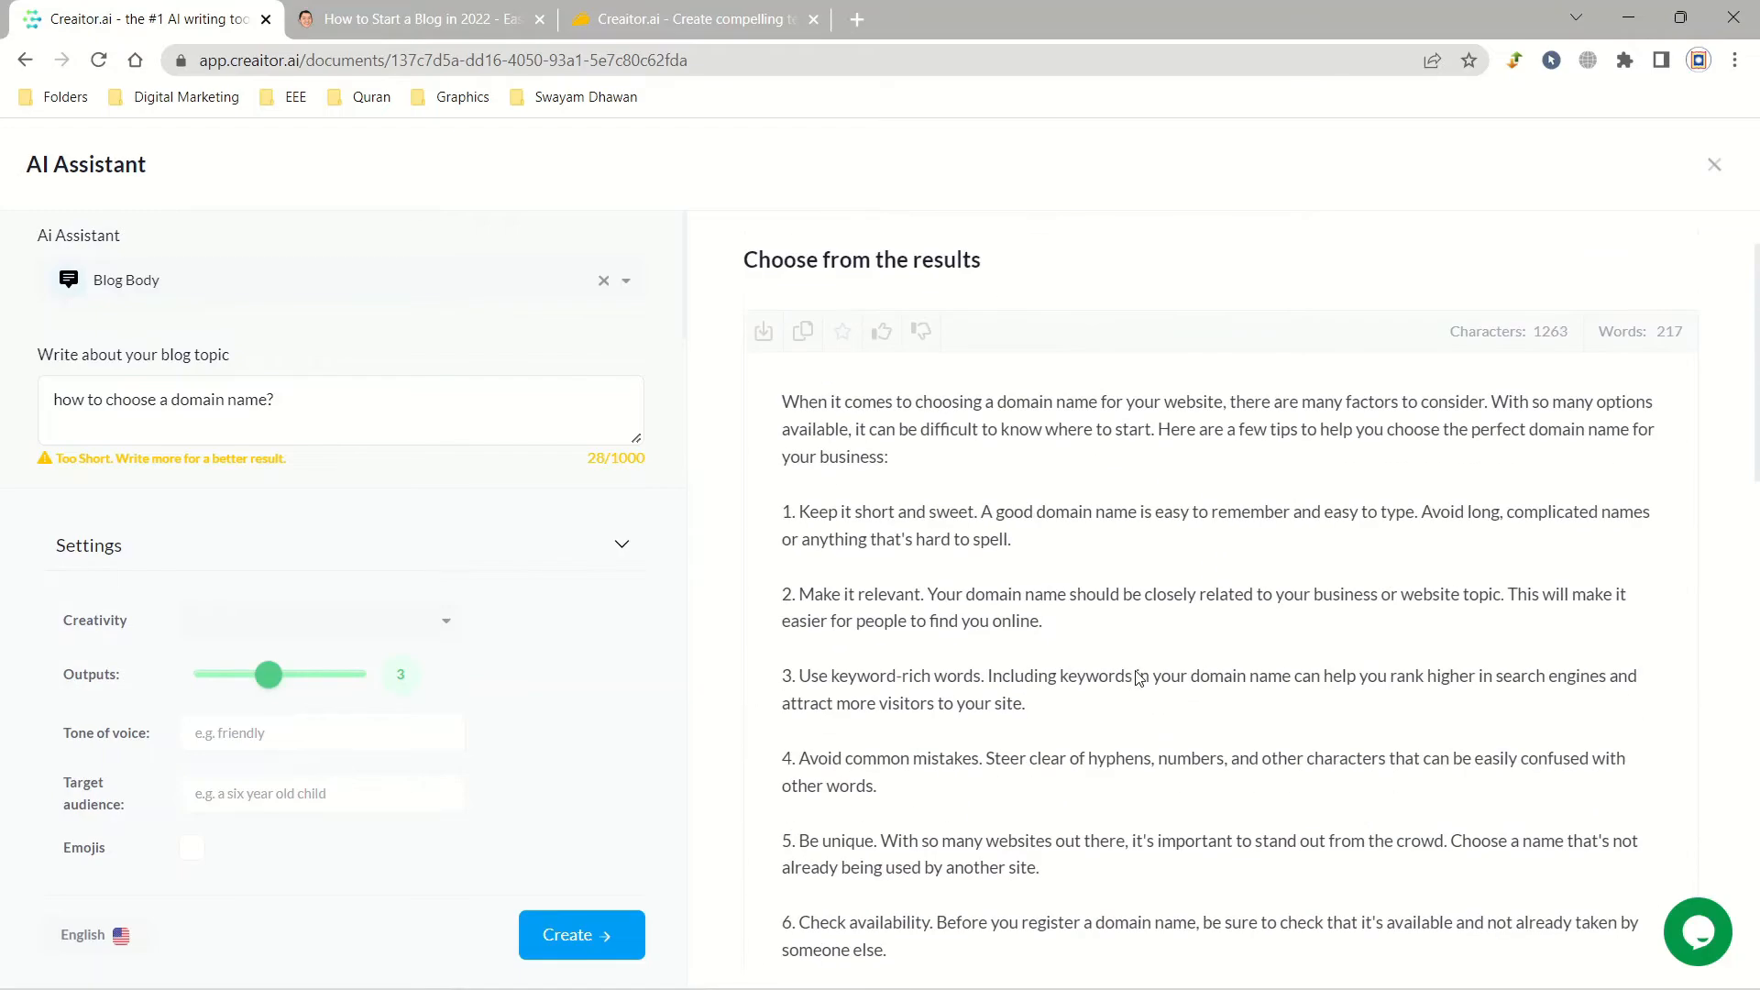
pyautogui.click(764, 332)
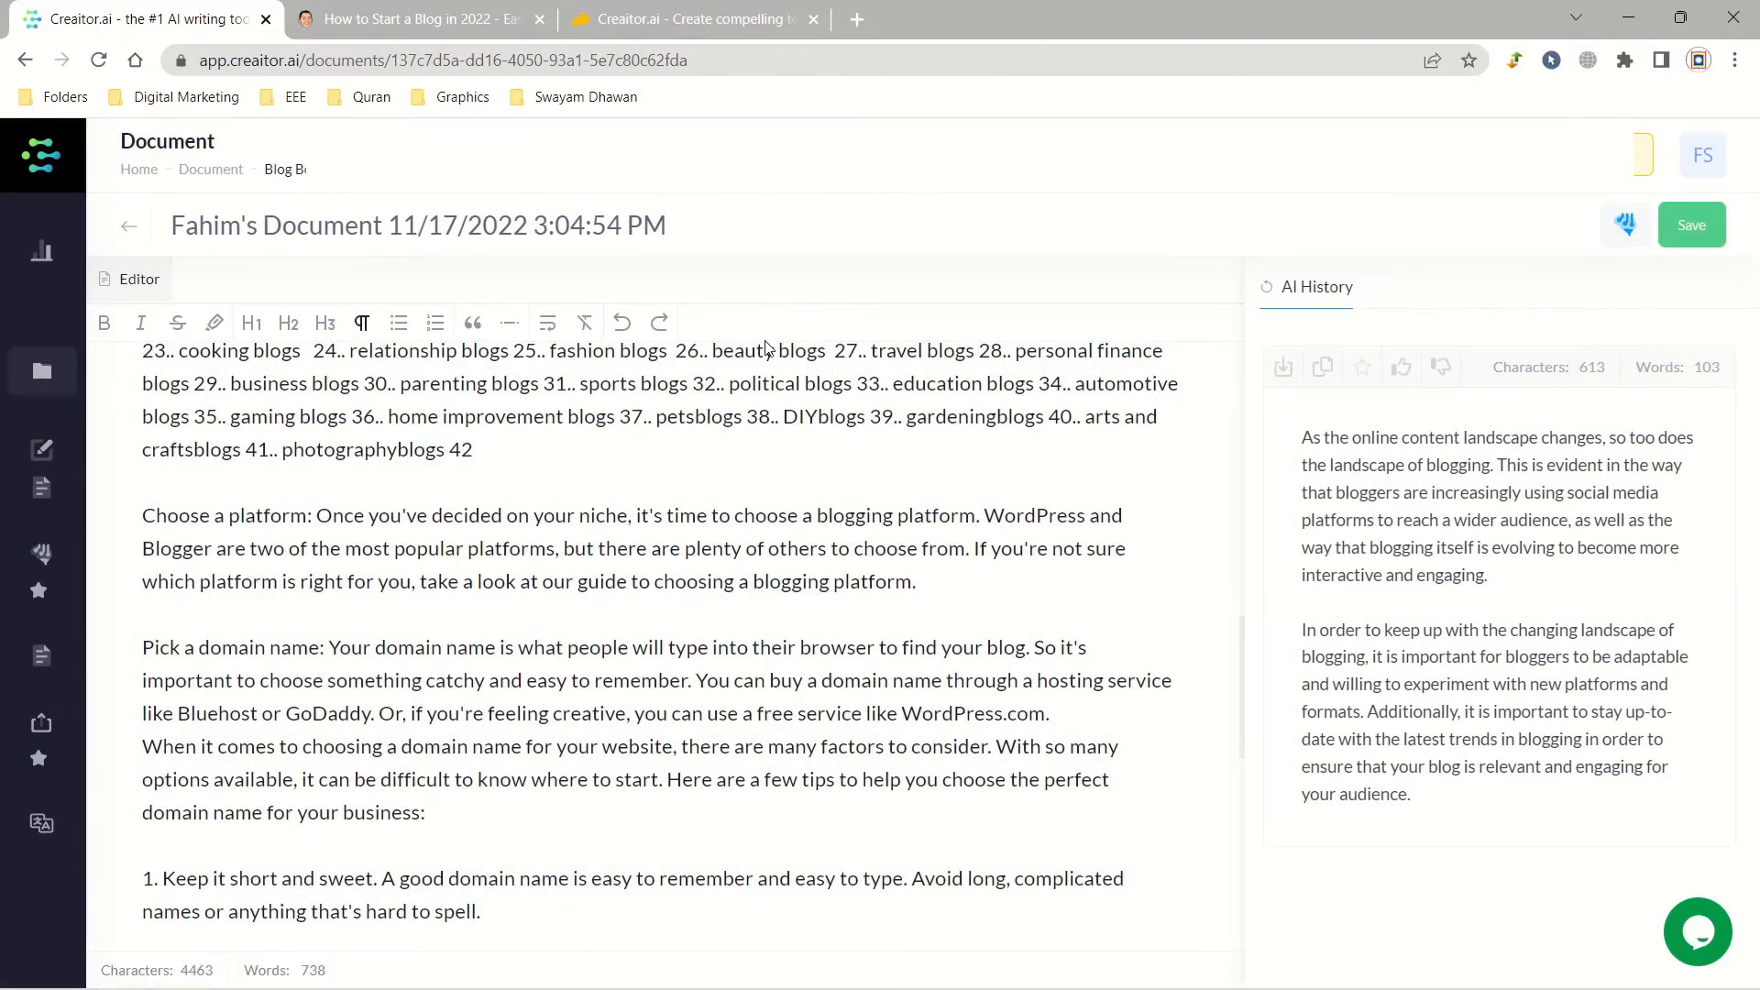
pyautogui.scroll(-4, 336, 676)
pyautogui.scroll(4, 344, 670)
pyautogui.click(1066, 715)
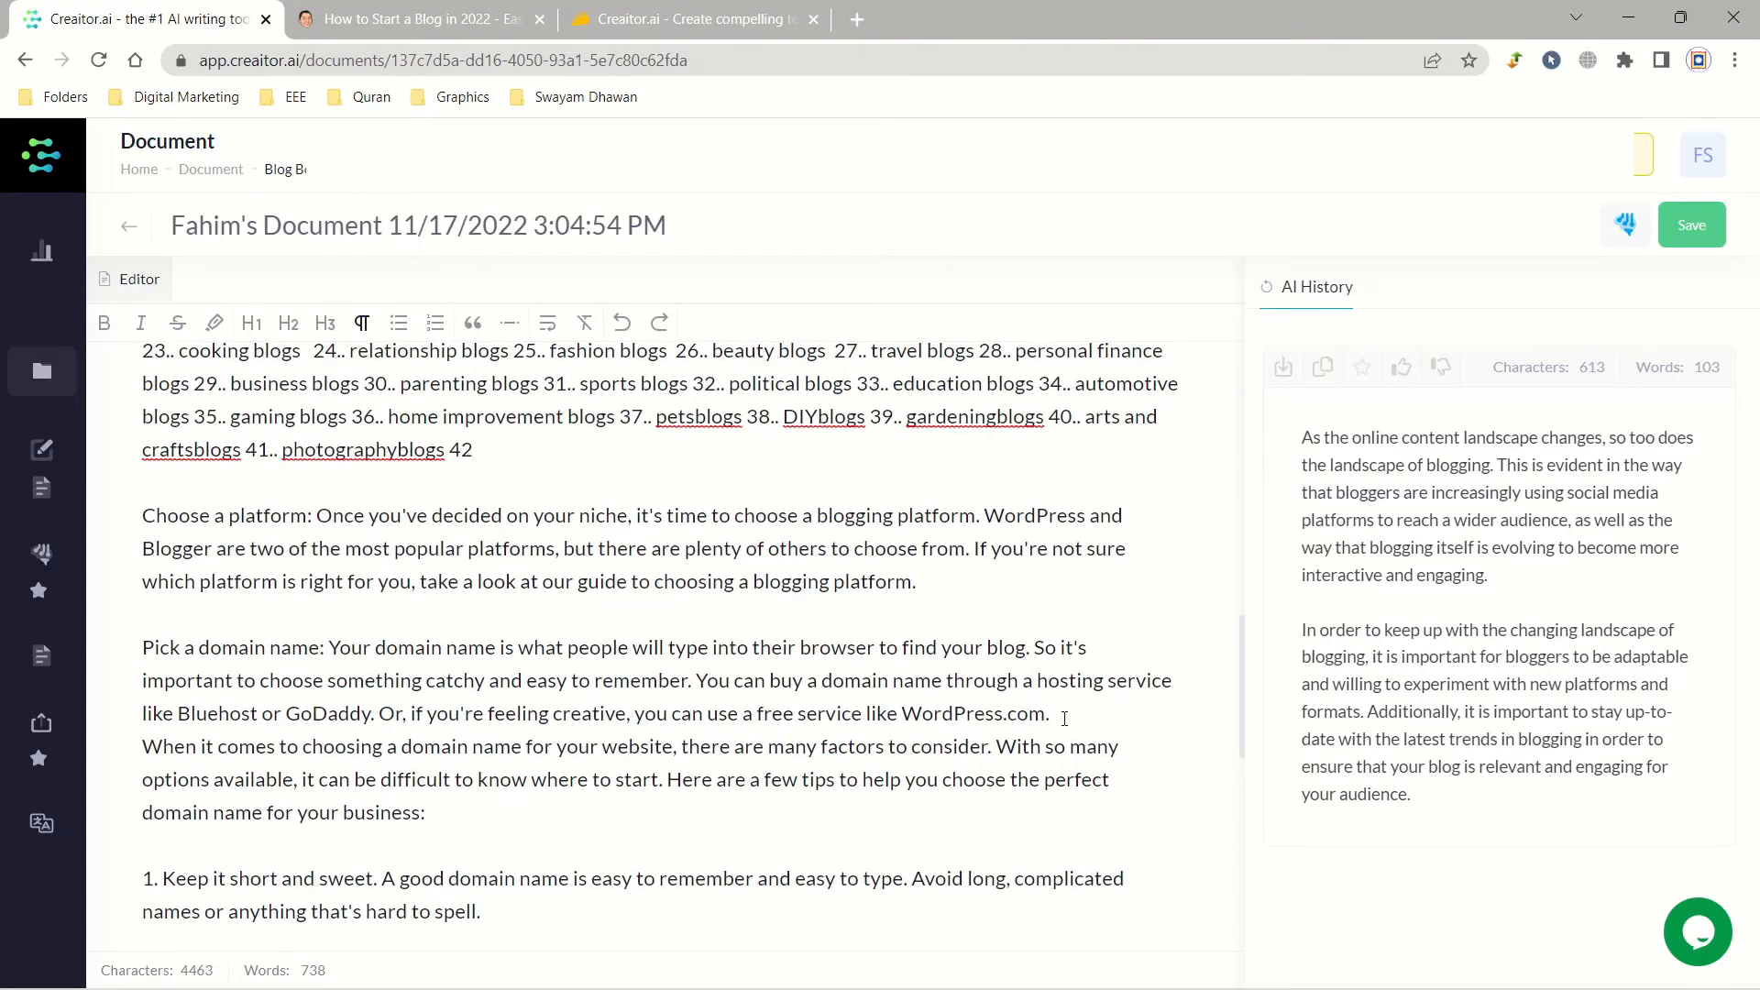
pyautogui.press('Return')
# Look through the inserted domain-name tips and add two new lines after the "Start writing" paragraph at the document's end.
pyautogui.scroll(-4, 954, 698)
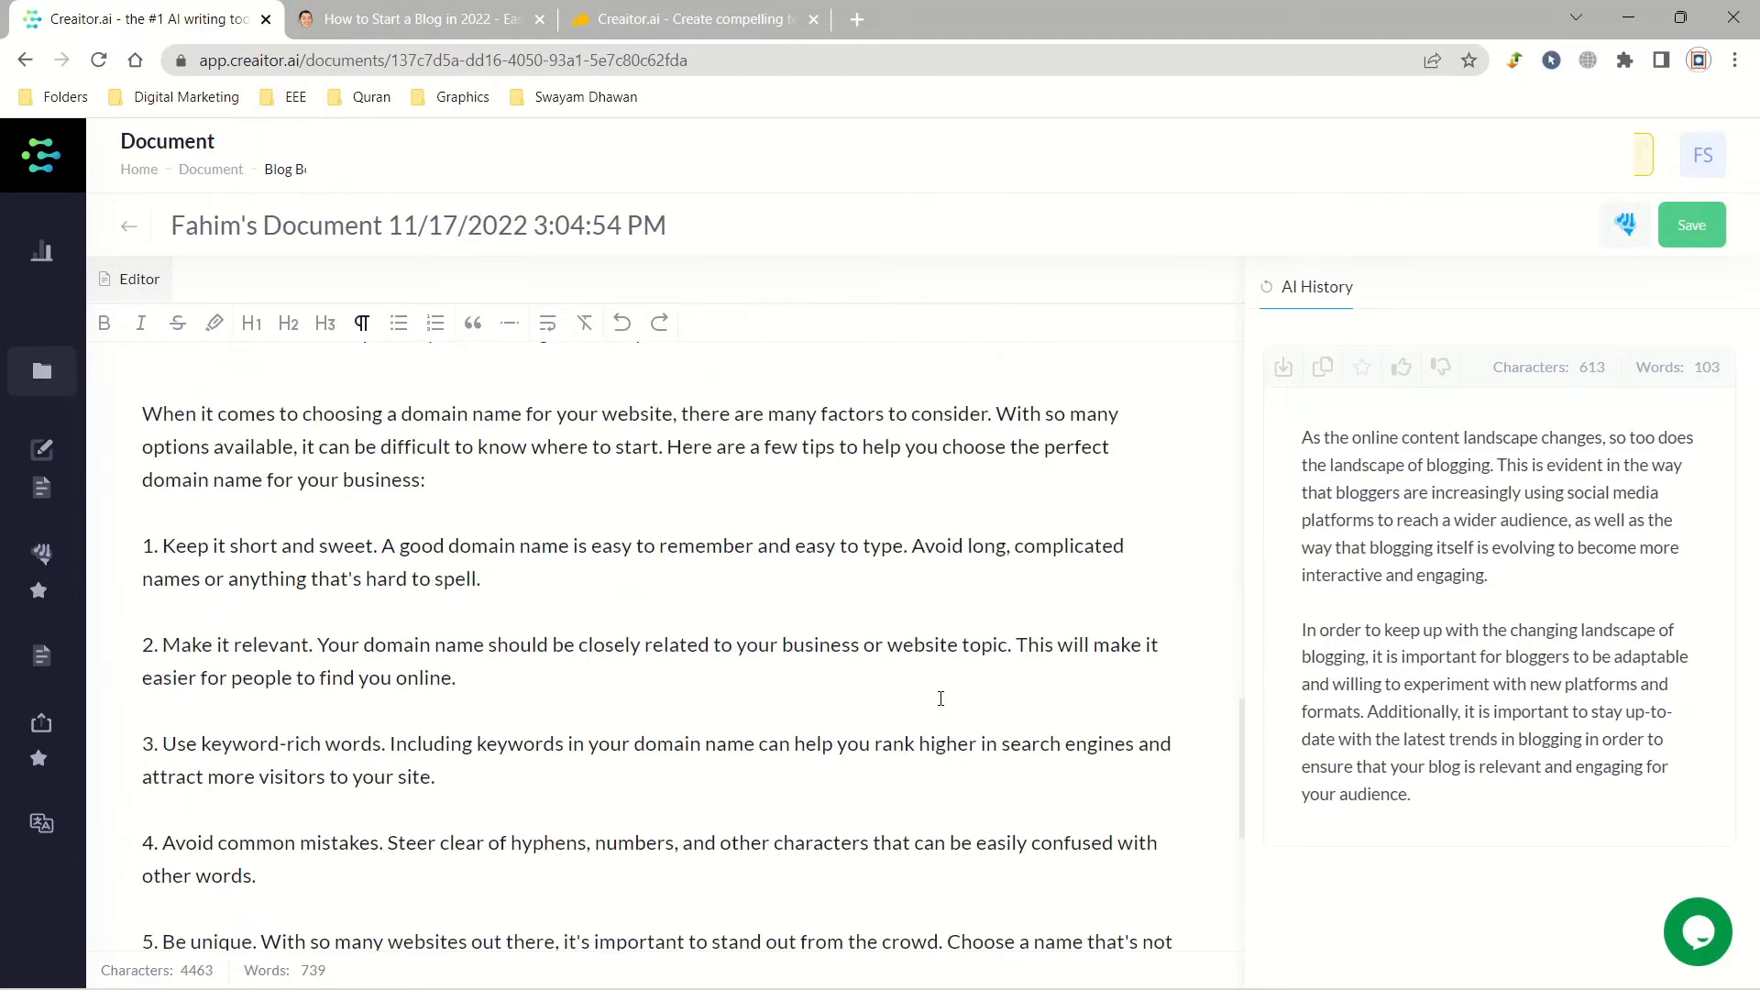
pyautogui.scroll(-4, 941, 698)
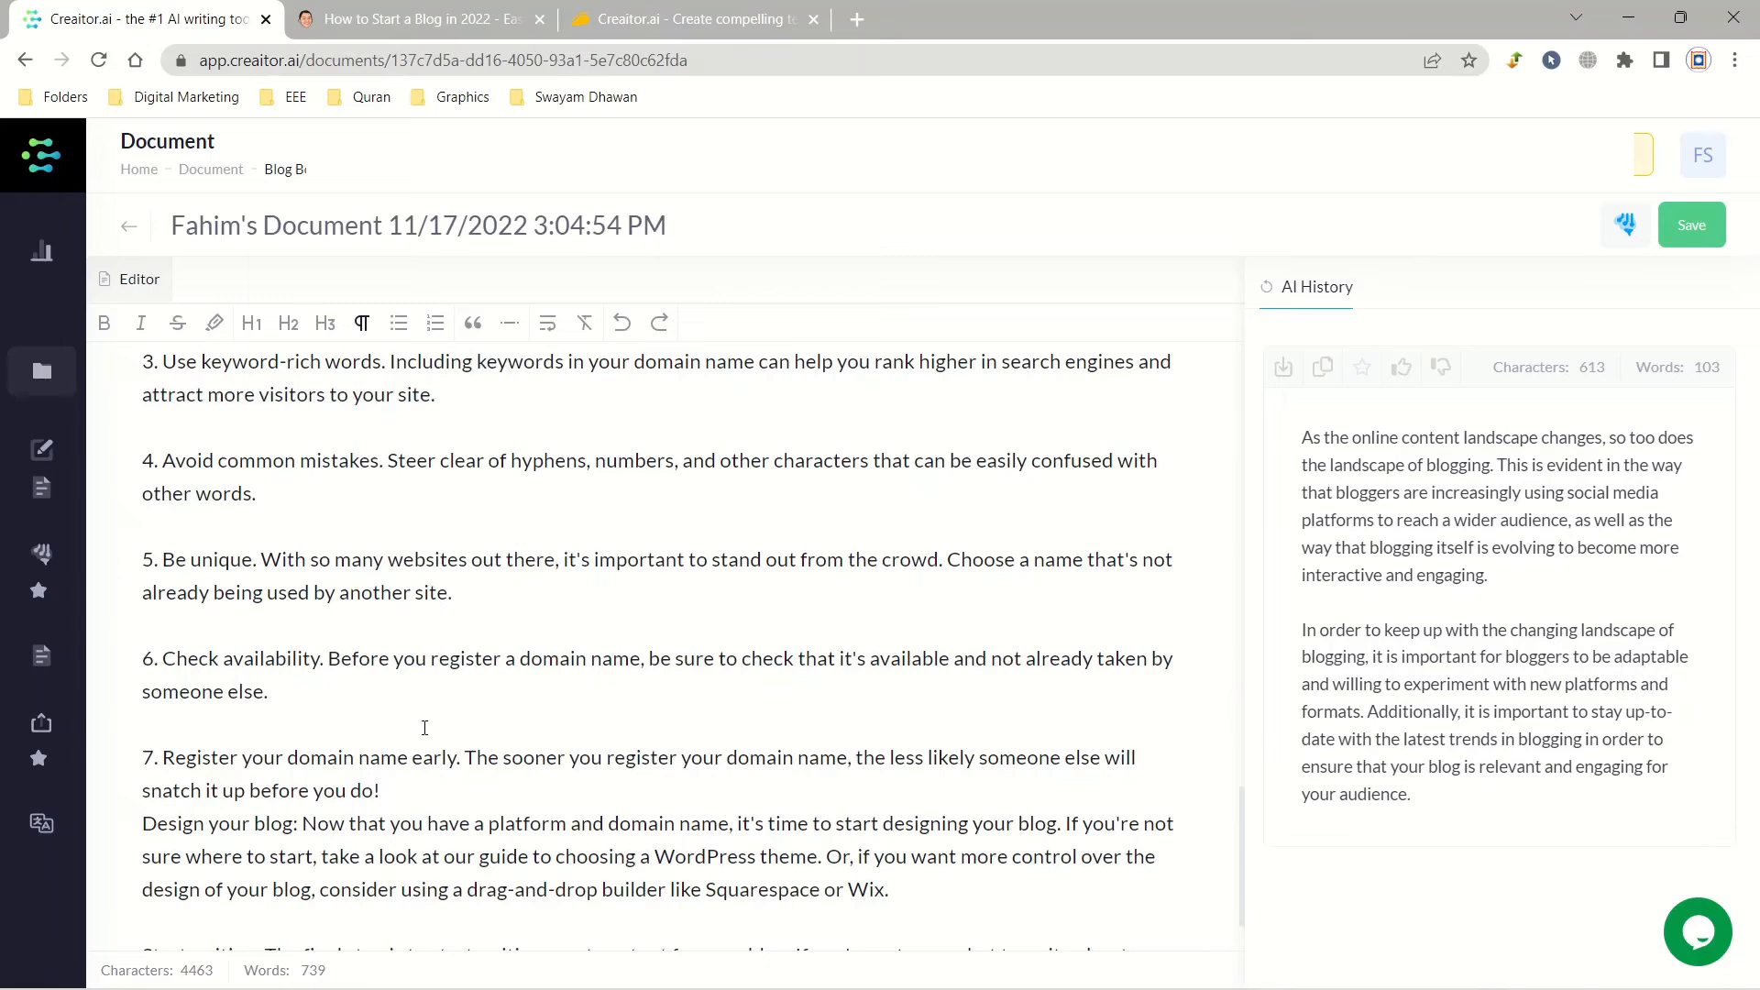
pyautogui.scroll(-1, 450, 801)
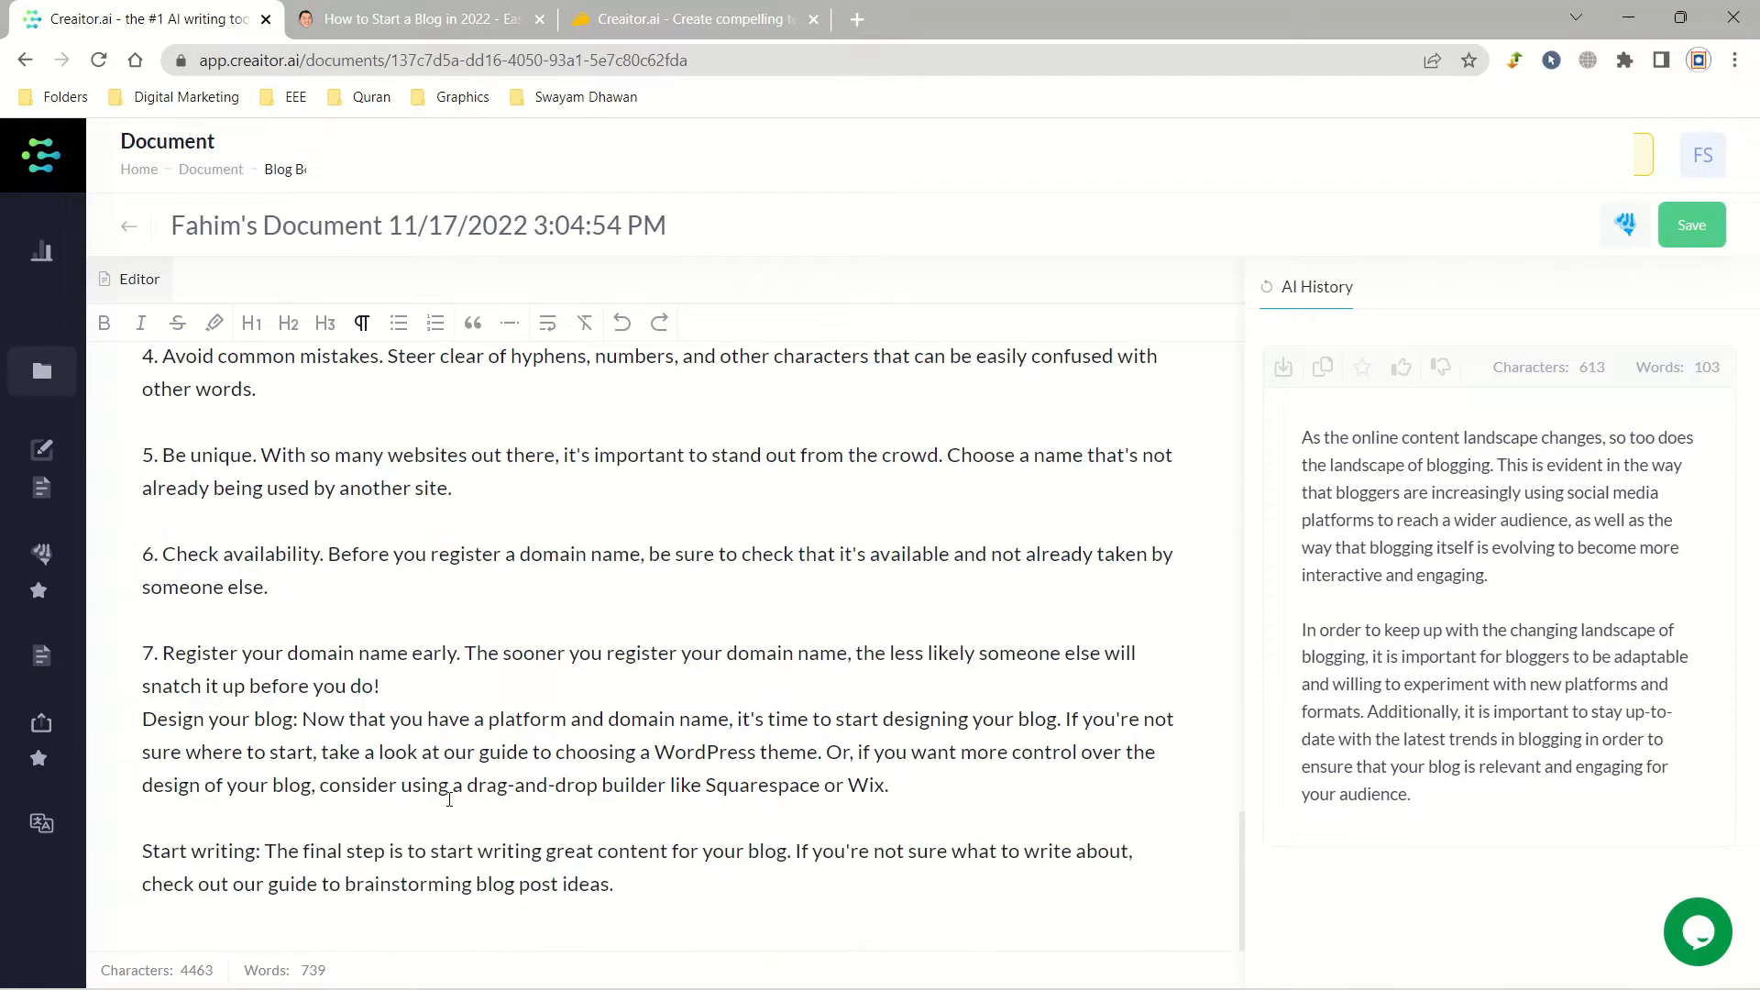
pyautogui.scroll(4, 446, 775)
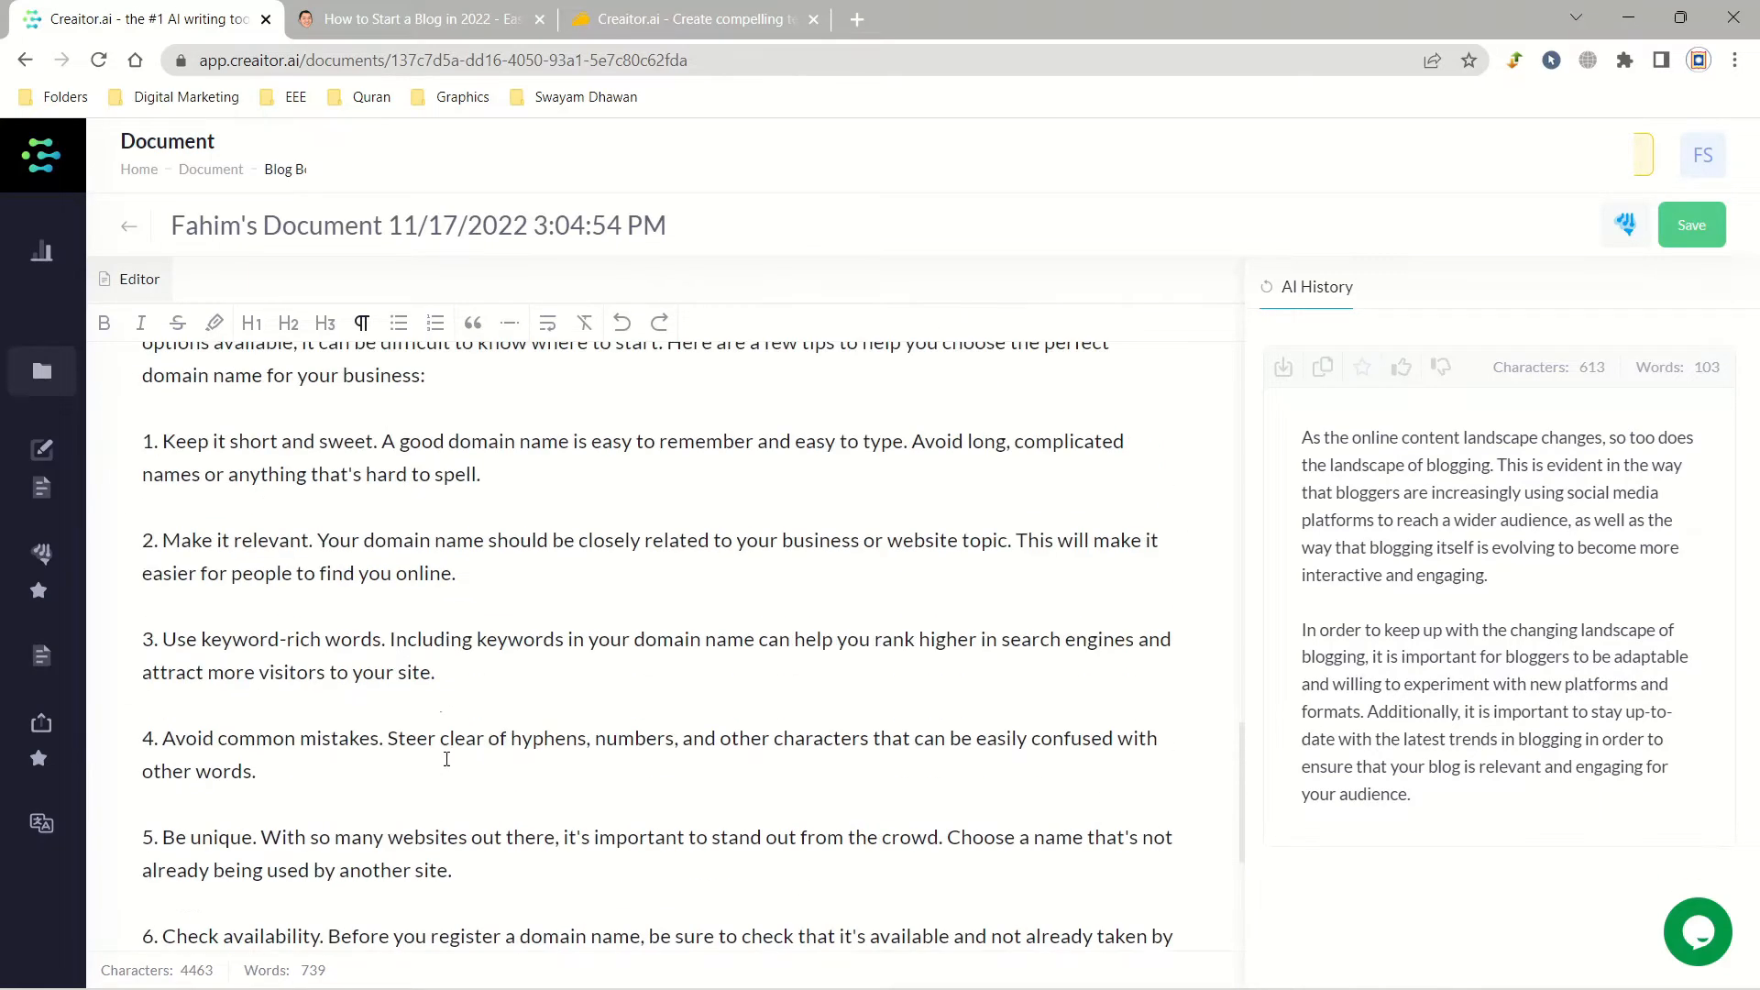
pyautogui.scroll(-4, 426, 637)
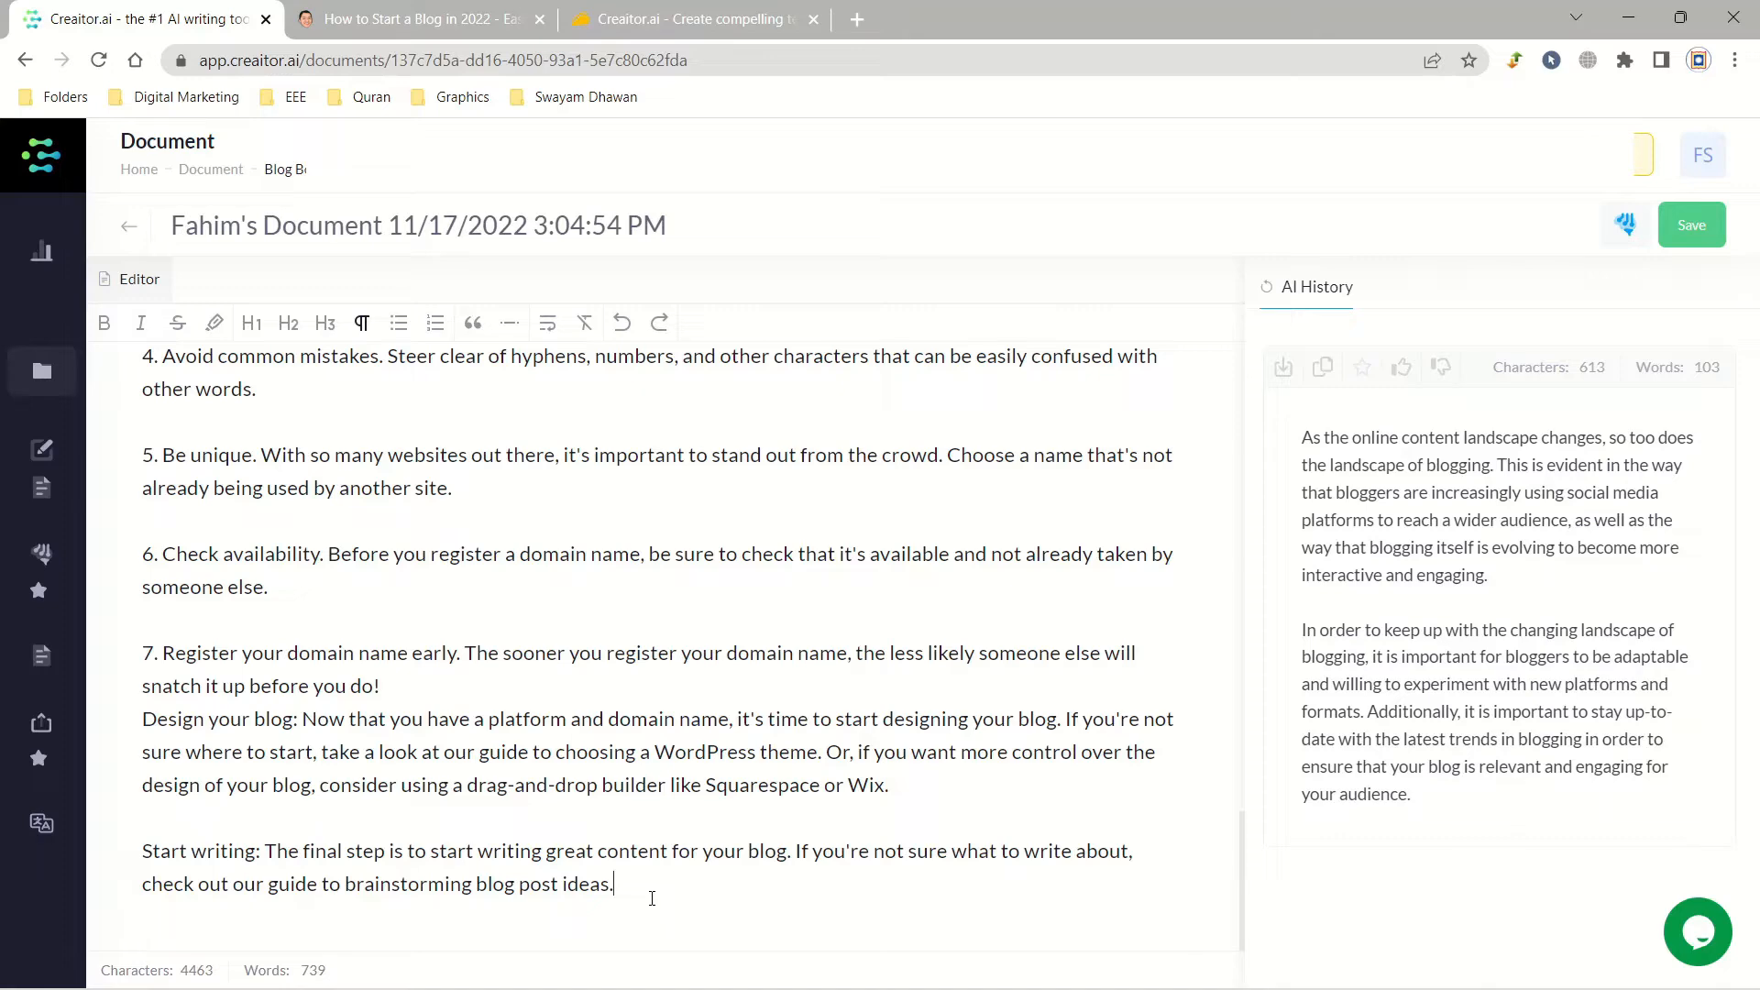
pyautogui.press('Return')
pyautogui.press('Return')
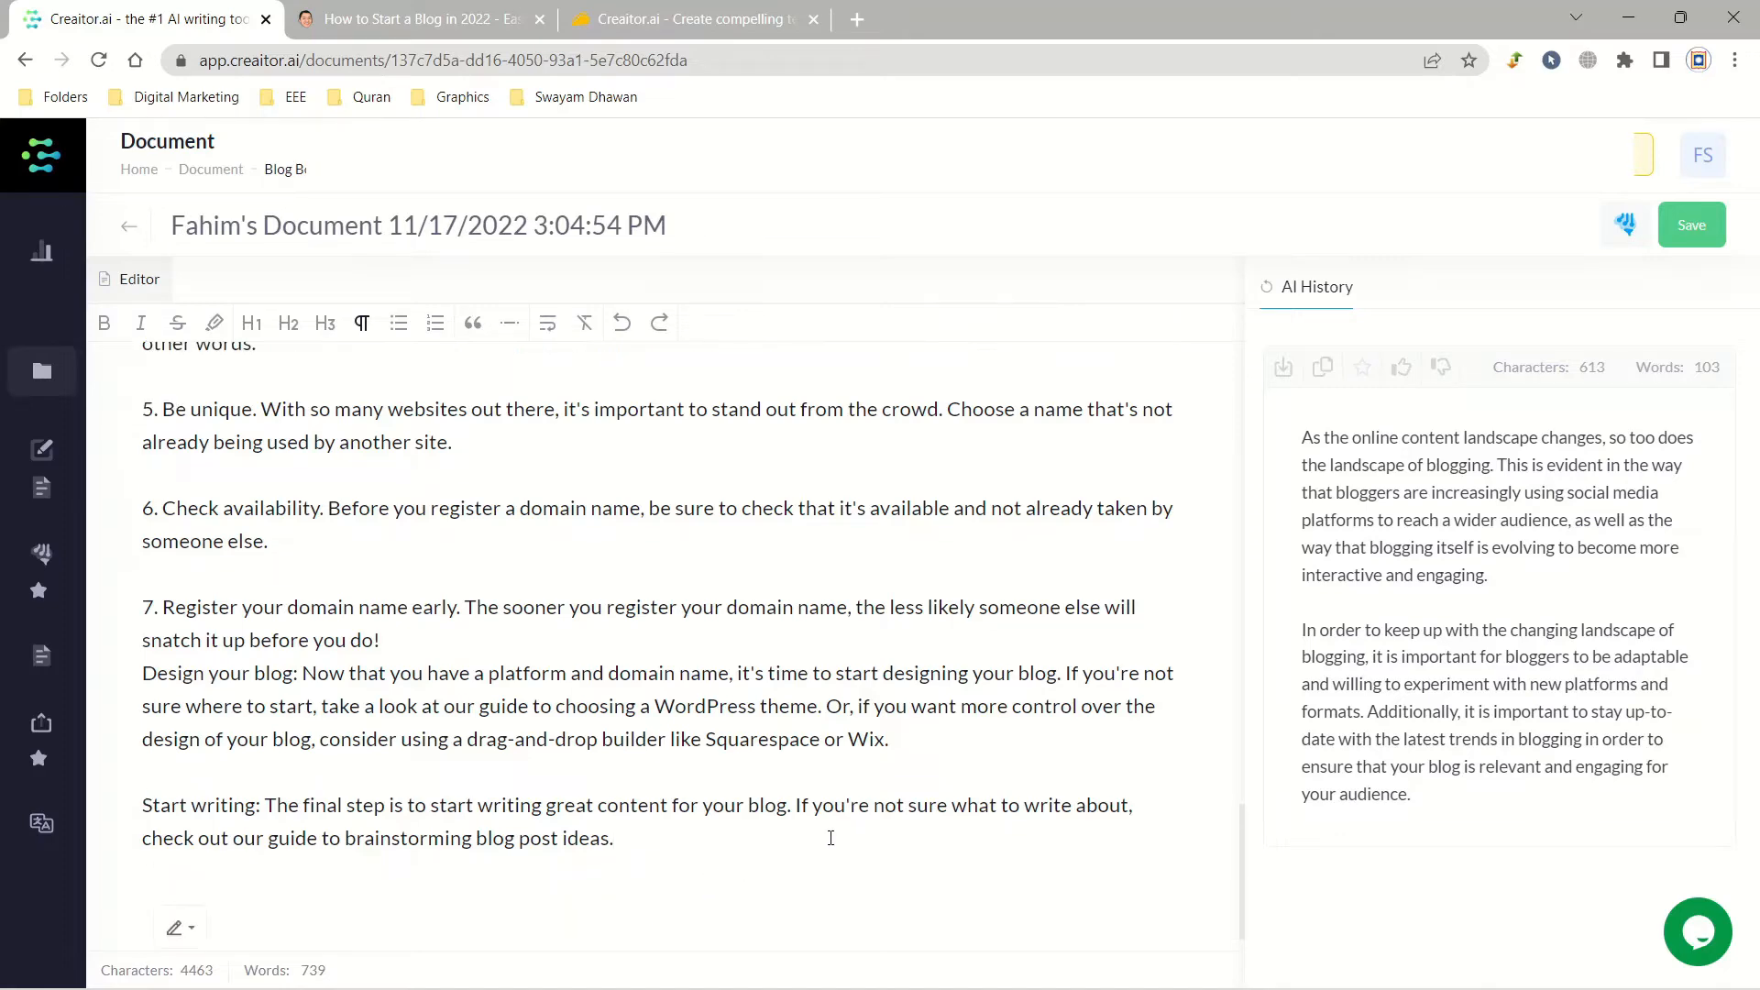
# Generate Blog Body text with the AI Assistant on the topic "how to outsource content writing?".
pyautogui.click(1625, 226)
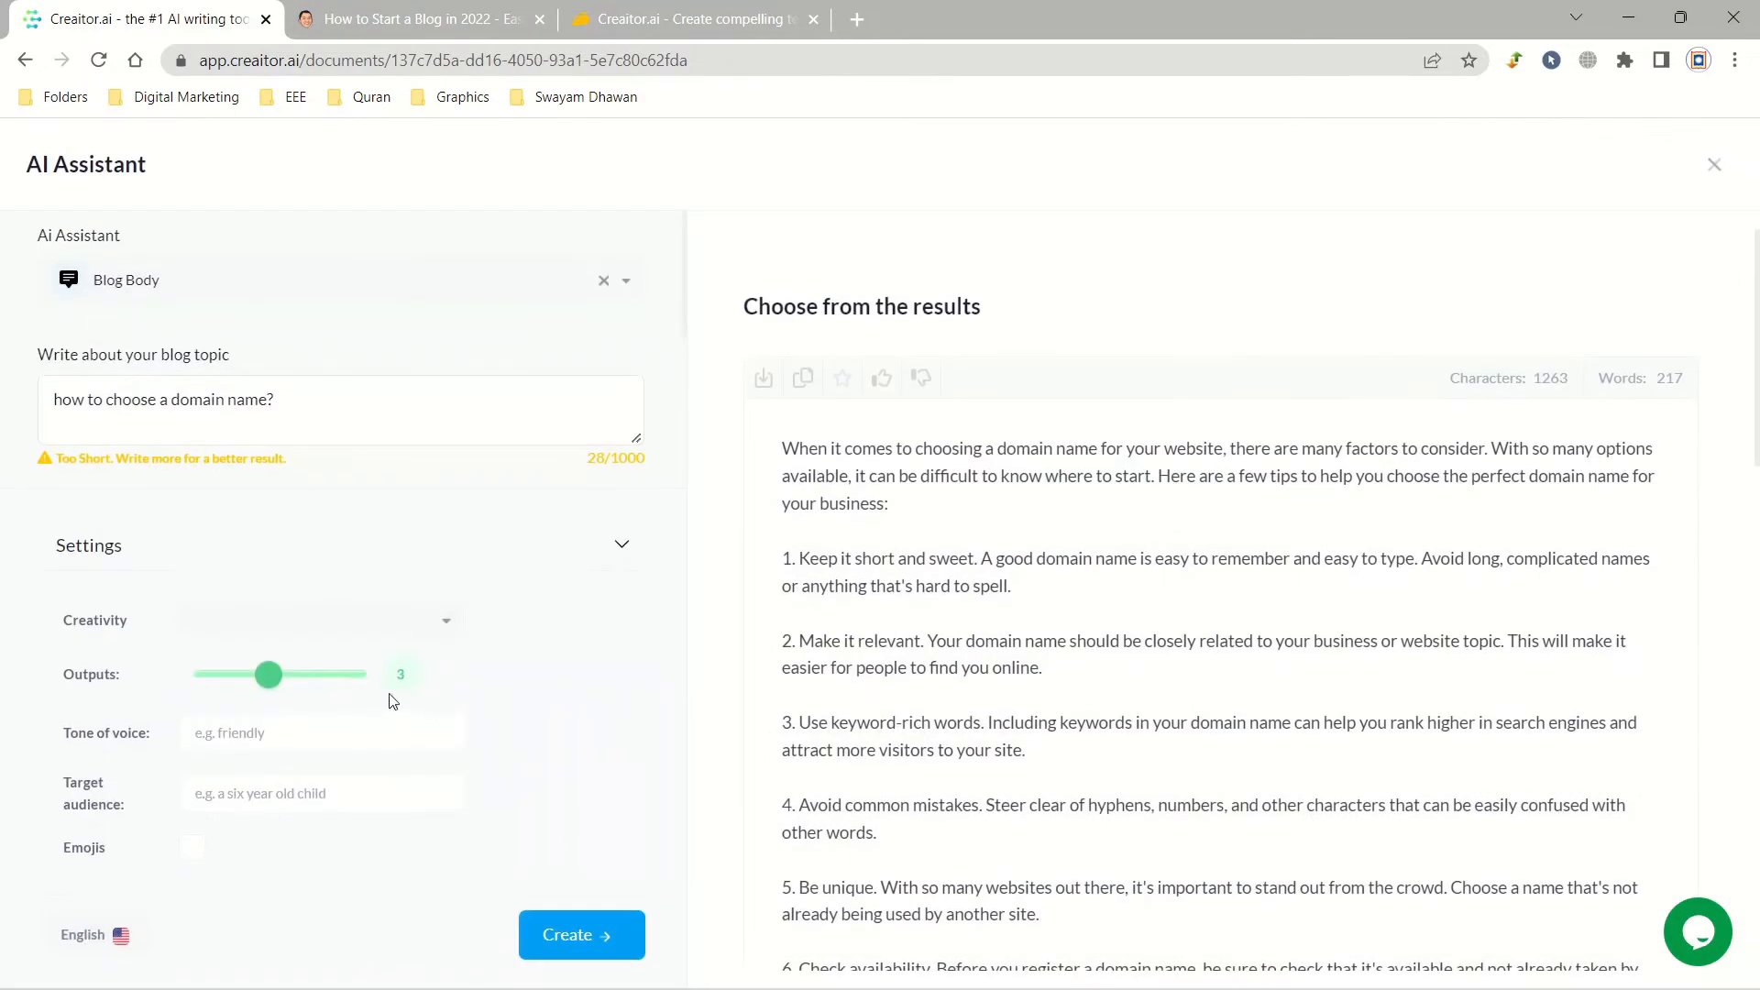
pyautogui.moveTo(394, 411); pyautogui.dragTo(24, 406)
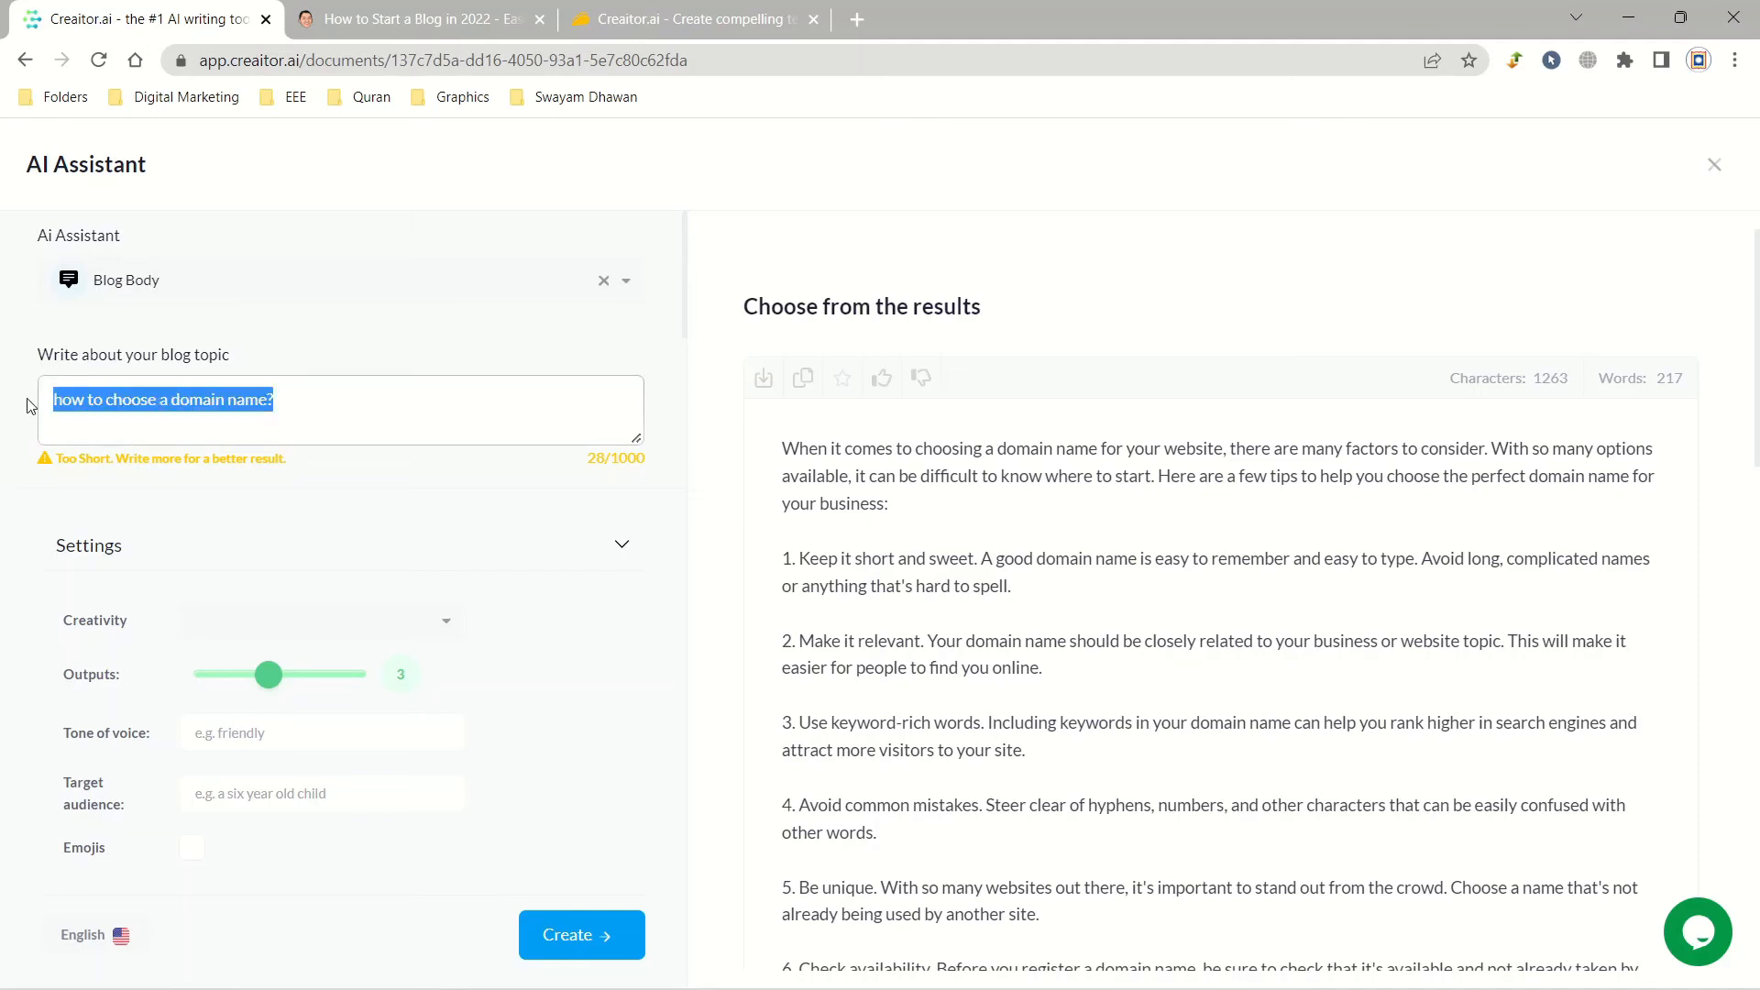
pyautogui.write('how to outsorce')
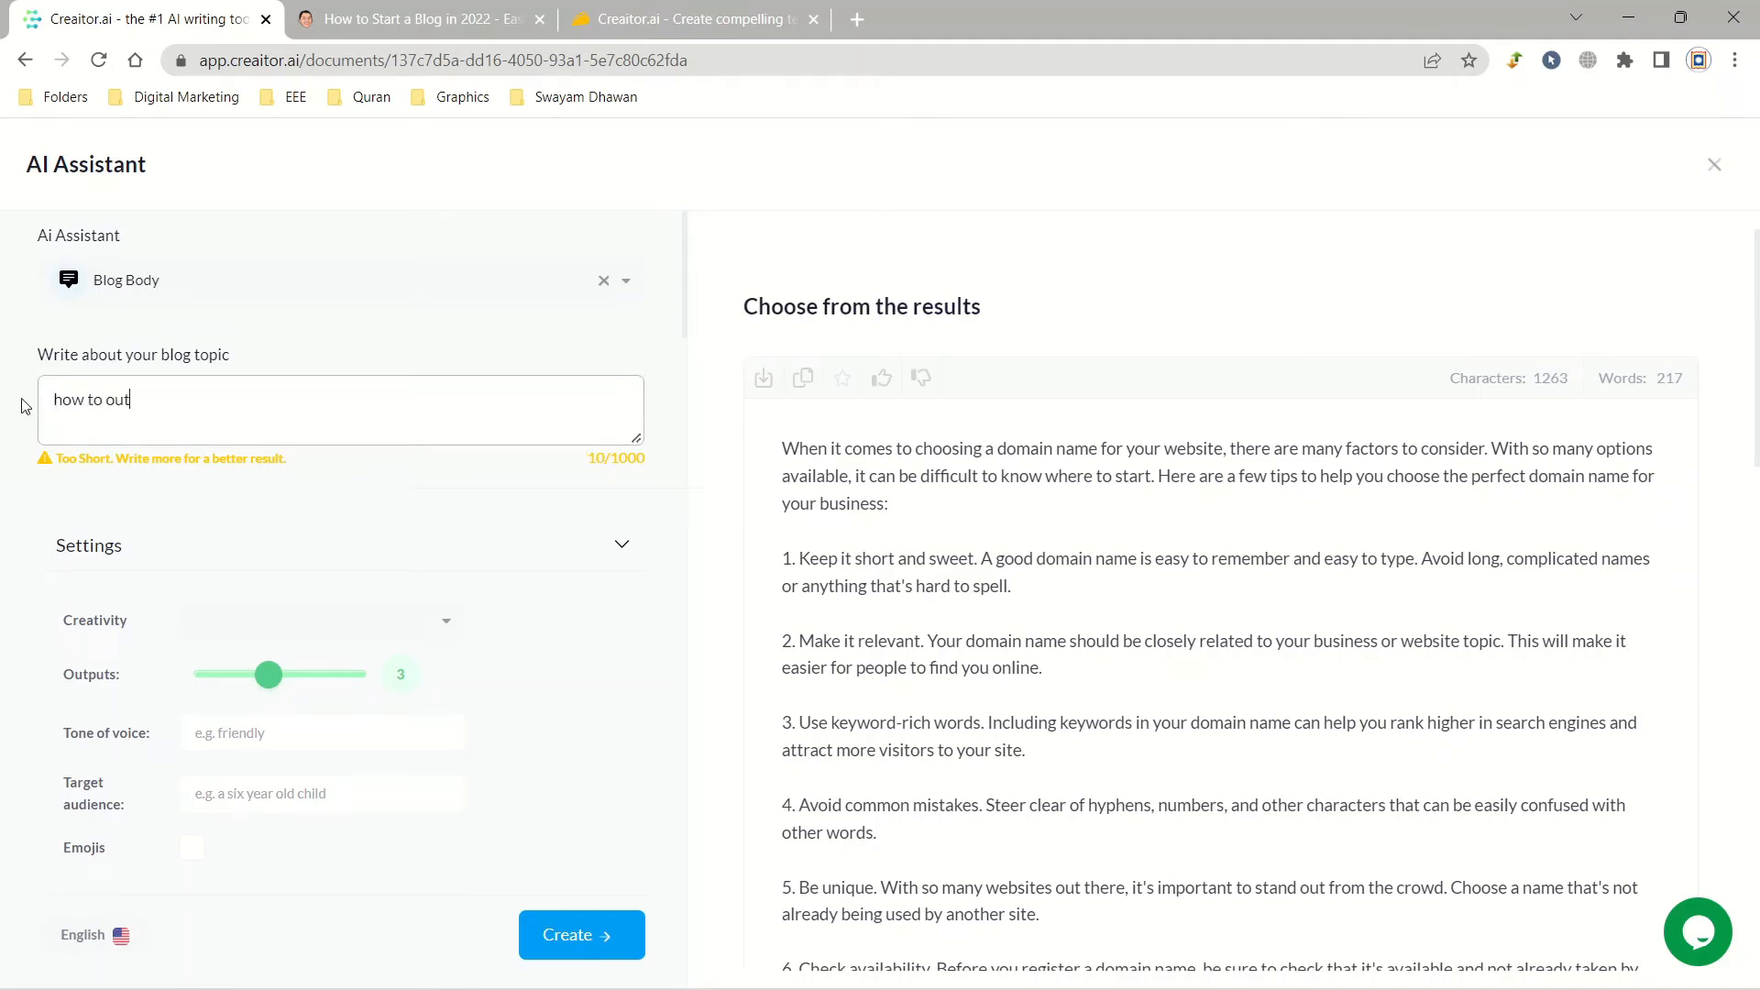
pyautogui.press('BackSpace')
pyautogui.press('BackSpace')
pyautogui.press('BackSpace')
pyautogui.press('BackSpace')
pyautogui.write('urce content writing?')
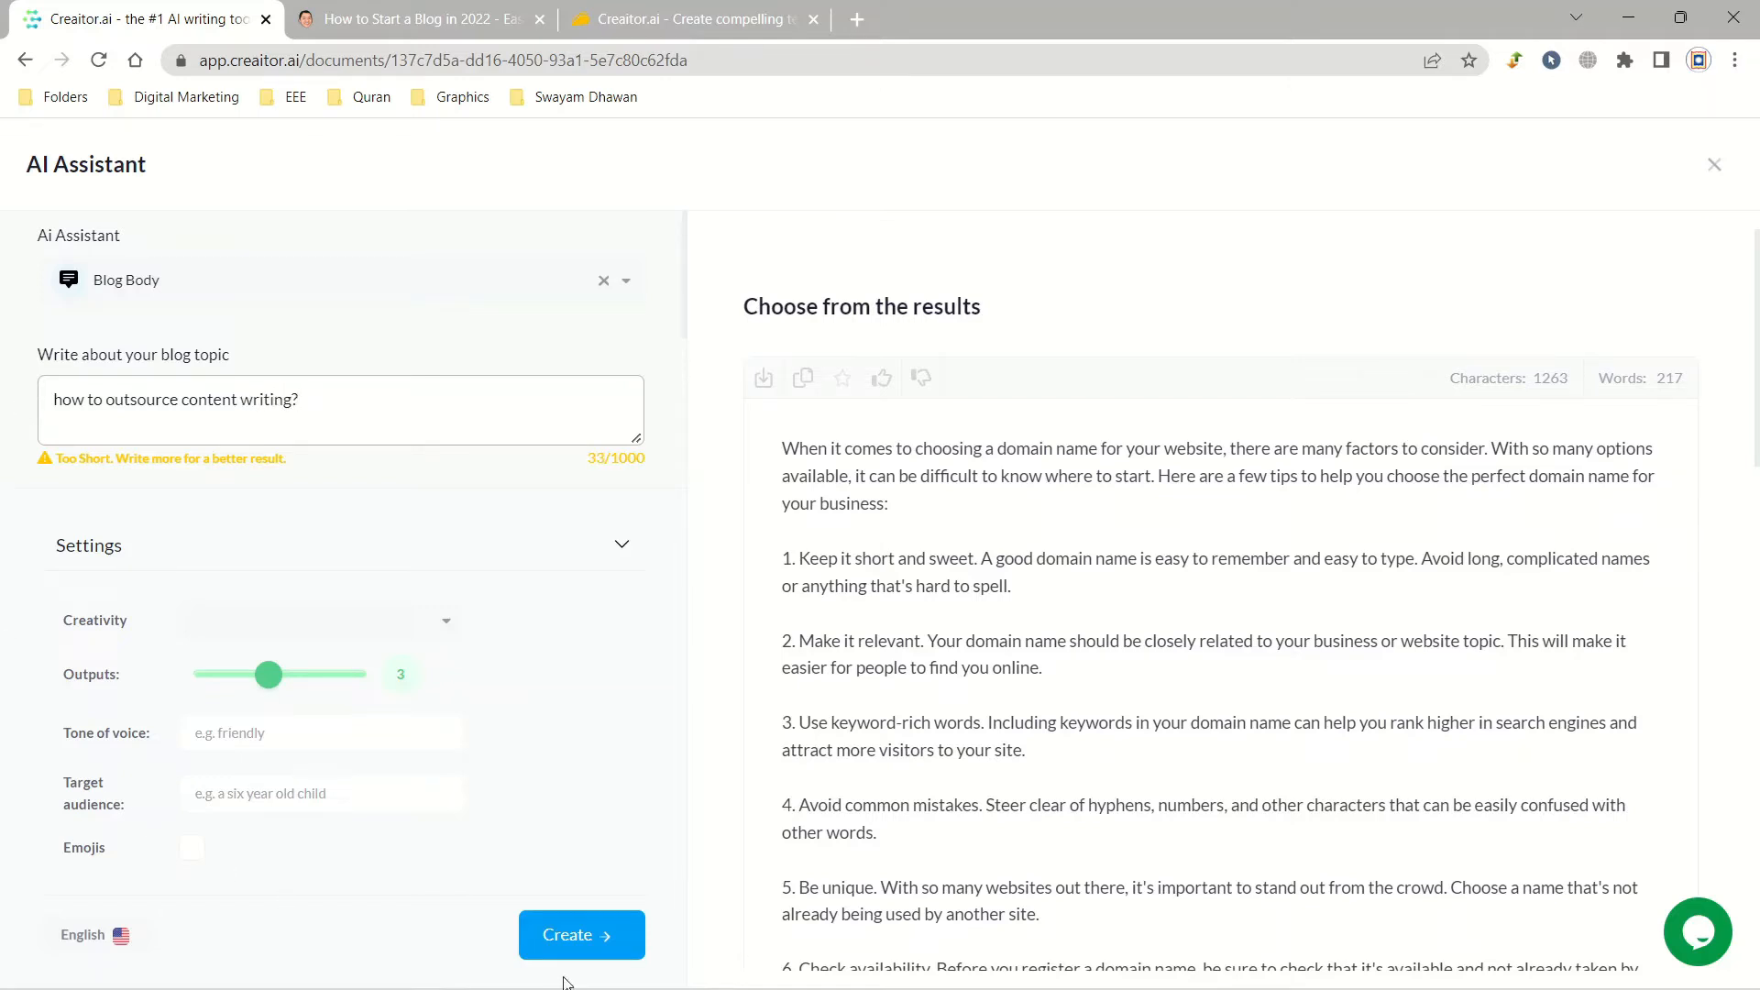
pyautogui.click(576, 941)
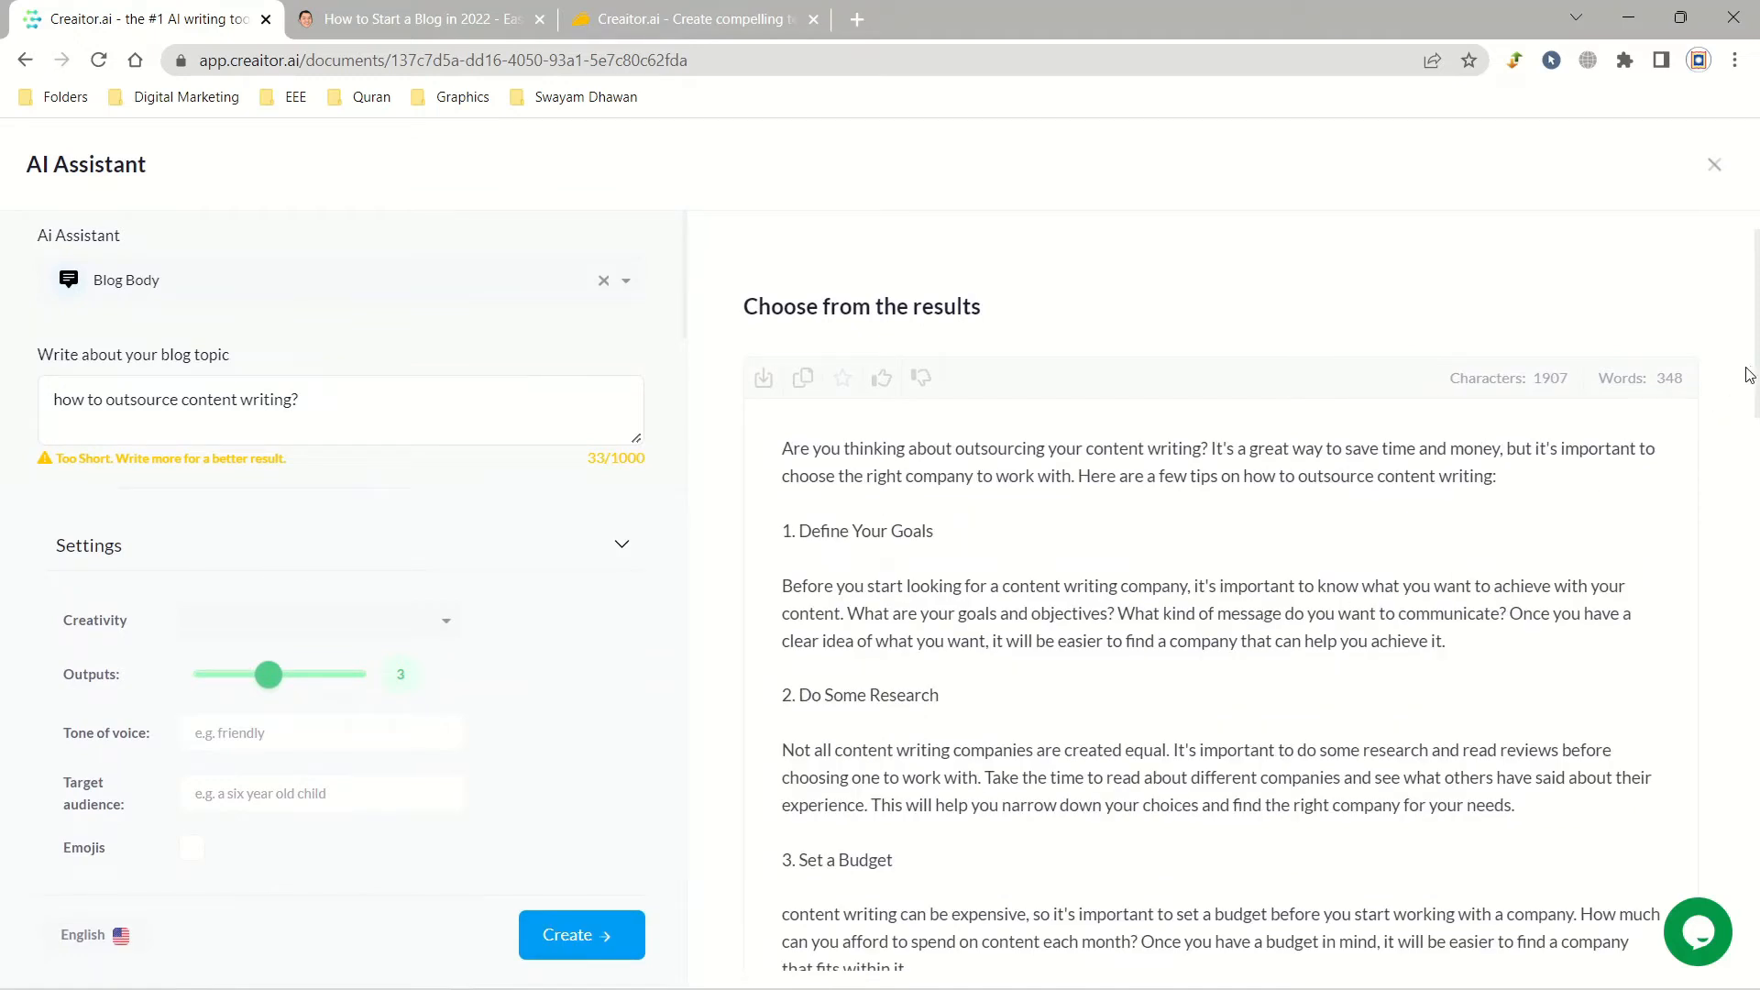
# Read through the first generated text on outsourcing content writing and insert it at the end of the document.
pyautogui.moveTo(1756, 360)
pyautogui.mouseDown()
pyautogui.moveTo(1758, 785)
pyautogui.moveTo(1757, 339)
pyautogui.mouseUp()
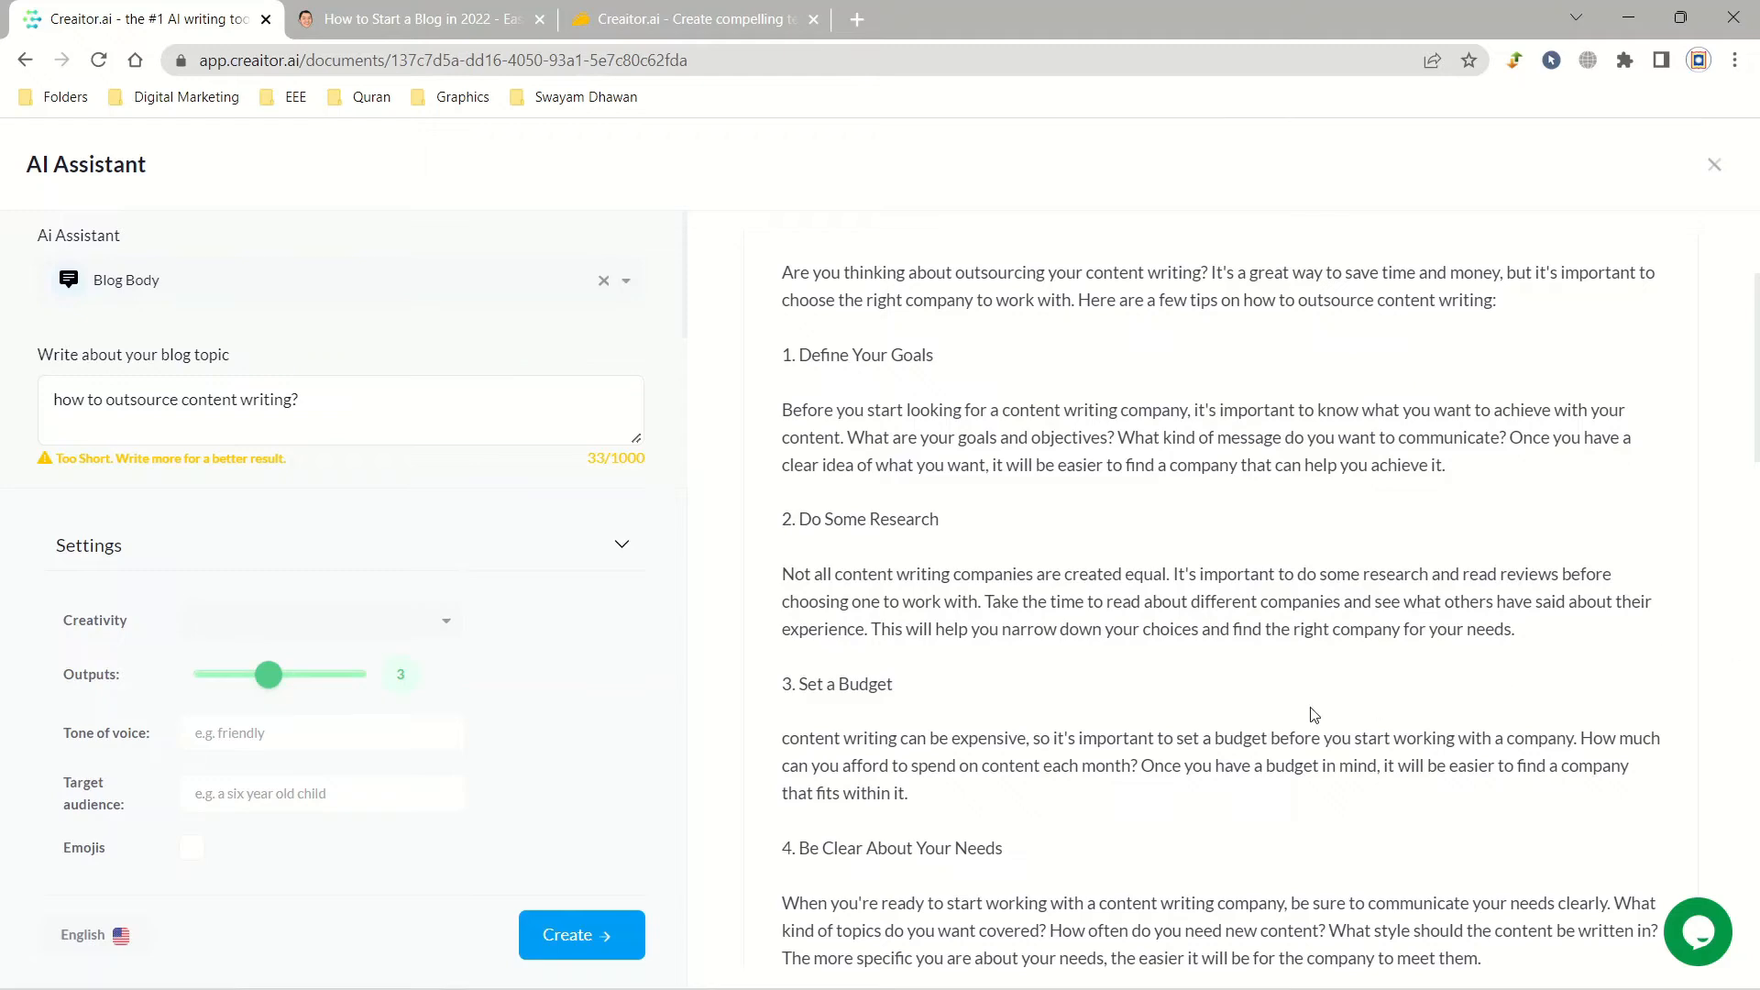
pyautogui.scroll(-4, 1311, 715)
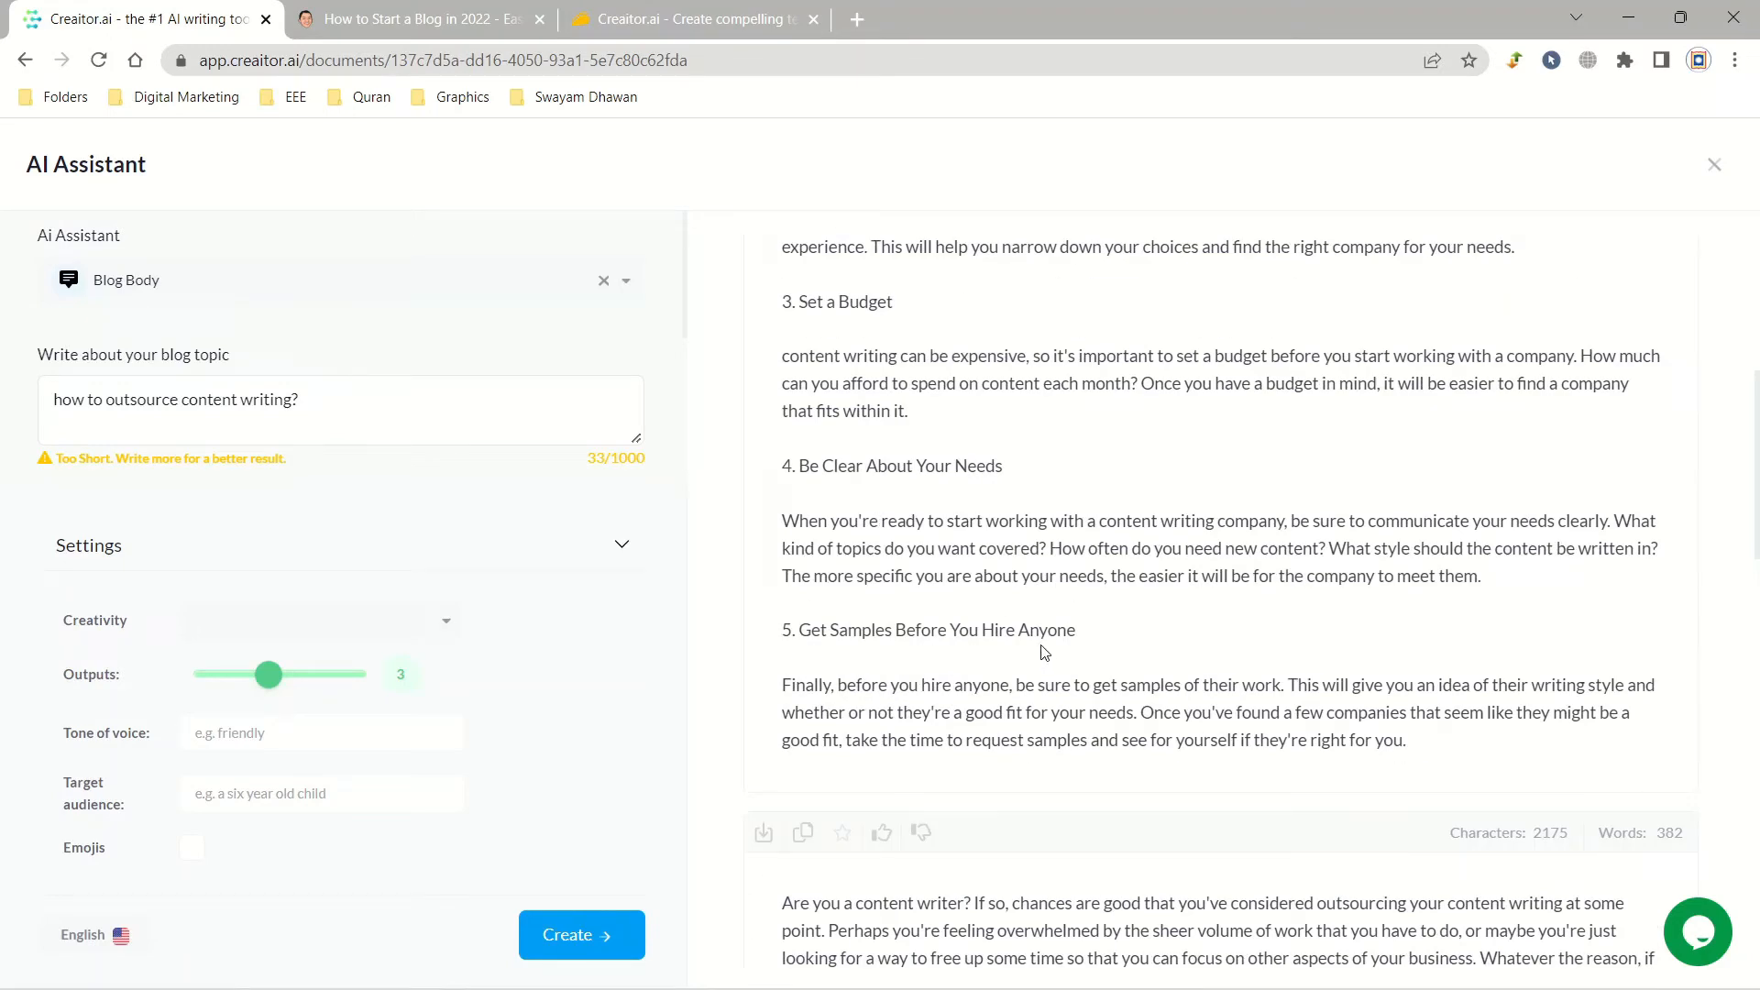
pyautogui.scroll(6, 1043, 652)
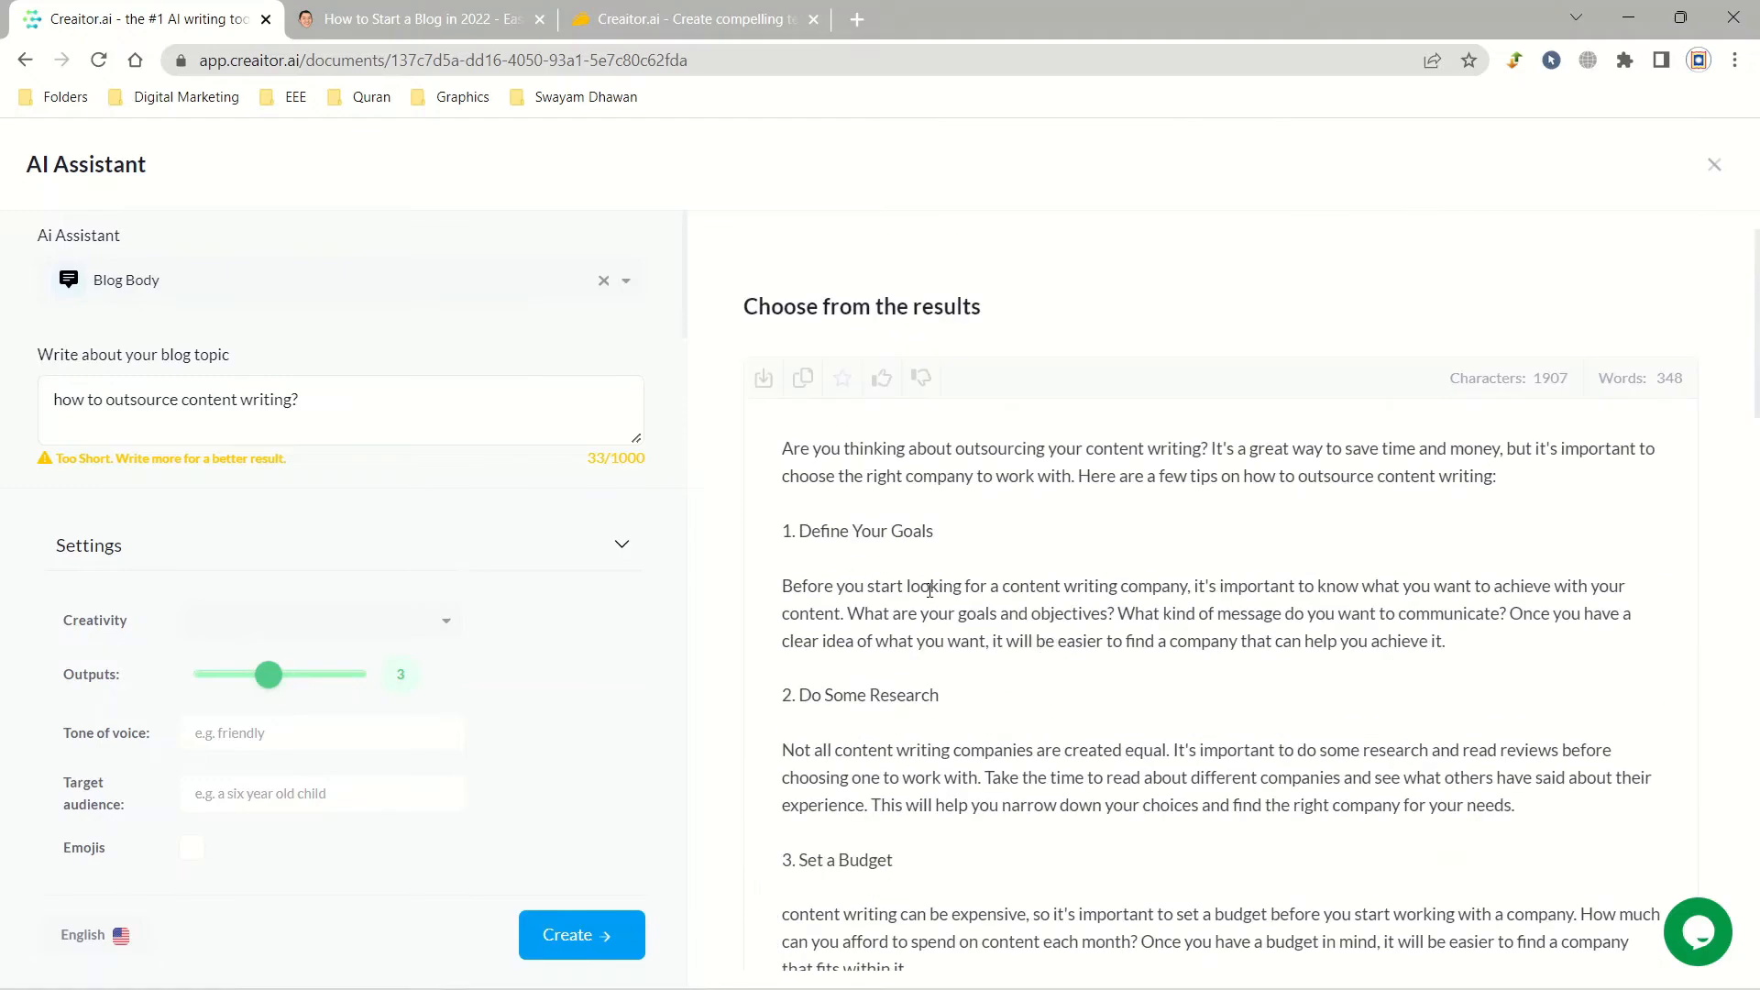
pyautogui.click(764, 379)
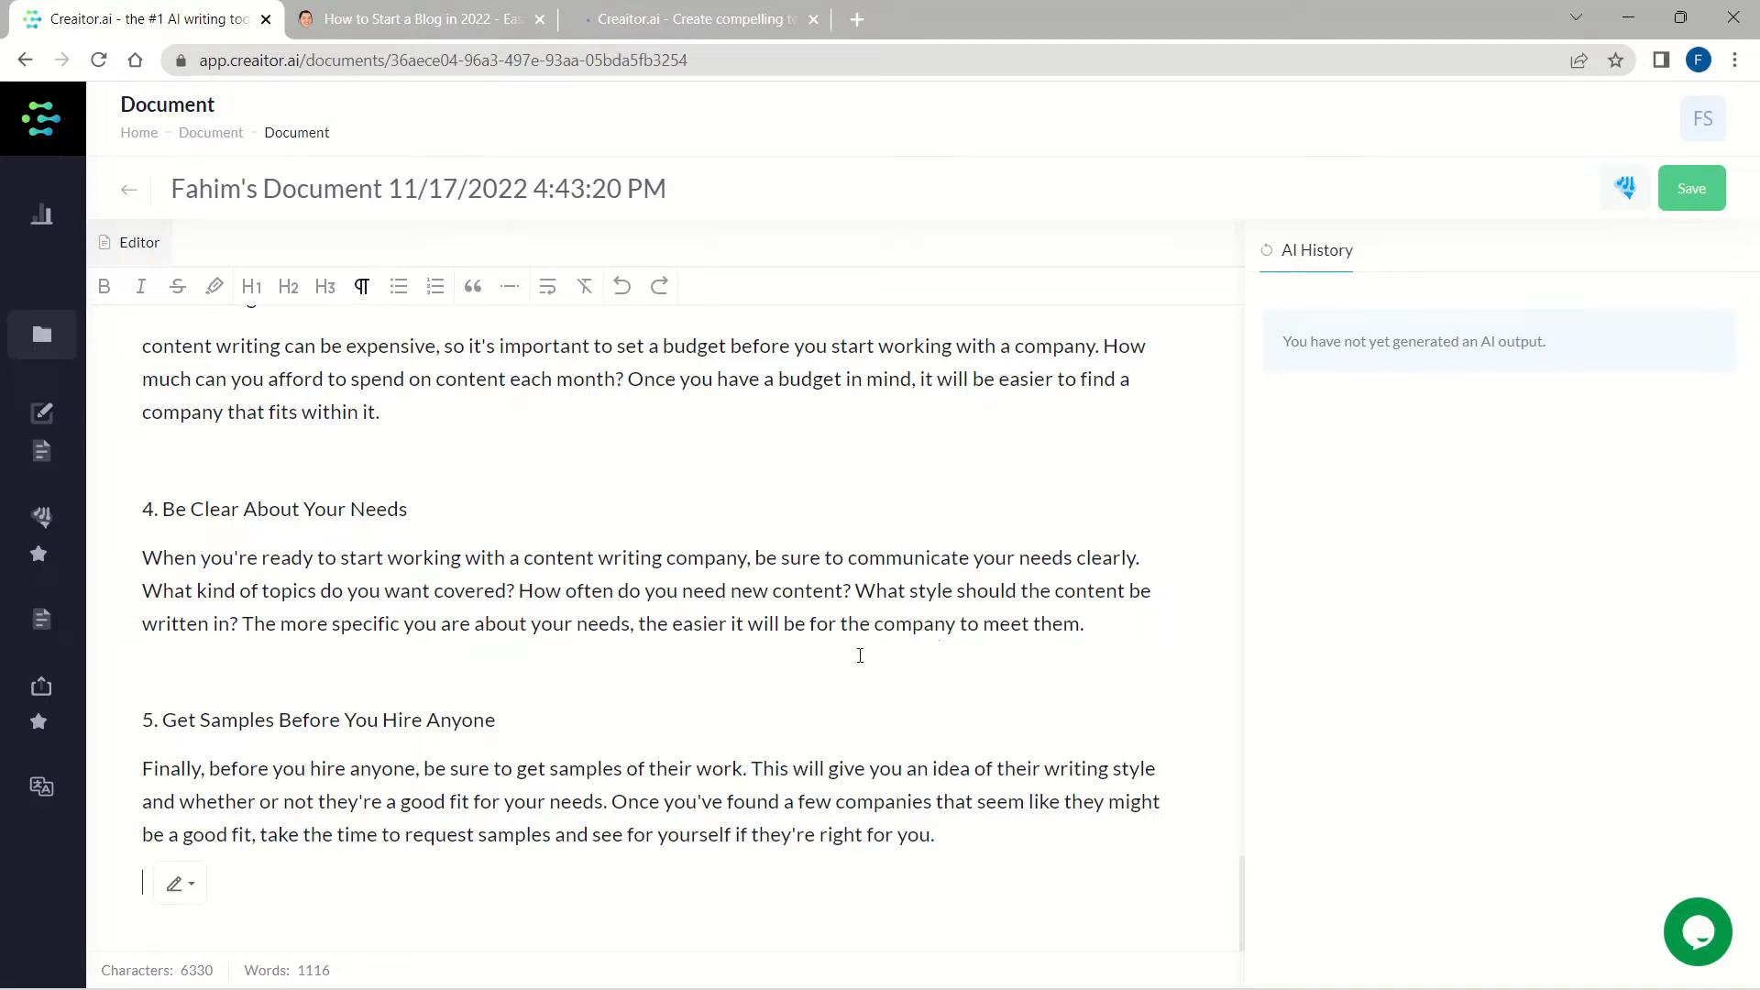
# Set the AI Assistant to Blog Body and enter "How to do SEO?" as the blog topic.
pyautogui.click(1621, 195)
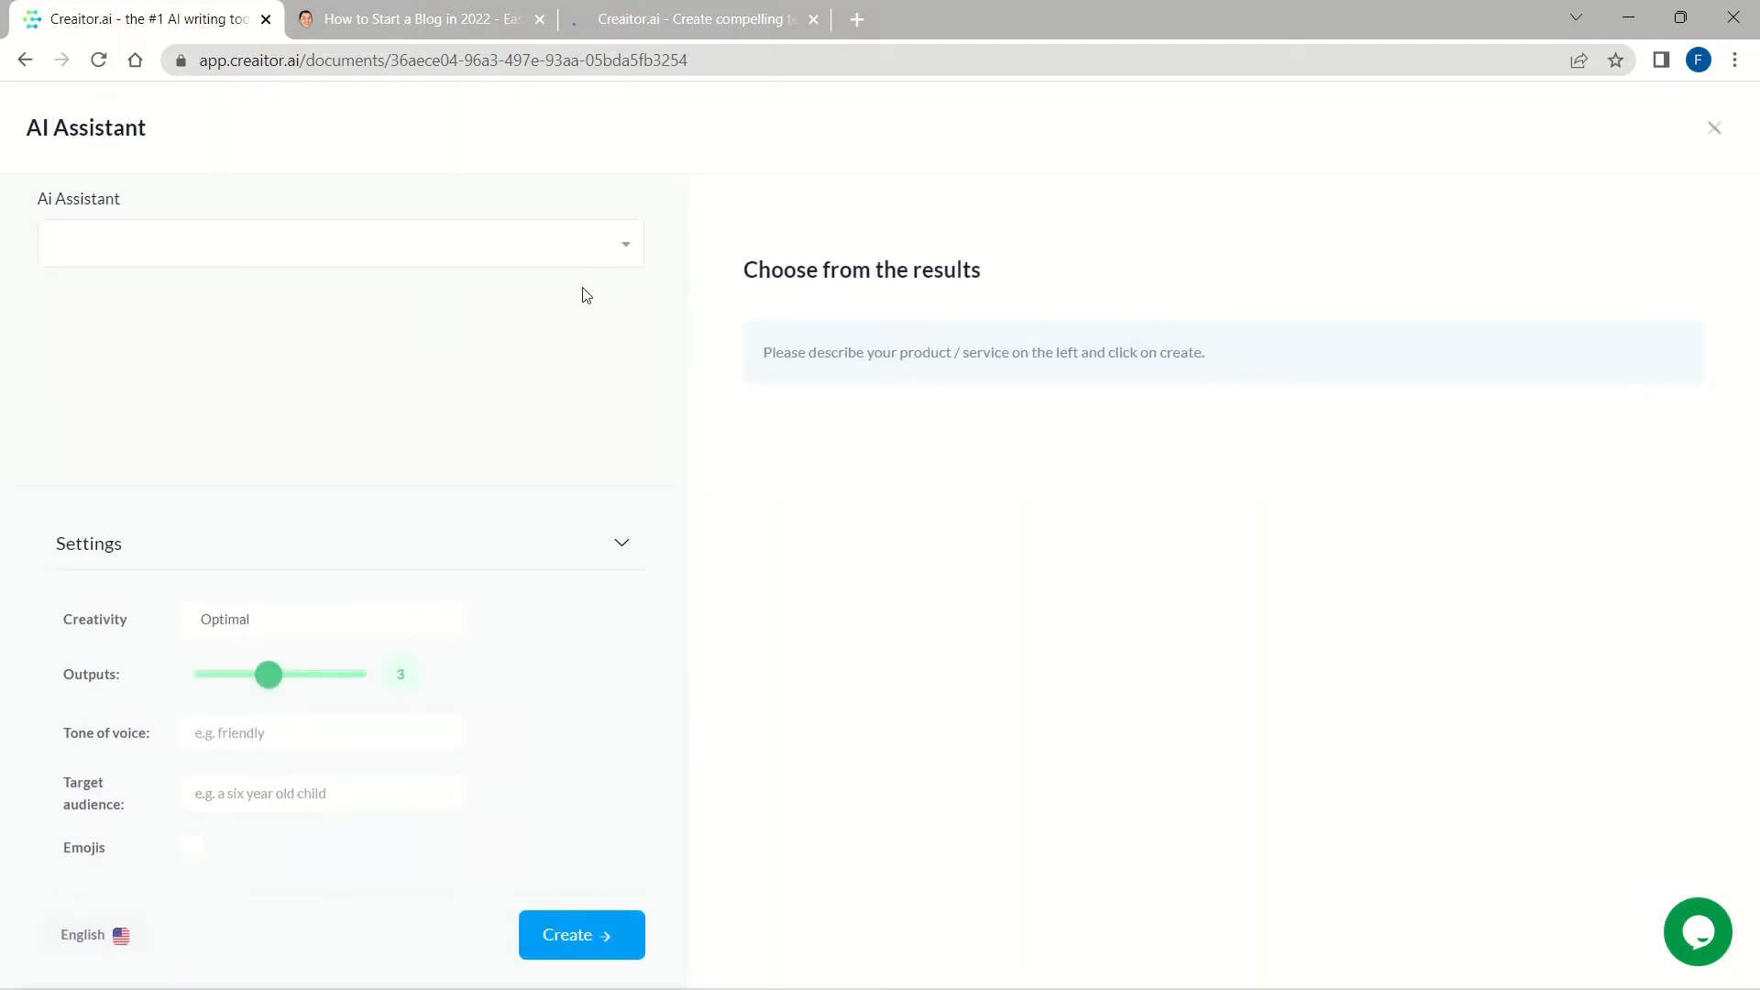
pyautogui.click(585, 244)
pyautogui.write('blog')
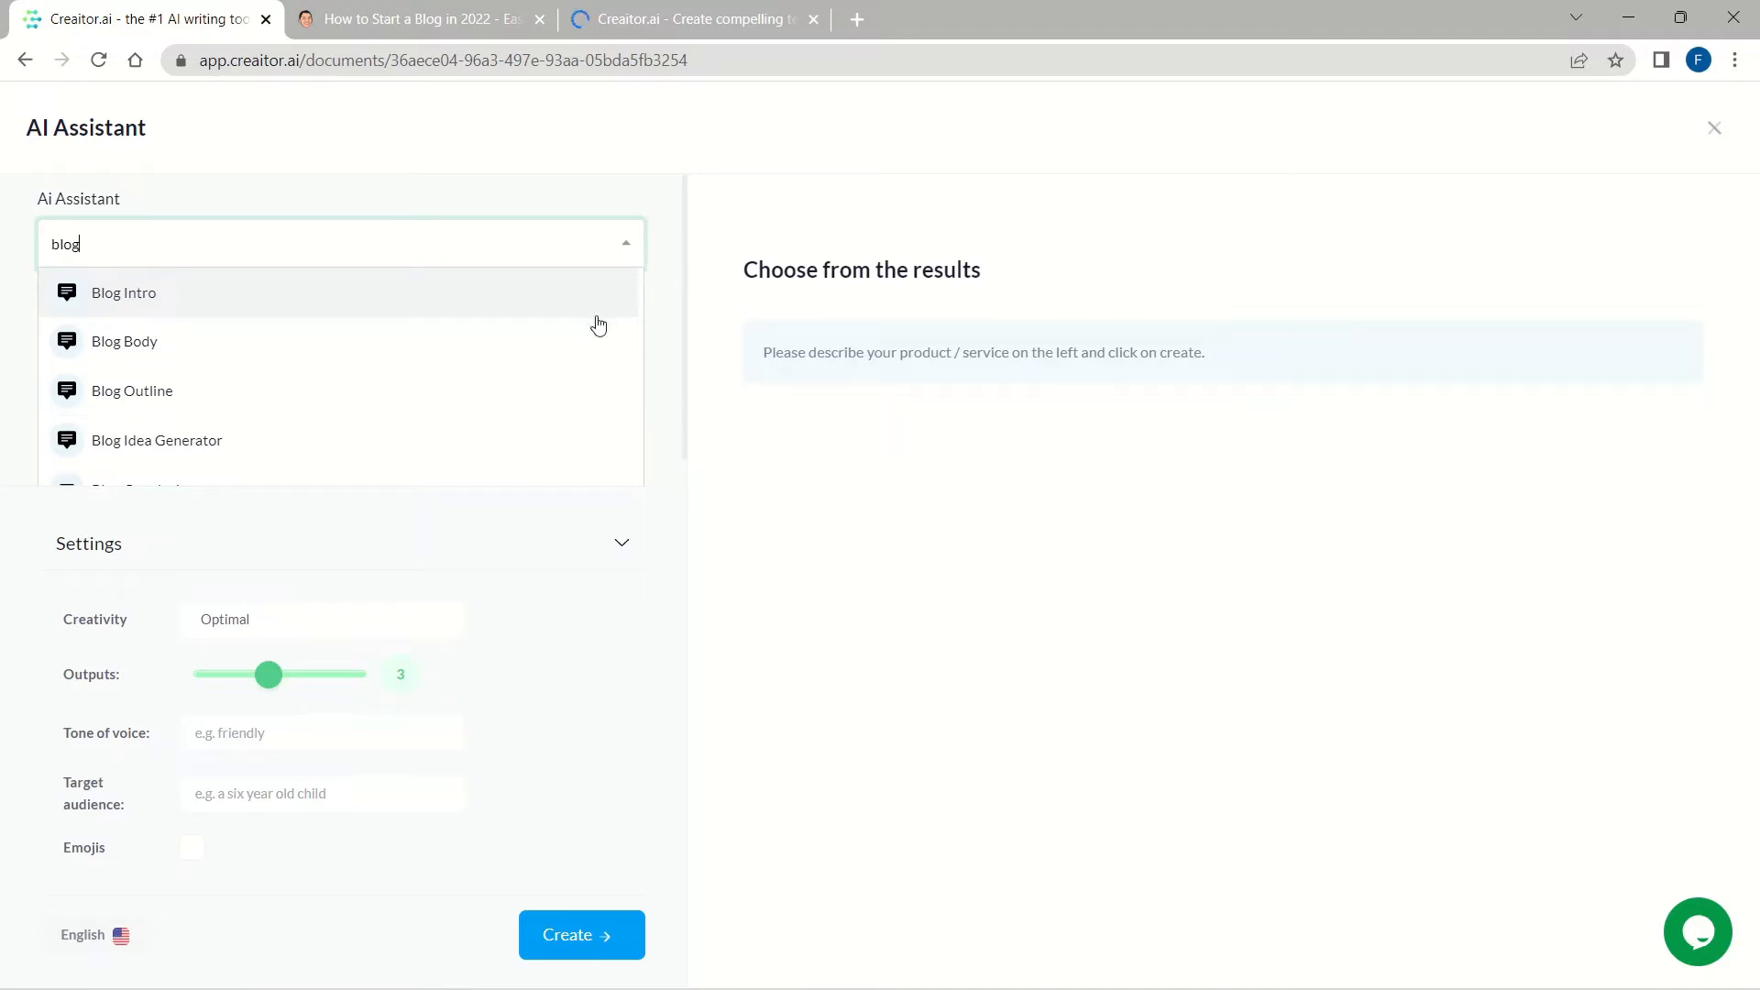
pyautogui.click(568, 340)
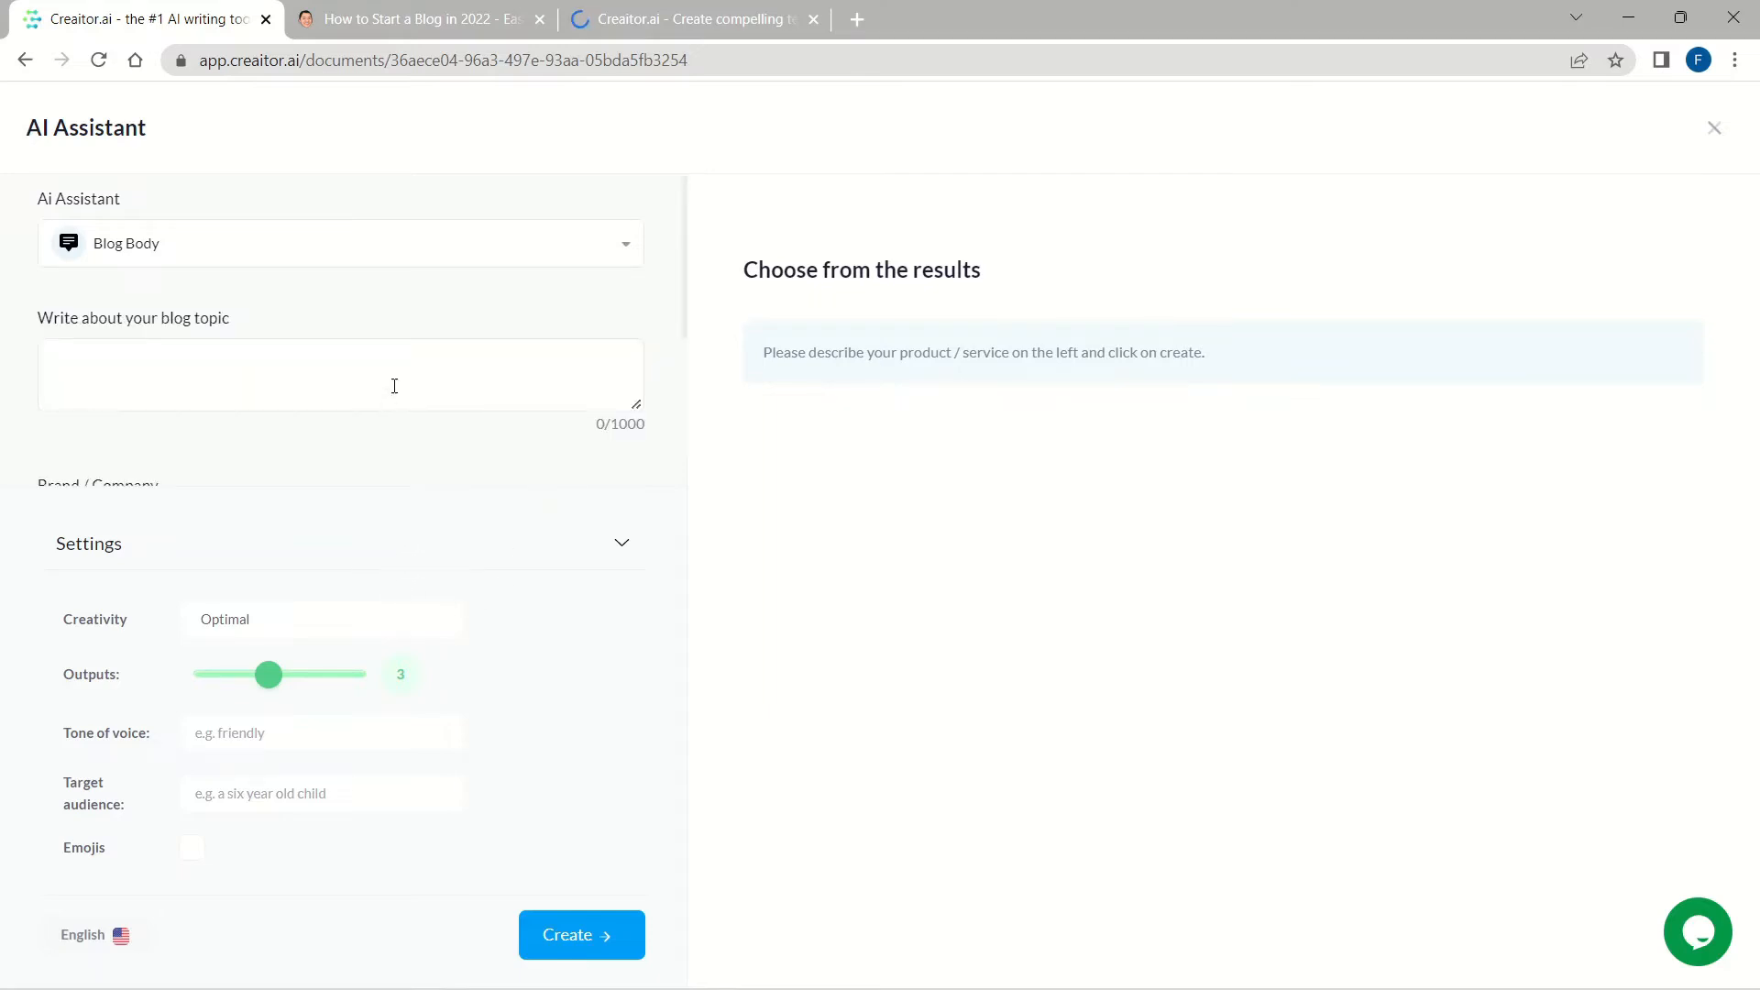
pyautogui.click(396, 385)
pyautogui.write('How to')
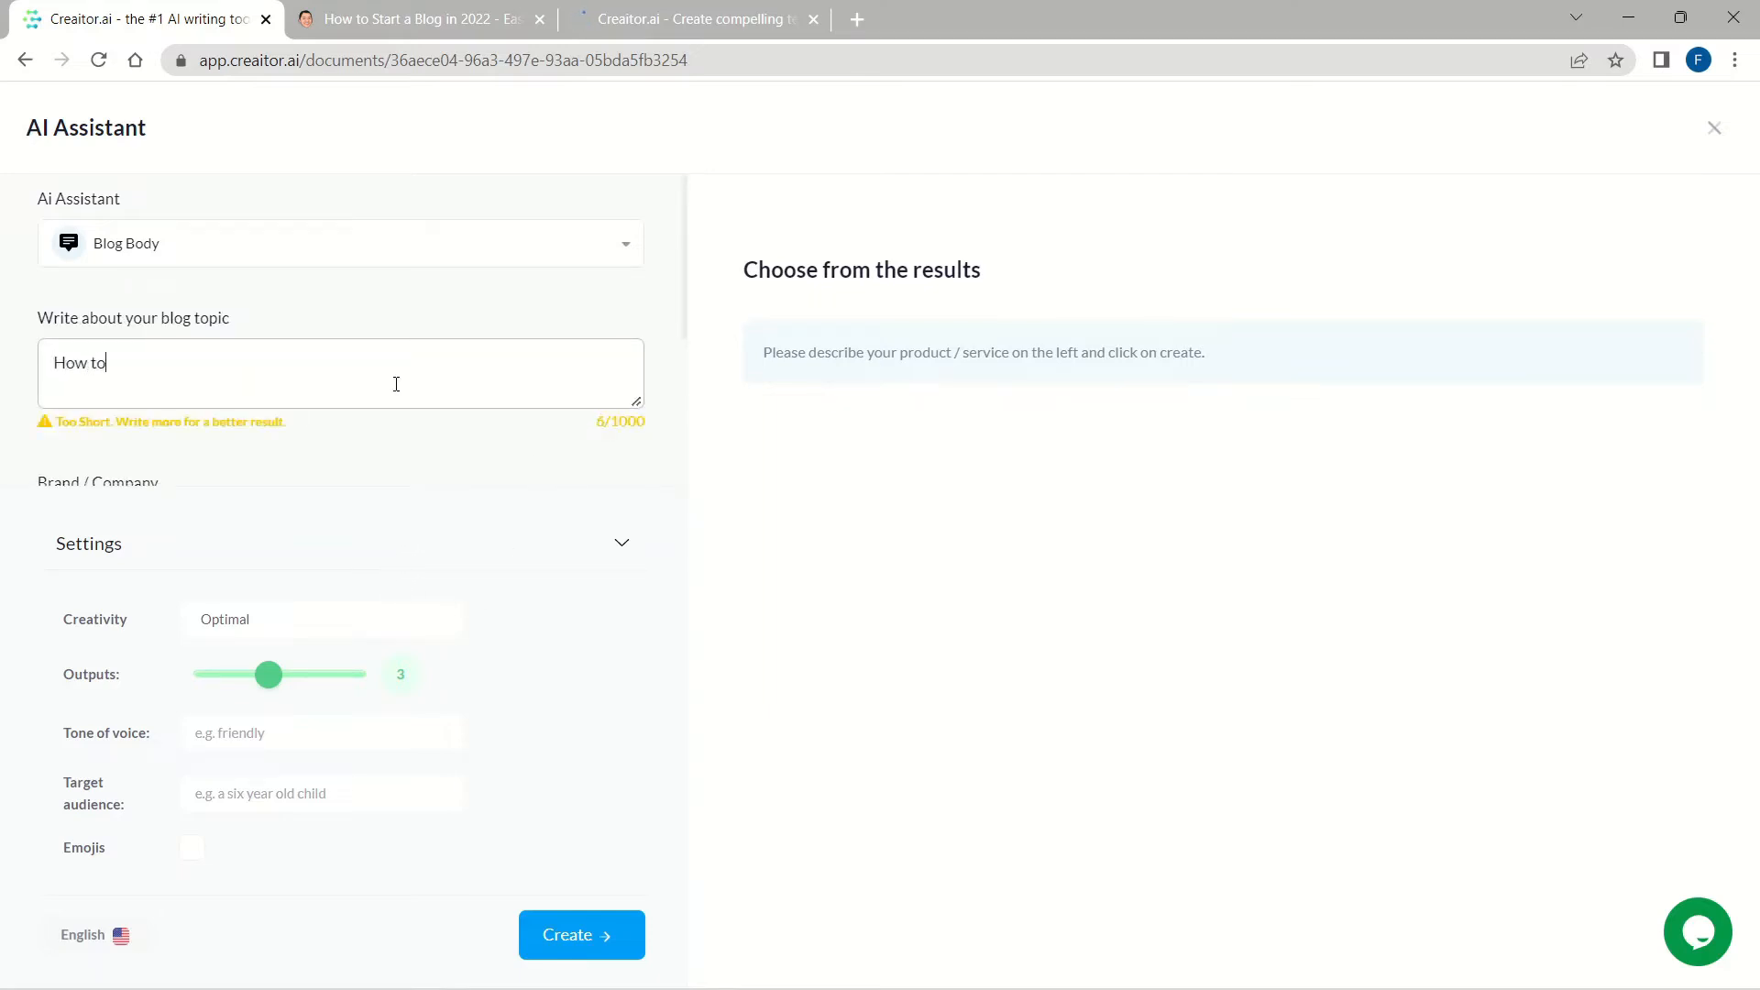
pyautogui.write(' do SEO?')
# Add the keyword "SEO" and generate the Blog Body text.
pyautogui.click(621, 550)
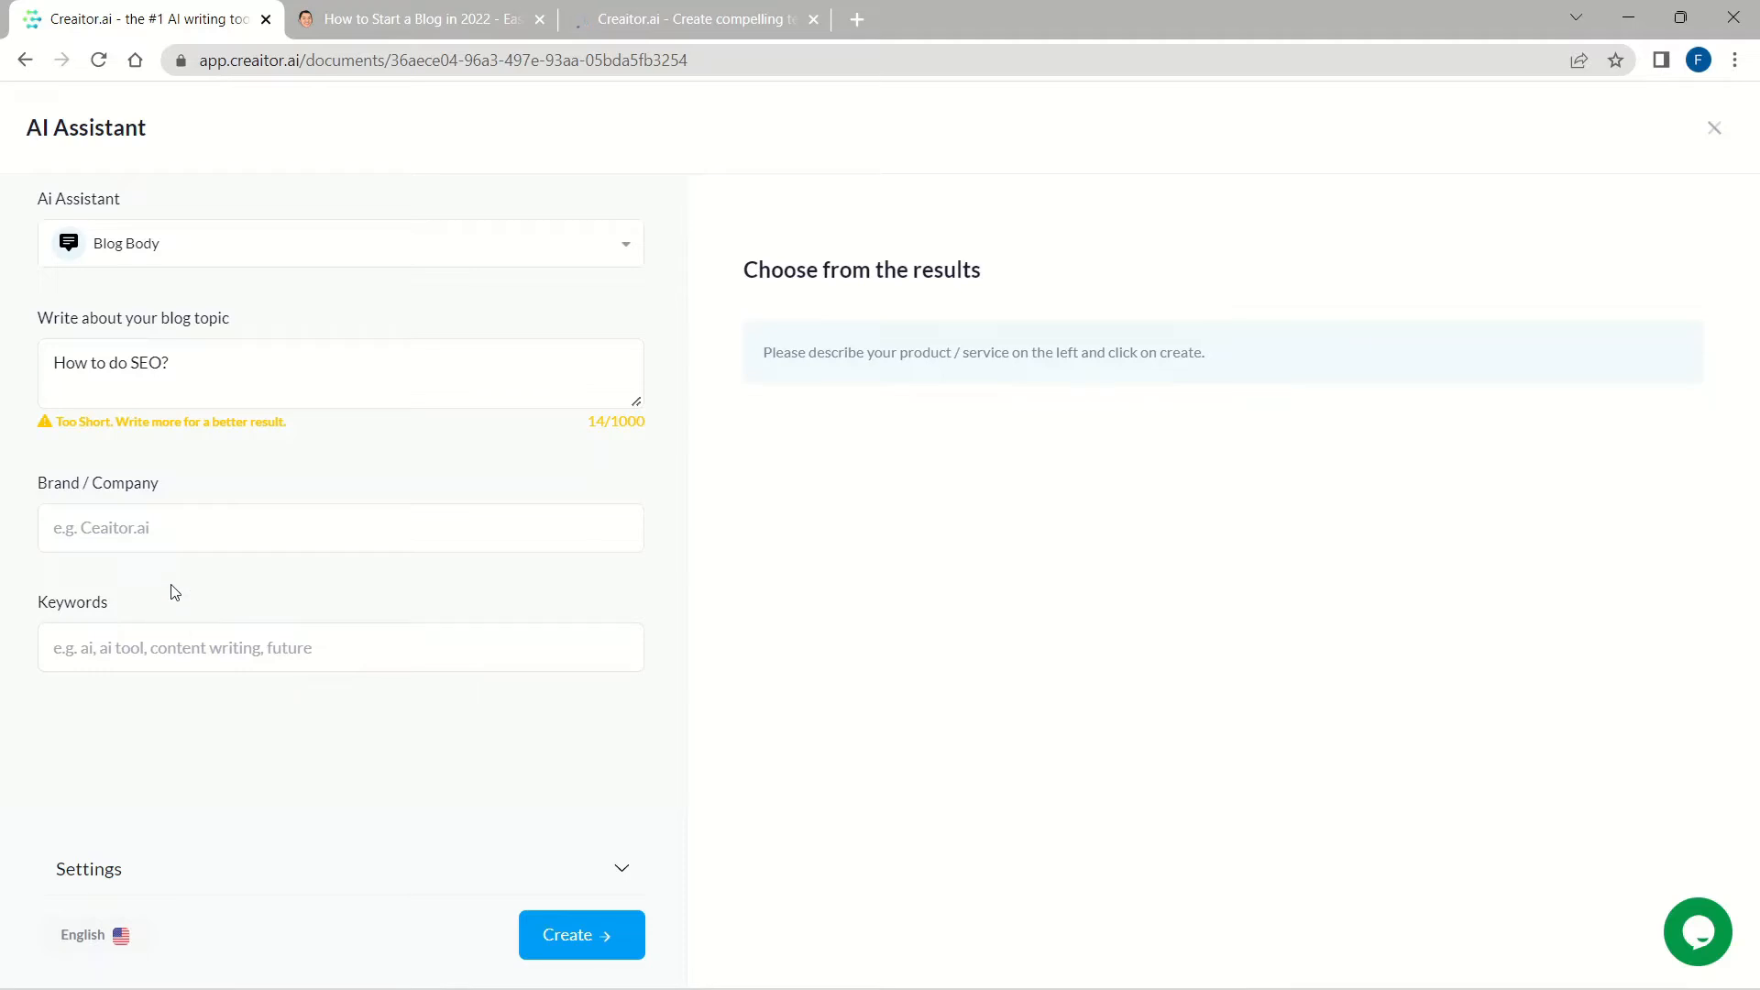
pyautogui.click(182, 642)
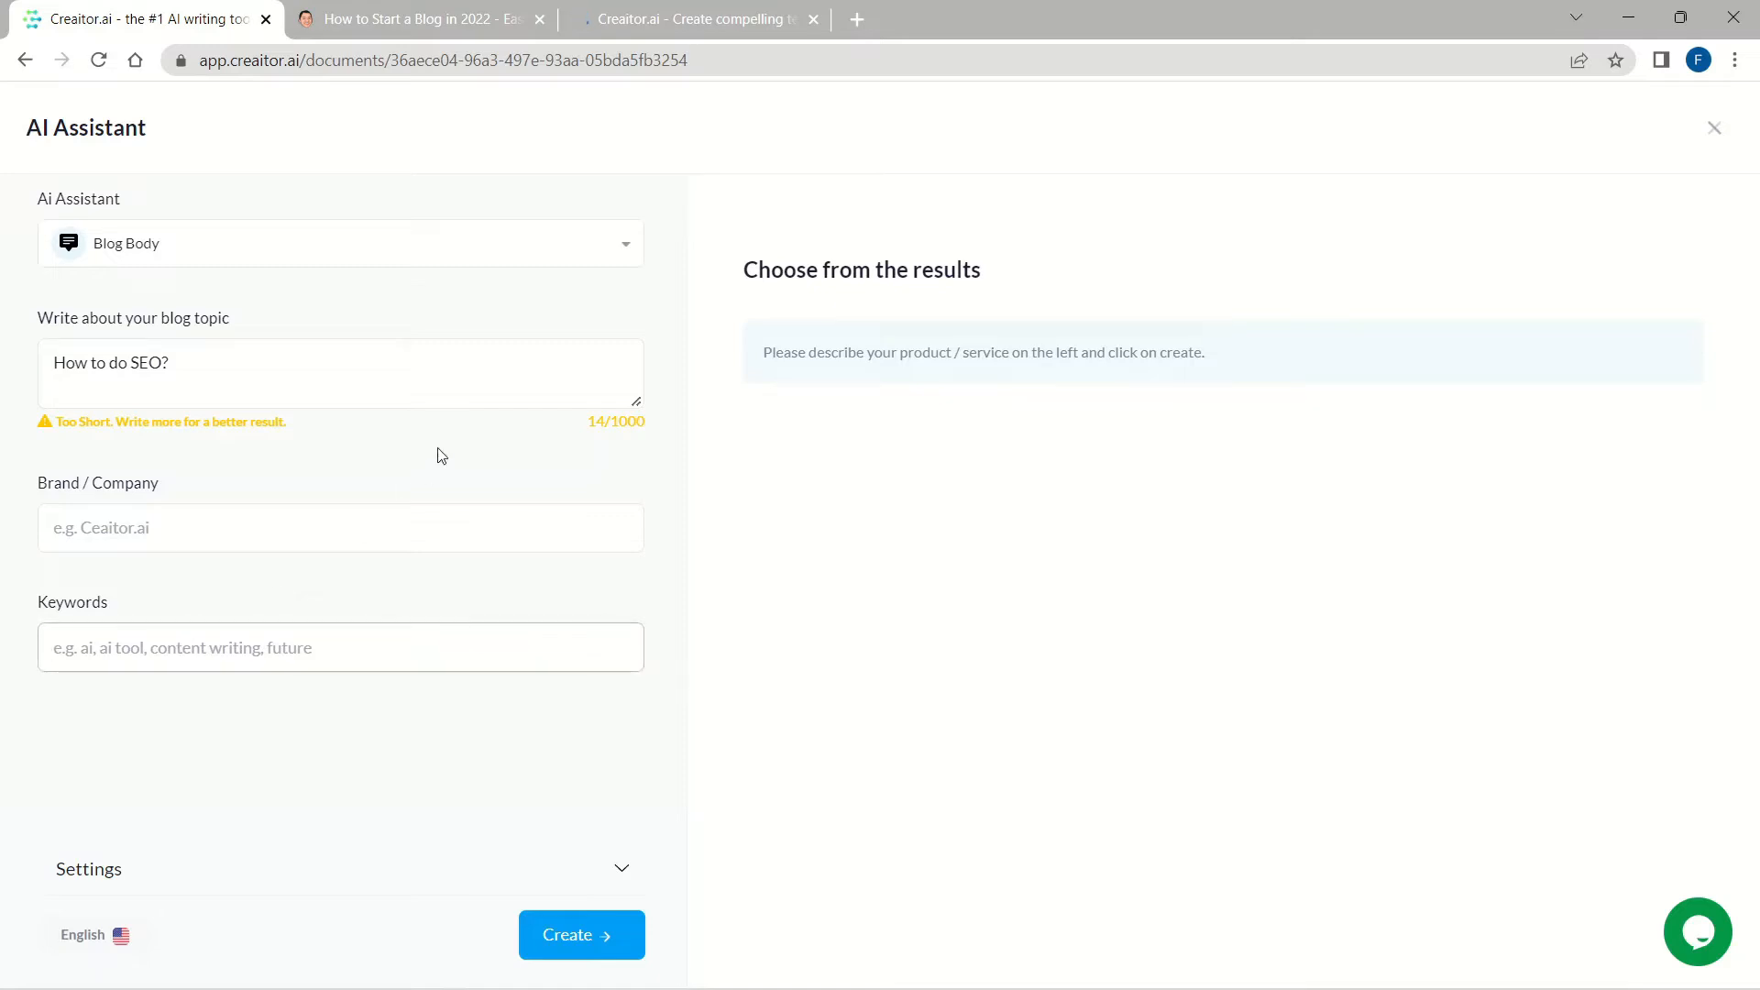
pyautogui.write('SEO')
pyautogui.click(367, 868)
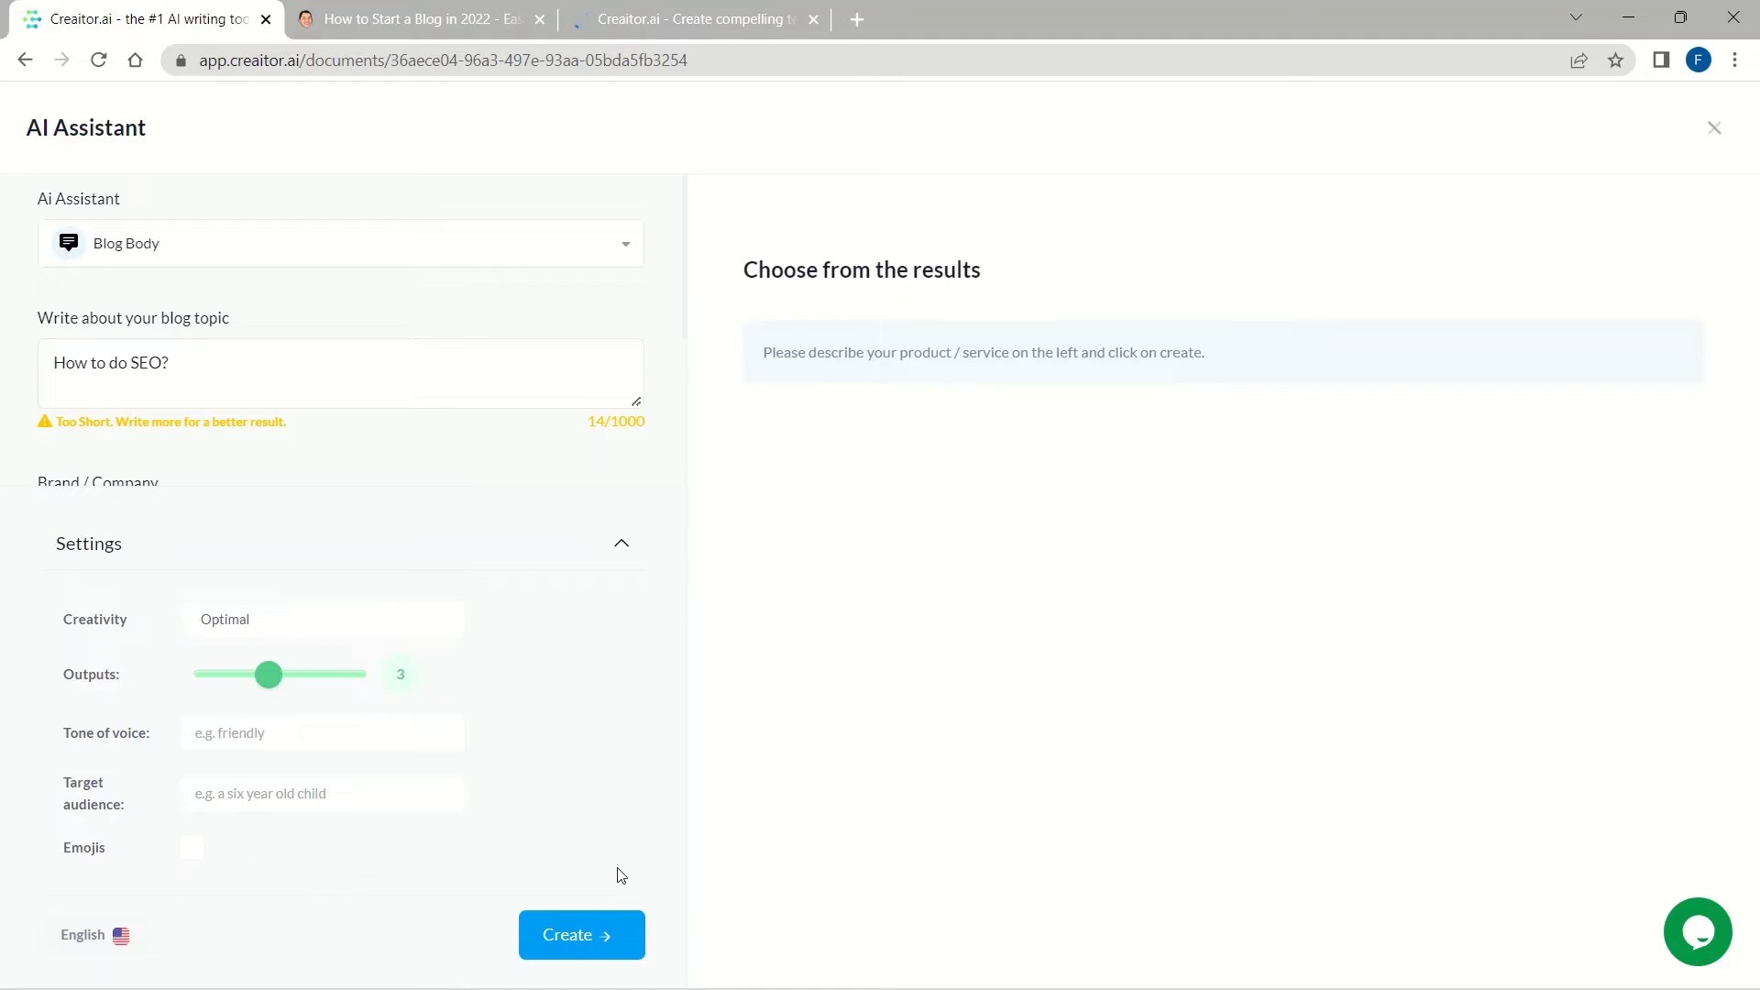
pyautogui.click(597, 934)
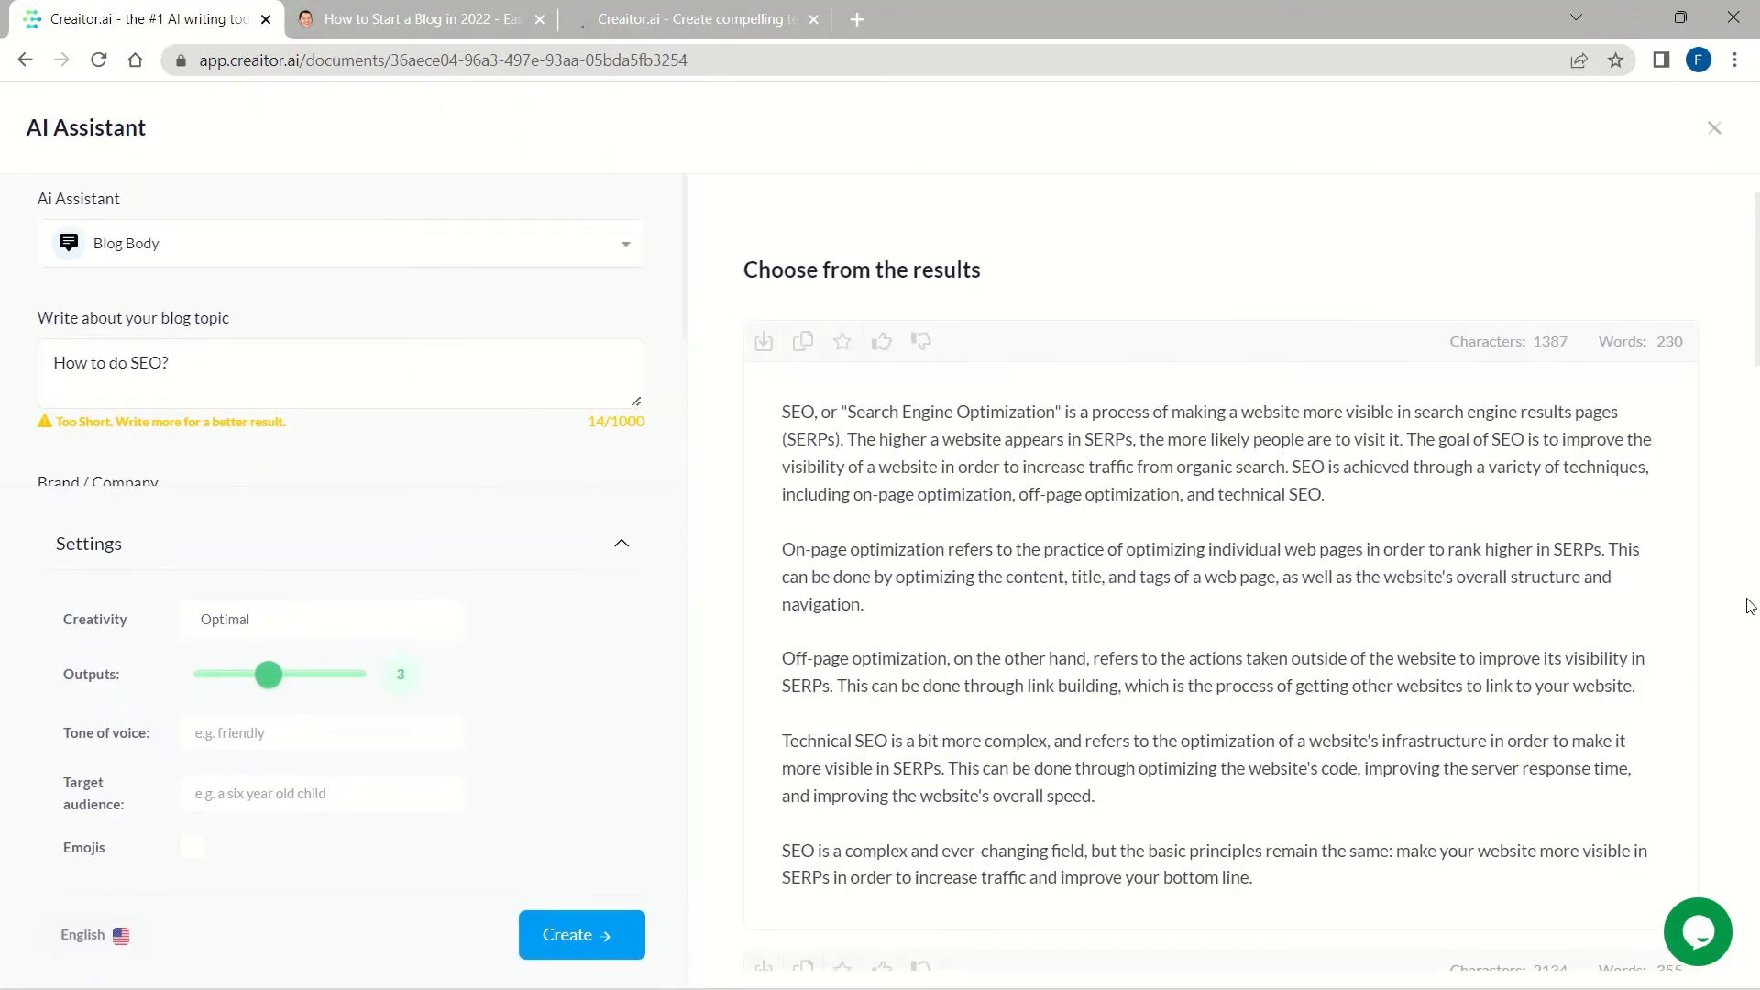
# Compare the generated SEO texts and insert the third one, which starts with "SEO is the practice of optimizing a website", into the document.
pyautogui.moveTo(1758, 273)
pyautogui.mouseDown()
pyautogui.moveTo(1757, 394)
pyautogui.moveTo(1758, 302)
pyautogui.mouseUp()
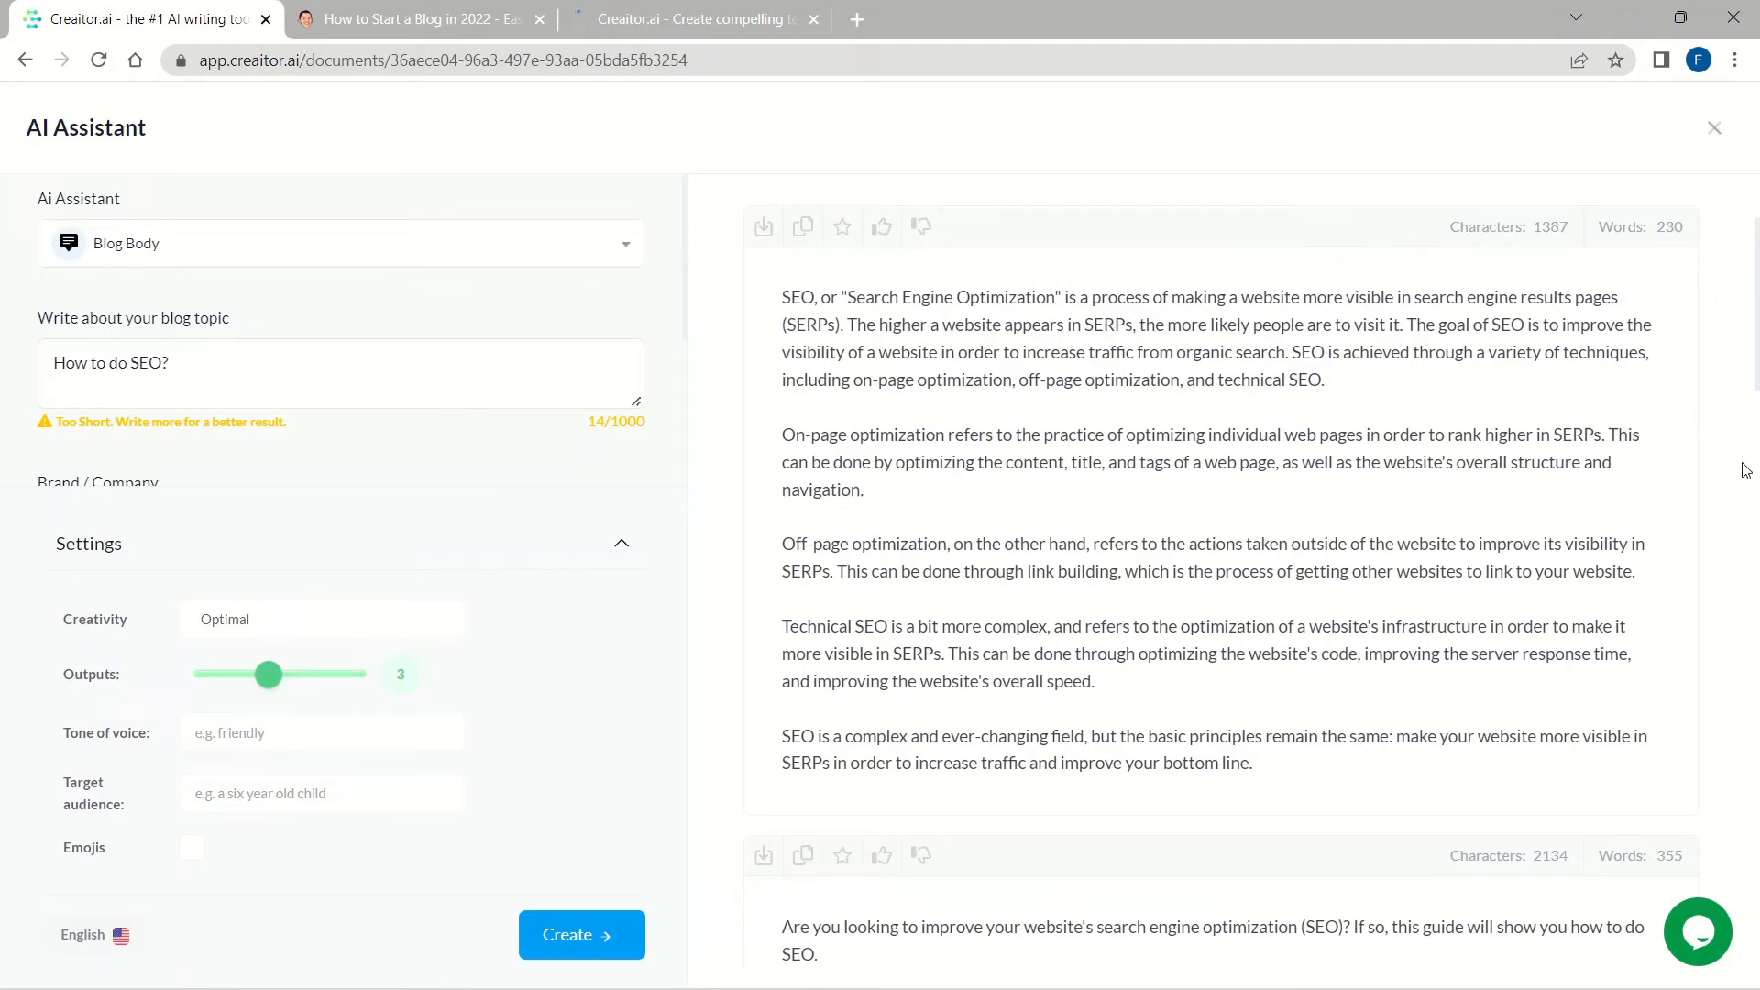
pyautogui.moveTo(1757, 351); pyautogui.dragTo(1754, 467)
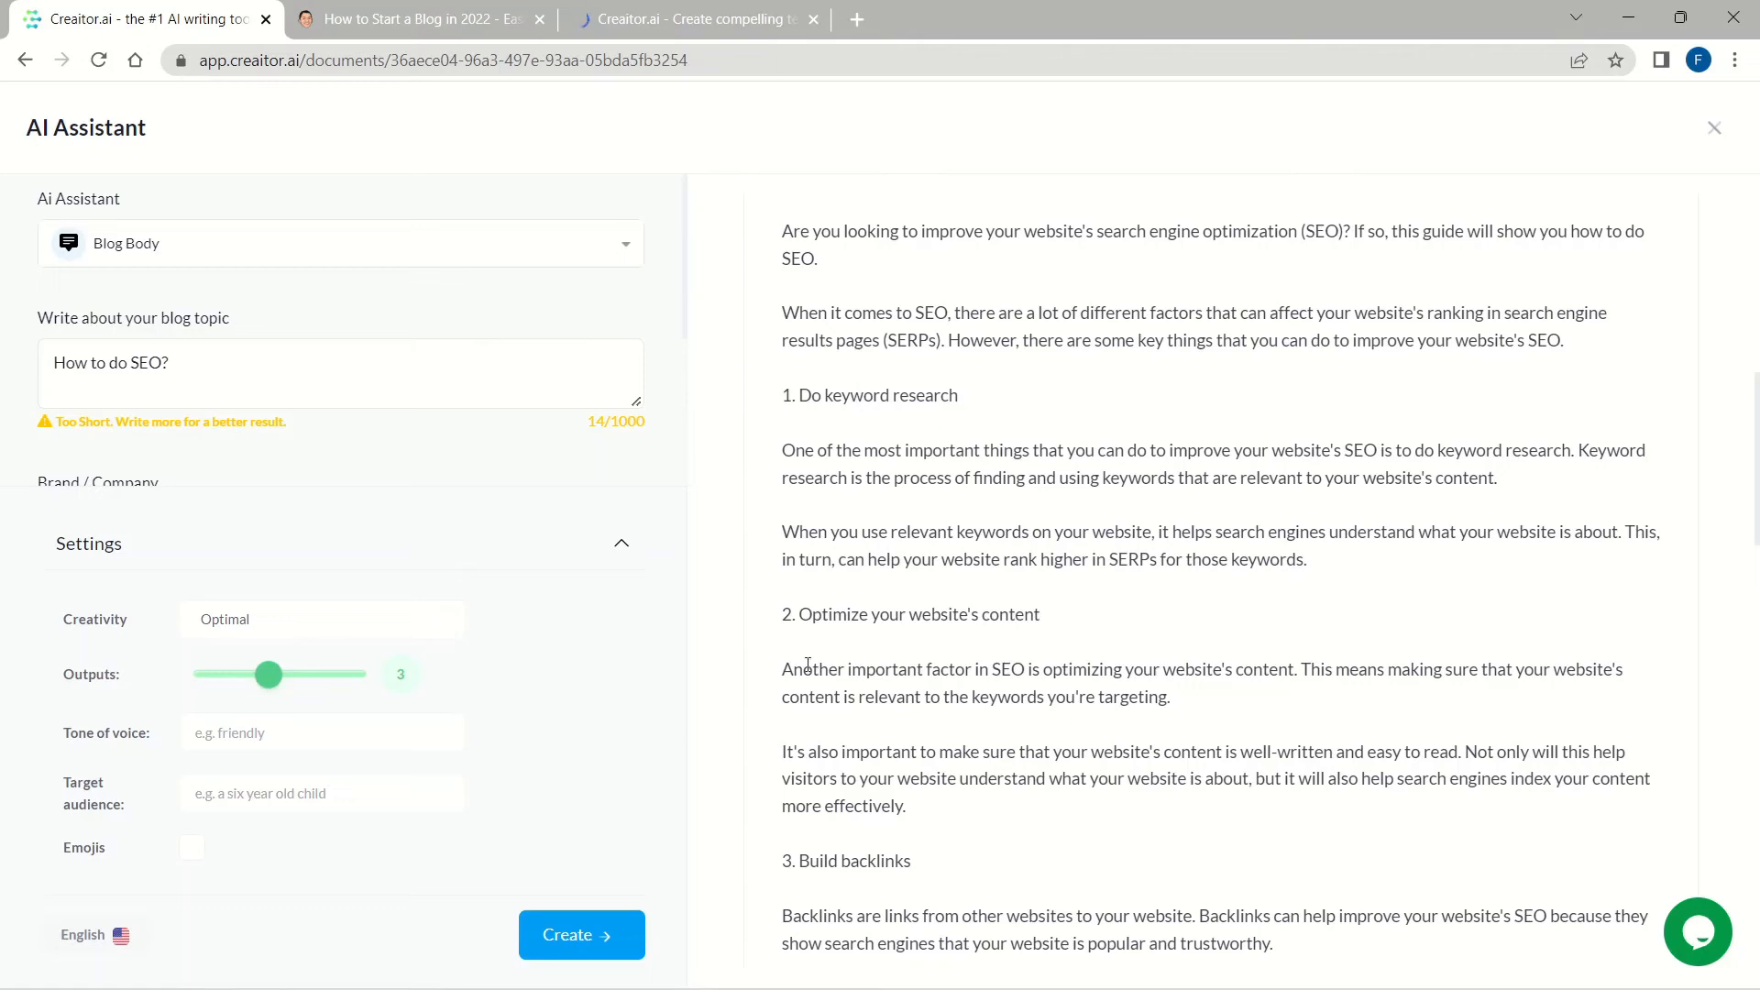
pyautogui.moveTo(1757, 507); pyautogui.dragTo(1753, 761)
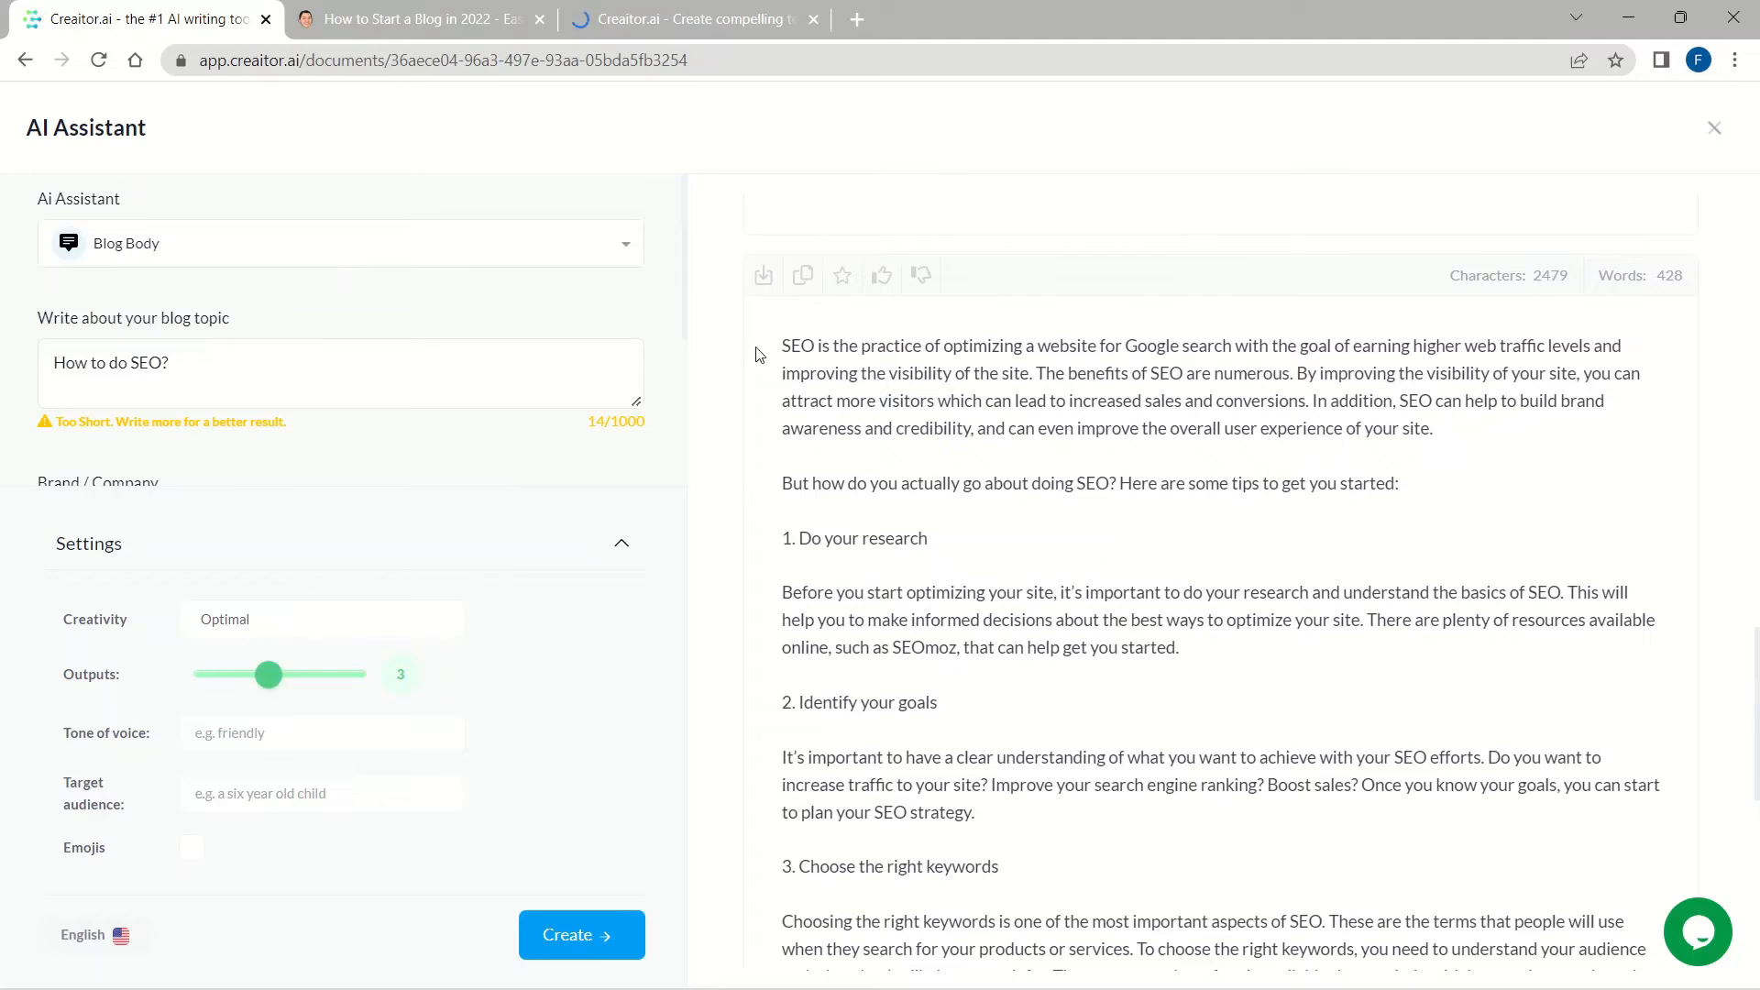
pyautogui.click(759, 284)
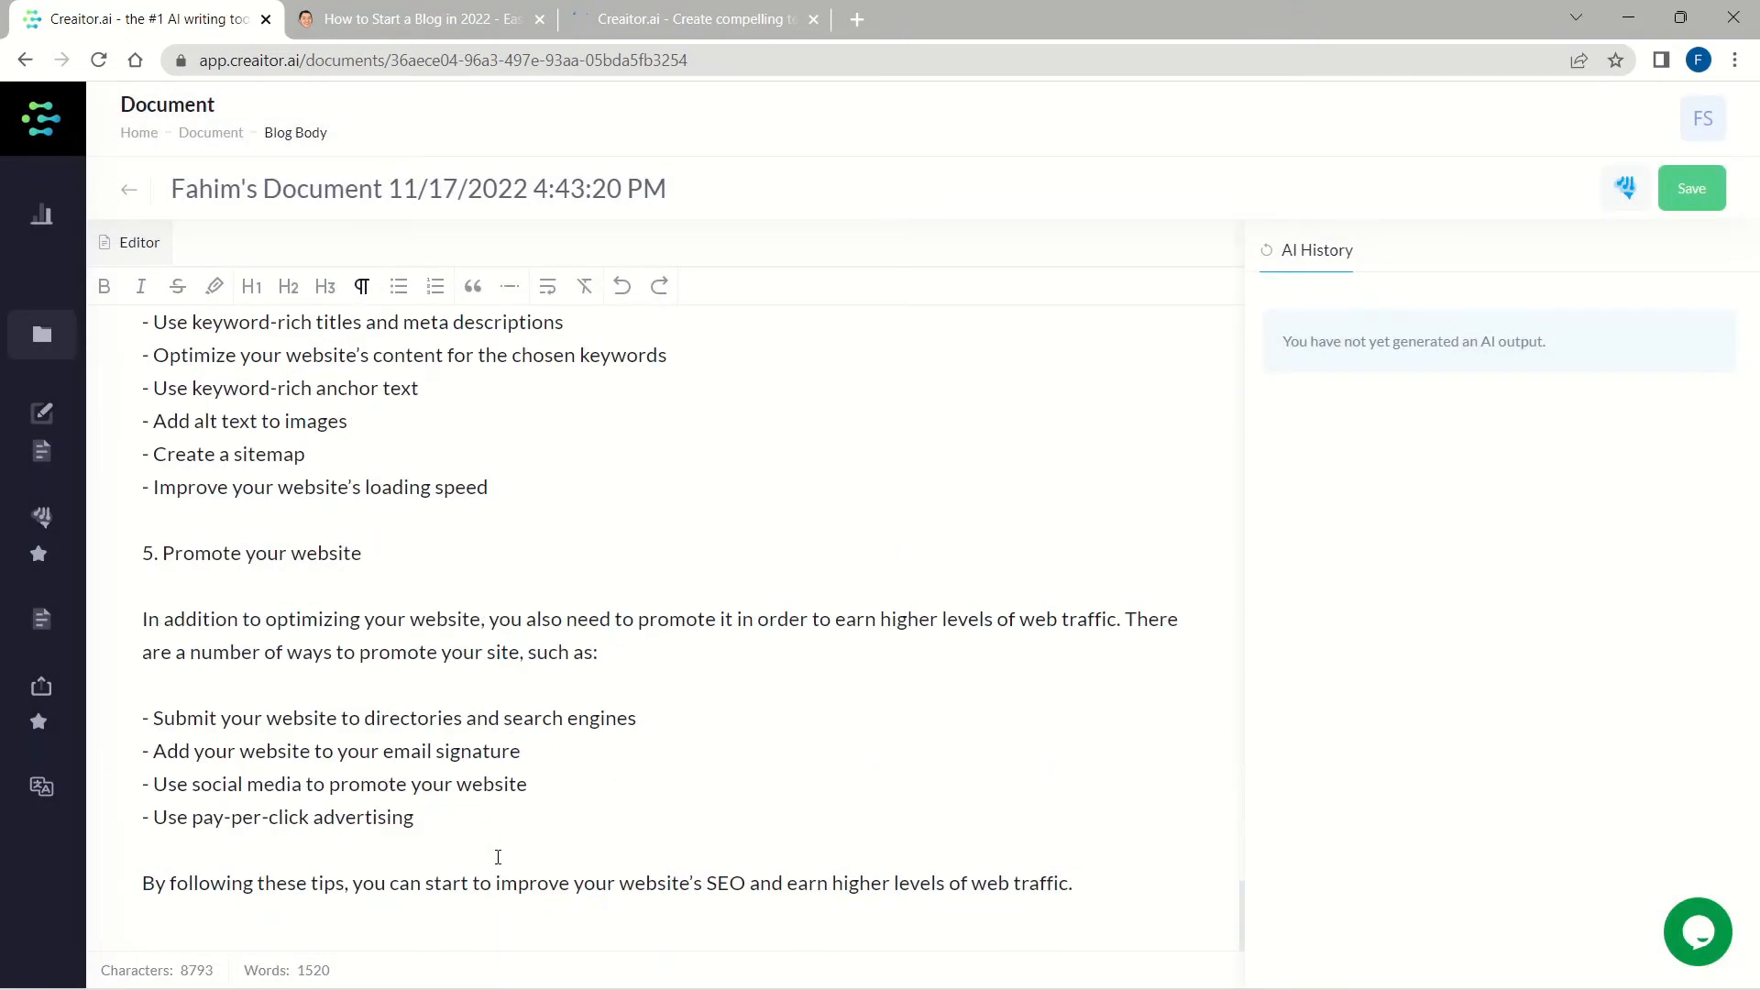
# Review the website optimization and promotion tips in the inserted SEO text and check the document's word count.
pyautogui.scroll(4, 473, 780)
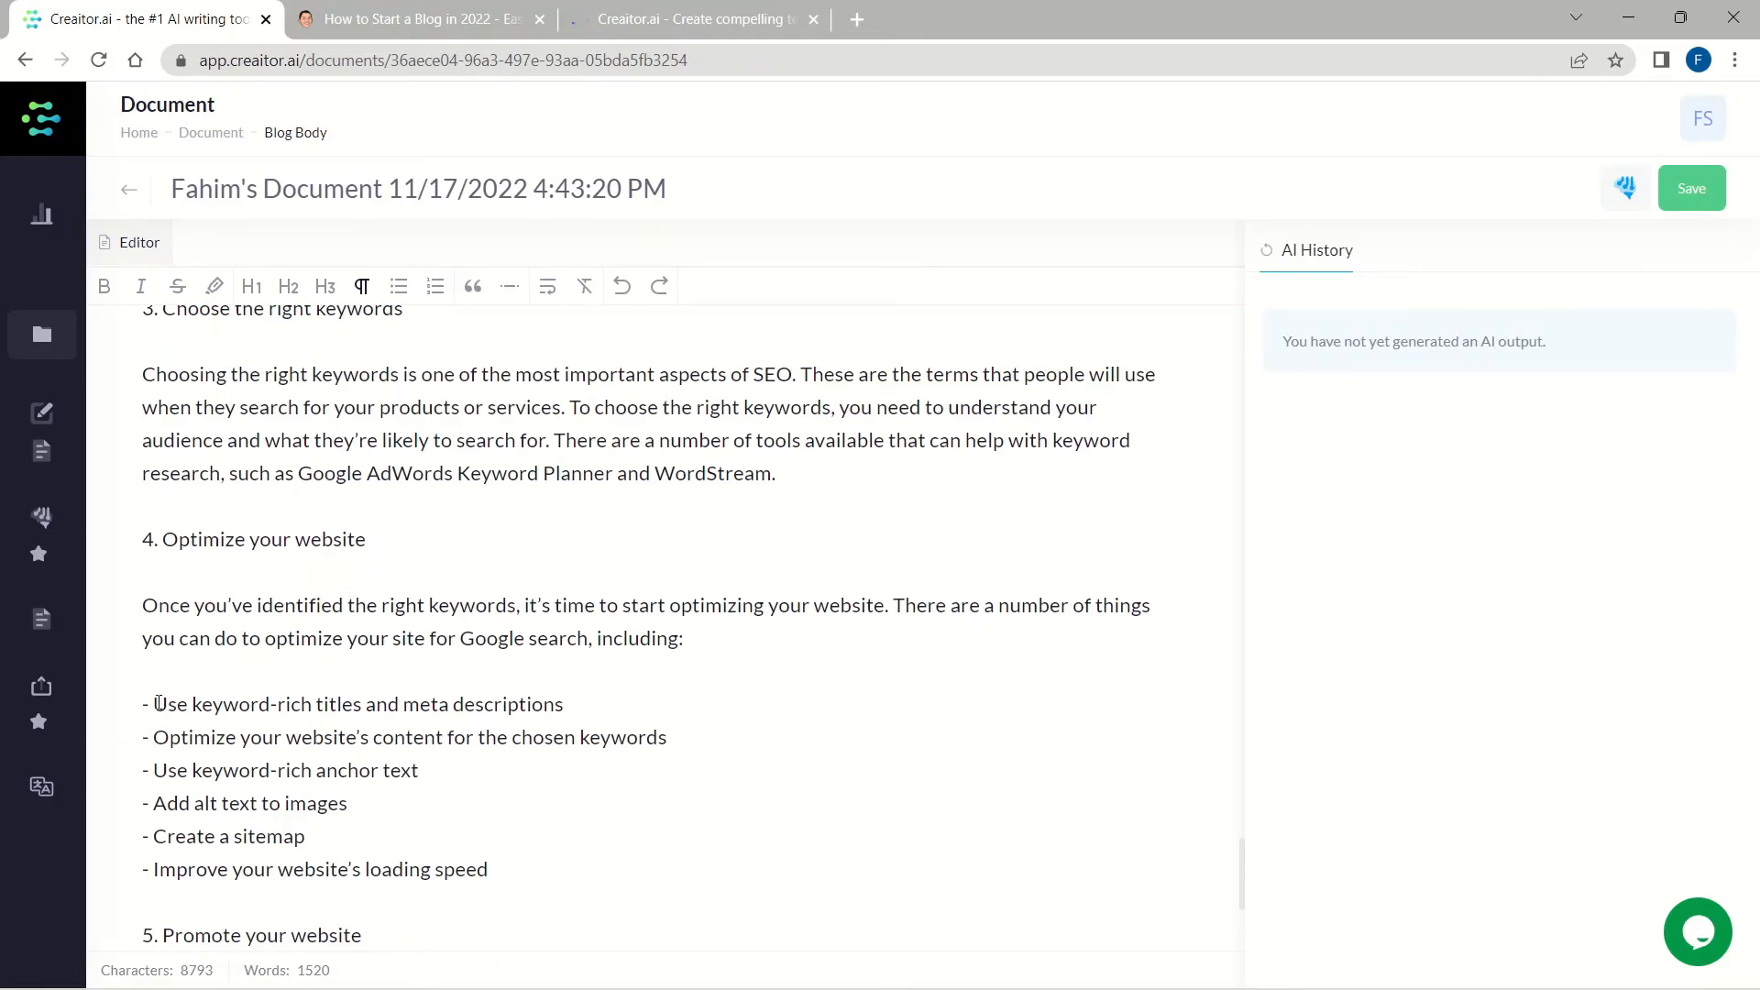
pyautogui.moveTo(158, 704); pyautogui.dragTo(483, 879)
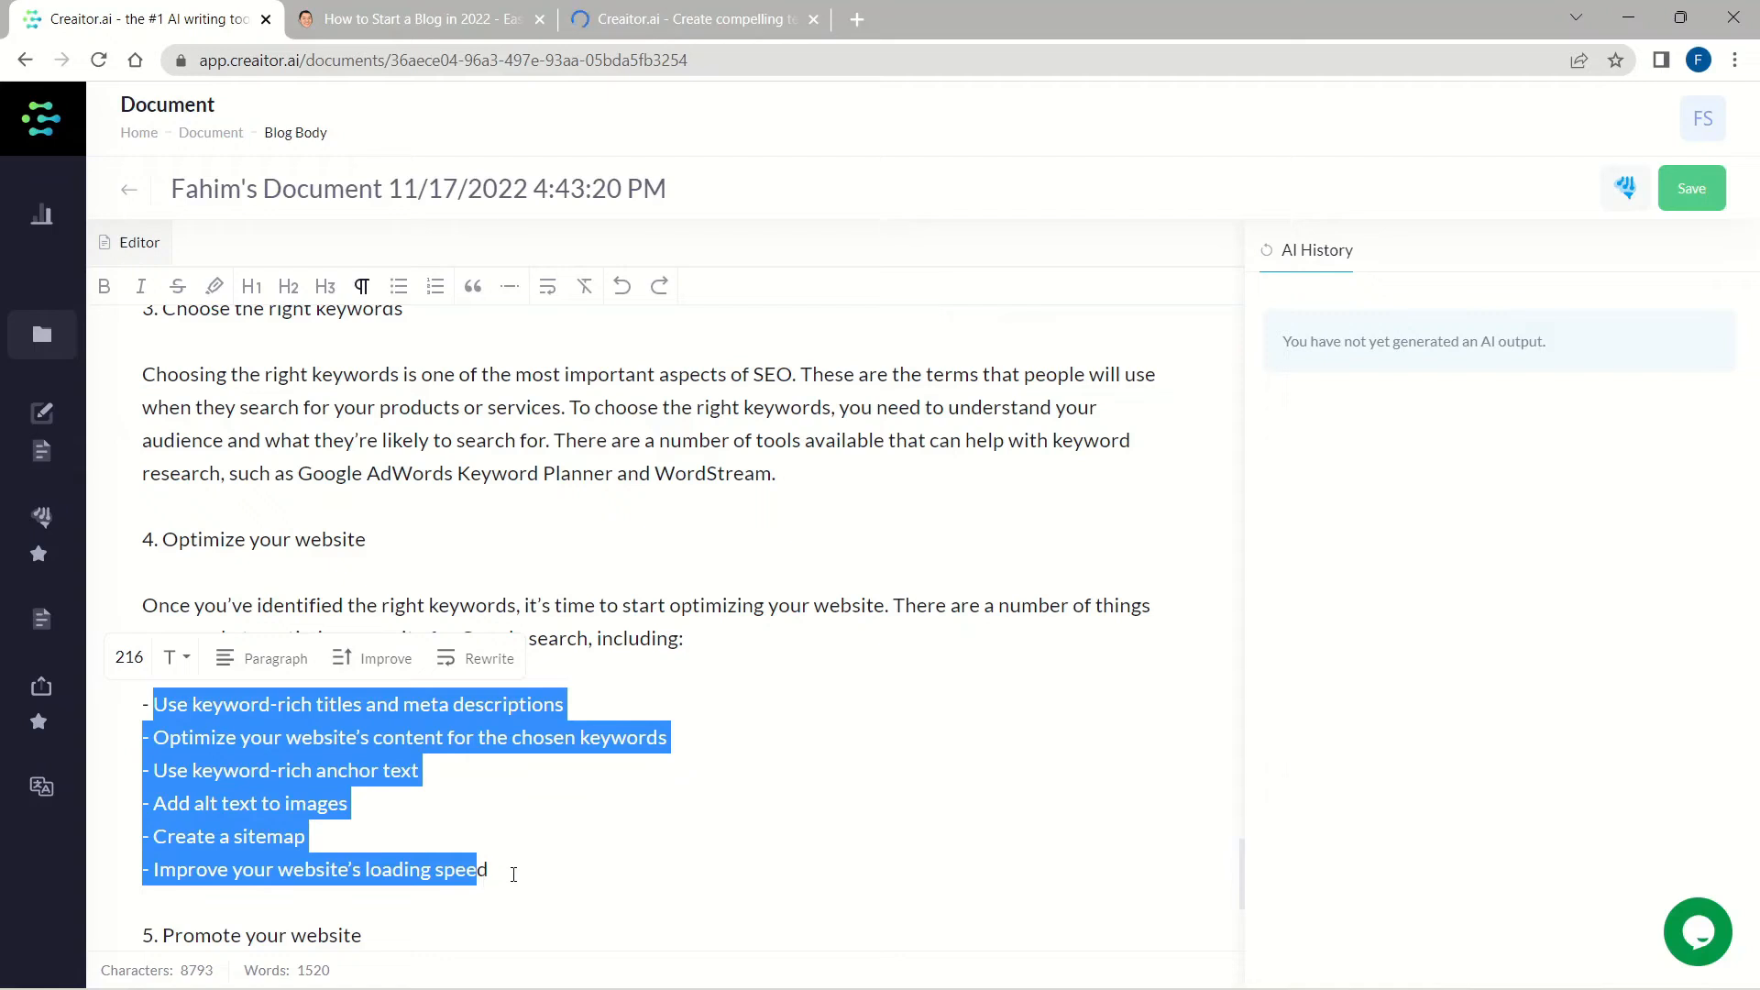
pyautogui.click(513, 874)
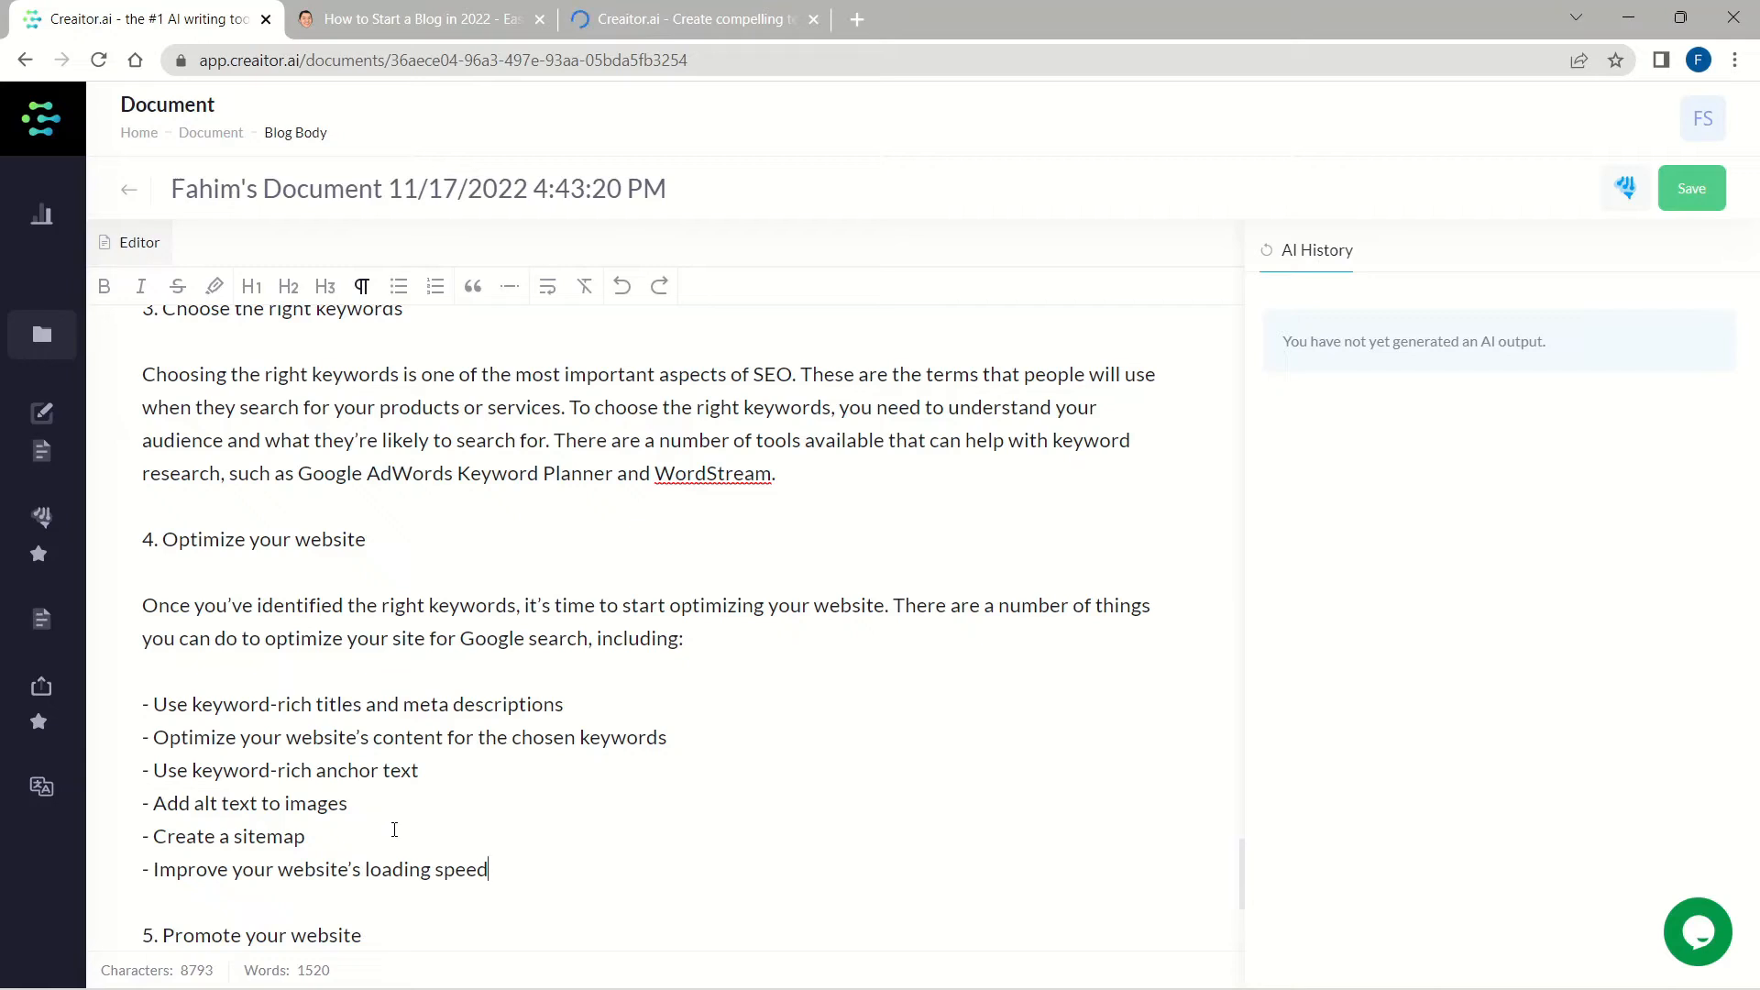
pyautogui.scroll(-4, 433, 822)
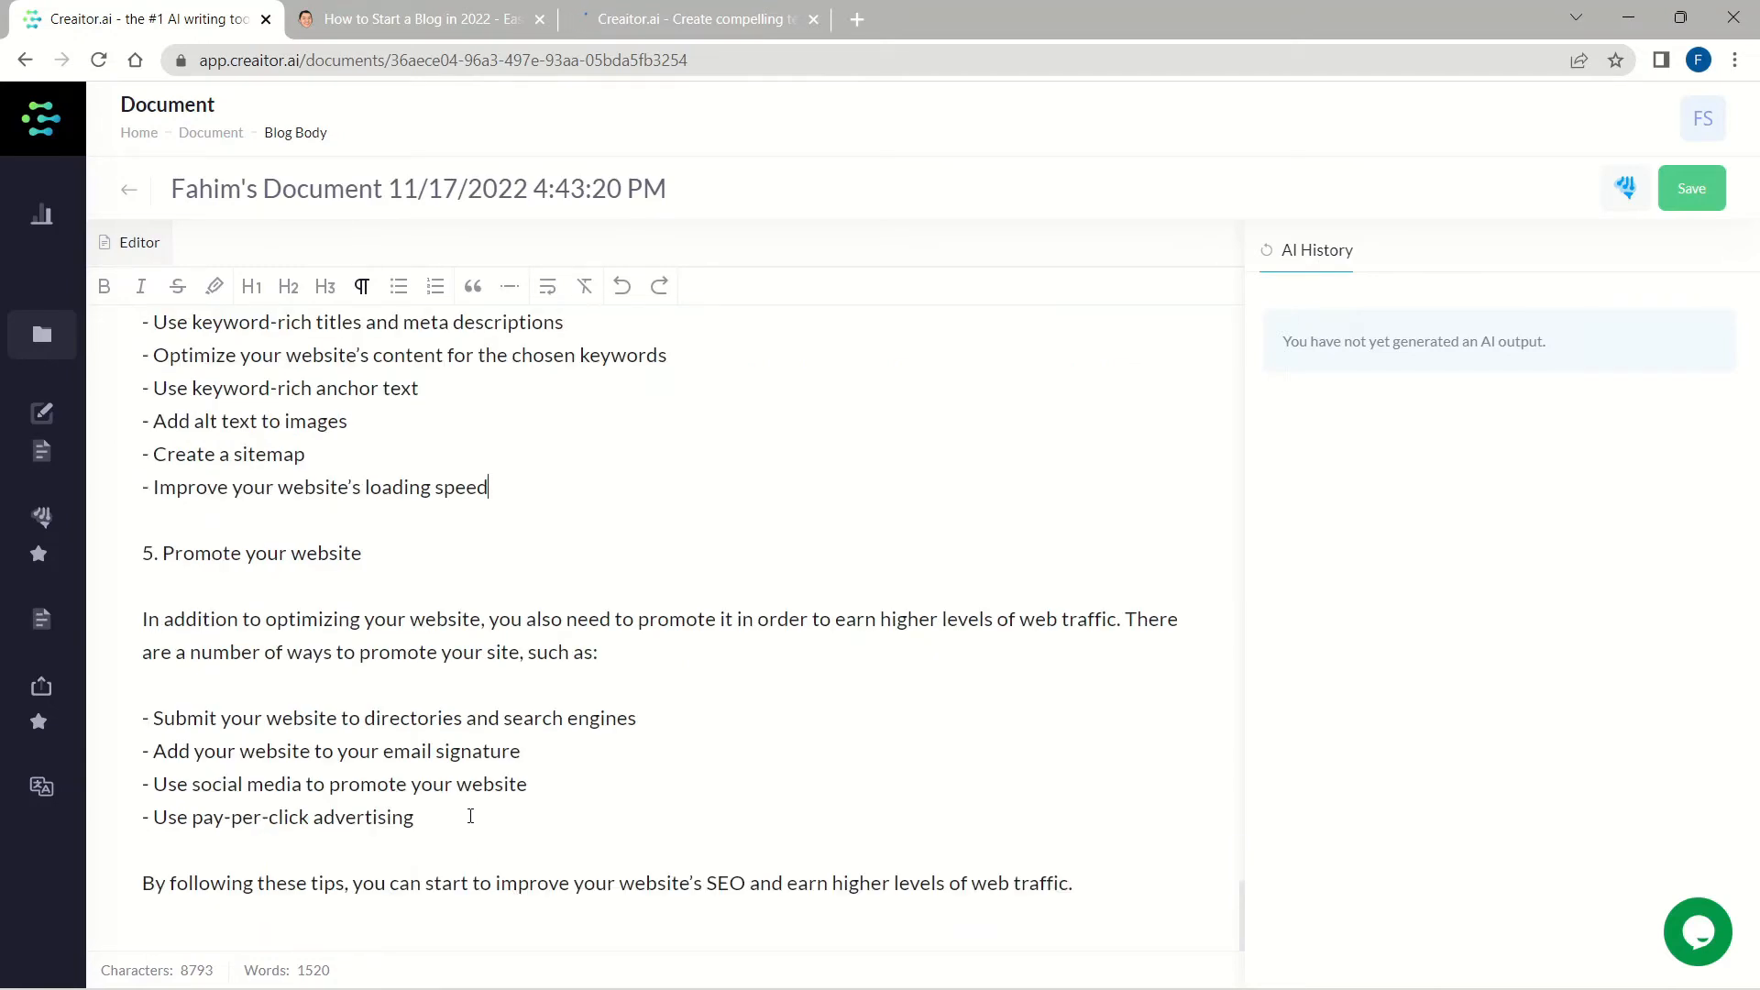
pyautogui.moveTo(348, 969); pyautogui.dragTo(296, 970)
pyautogui.click(400, 981)
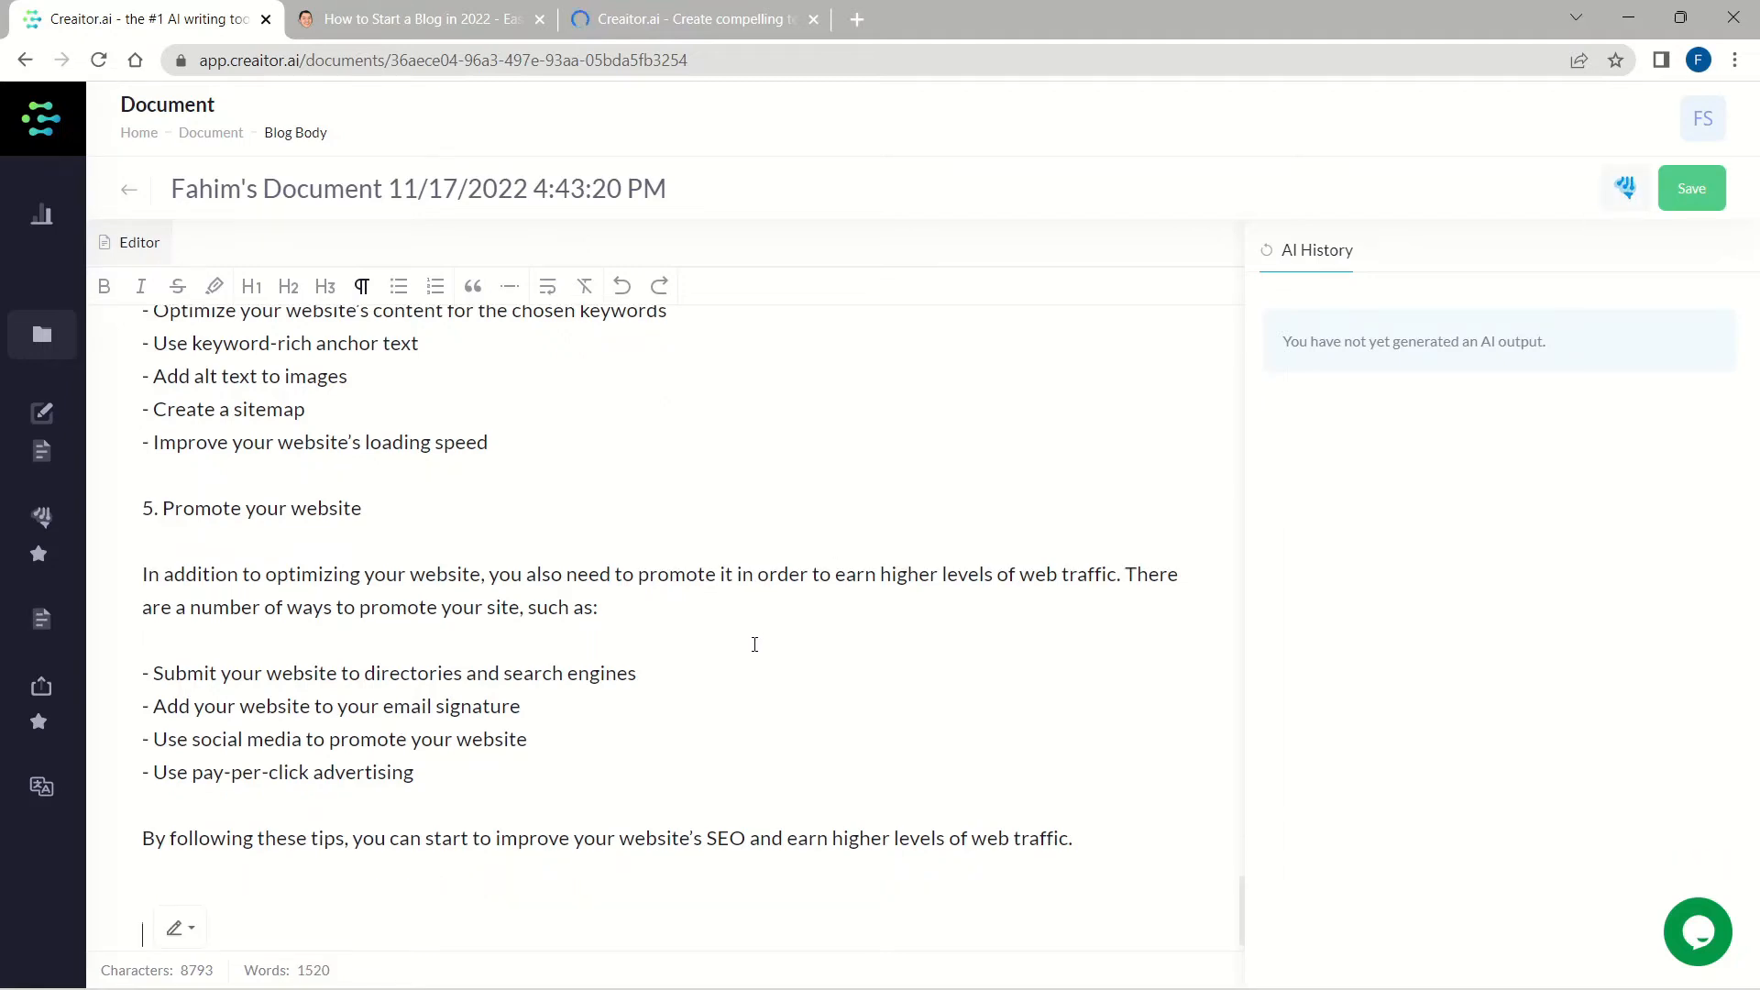
# Generate Blog Body texts with the AI Assistant for the topic "how to make money from a blog?".
pyautogui.click(1621, 190)
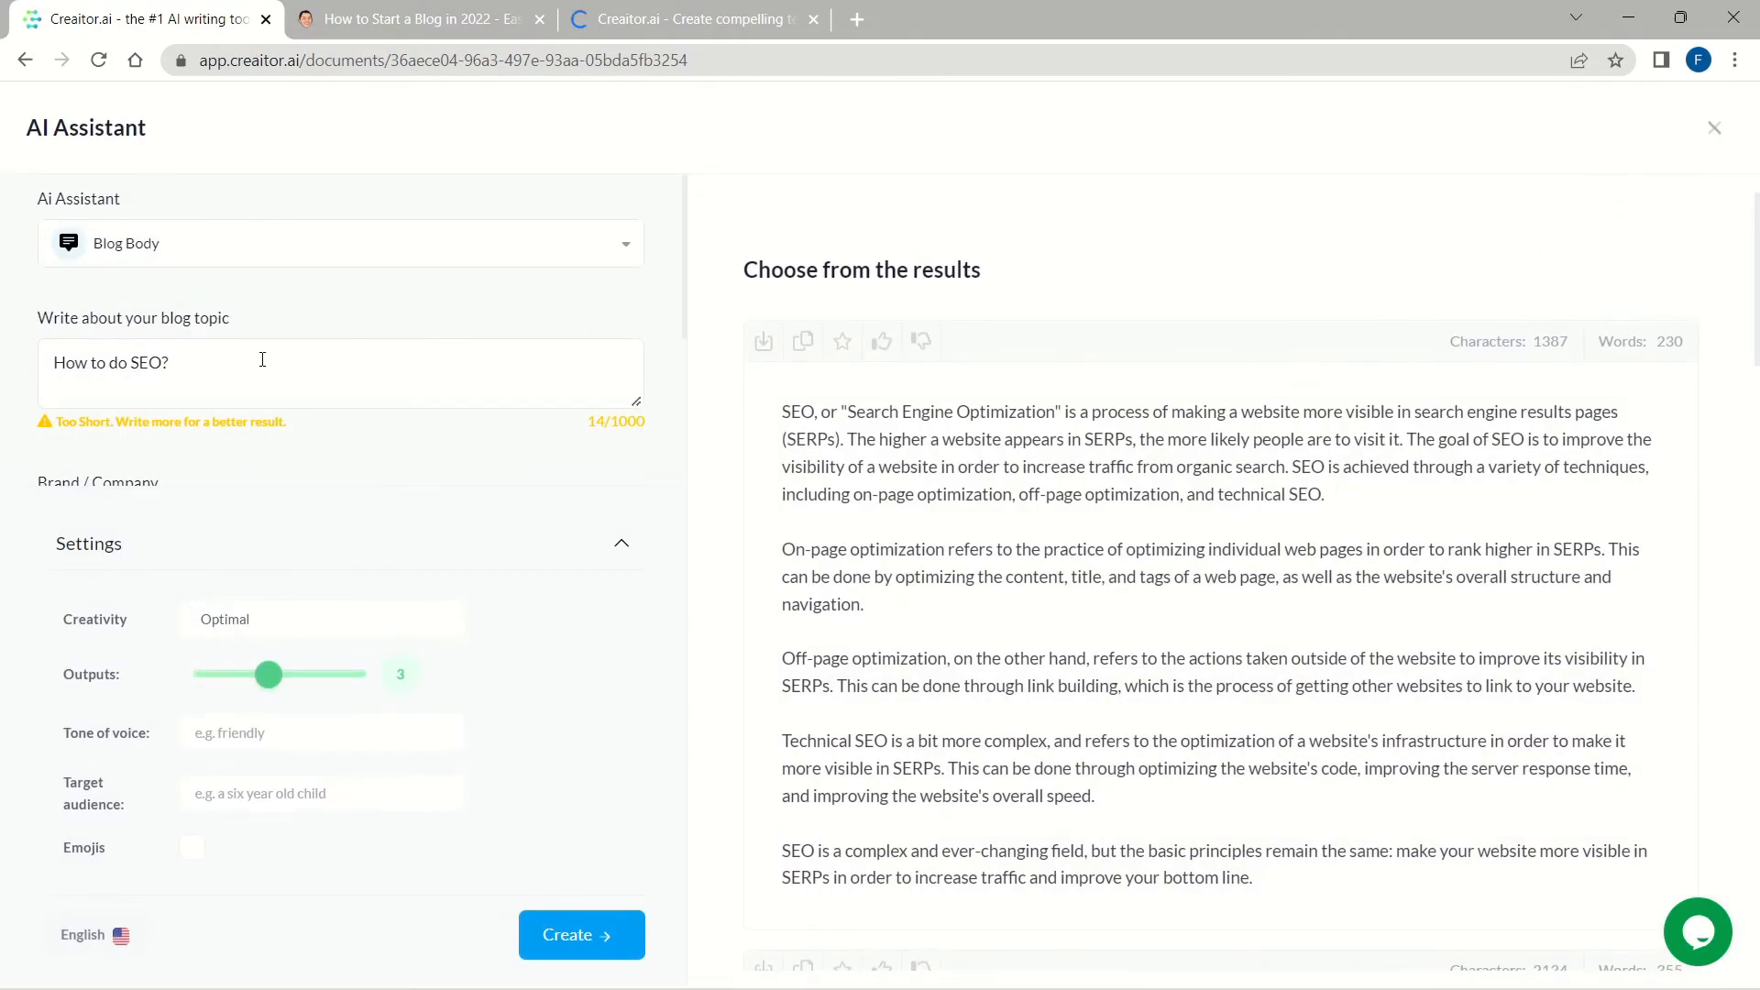
pyautogui.moveTo(263, 361); pyautogui.dragTo(3, 362)
pyautogui.write('how')
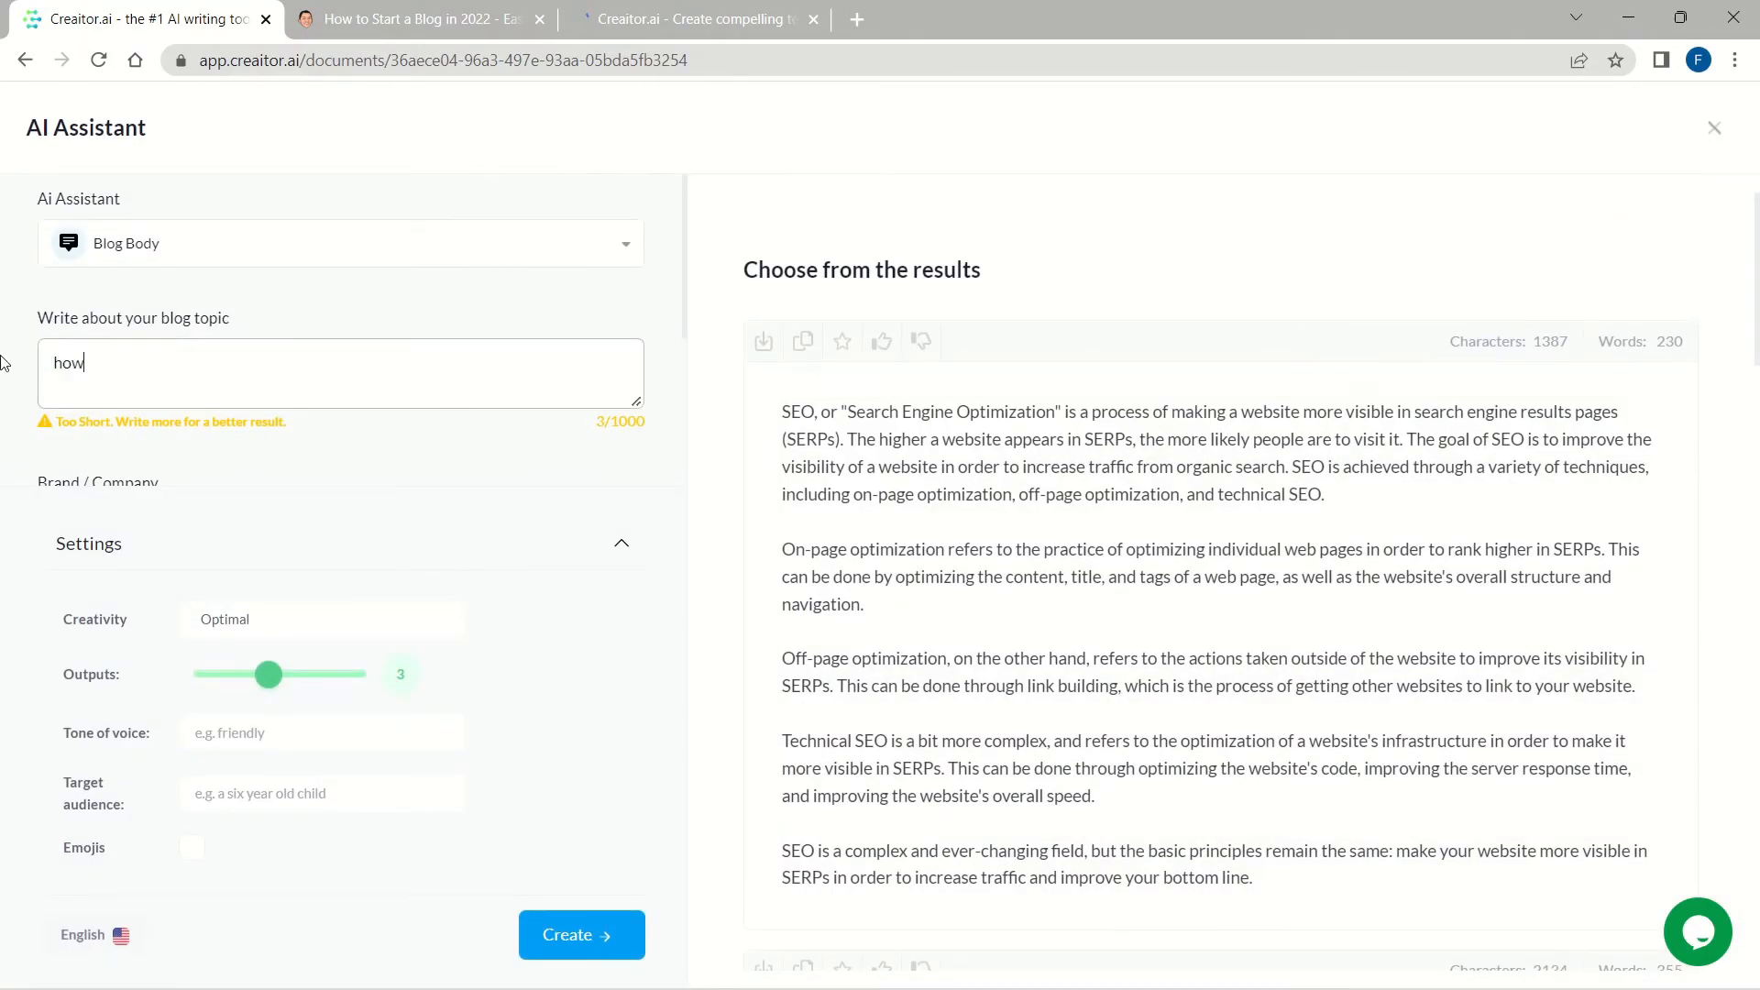
pyautogui.write(' to make money frm')
pyautogui.press('BackSpace')
pyautogui.press('BackSpace')
pyautogui.write('rom a blog?')
pyautogui.click(548, 935)
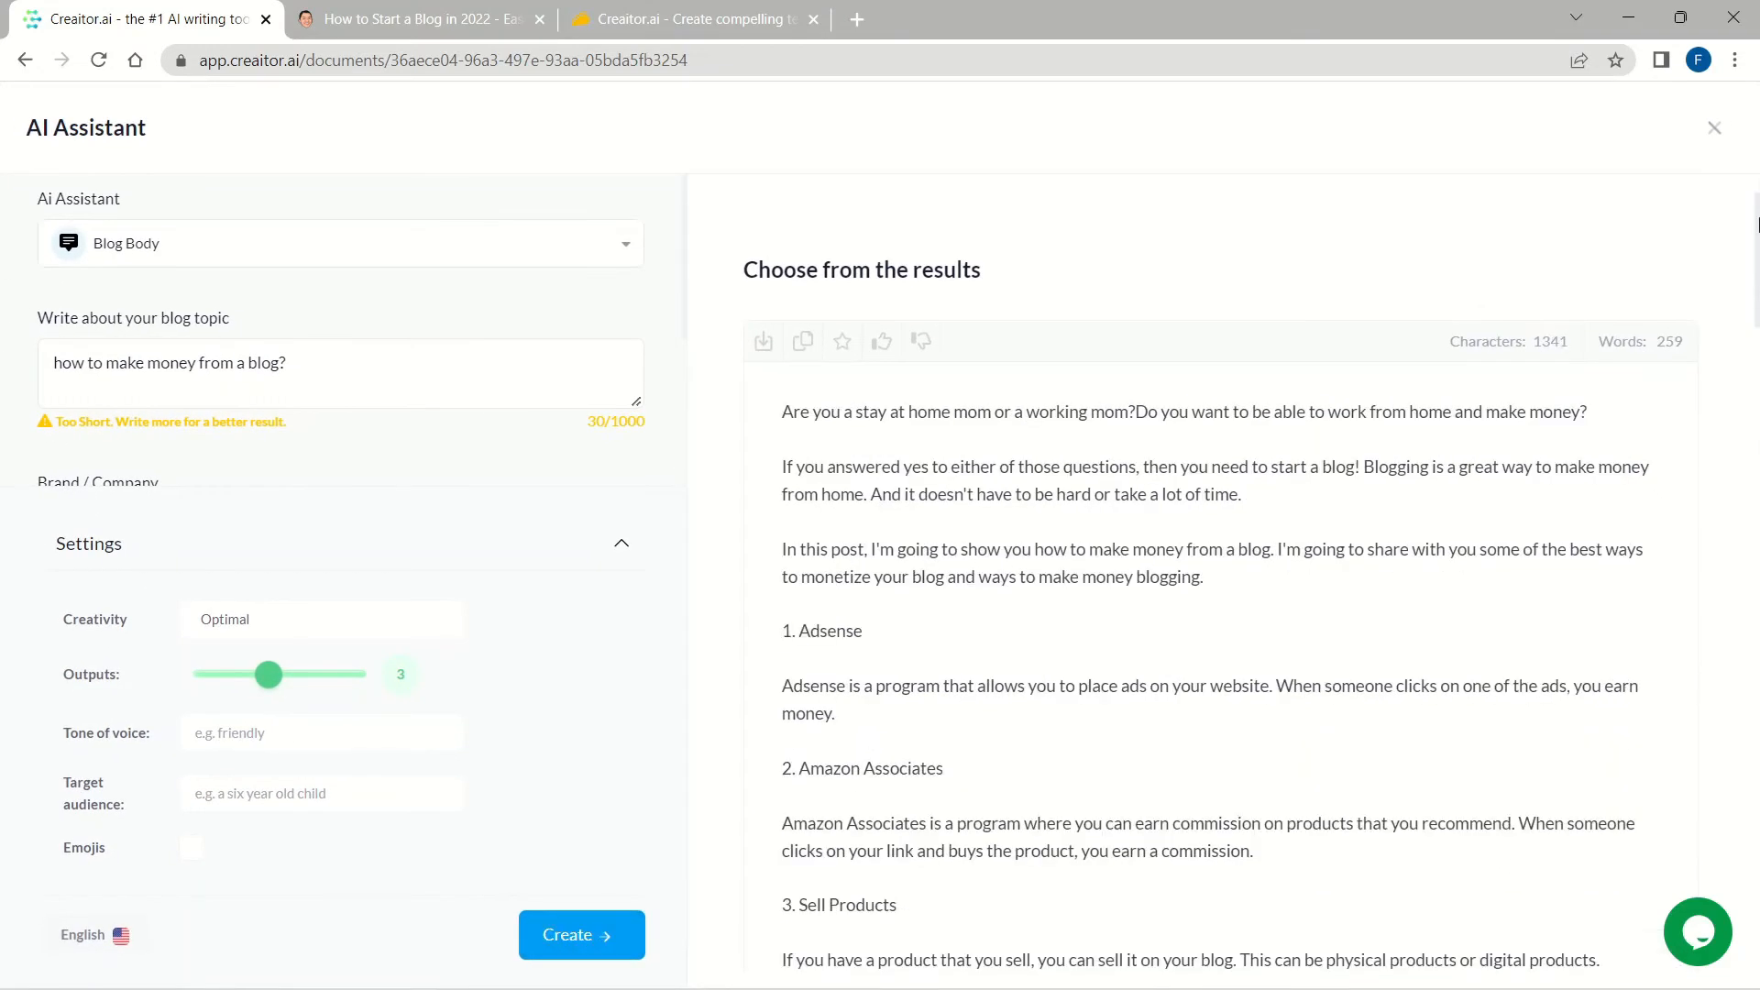
# Compare the generated texts and their word counts, and insert the first one, starting "Are you a stay at home mom or a working mom?", into the document.
pyautogui.moveTo(1757, 223)
pyautogui.mouseDown()
pyautogui.moveTo(1758, 871)
pyautogui.moveTo(1757, 246)
pyautogui.mouseUp()
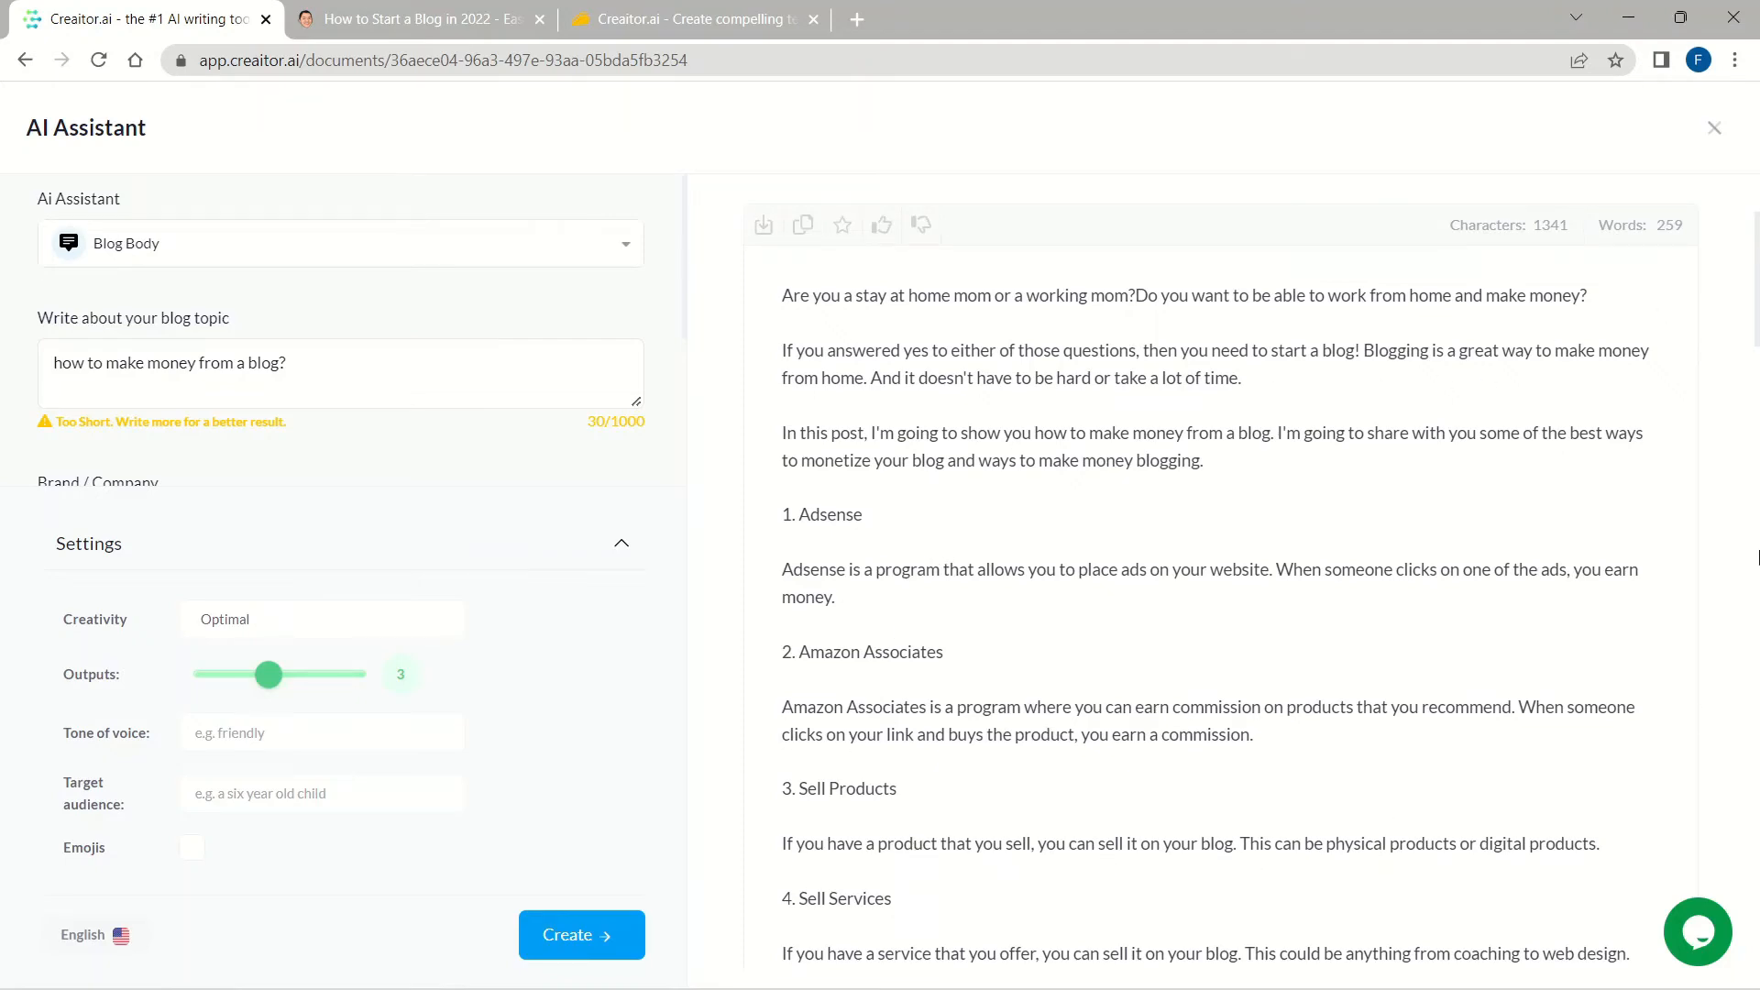
pyautogui.scroll(-12, 1443, 552)
pyautogui.scroll(13, 1444, 553)
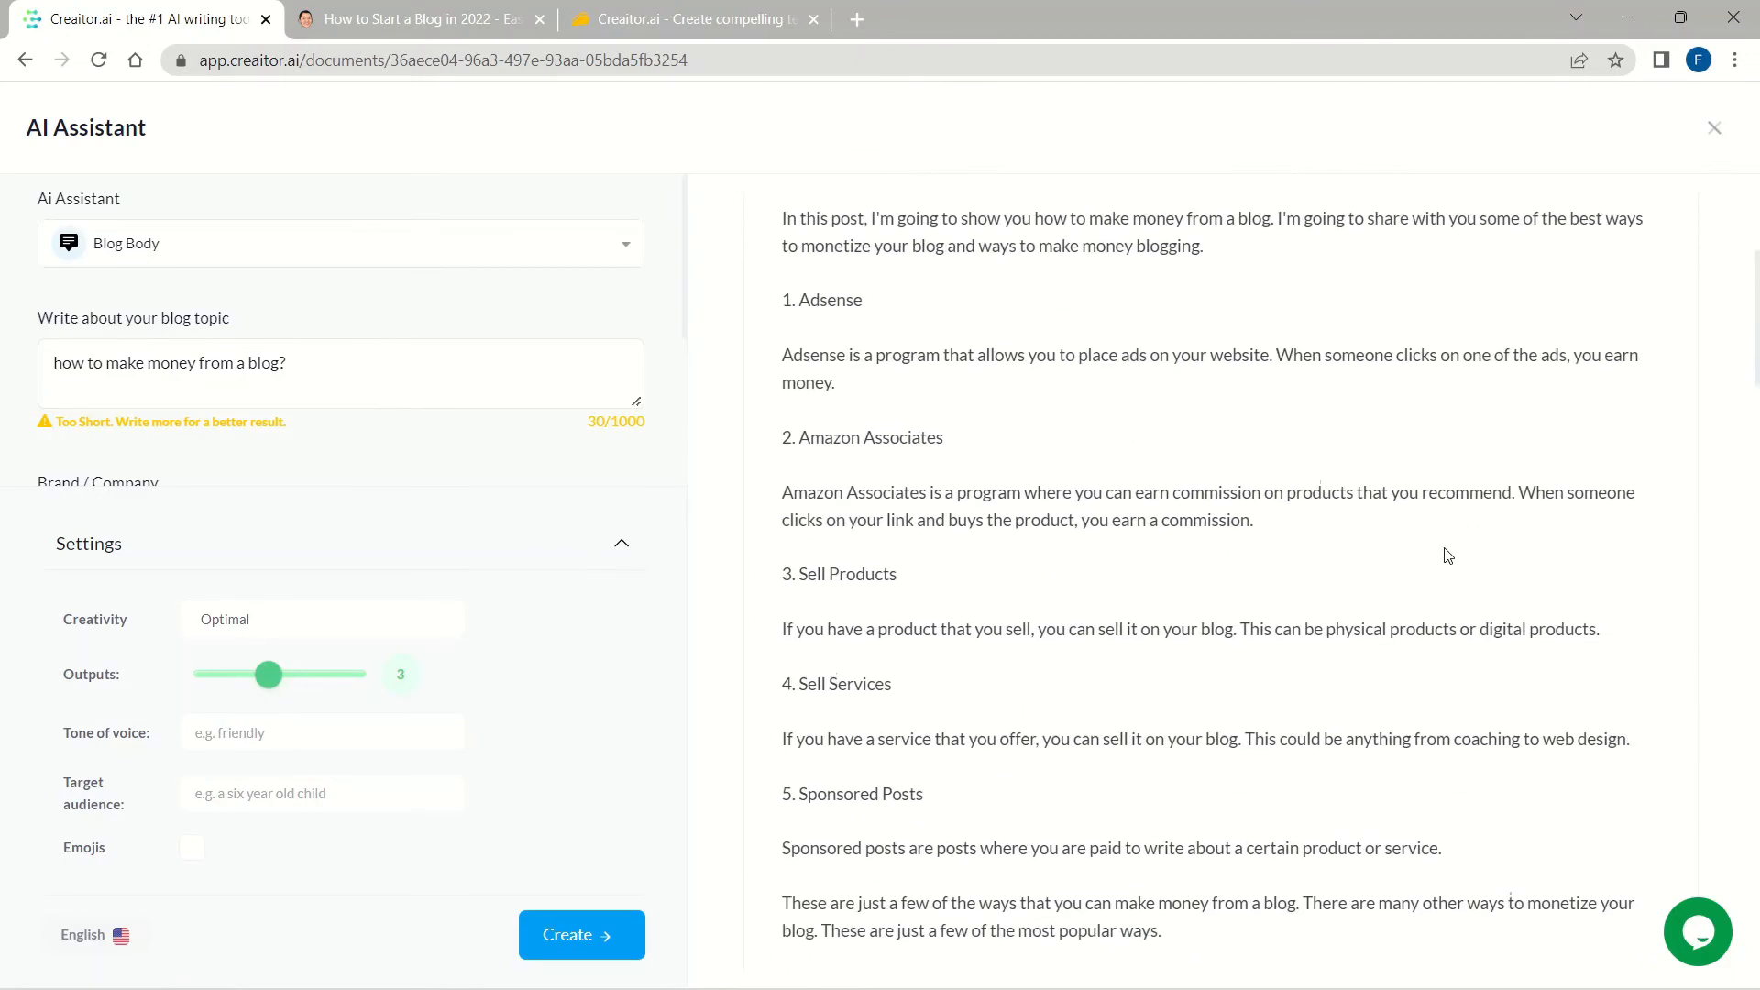
pyautogui.moveTo(1757, 335); pyautogui.dragTo(1757, 514)
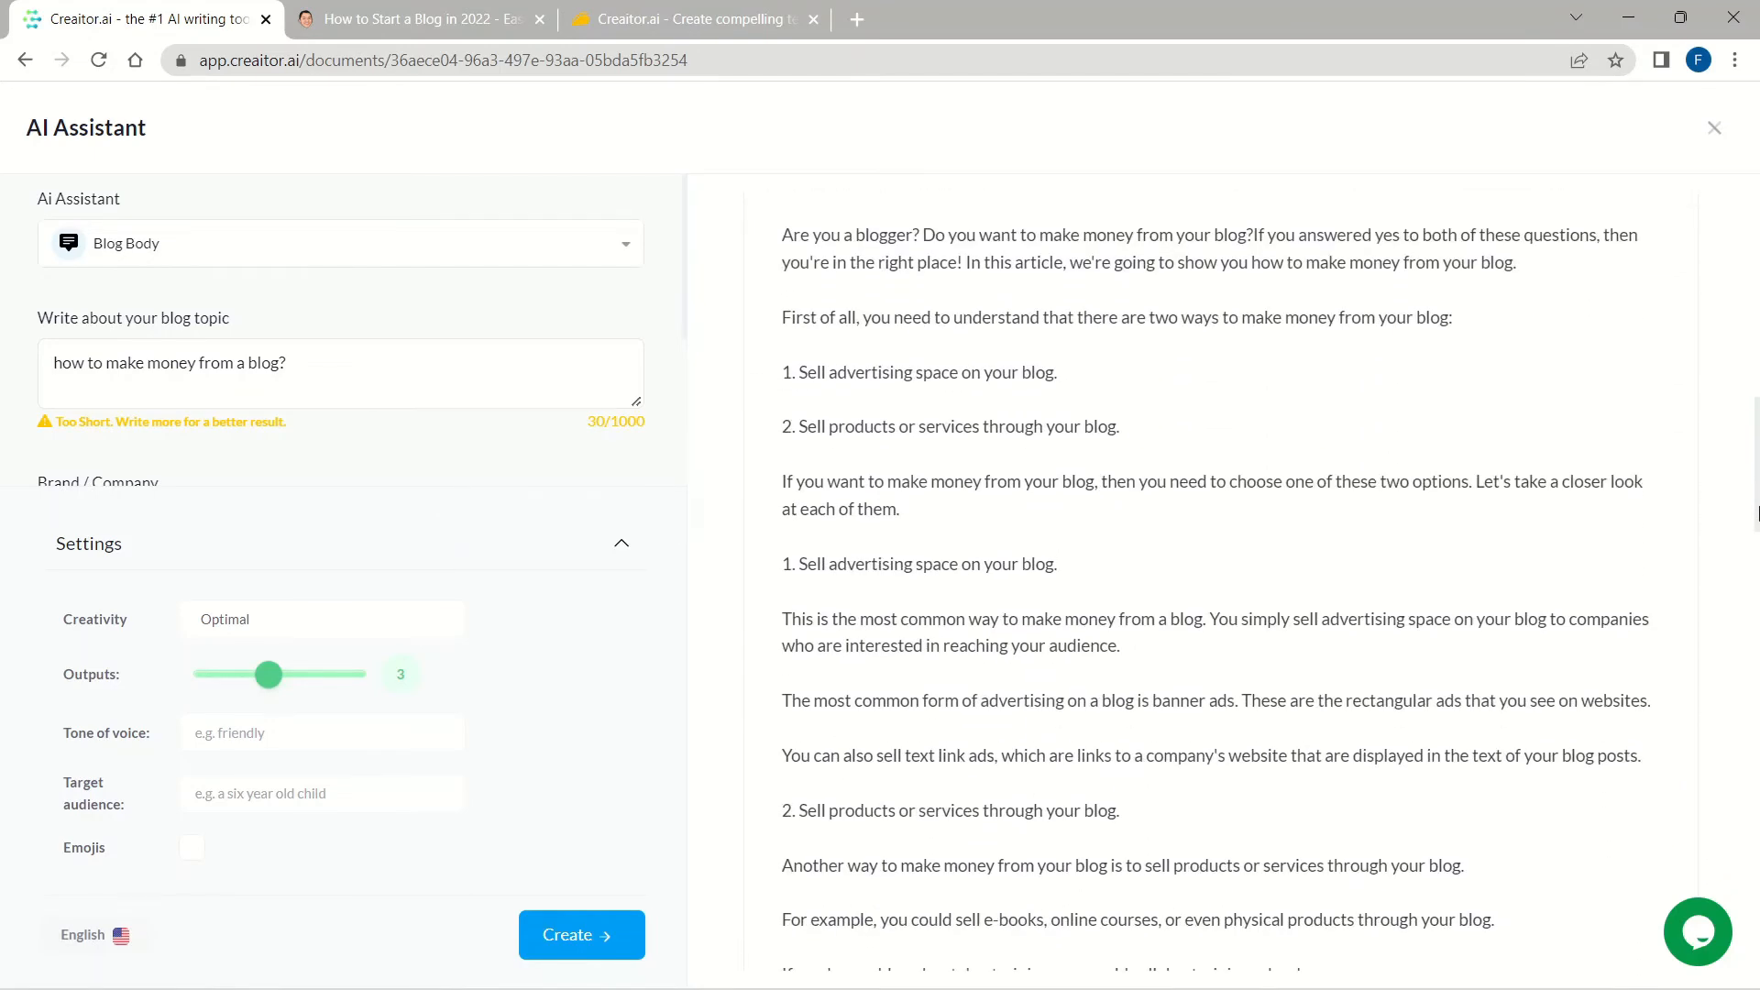
pyautogui.moveTo(1758, 441); pyautogui.dragTo(1758, 243)
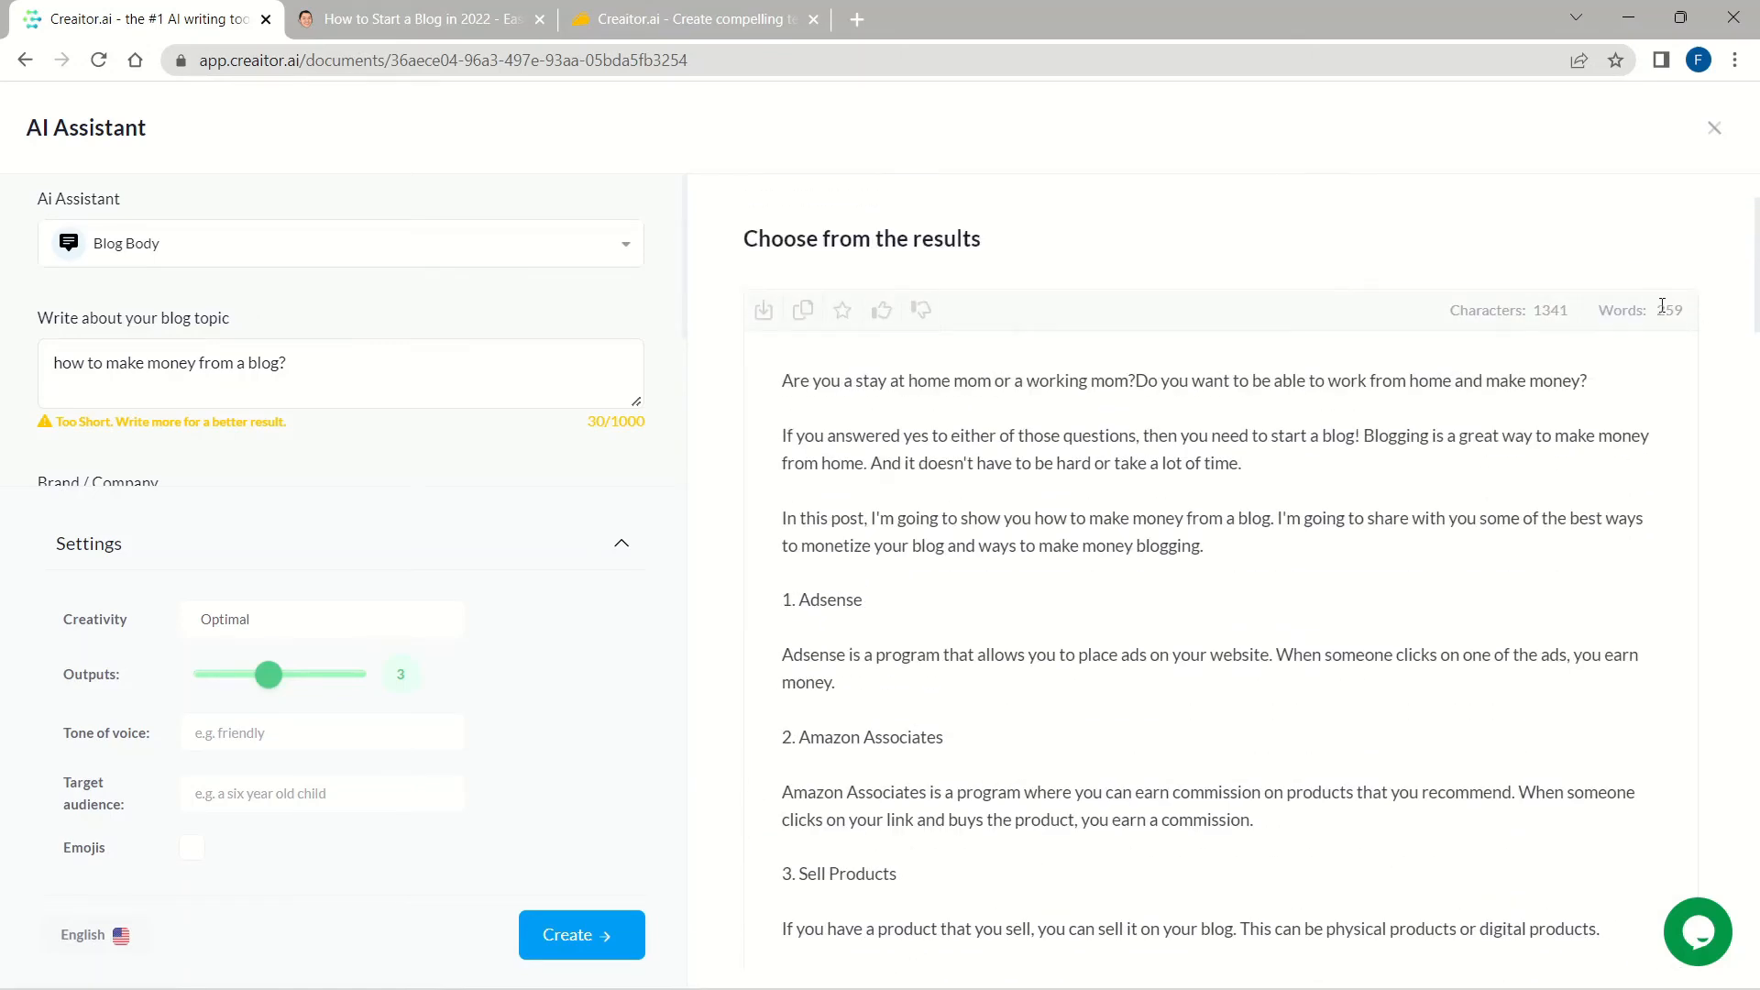
pyautogui.moveTo(1656, 310); pyautogui.dragTo(1758, 437)
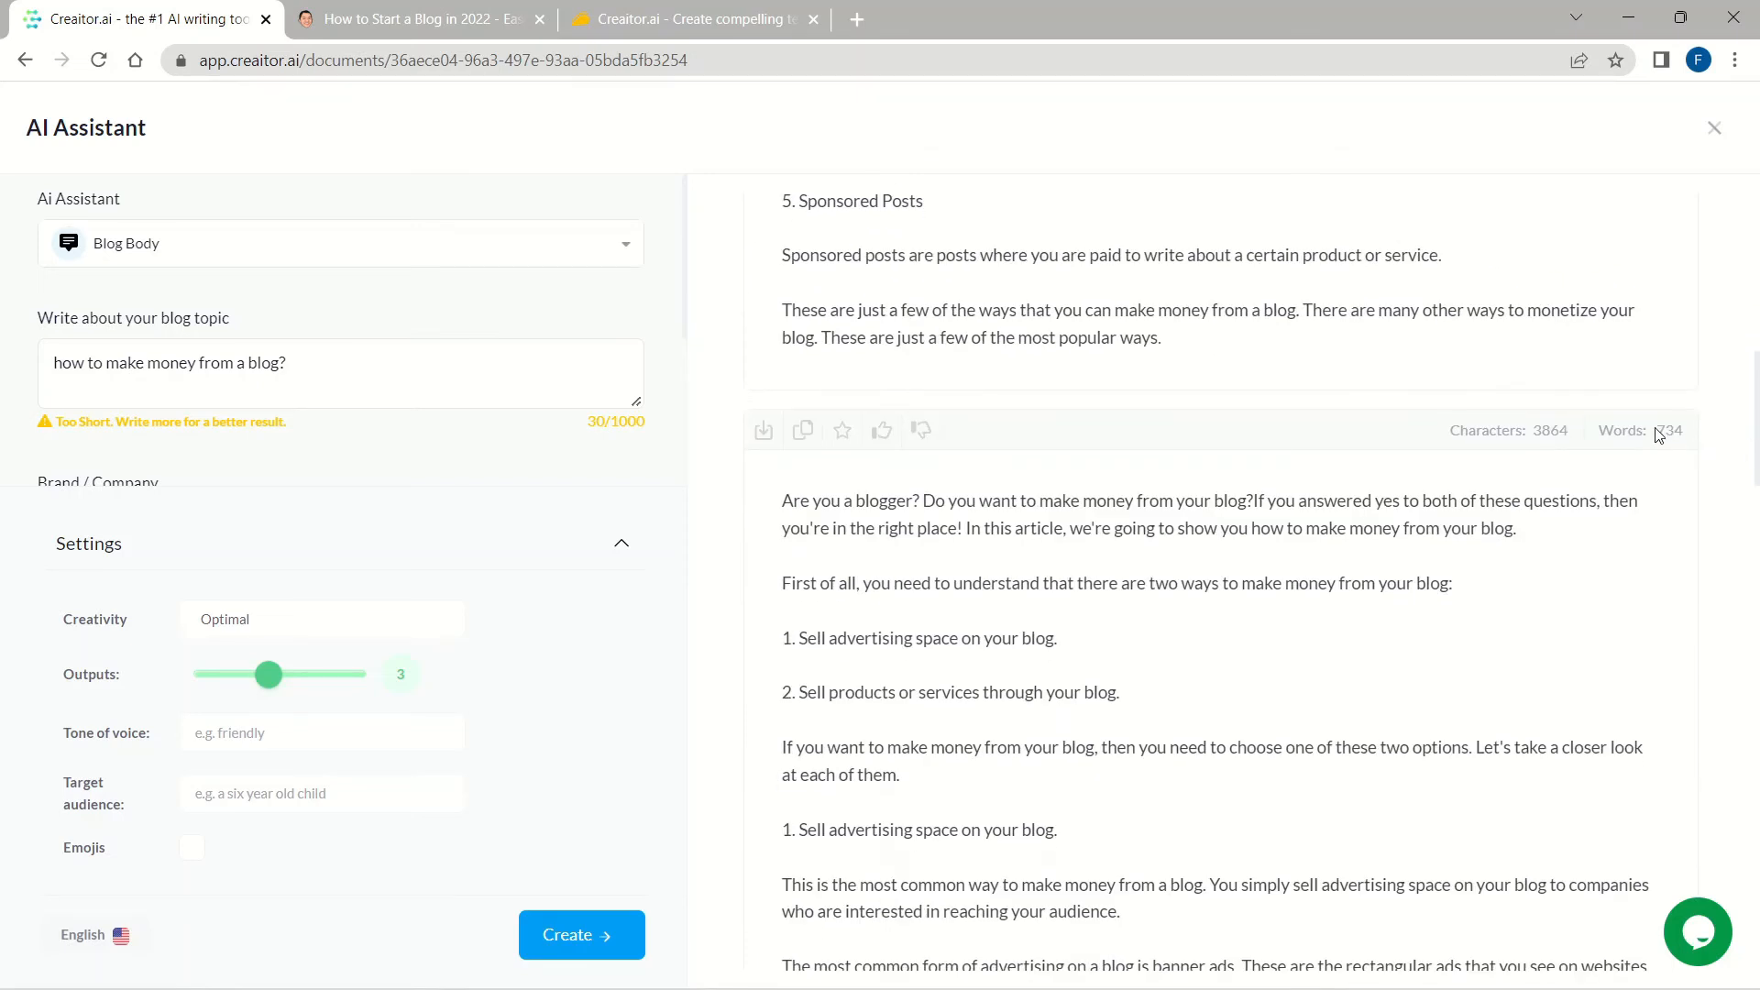
pyautogui.moveTo(1689, 432); pyautogui.dragTo(1750, 176)
pyautogui.click(1709, 422)
pyautogui.click(764, 341)
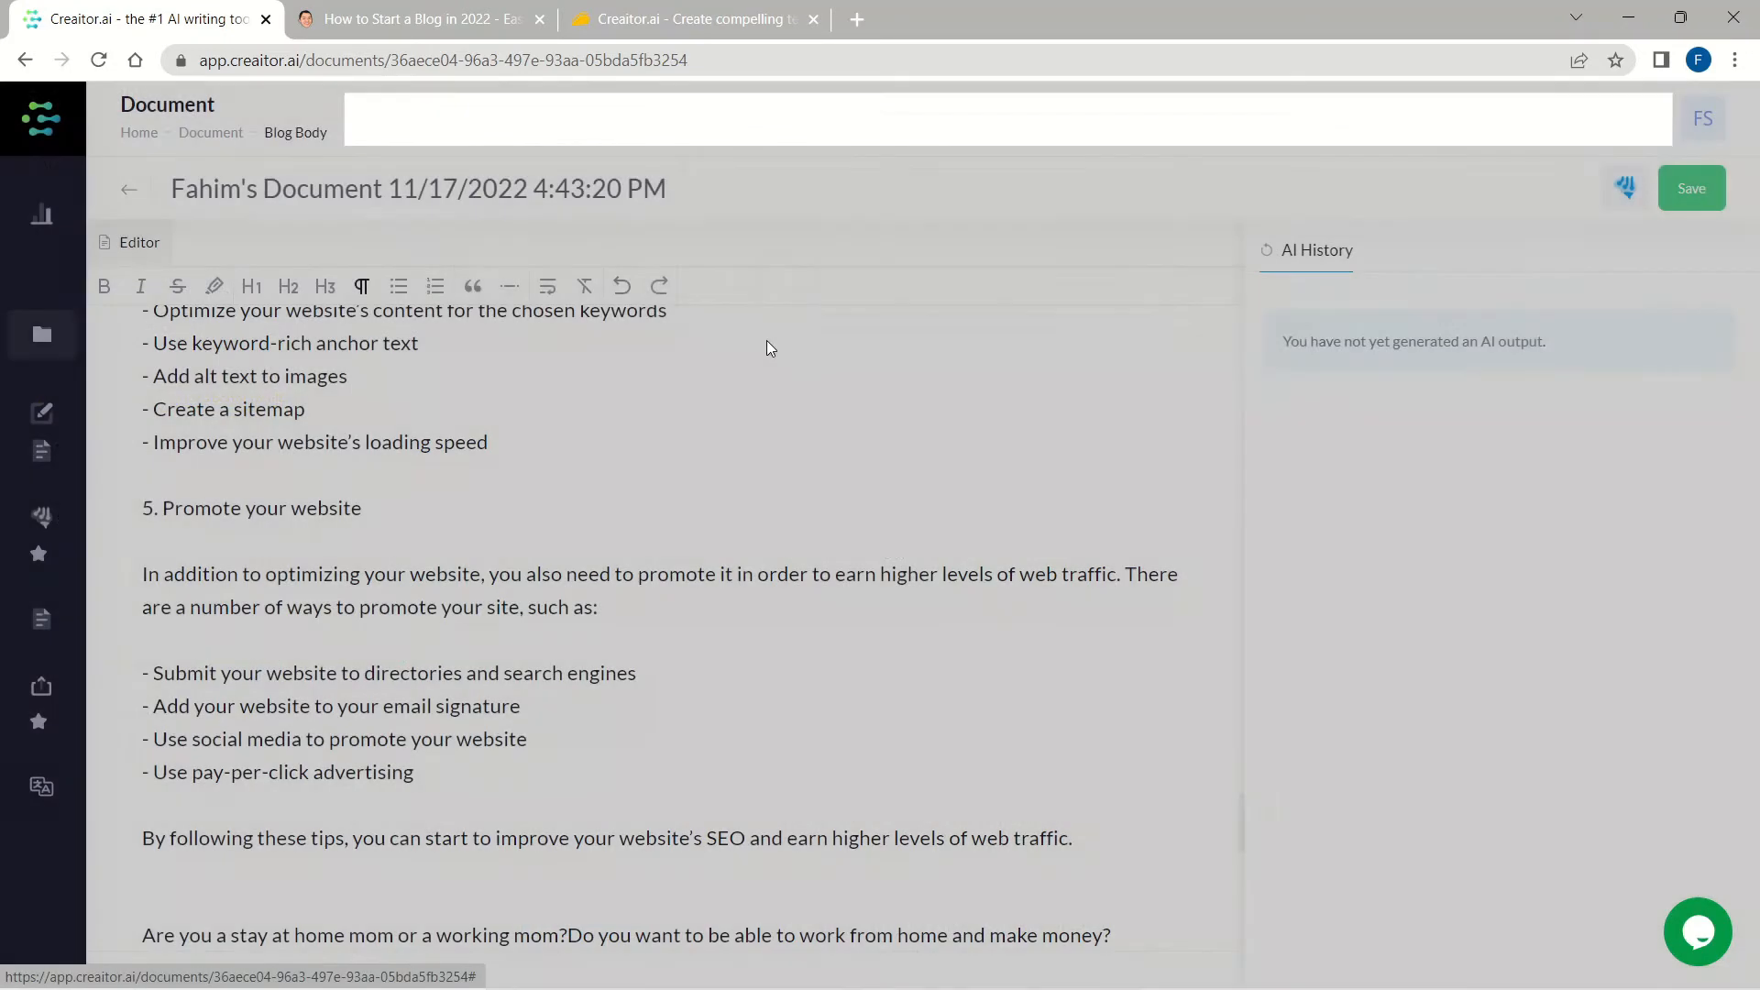
pyautogui.scroll(-10, 772, 458)
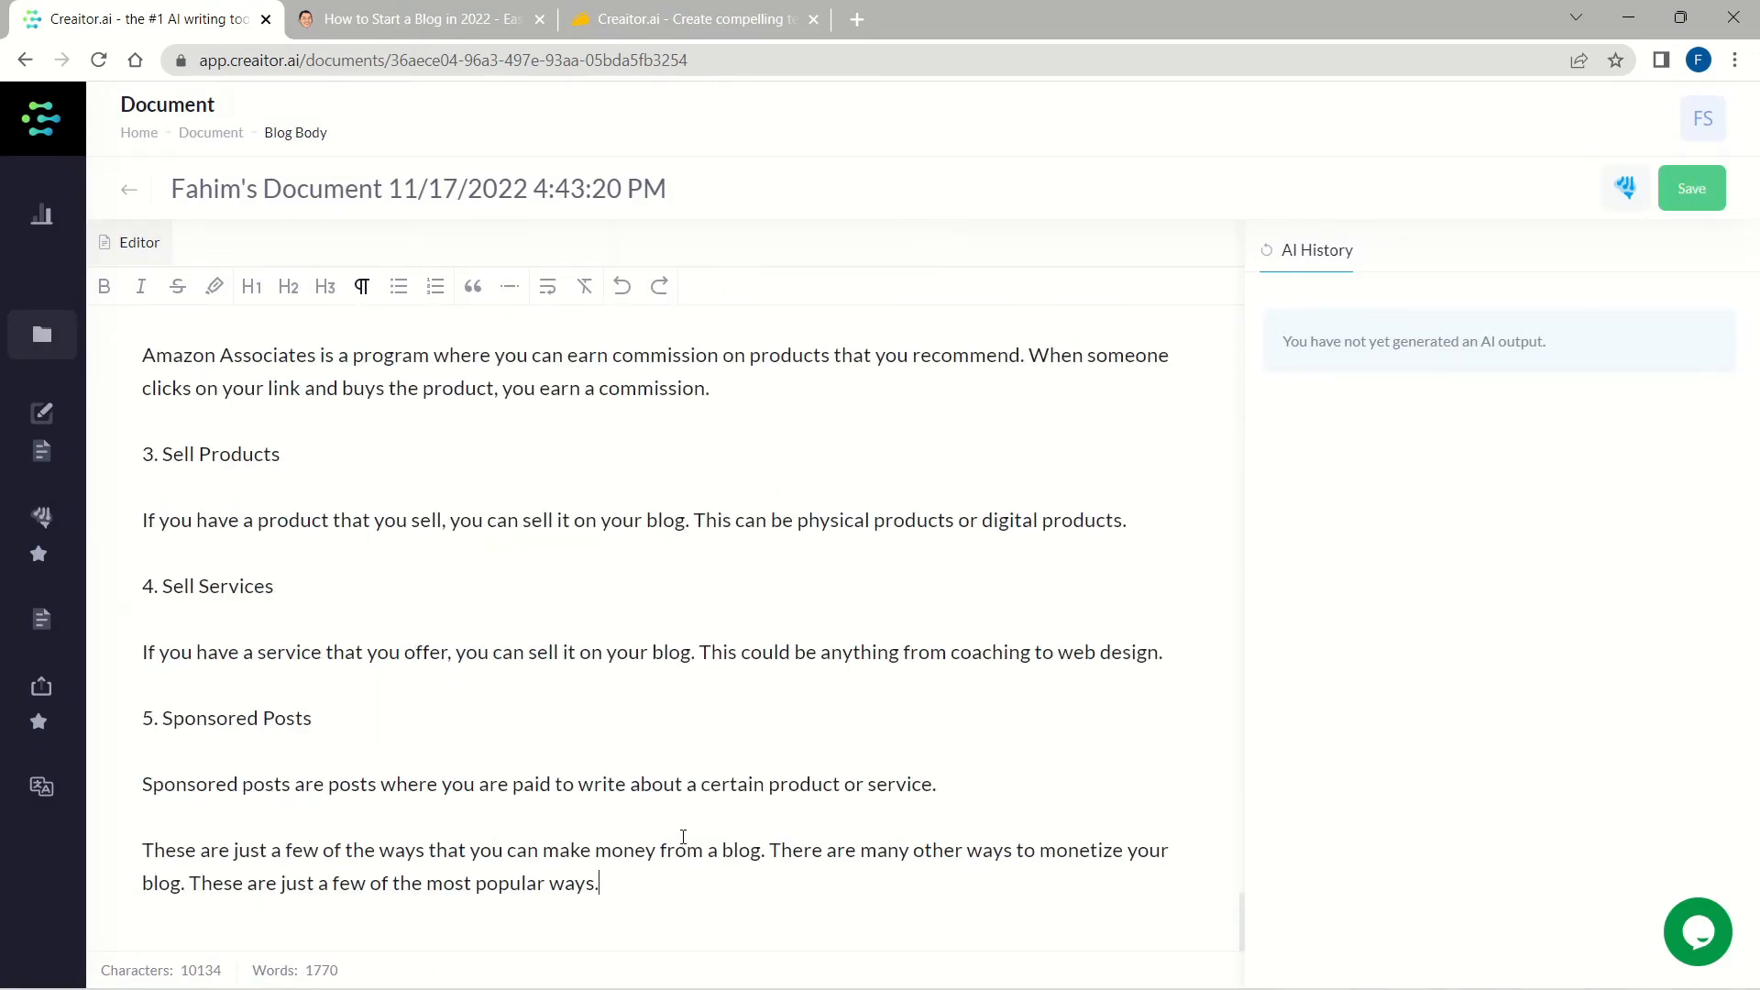
pyautogui.scroll(20, 683, 834)
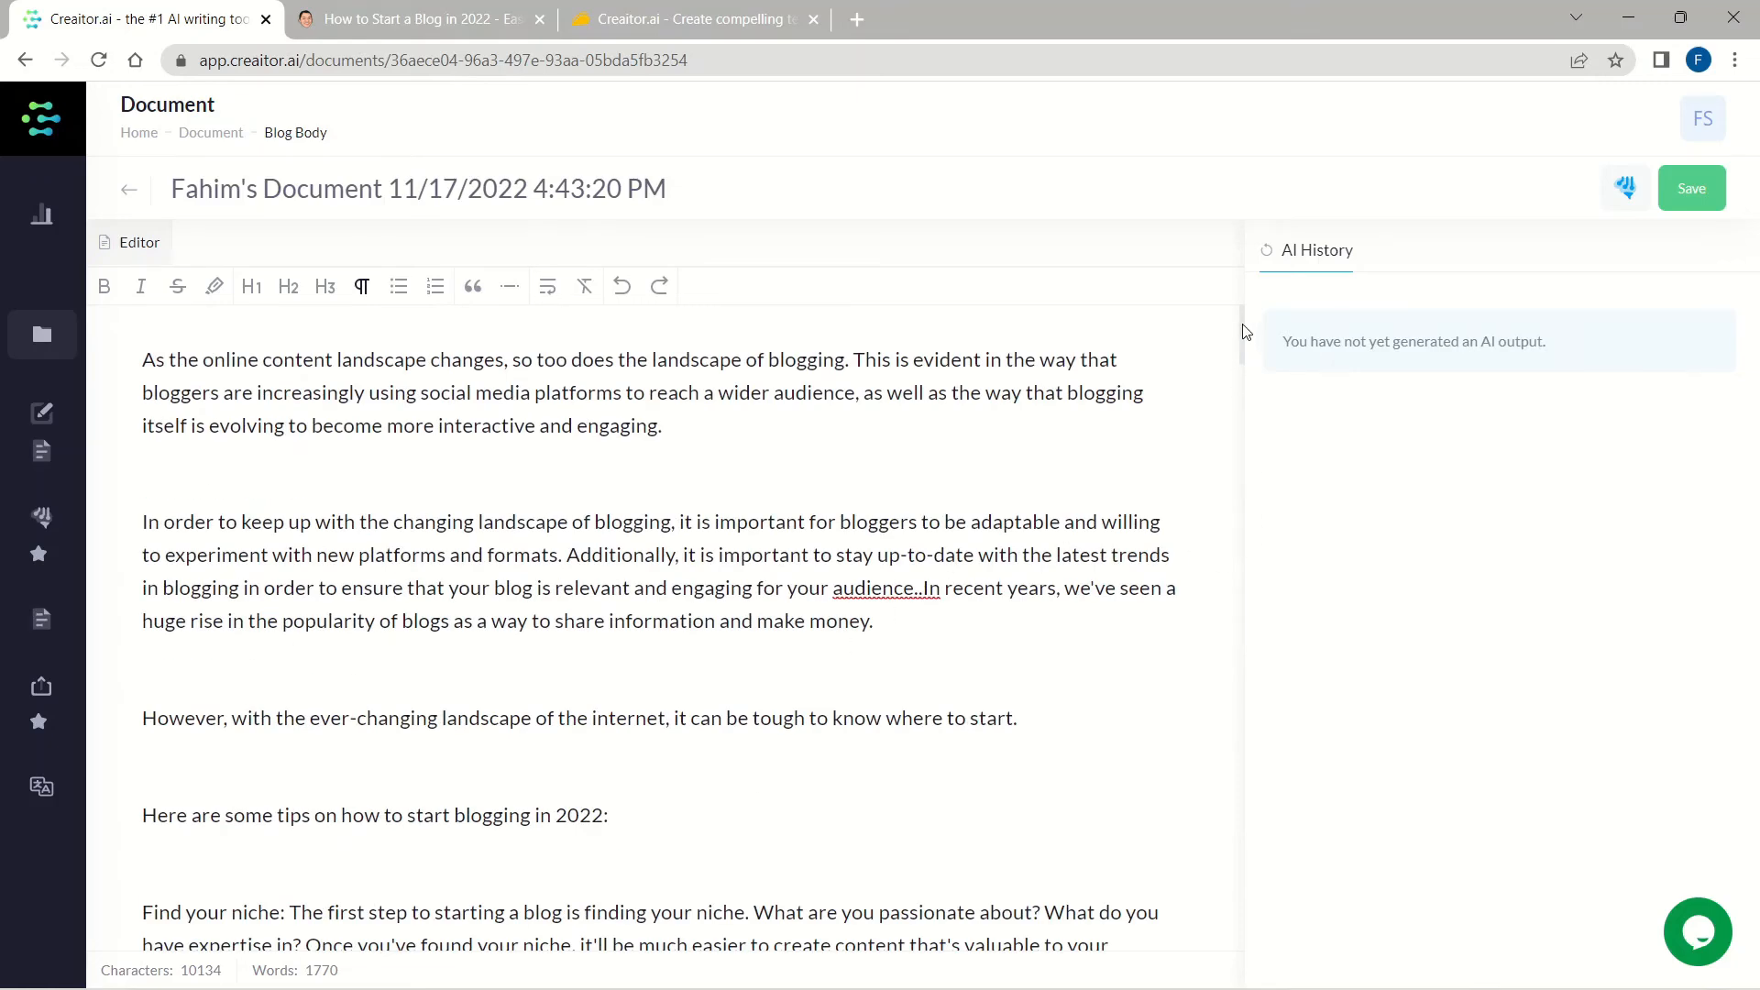
pyautogui.moveTo(1247, 332); pyautogui.dragTo(1328, 971)
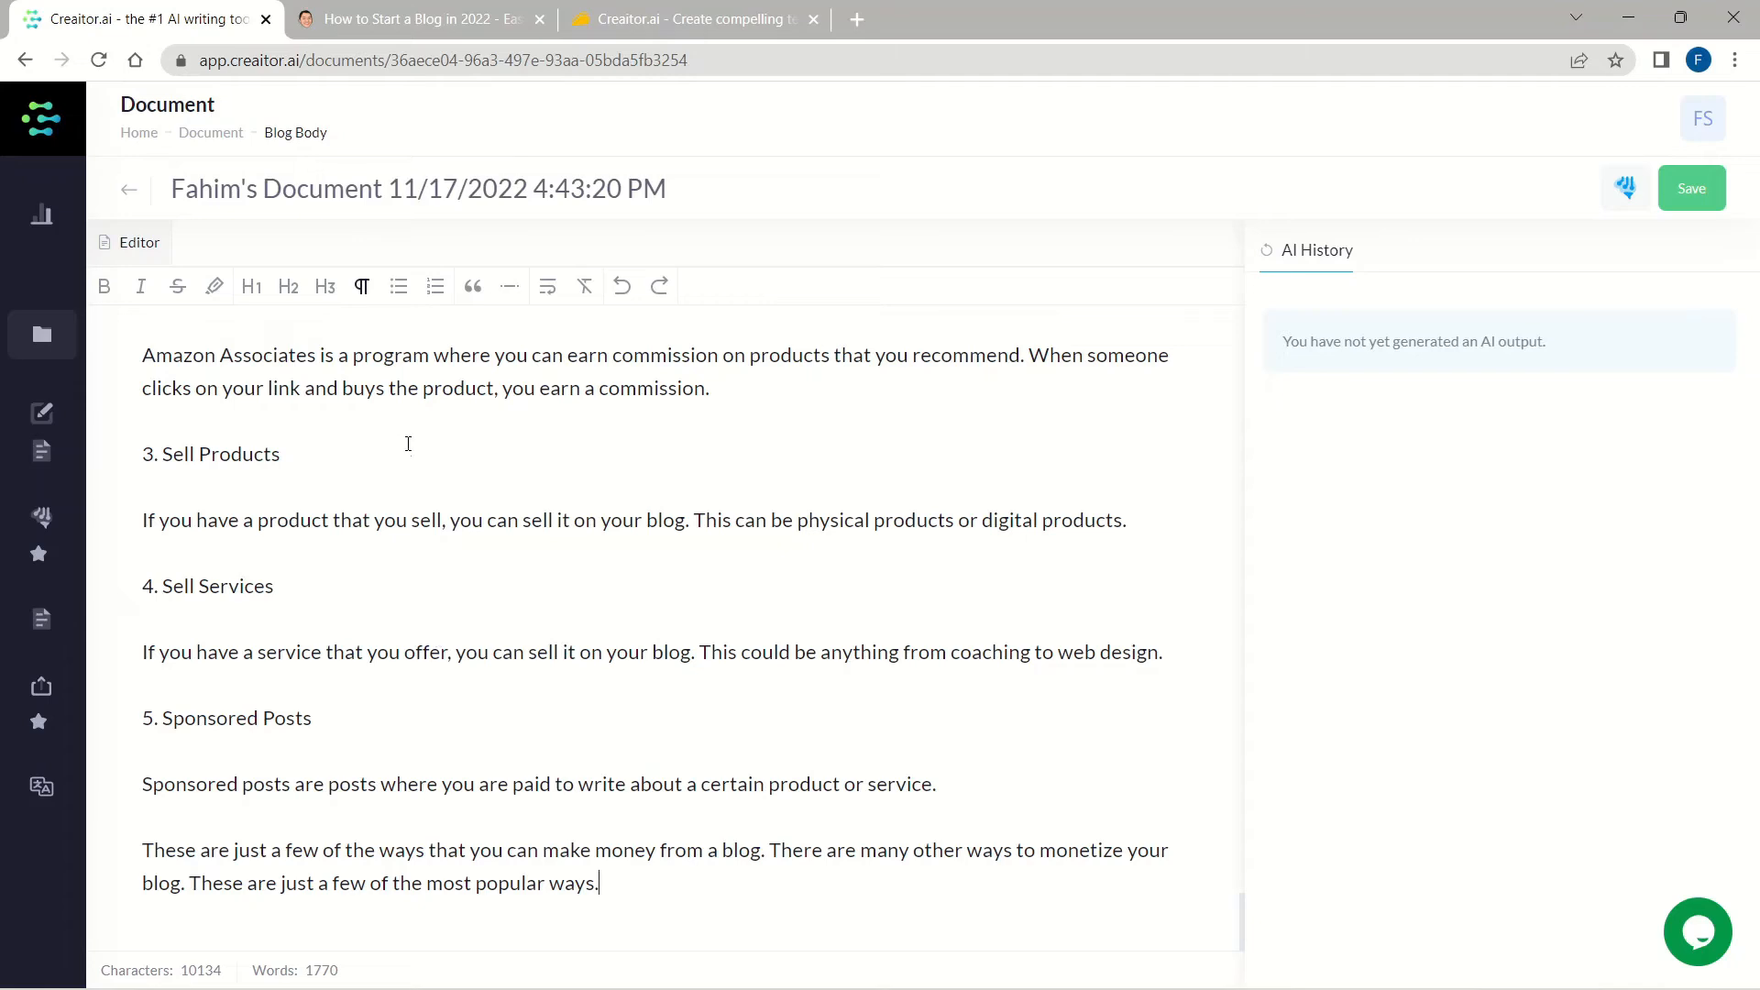
# Reopen the AI Assistant and switch its template to Blog Conclusion.
pyautogui.click(1626, 188)
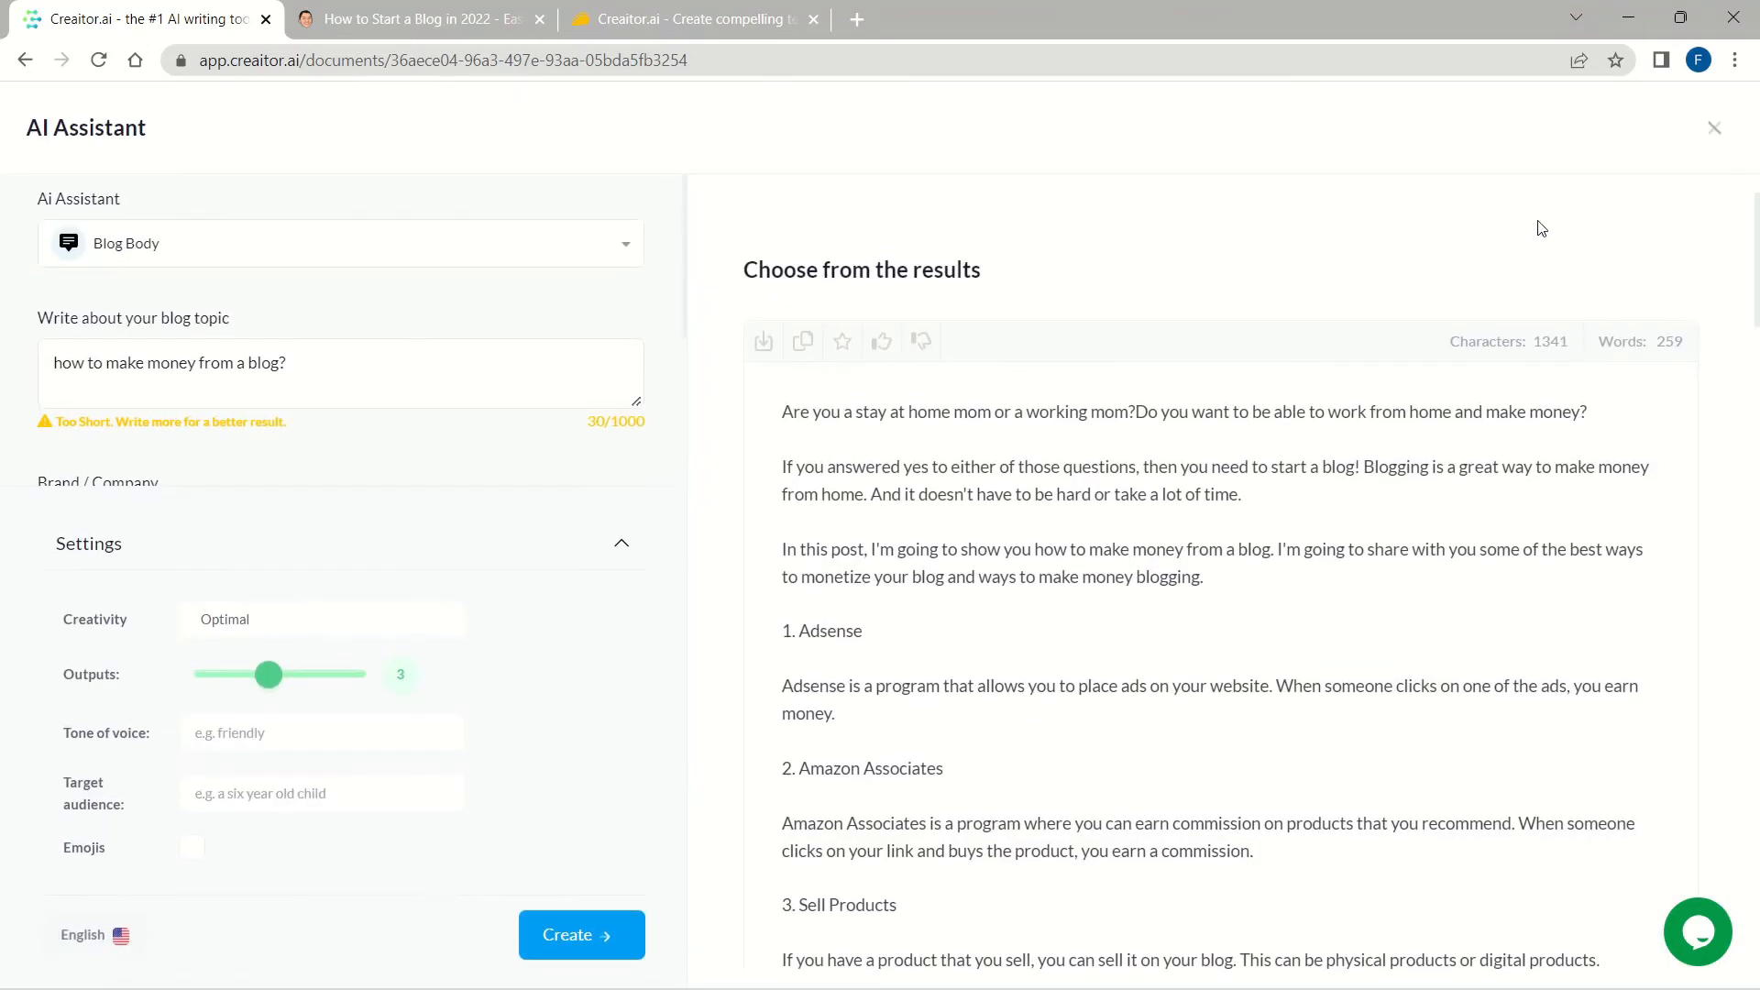
pyautogui.click(628, 251)
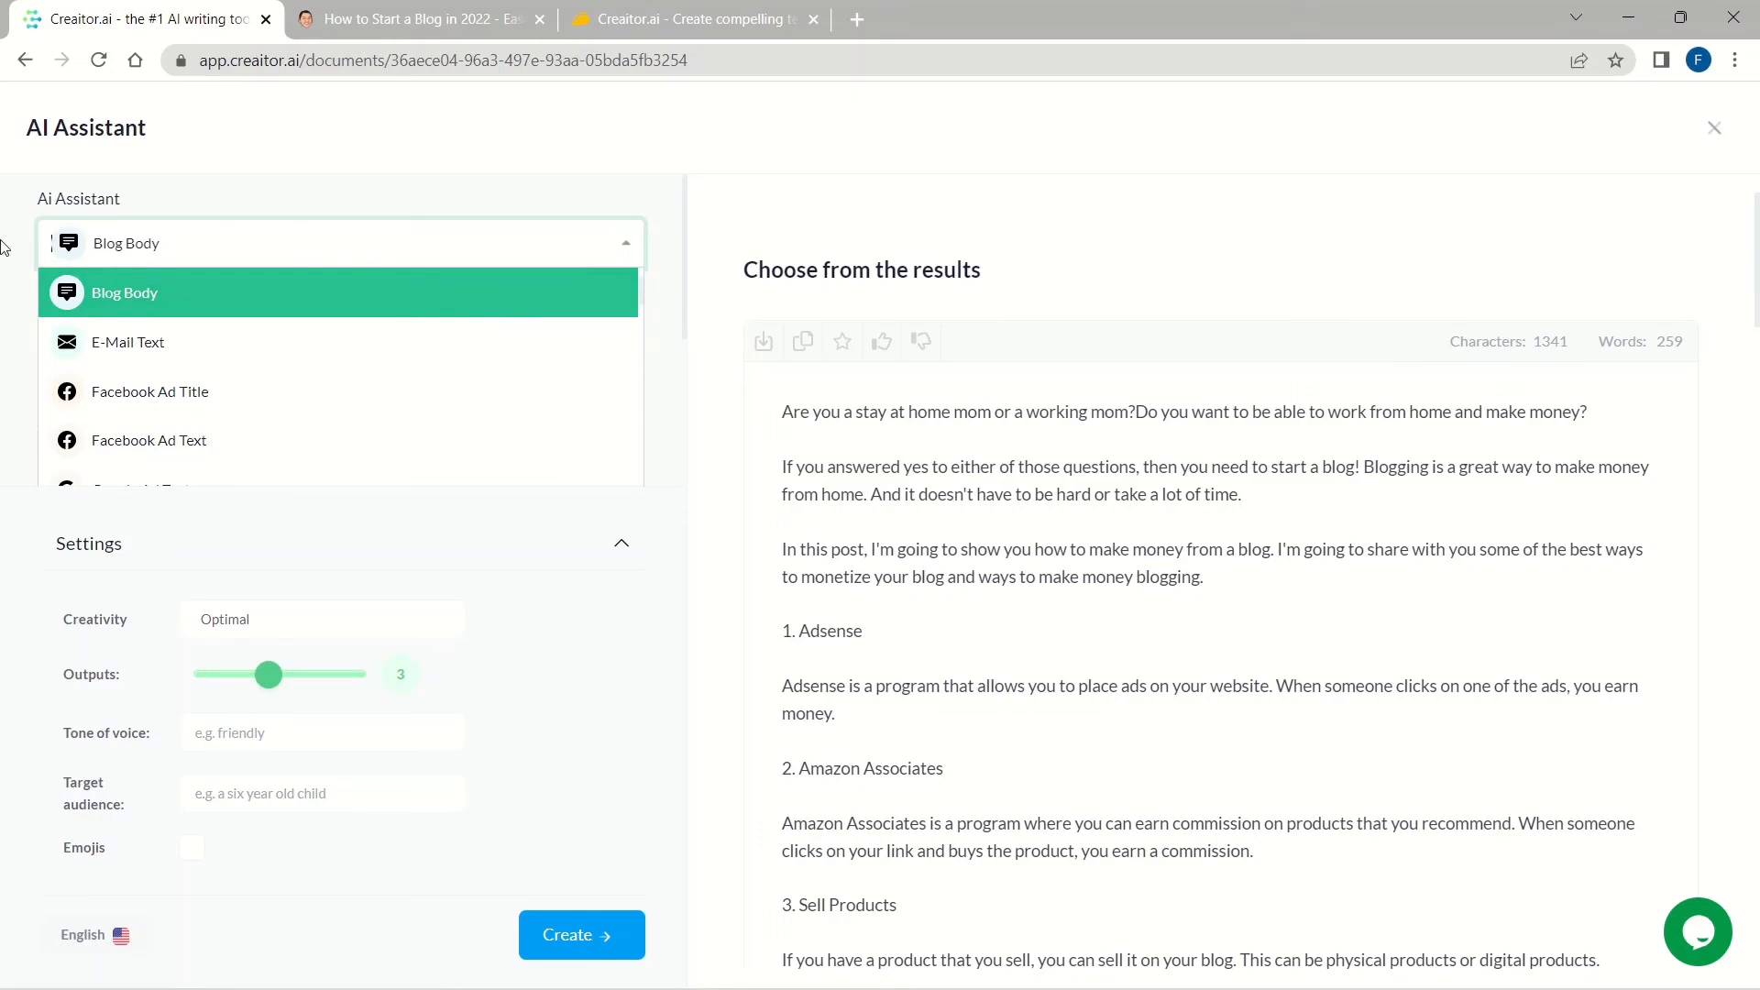
pyautogui.write('blog')
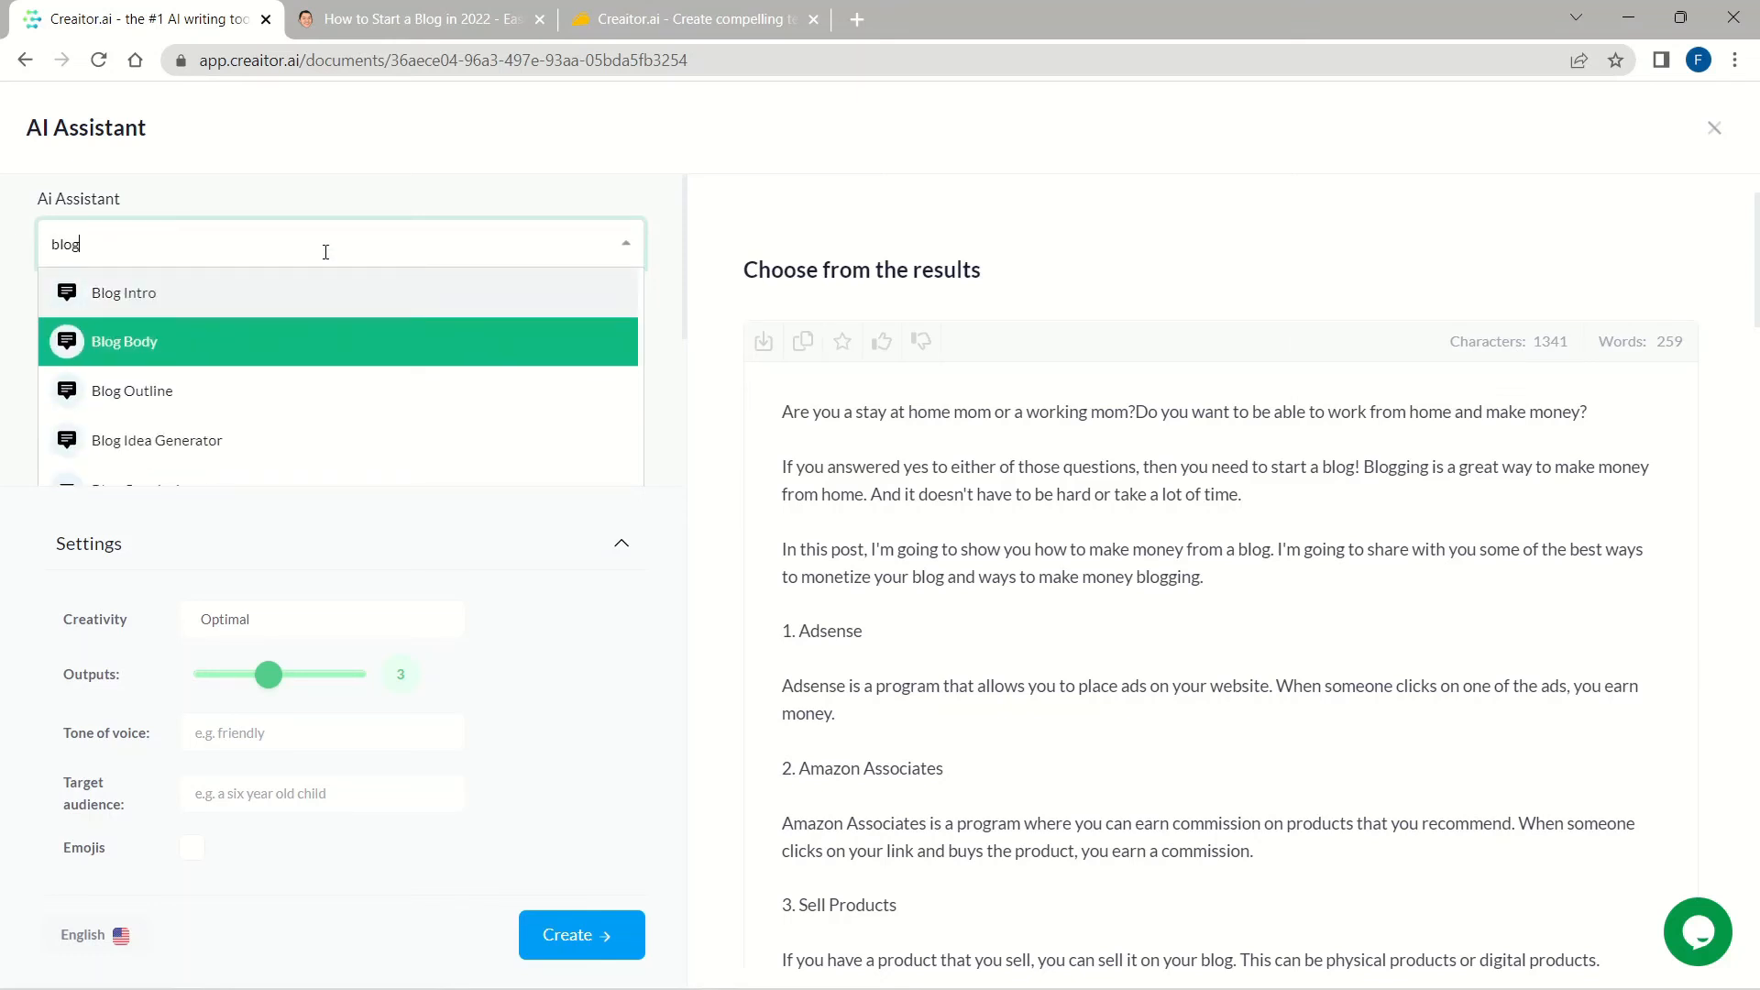
pyautogui.write(' con')
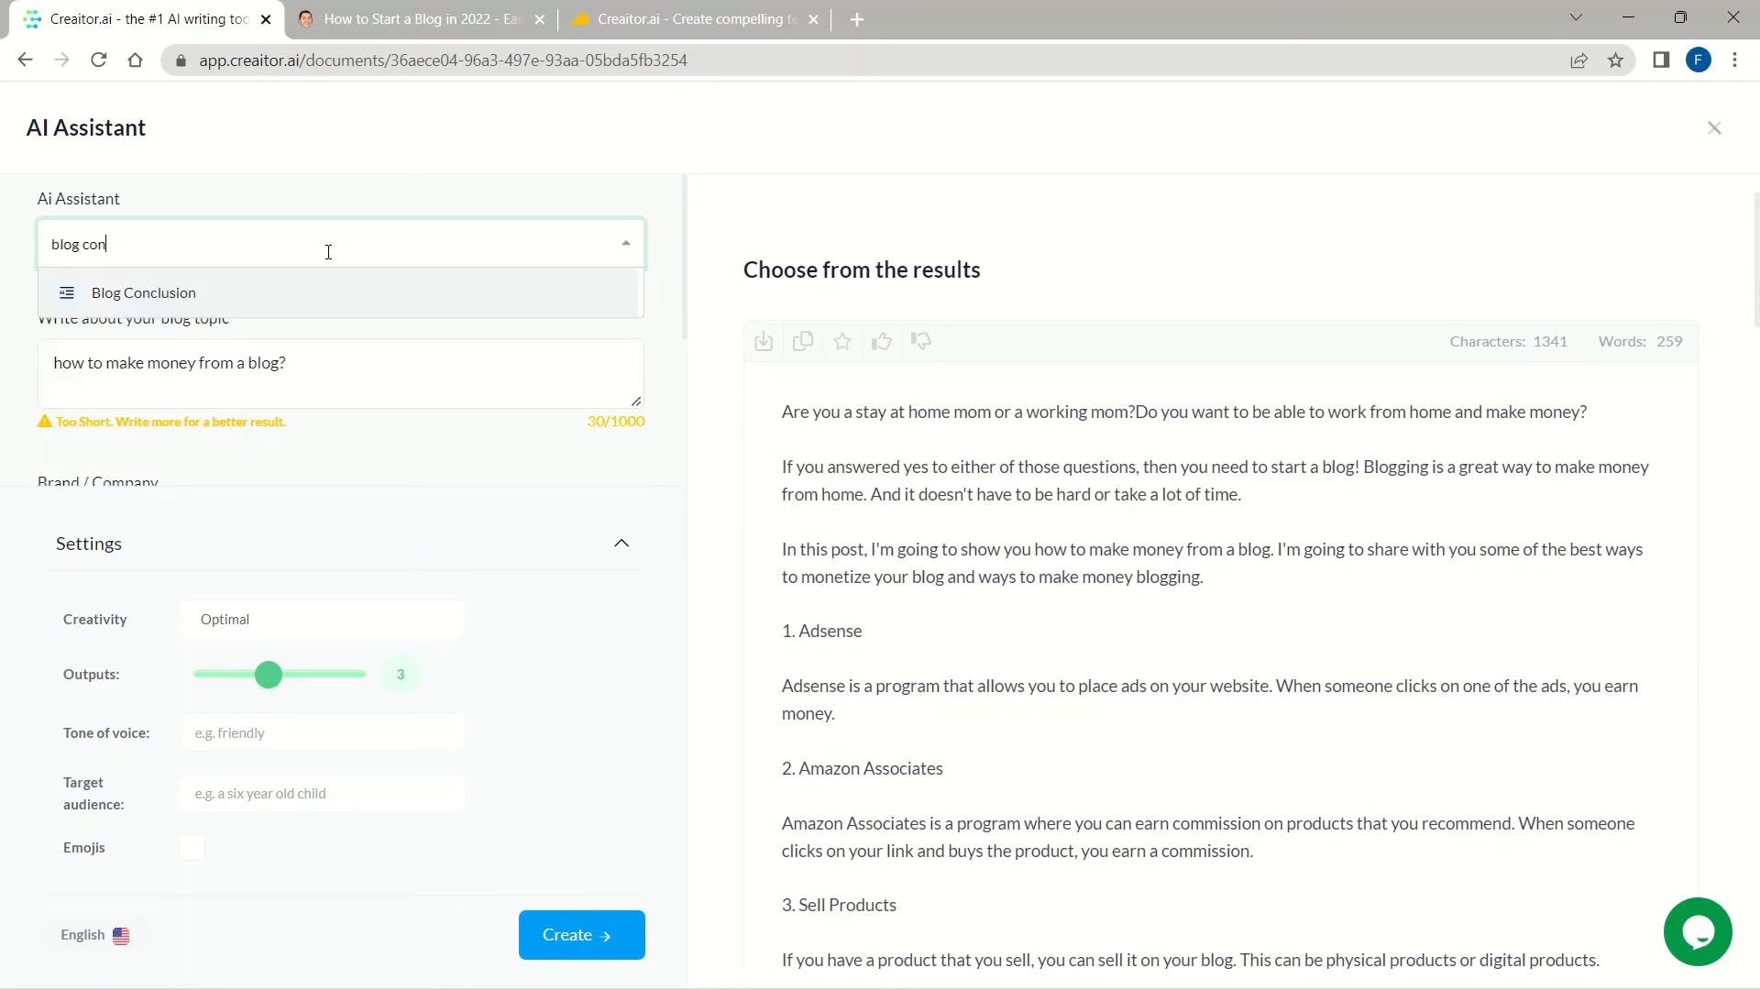
pyautogui.click(331, 313)
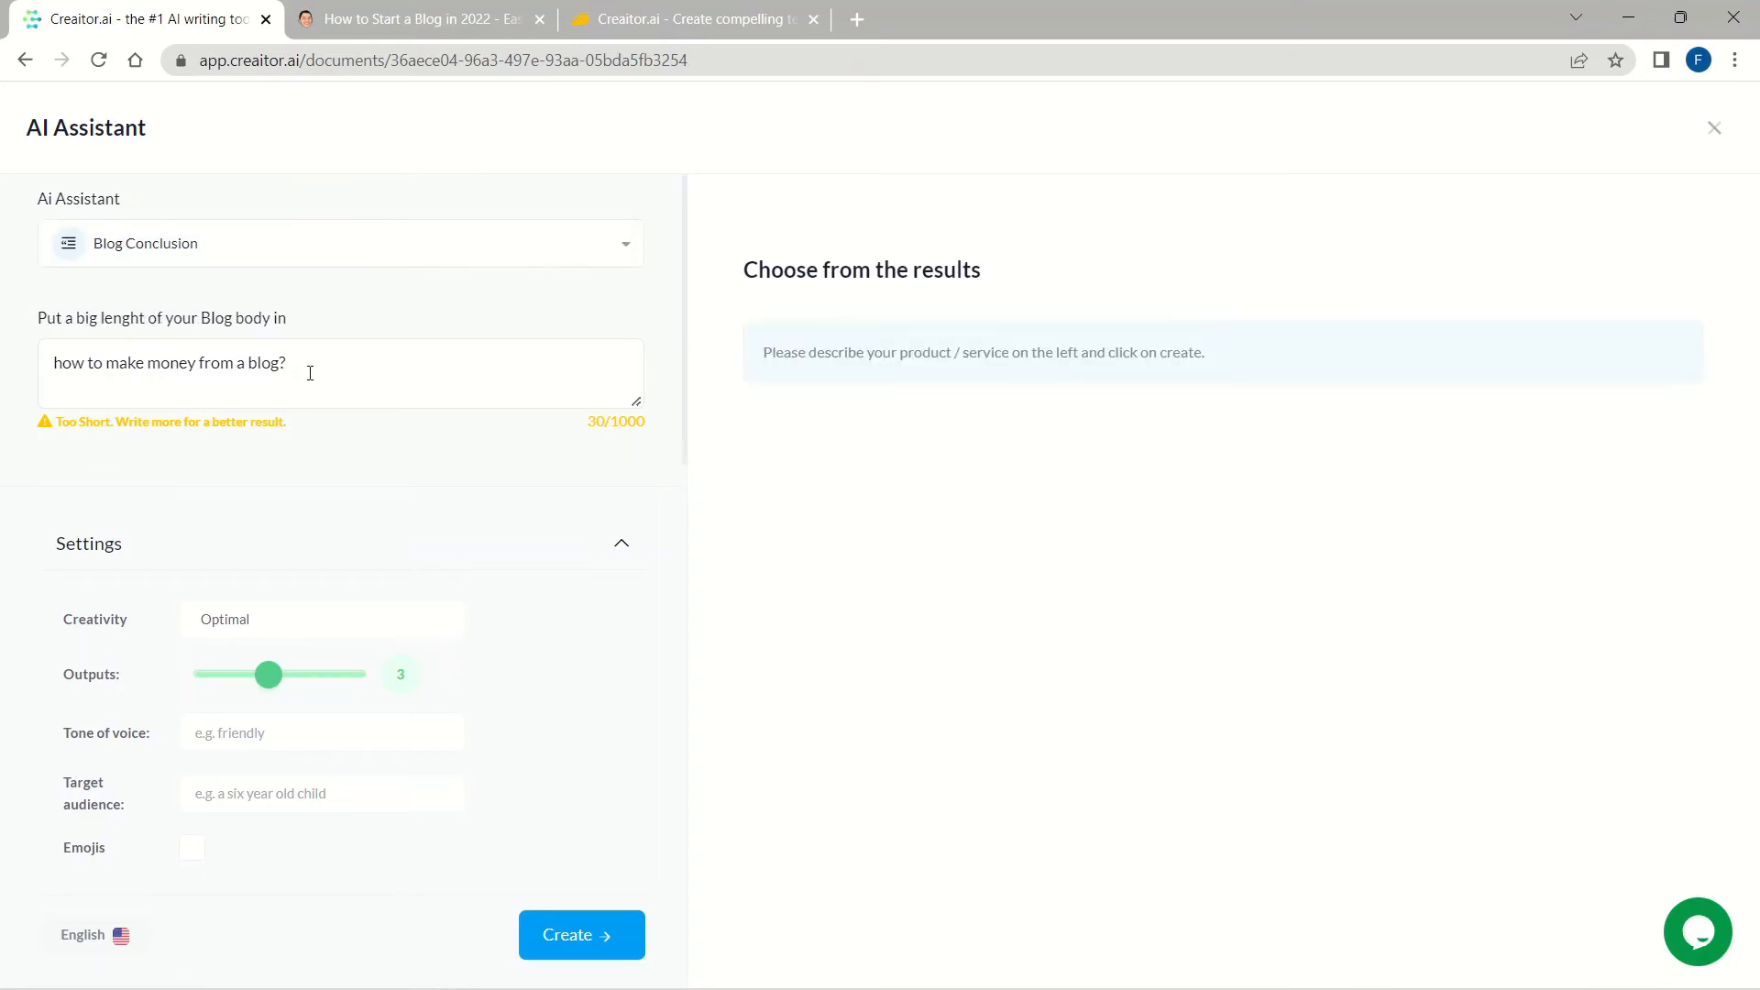
# Set the blog body input to "How to start blogging and how to make money from a blog?" and generate the conclusions.
pyautogui.moveTo(338, 357); pyautogui.dragTo(55, 363)
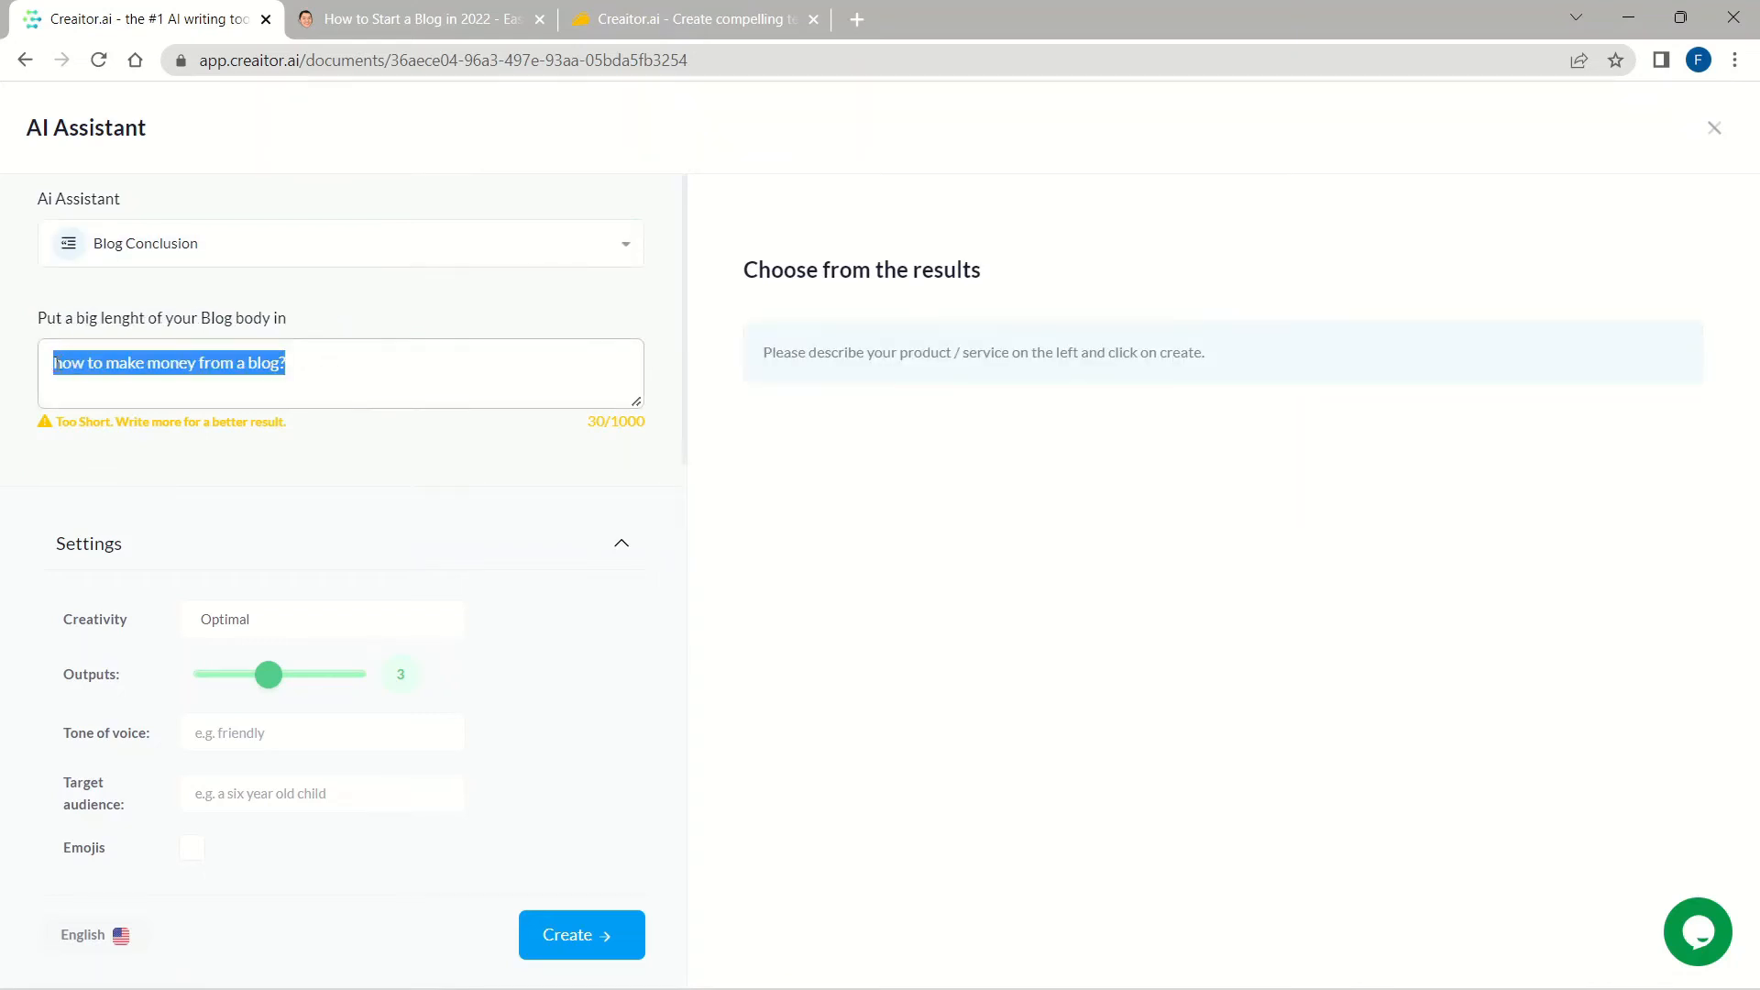
pyautogui.click(368, 340)
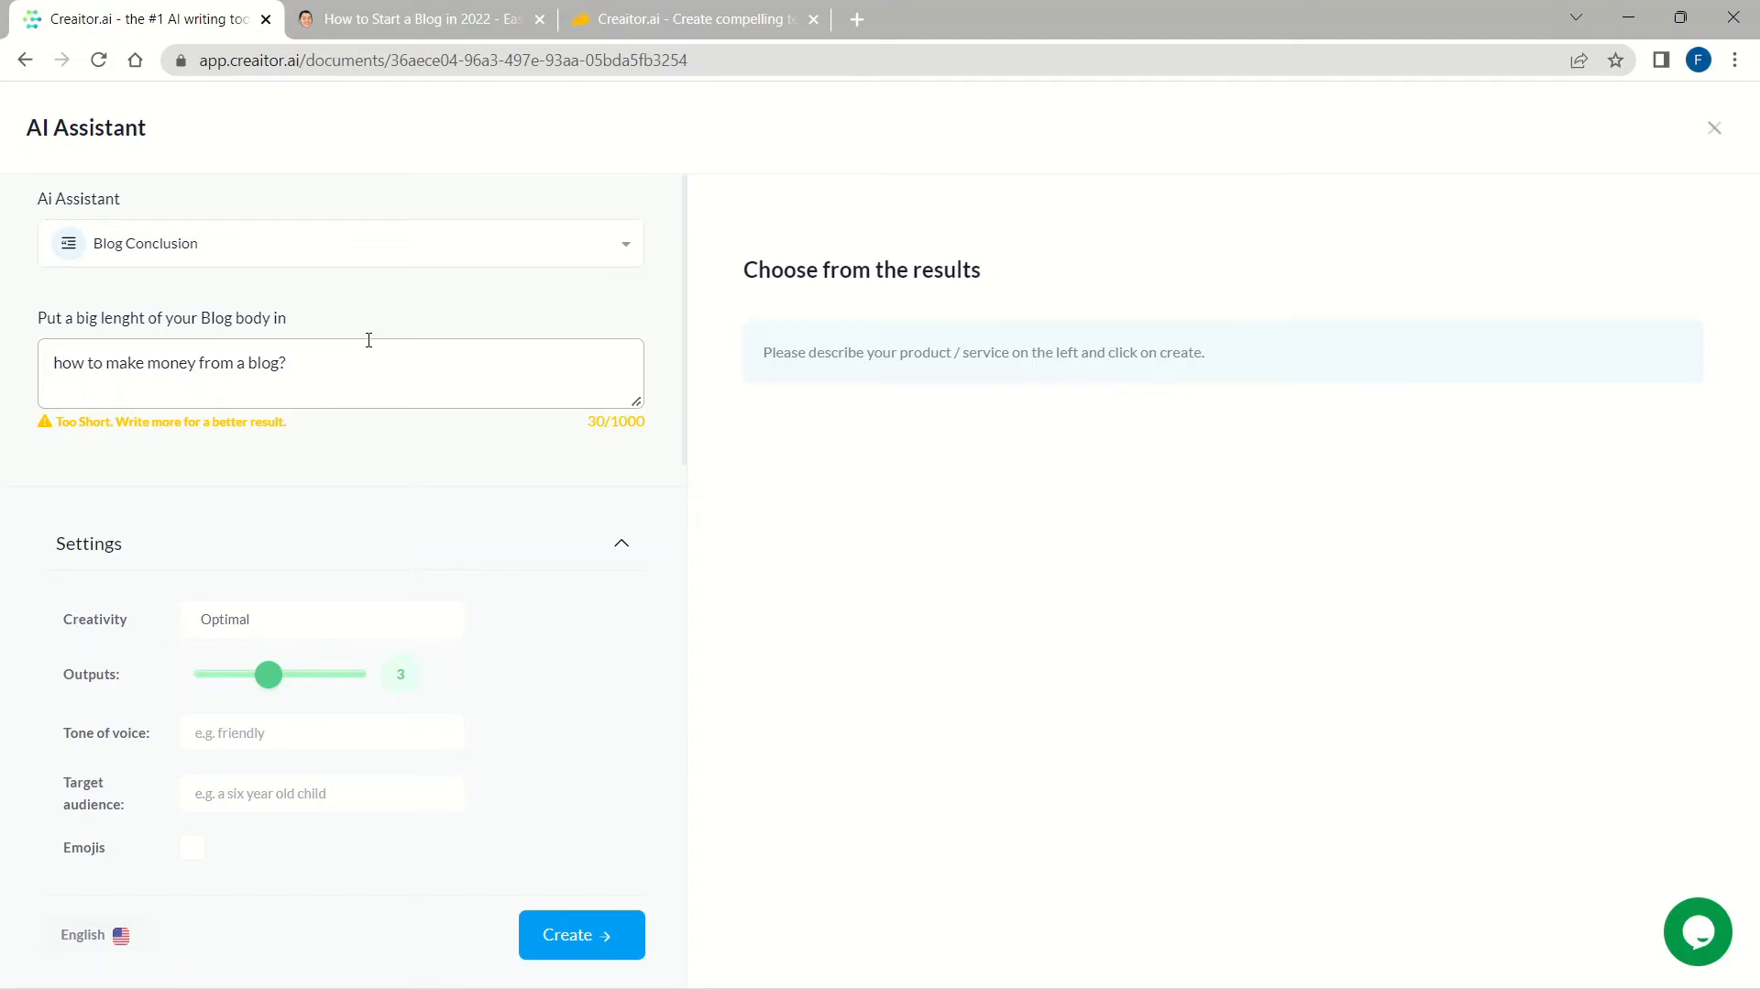
pyautogui.write('How to start')
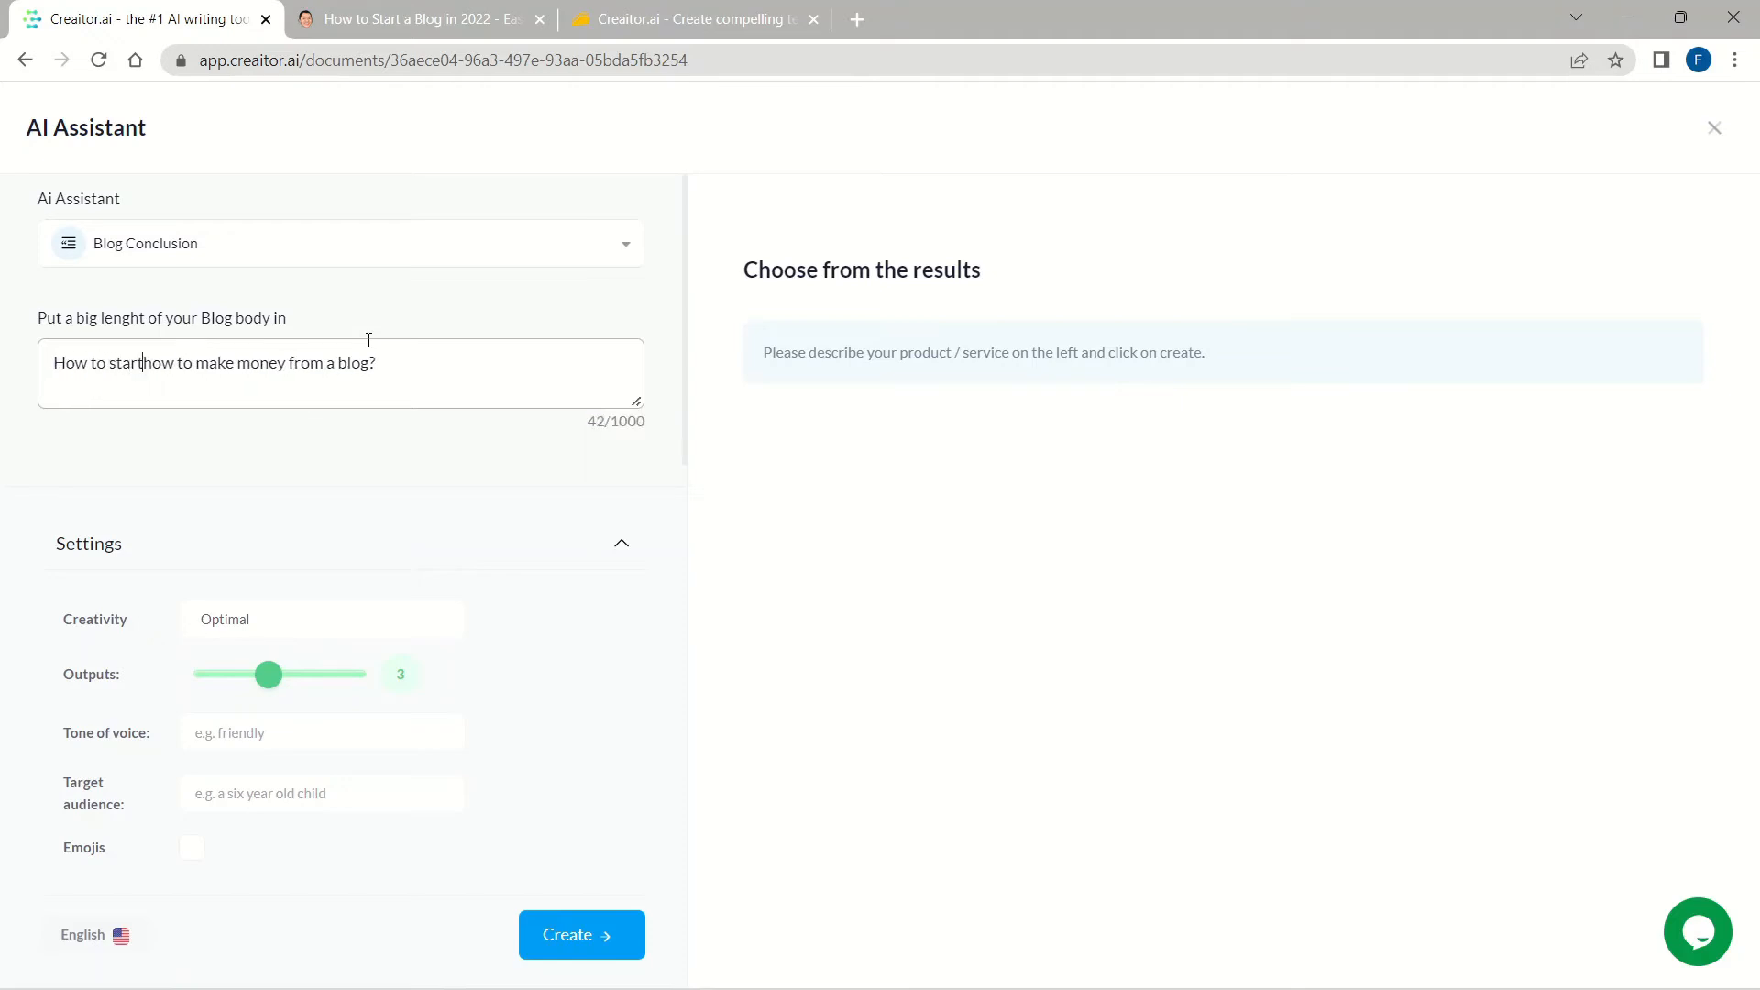
pyautogui.write(' bloggin')
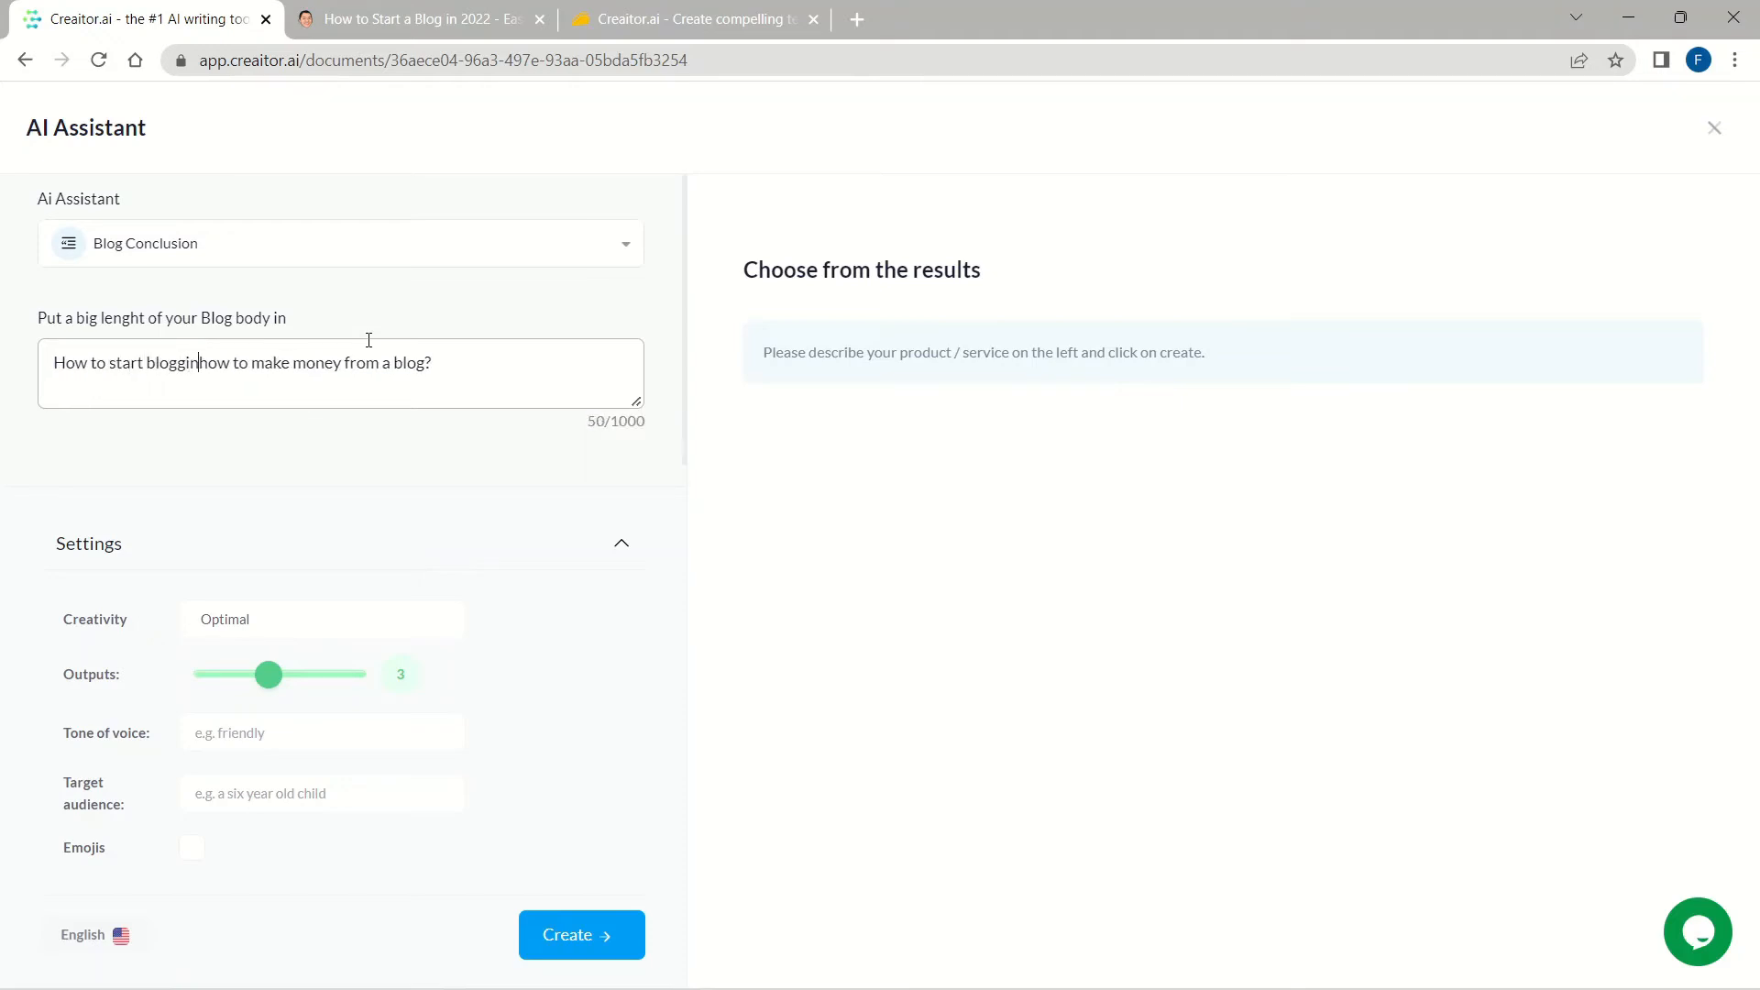
pyautogui.write('g and')
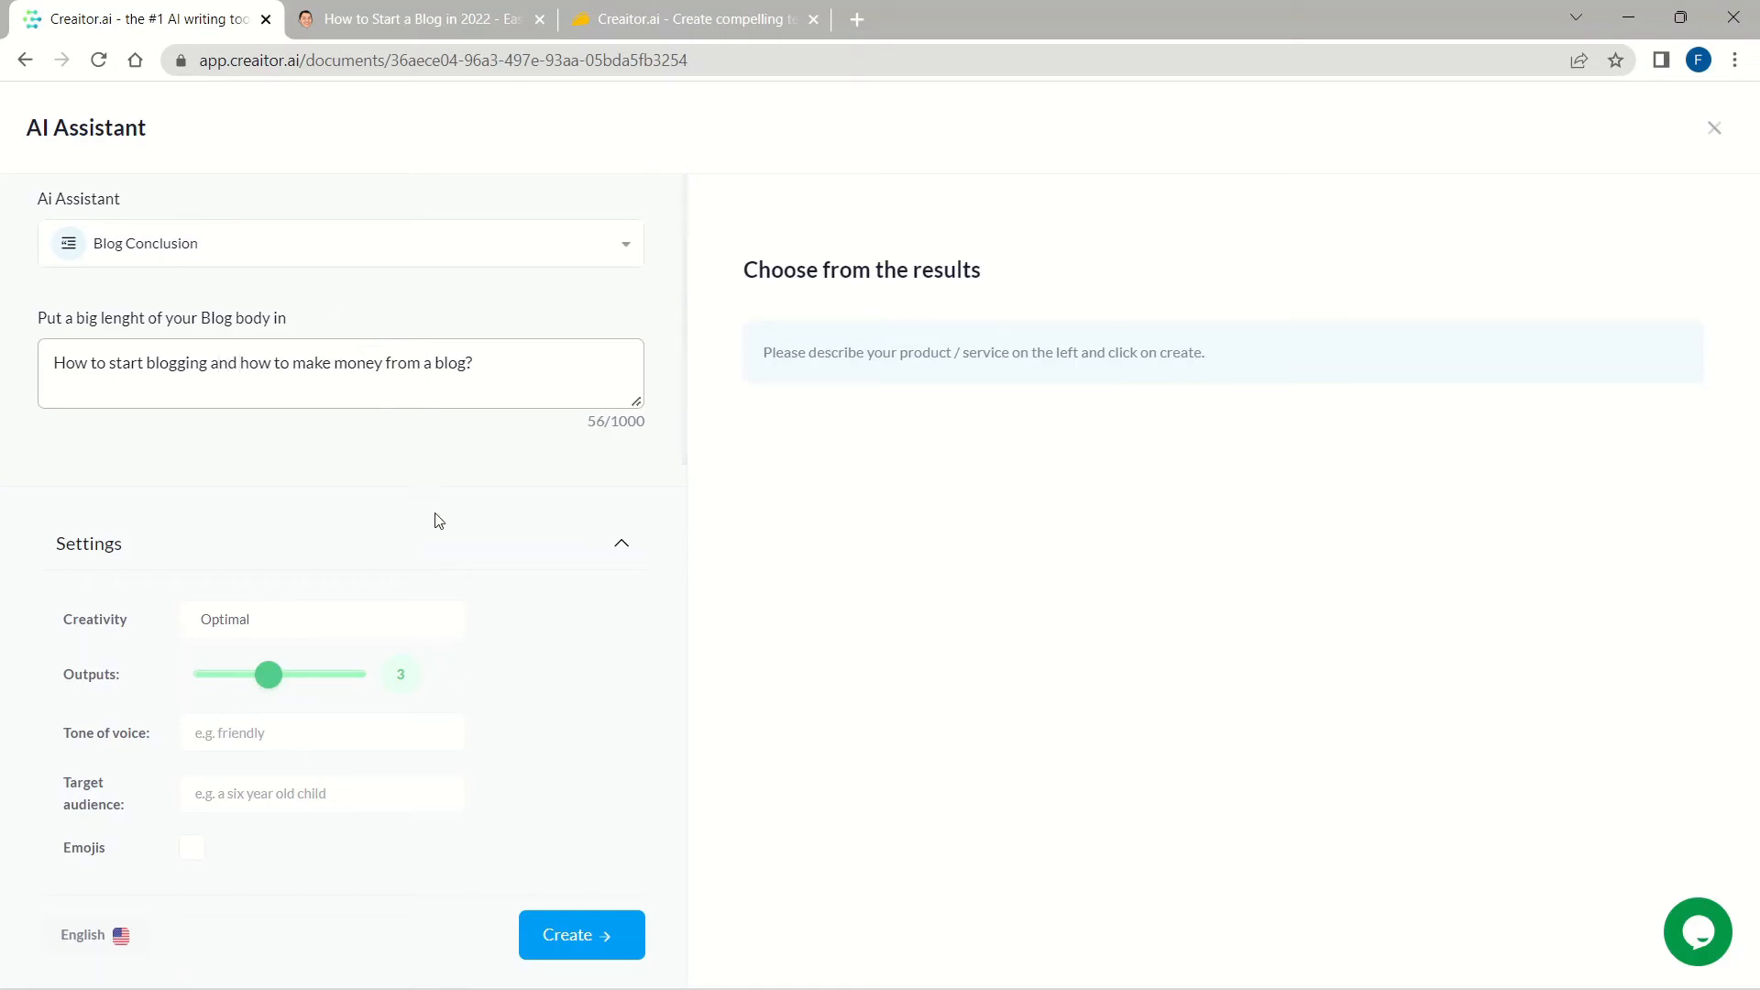
pyautogui.click(583, 935)
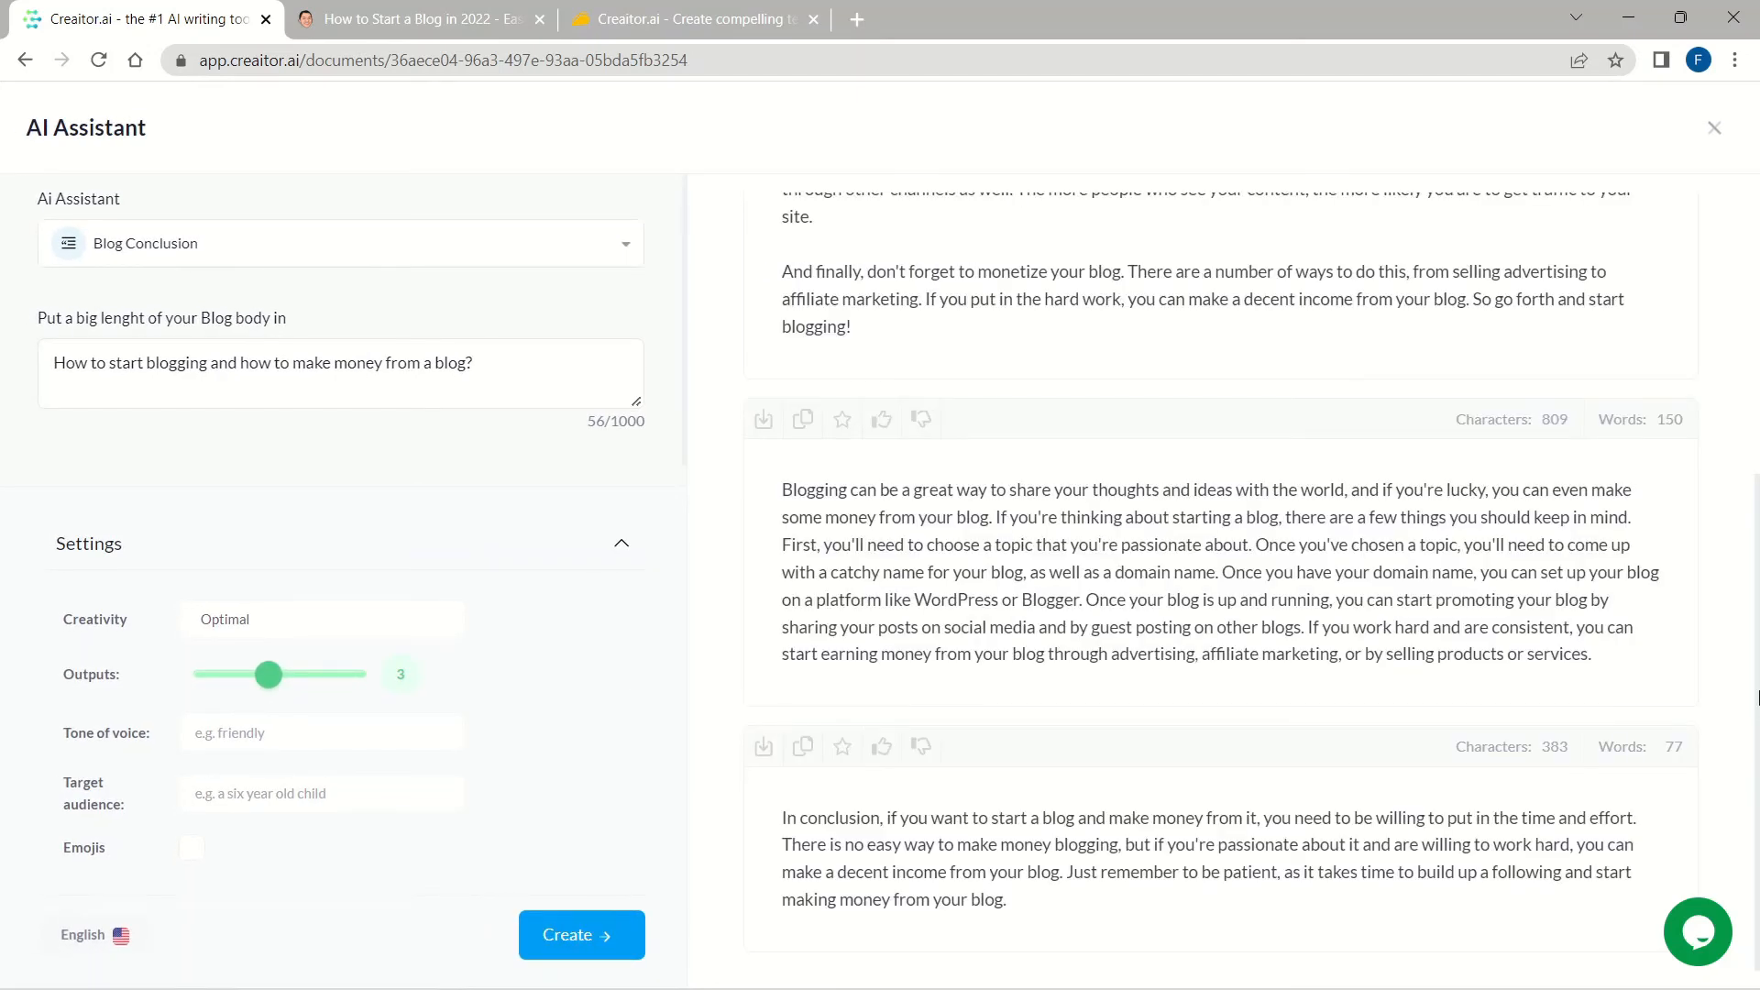
# Compare the generated conclusions and insert the first one, which starts with "If you're thinking about starting a blog, congratulations!", into the document.
pyautogui.moveTo(1758, 698); pyautogui.dragTo(1758, 431)
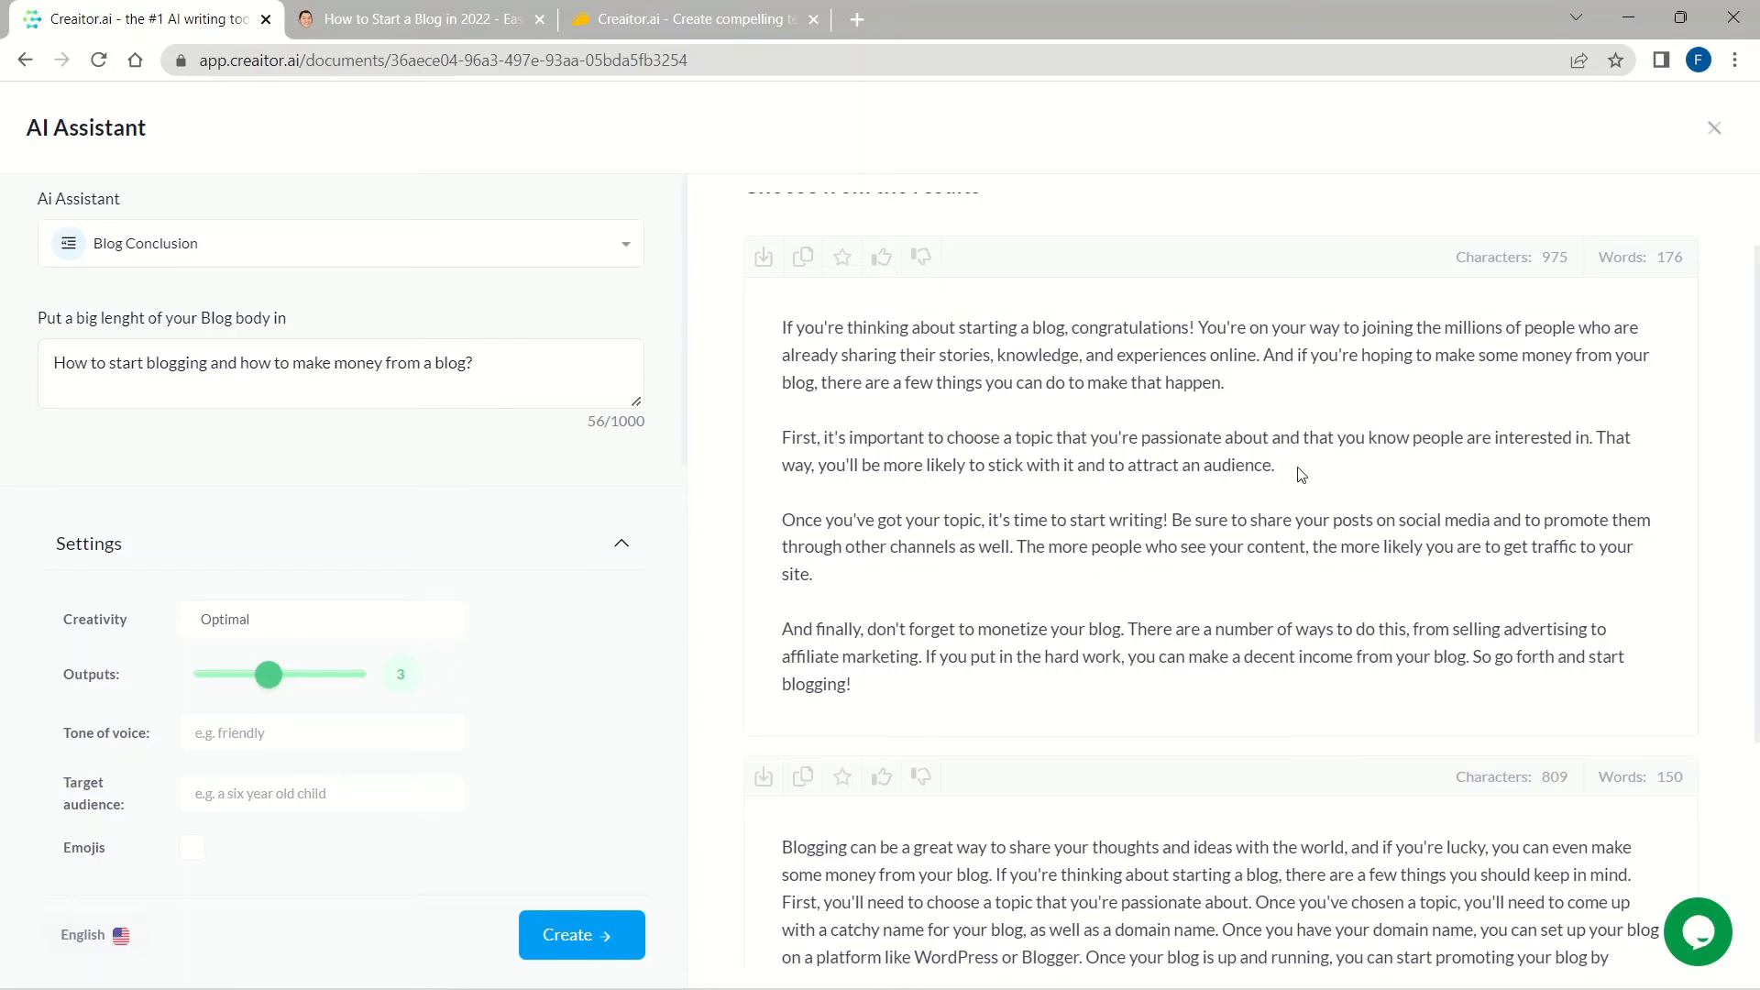
pyautogui.scroll(-3, 973, 590)
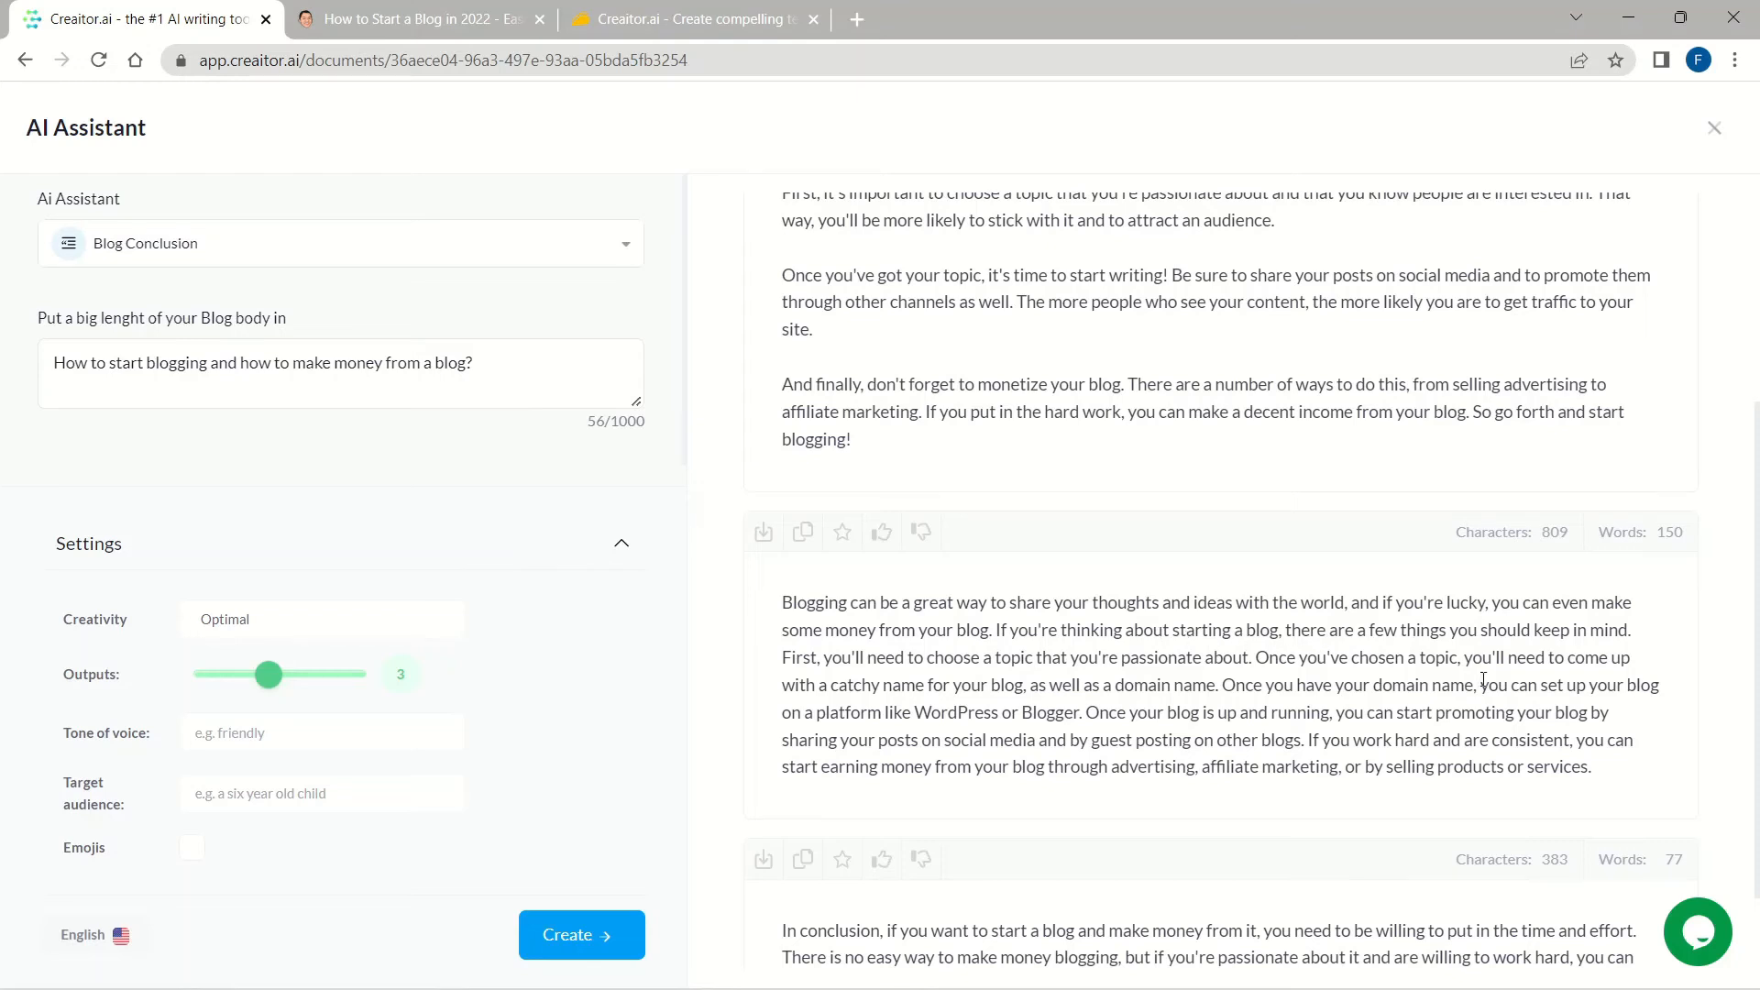
pyautogui.moveTo(1757, 554); pyautogui.dragTo(1758, 389)
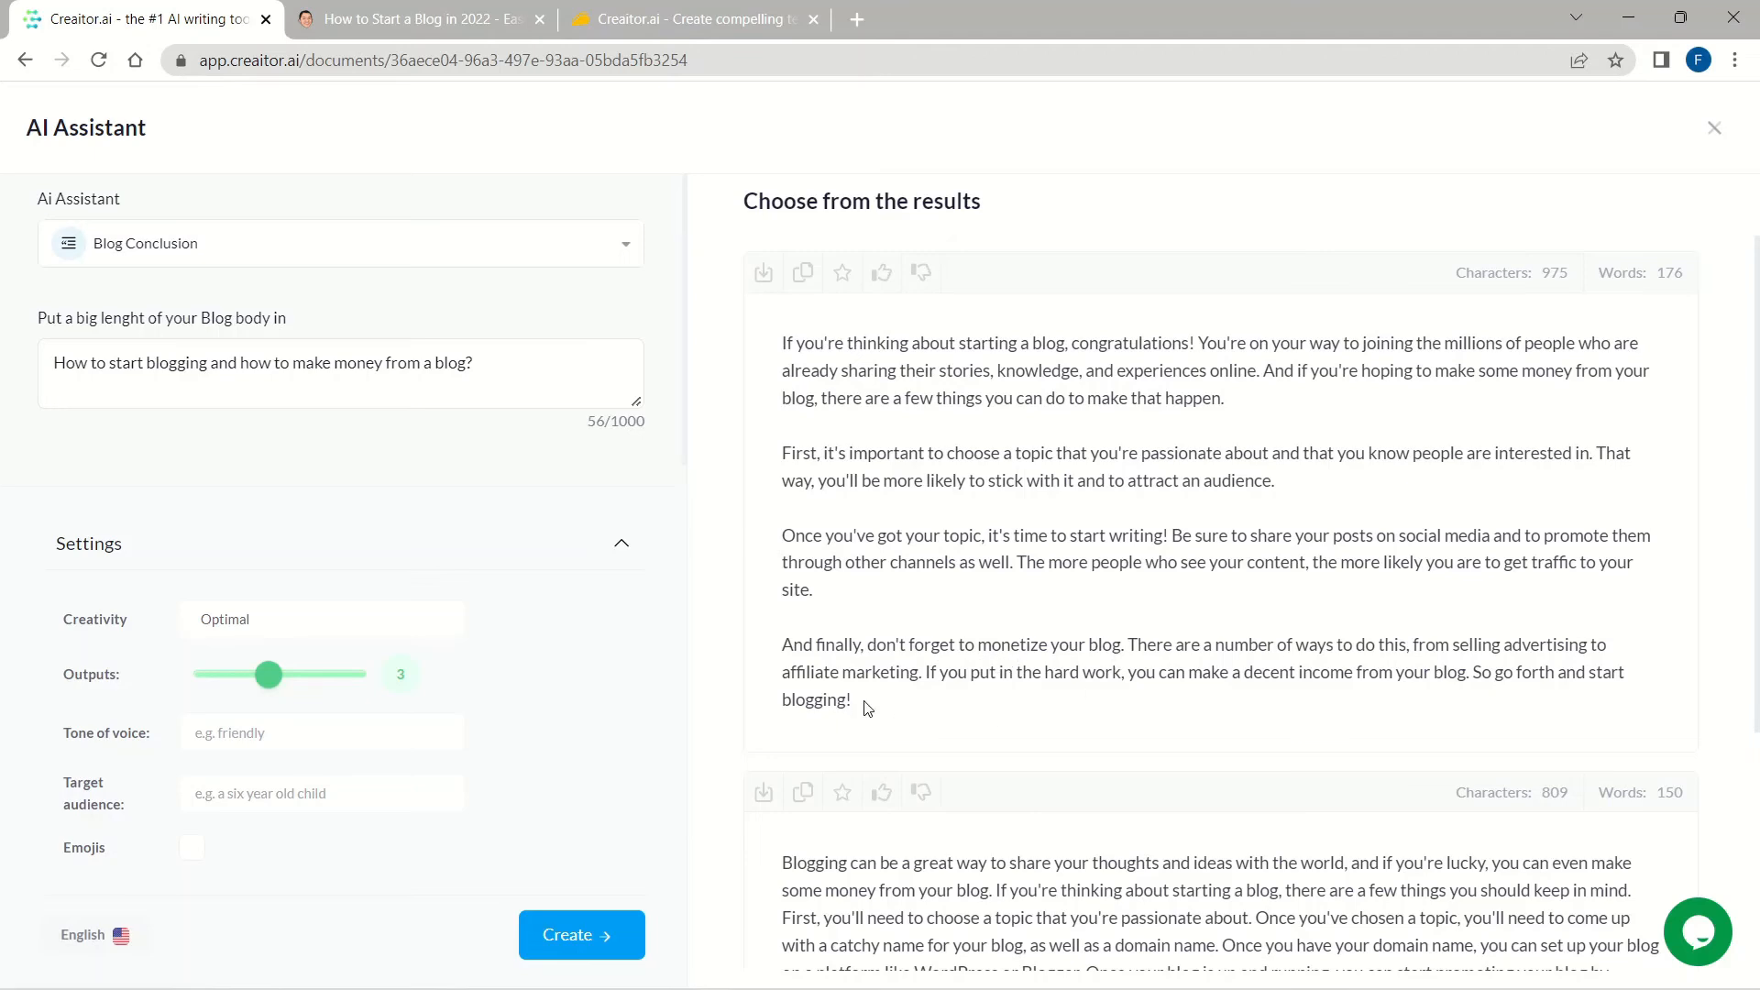
pyautogui.click(763, 273)
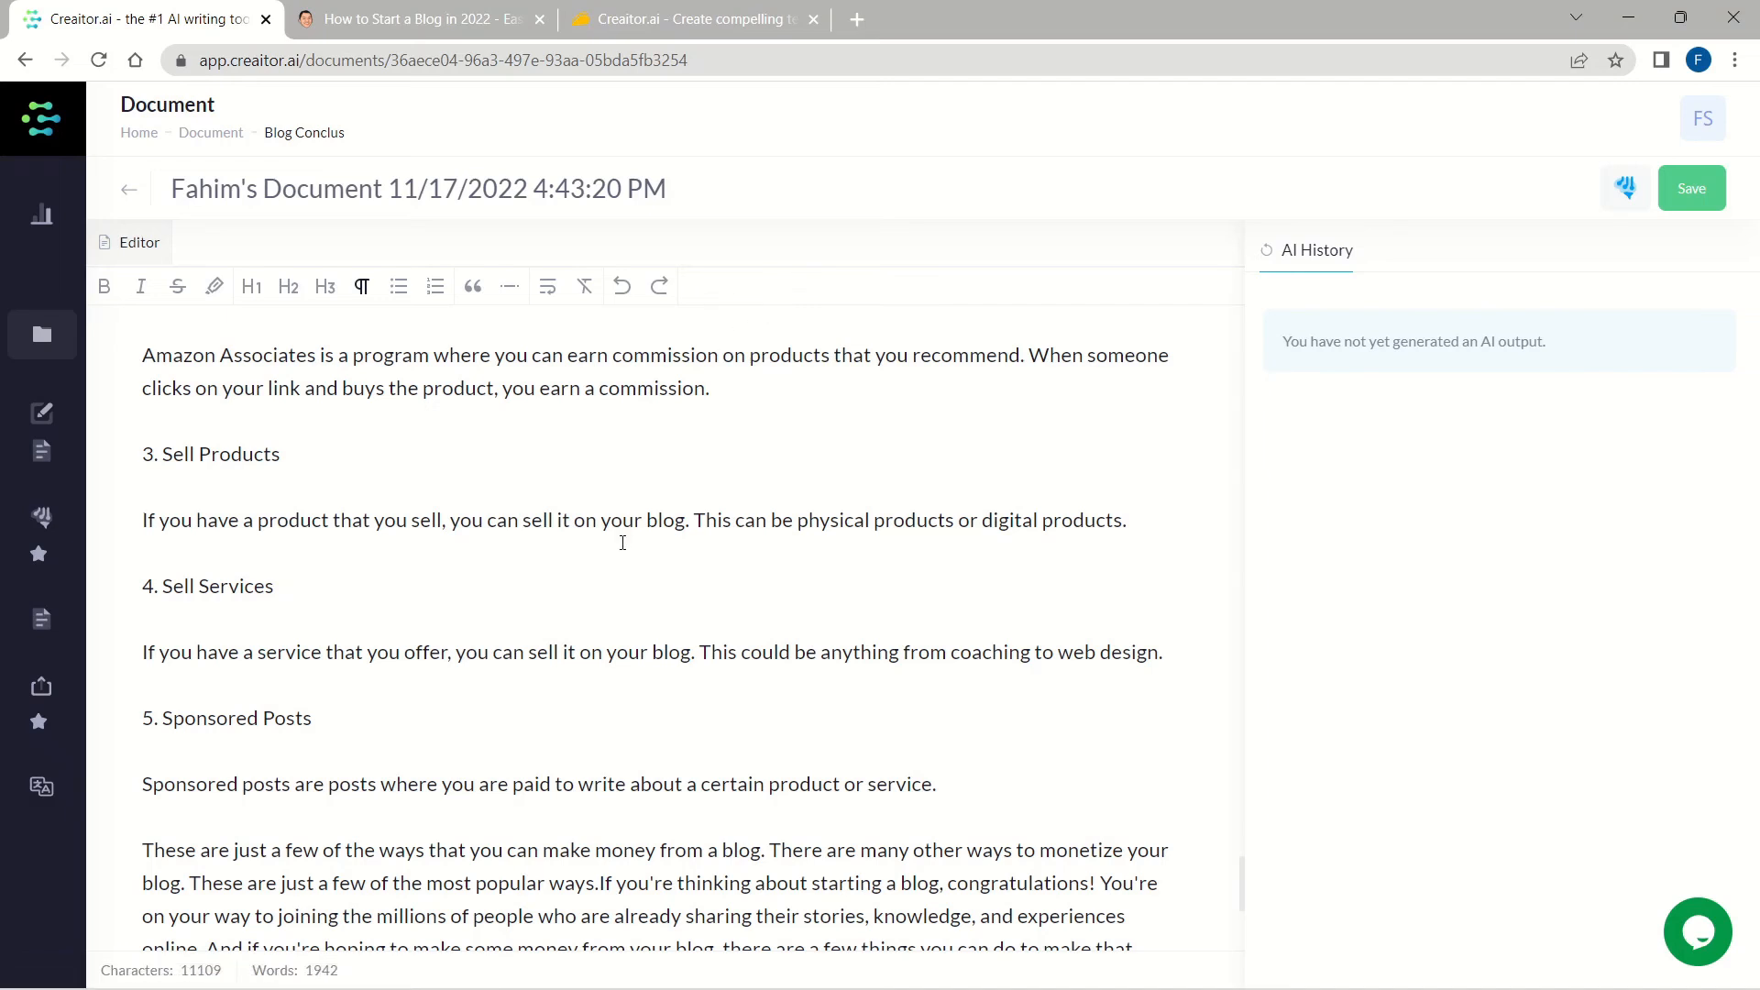
# Separate the inserted conclusion from the money-making section and add the heading line "Conclusion:" above it.
pyautogui.scroll(-5, 771, 433)
pyautogui.press('Return')
pyautogui.press('Return')
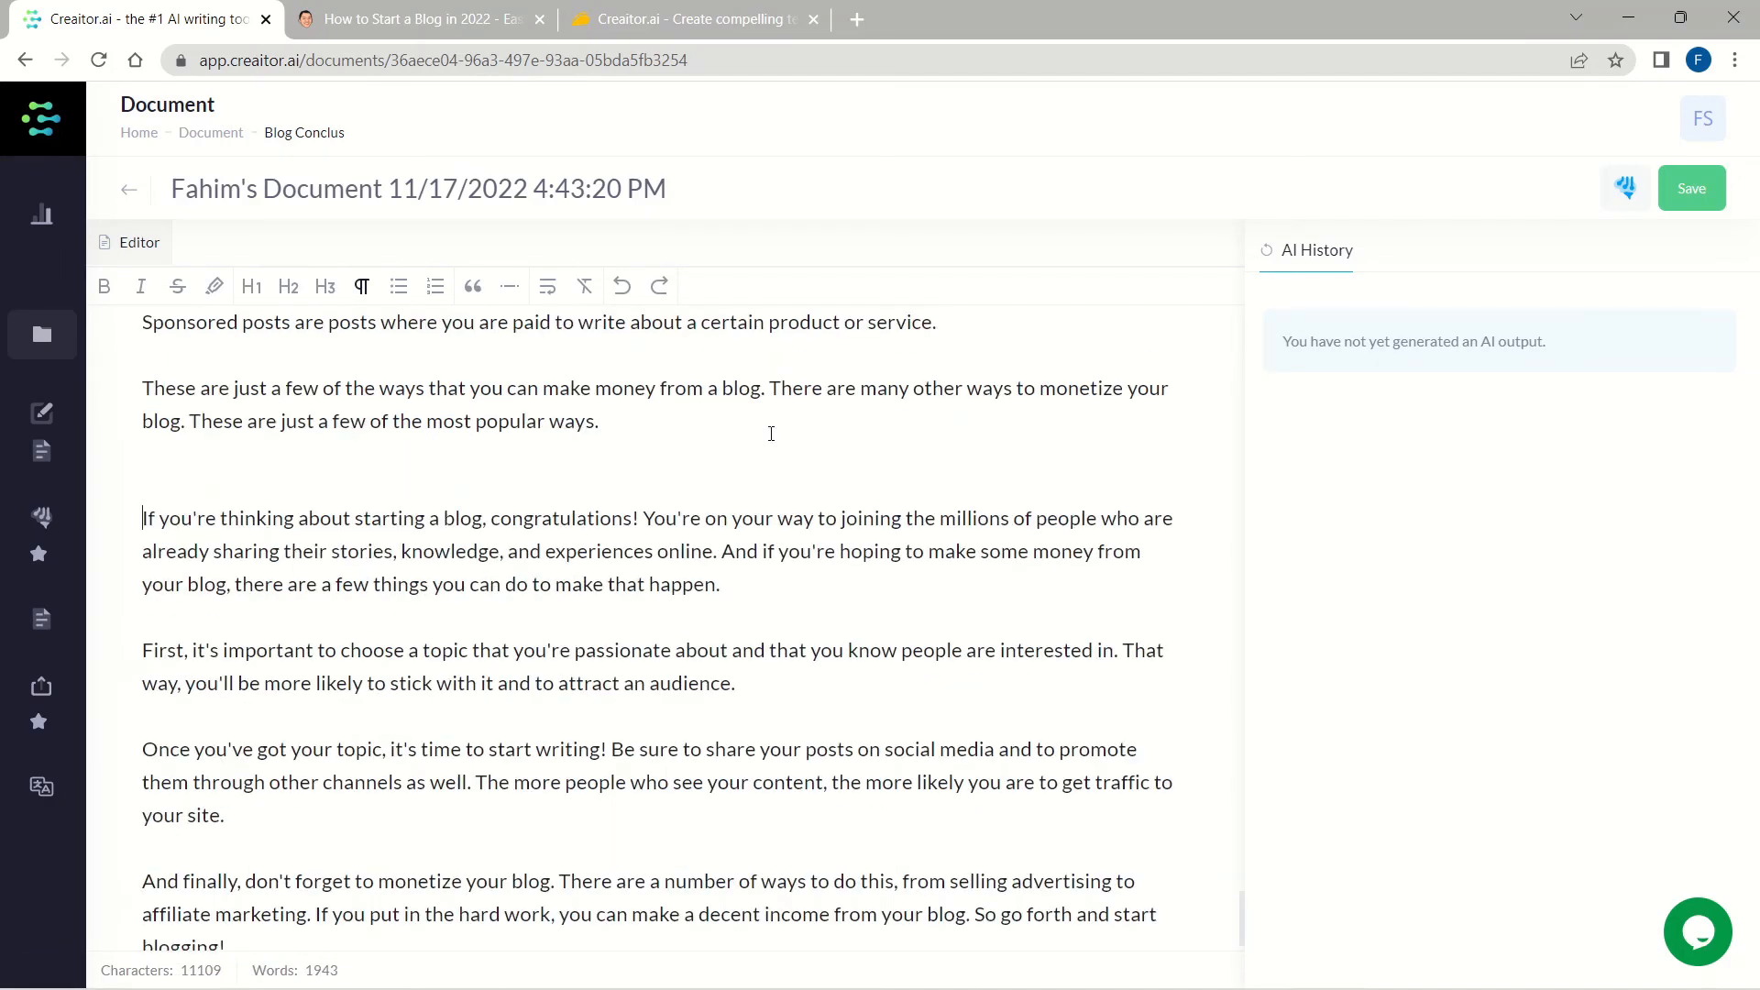
pyautogui.press('Up')
pyautogui.press('Return')
pyautogui.write('Con')
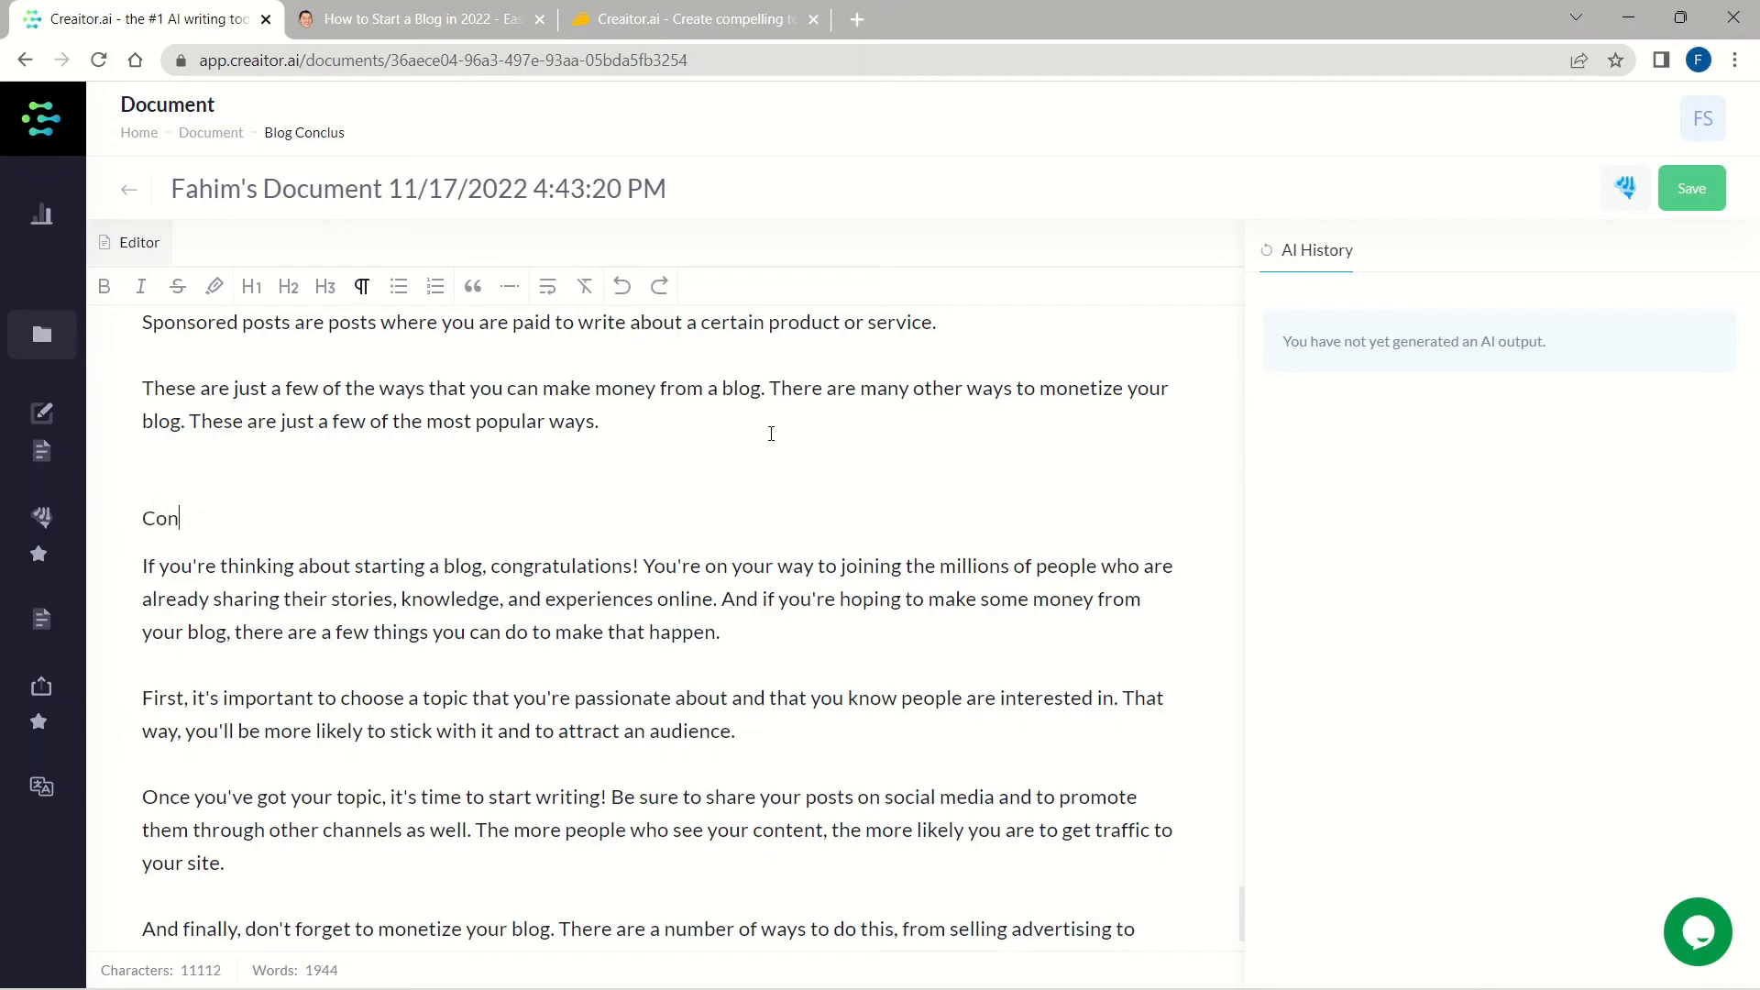
pyautogui.write('clusion:')
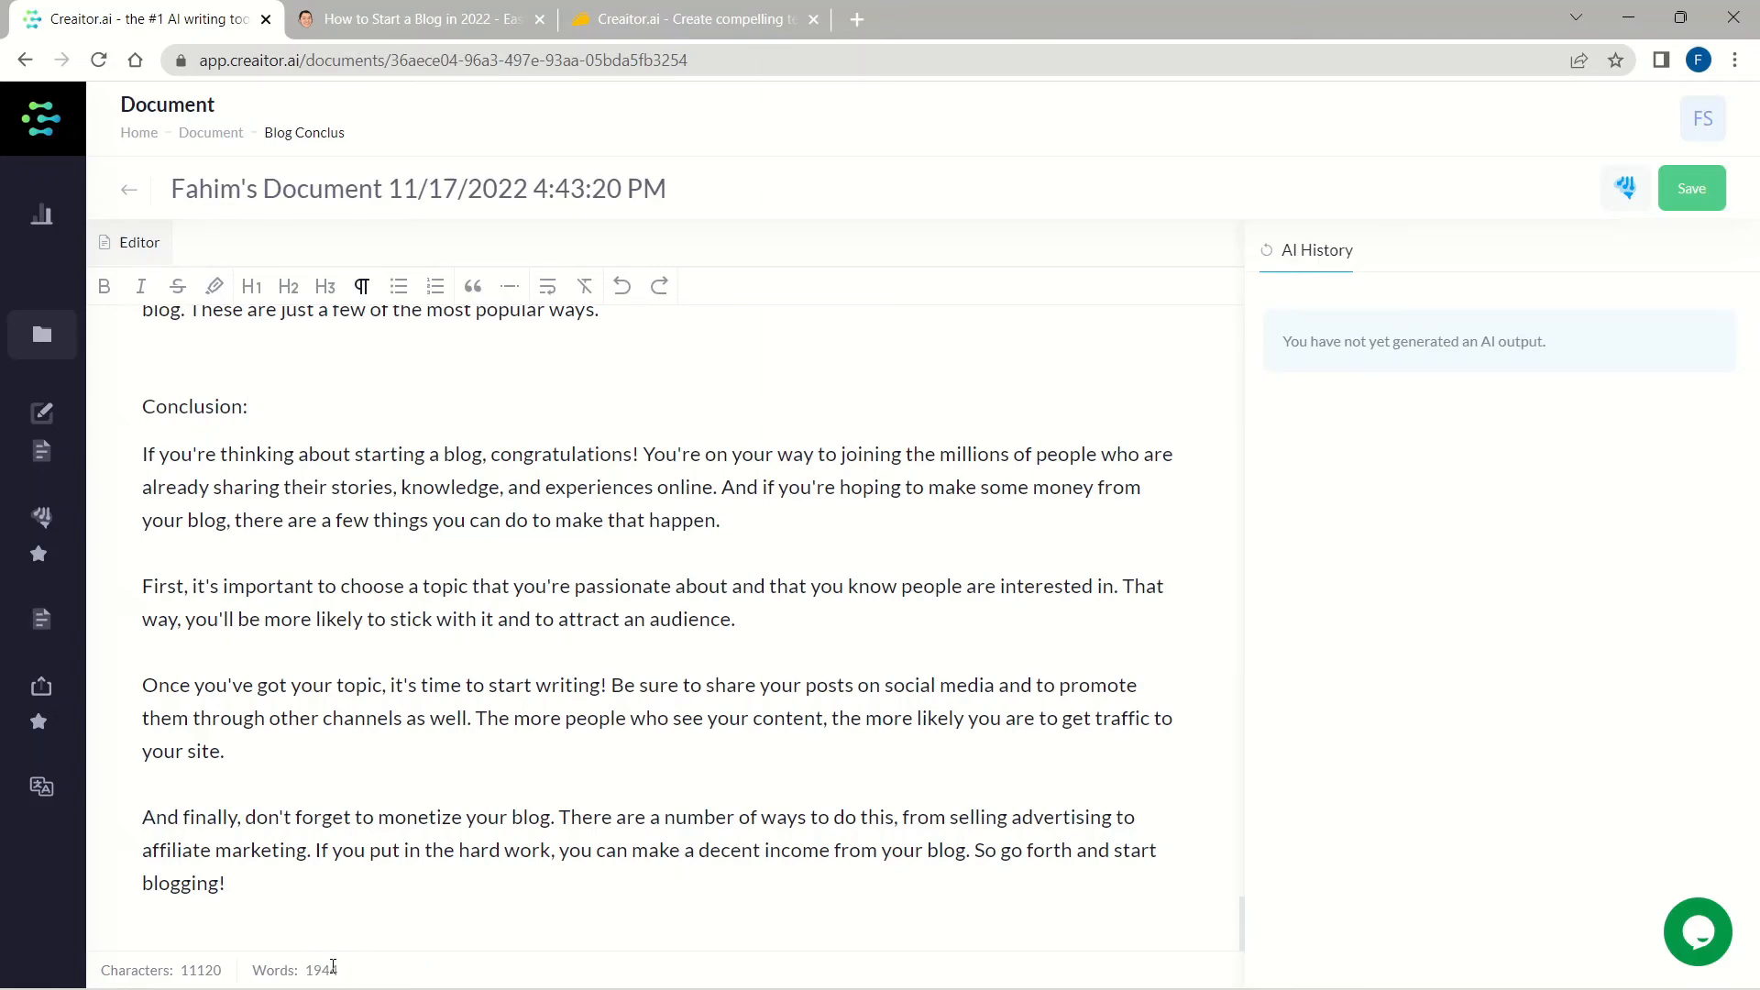
# Review the whole blog post from the introduction to the conclusion, including its total word count.
pyautogui.scroll(15, 486, 847)
pyautogui.scroll(-15, 493, 852)
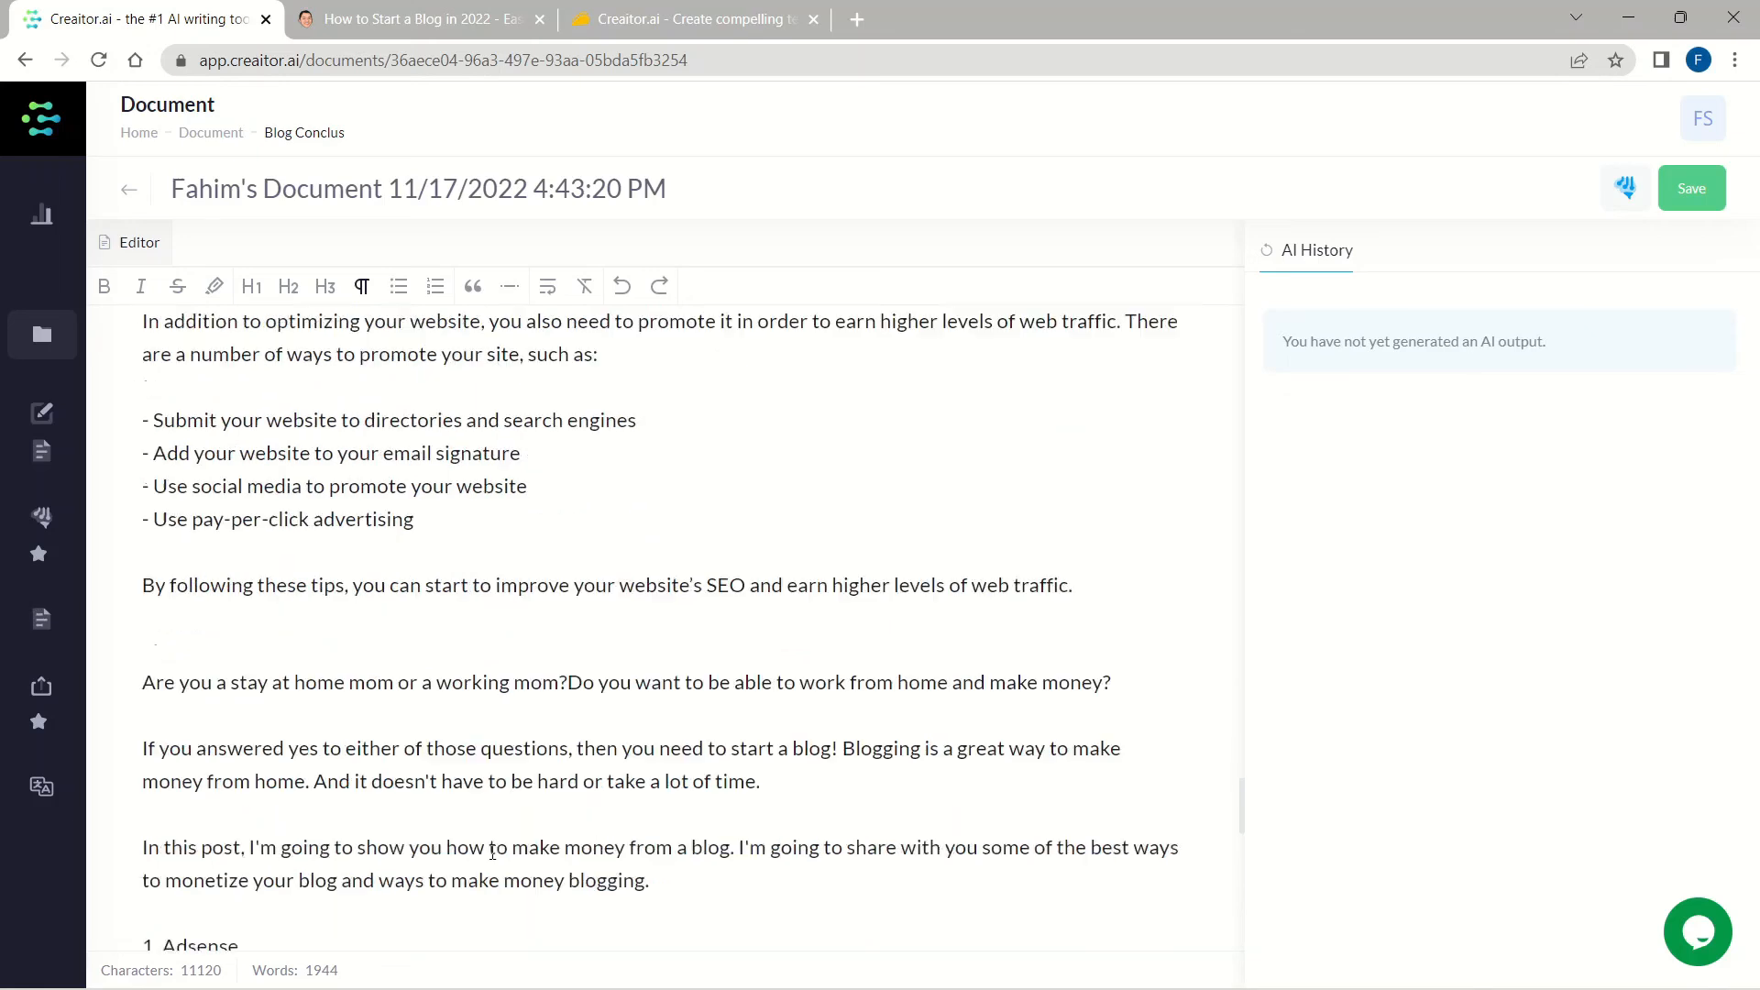
pyautogui.scroll(4, 489, 864)
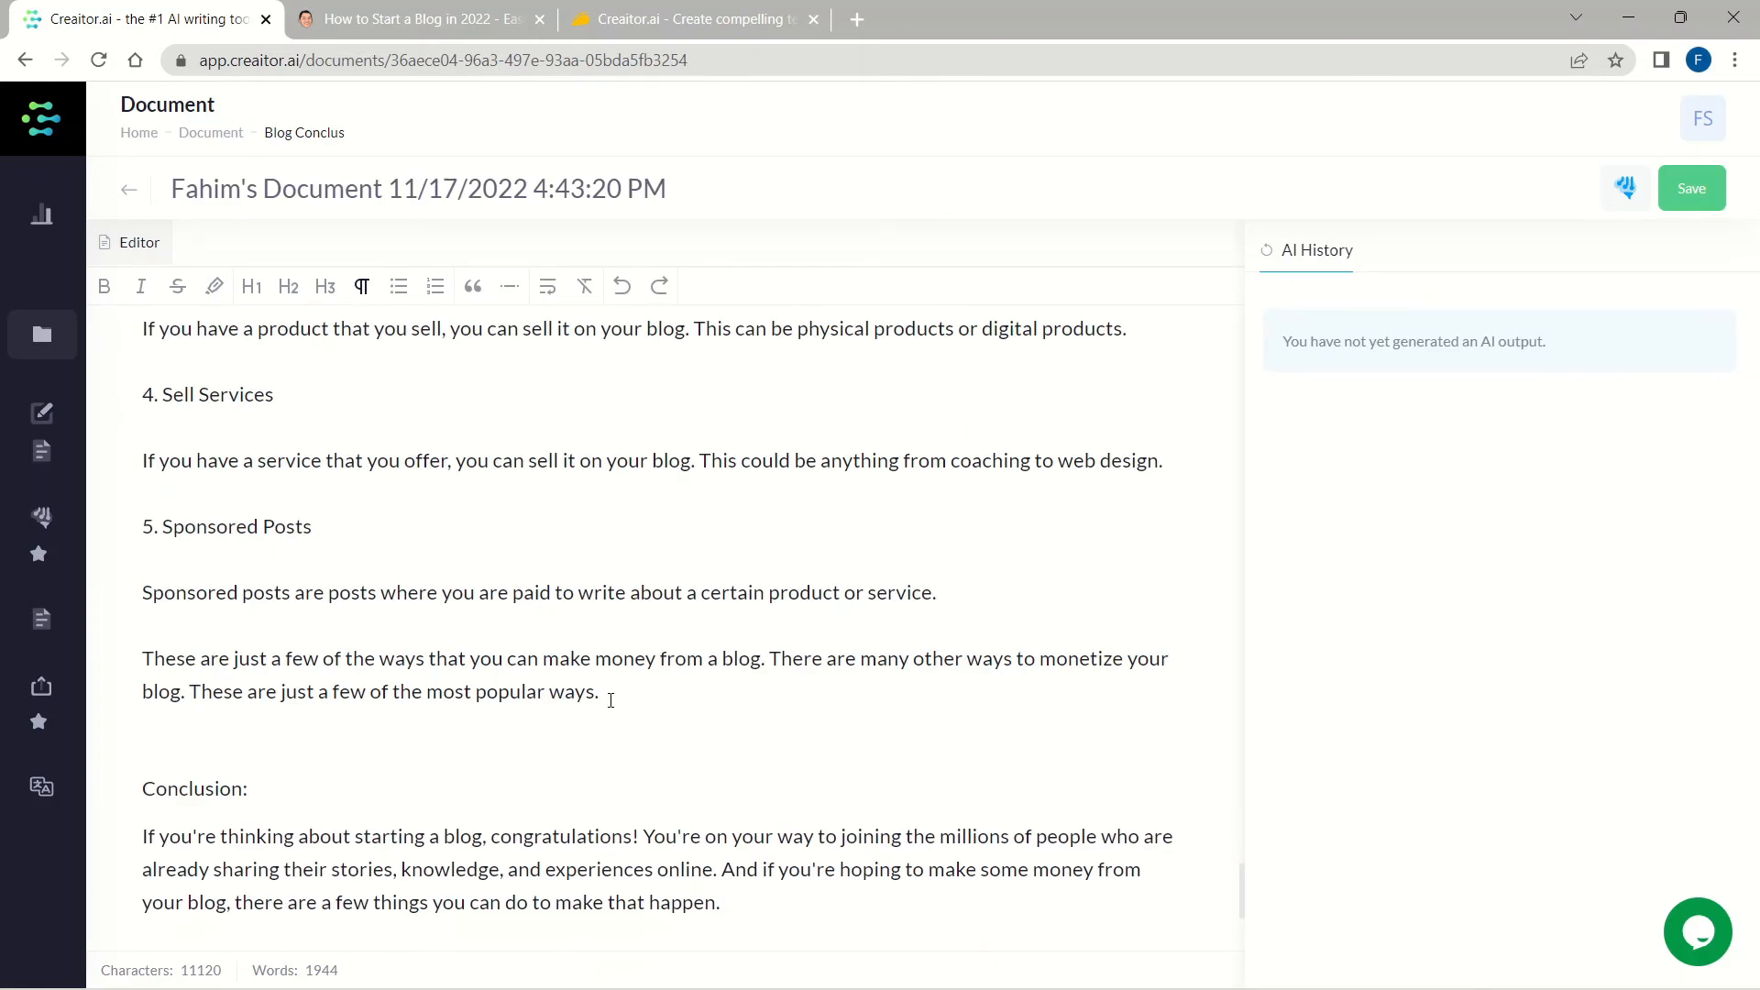
pyautogui.scroll(-4, 550, 779)
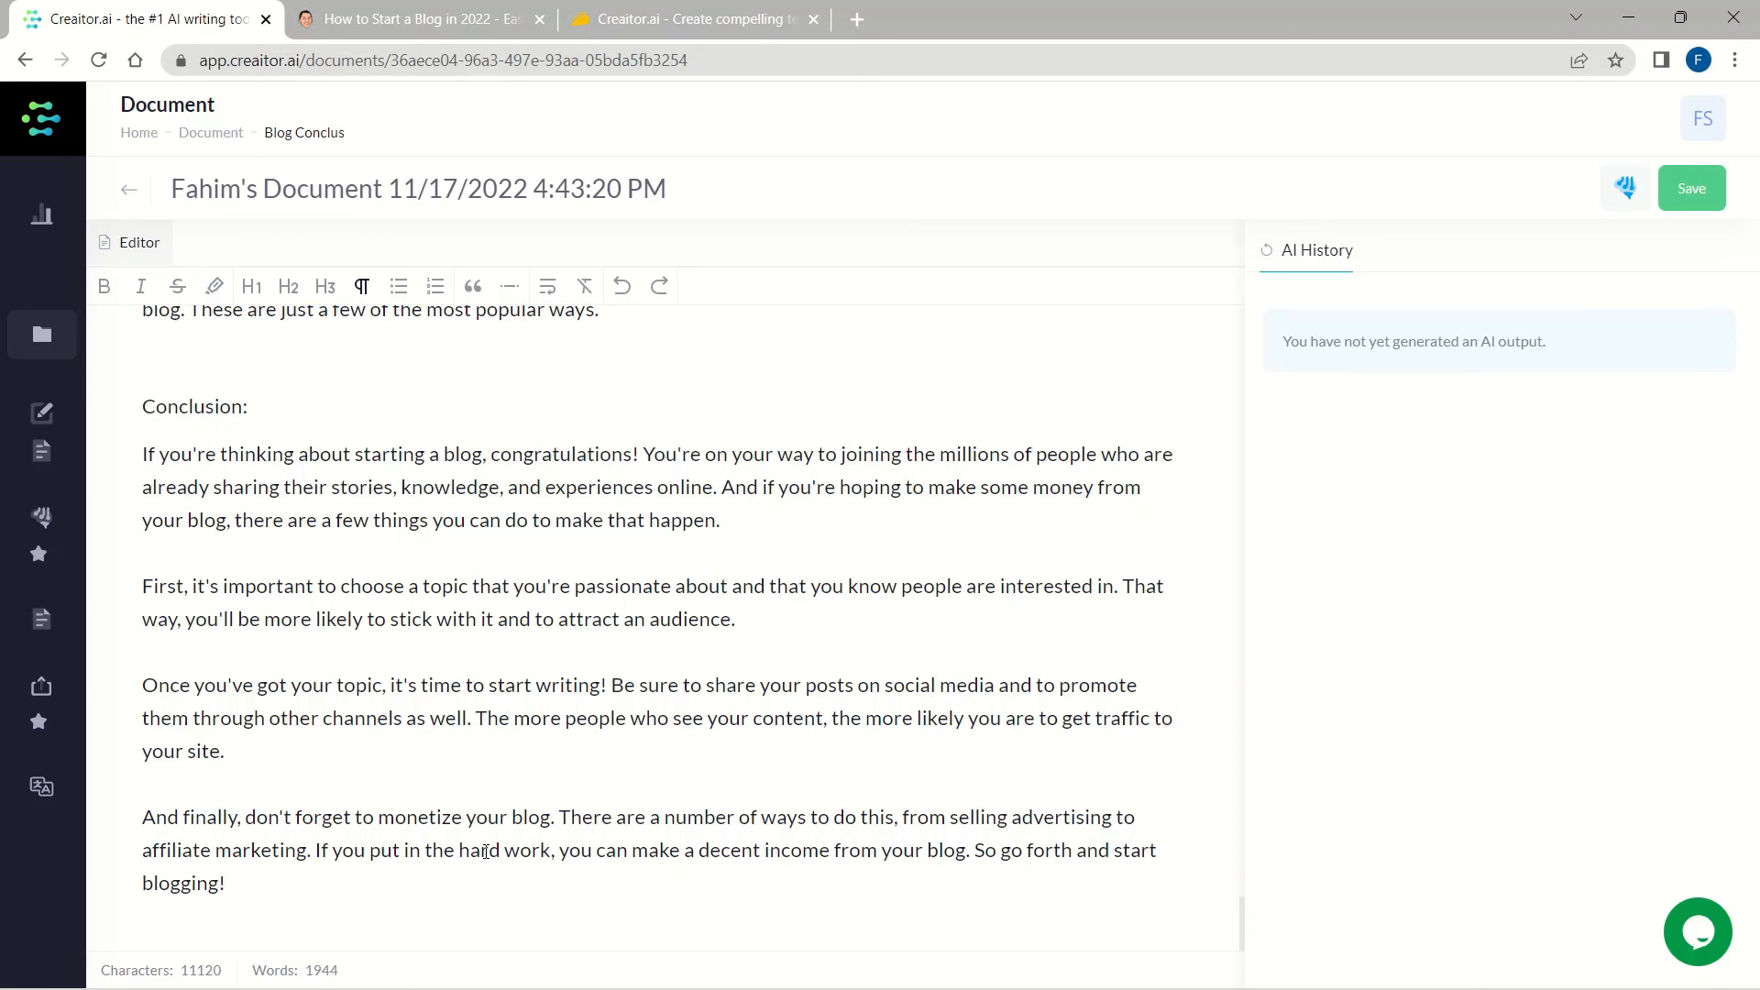
pyautogui.scroll(20, 431, 816)
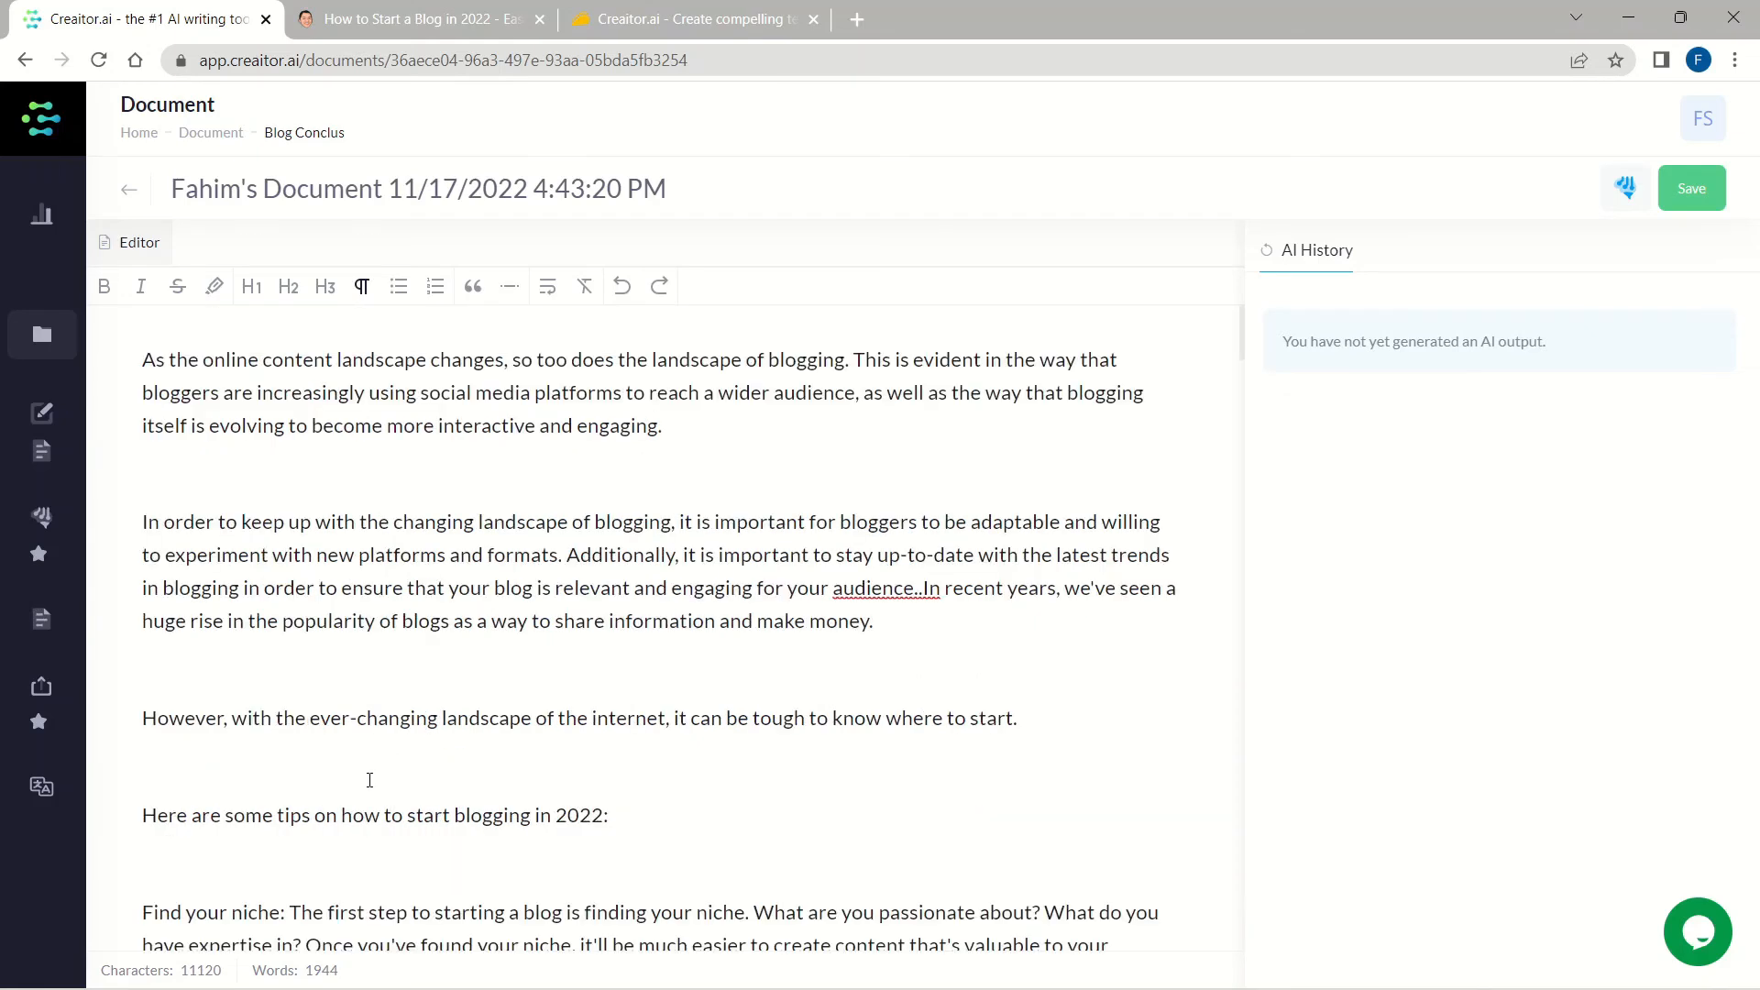
pyautogui.scroll(-10, 385, 697)
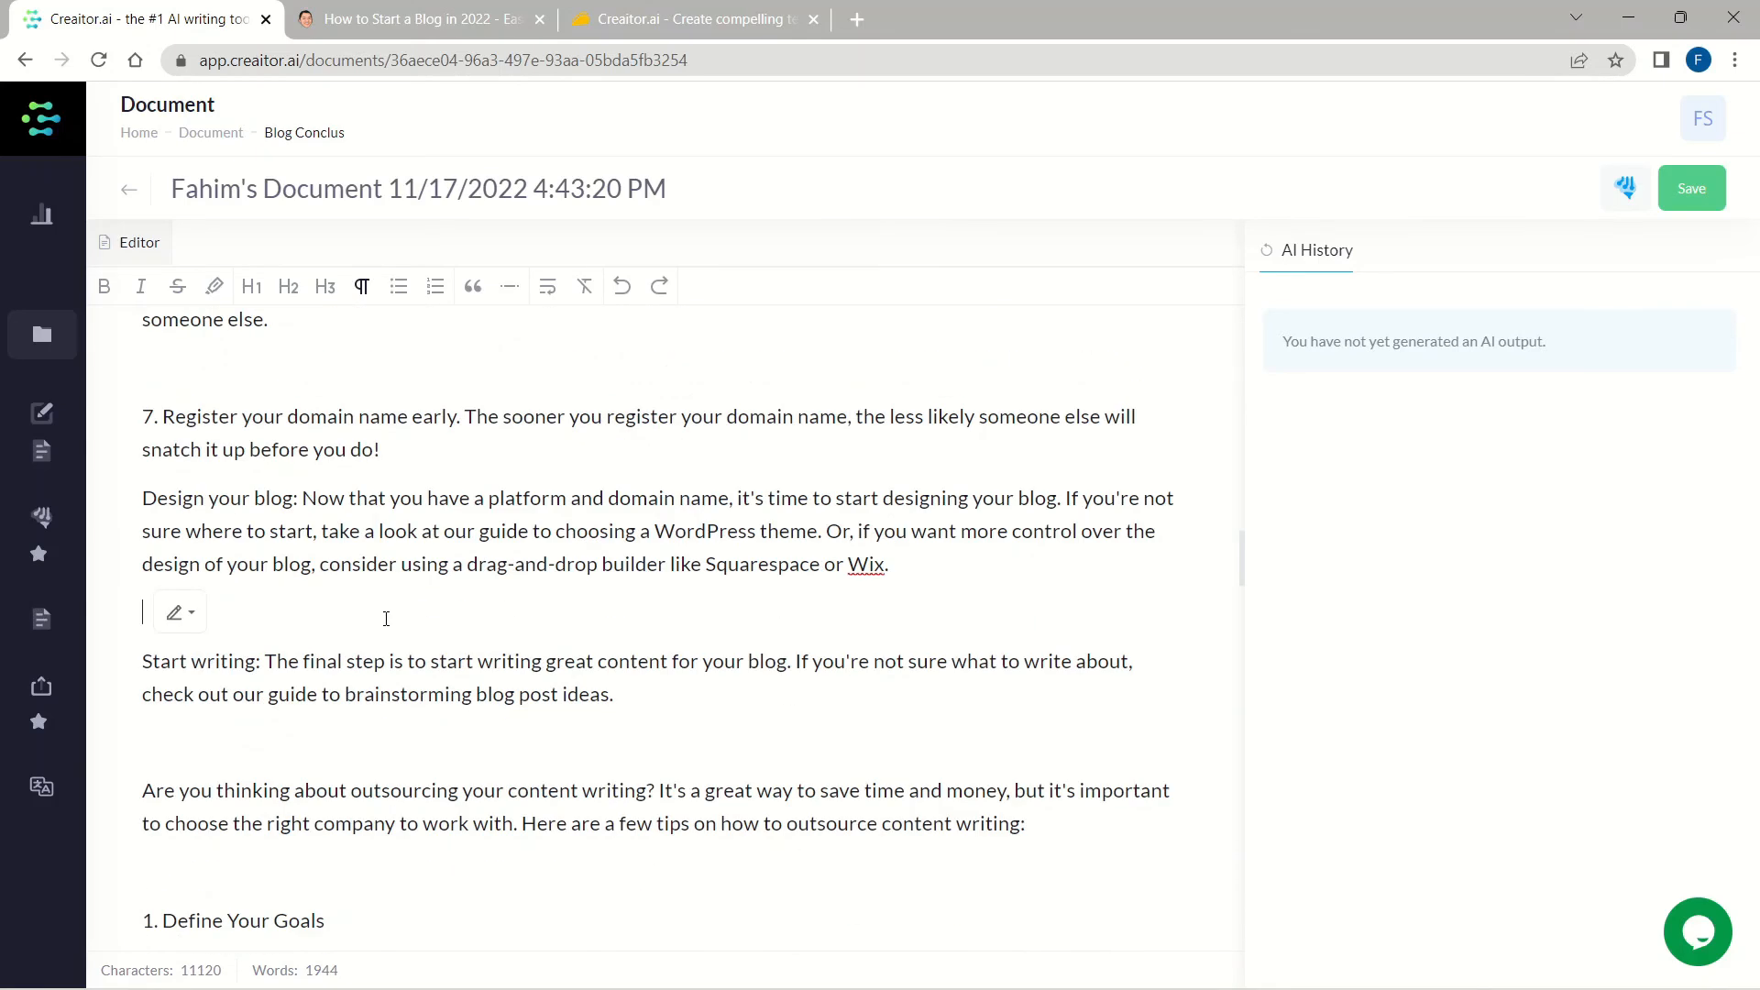
# Add the heading line "How to connect domain and hosting?" between the "Design your blog" and "Start writing" paragraphs.
pyautogui.press('Return')
pyautogui.press('Return')
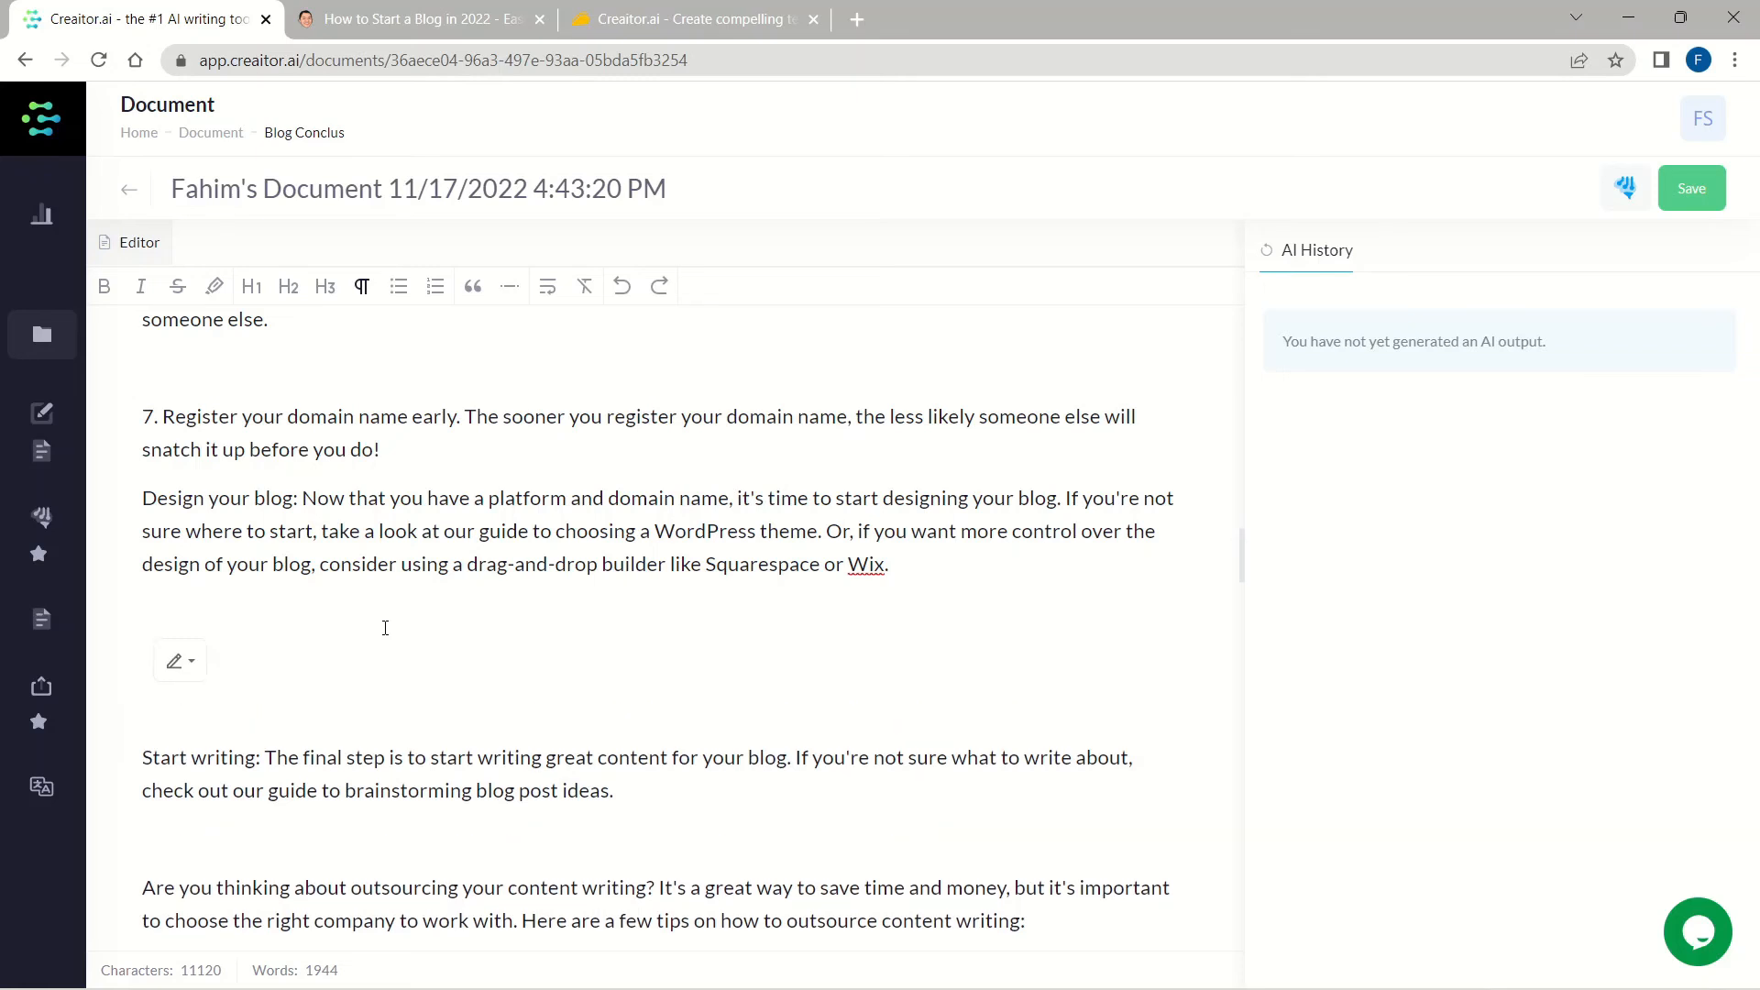
pyautogui.write('How to connect do')
pyautogui.write('main and hosti')
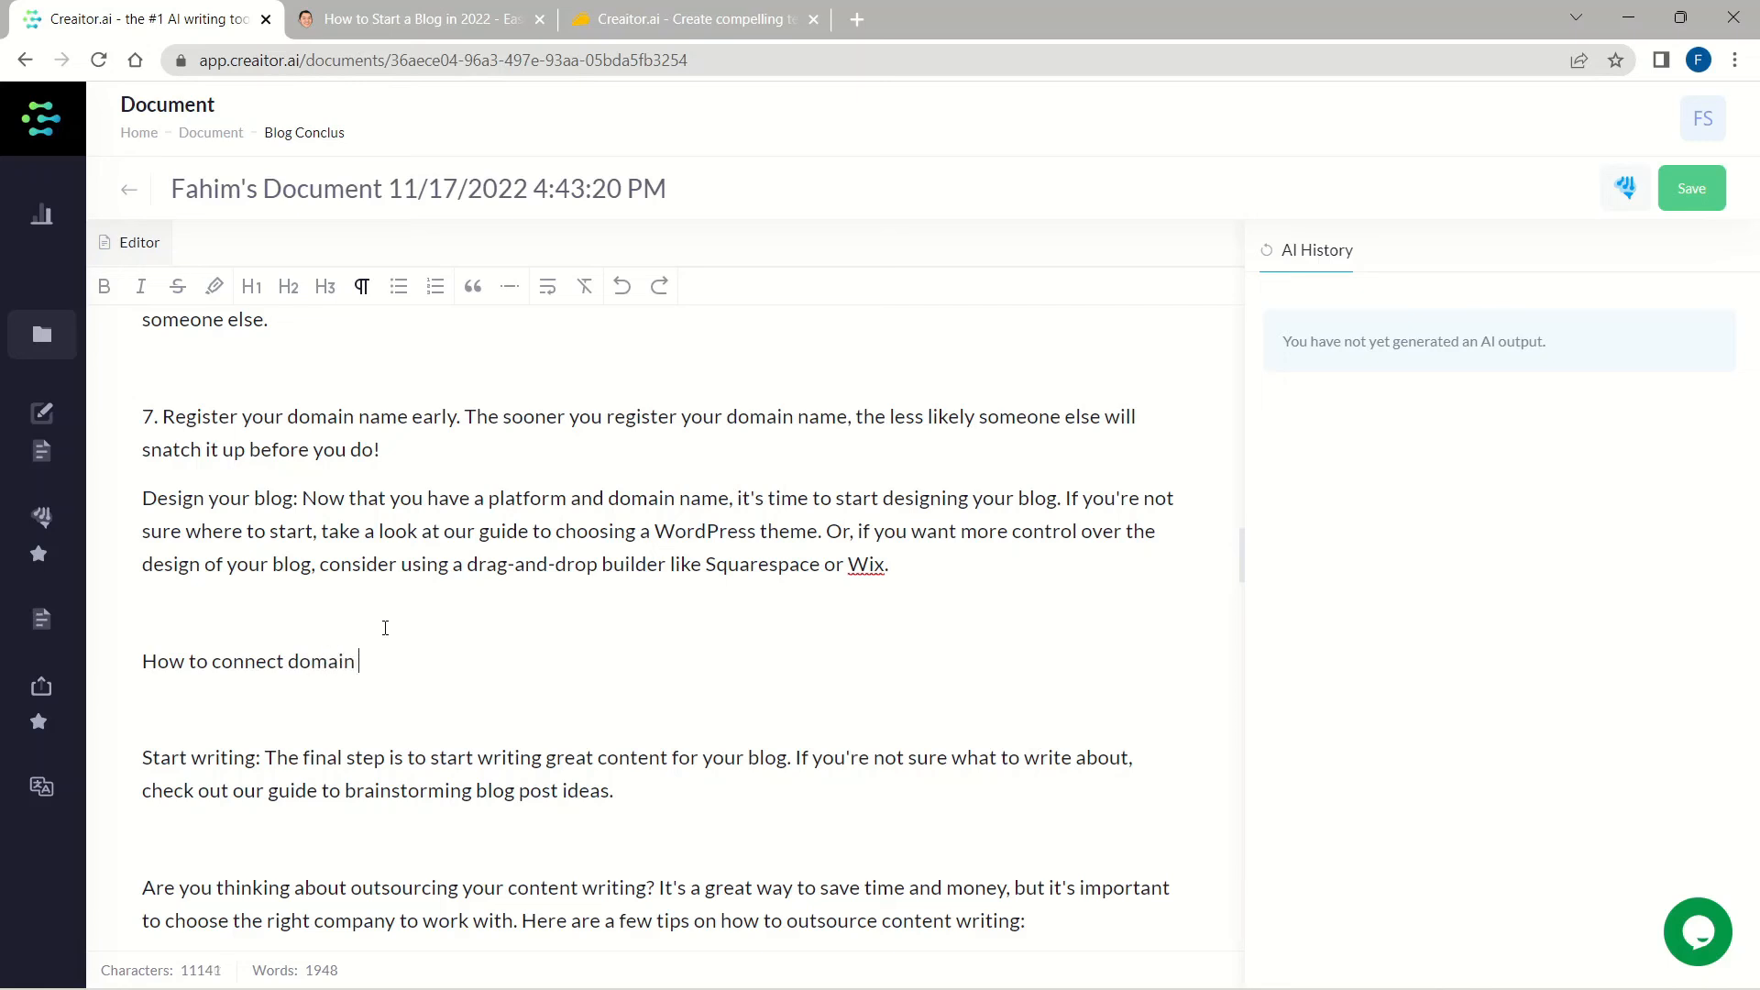
pyautogui.write('ng?')
pyautogui.press('Return')
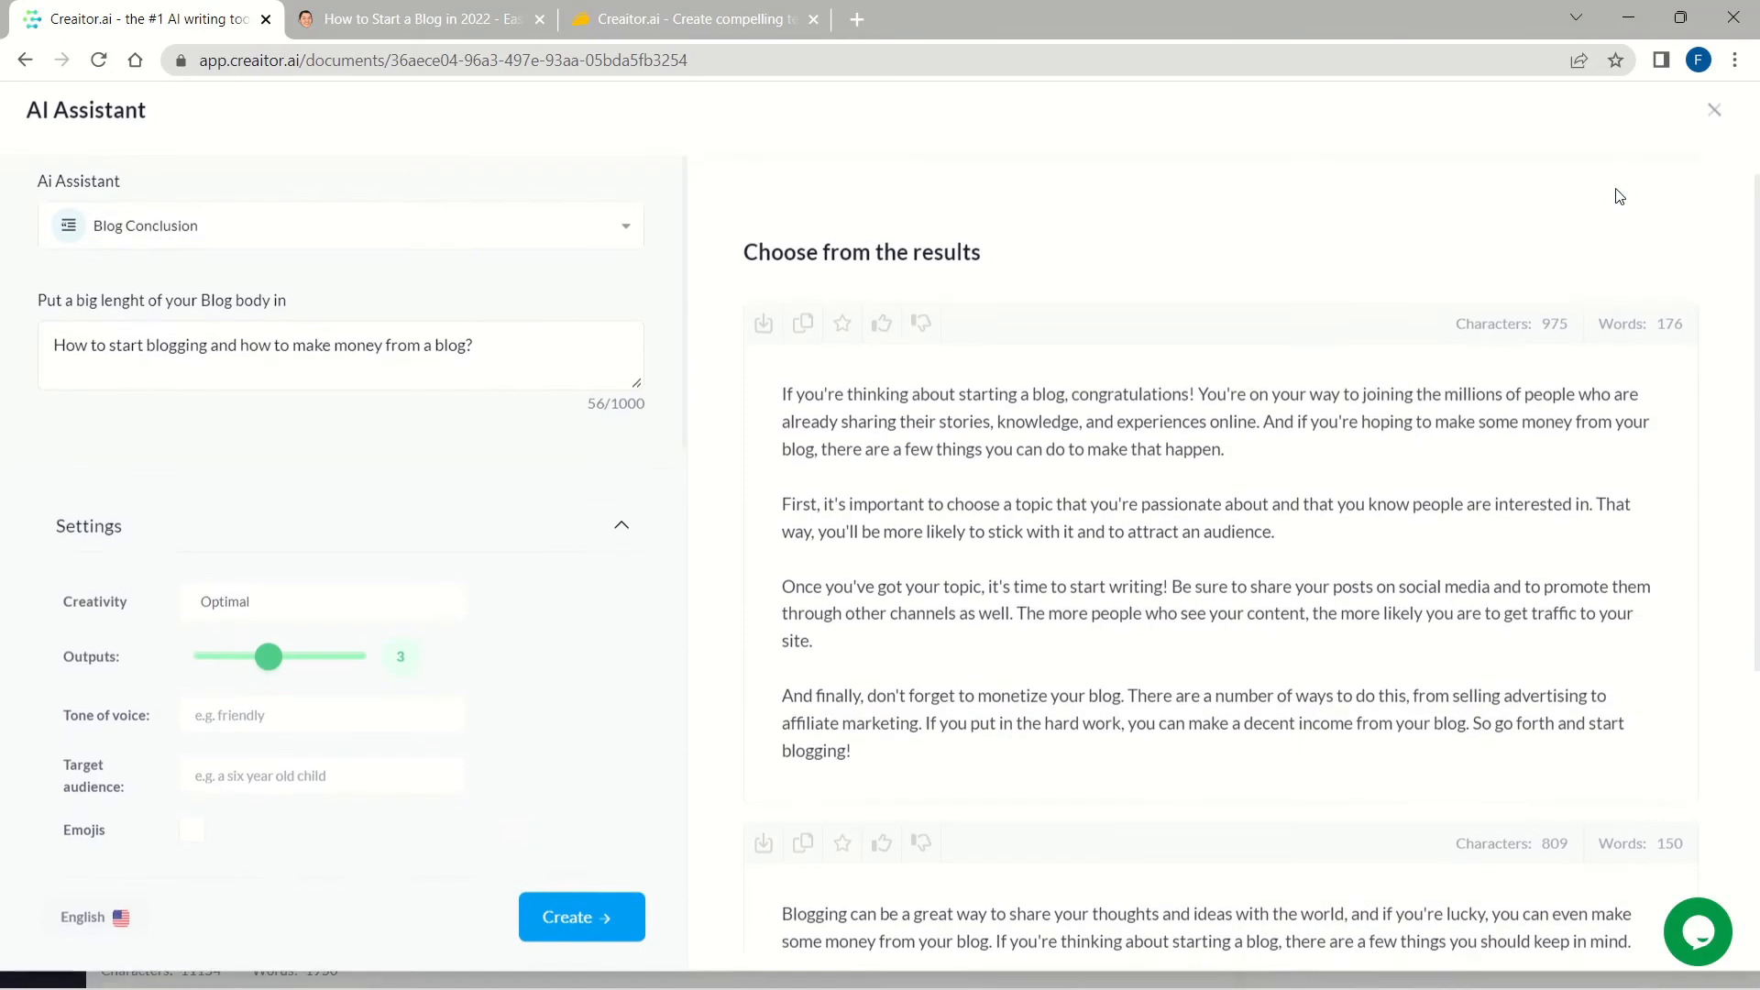
# Switch the AI assistant to Blog Body and generate texts on the topic "how to connect domain and hosting".
pyautogui.click(586, 246)
pyautogui.write('blog')
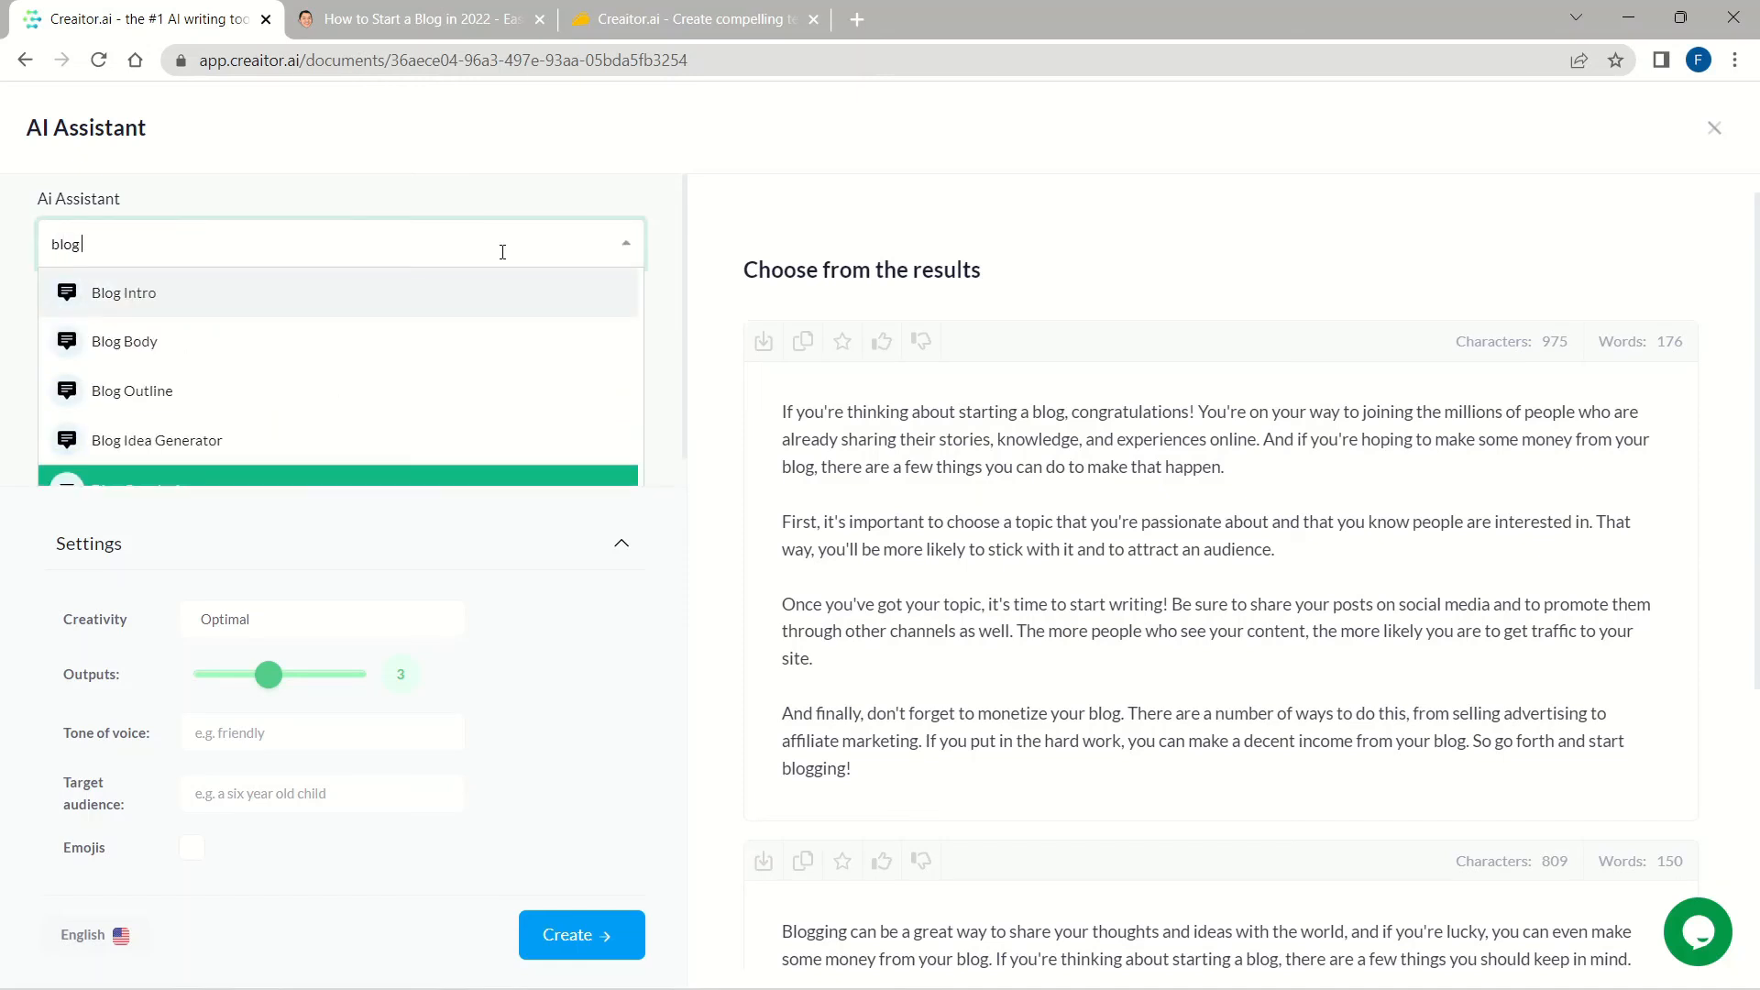
pyautogui.click(137, 341)
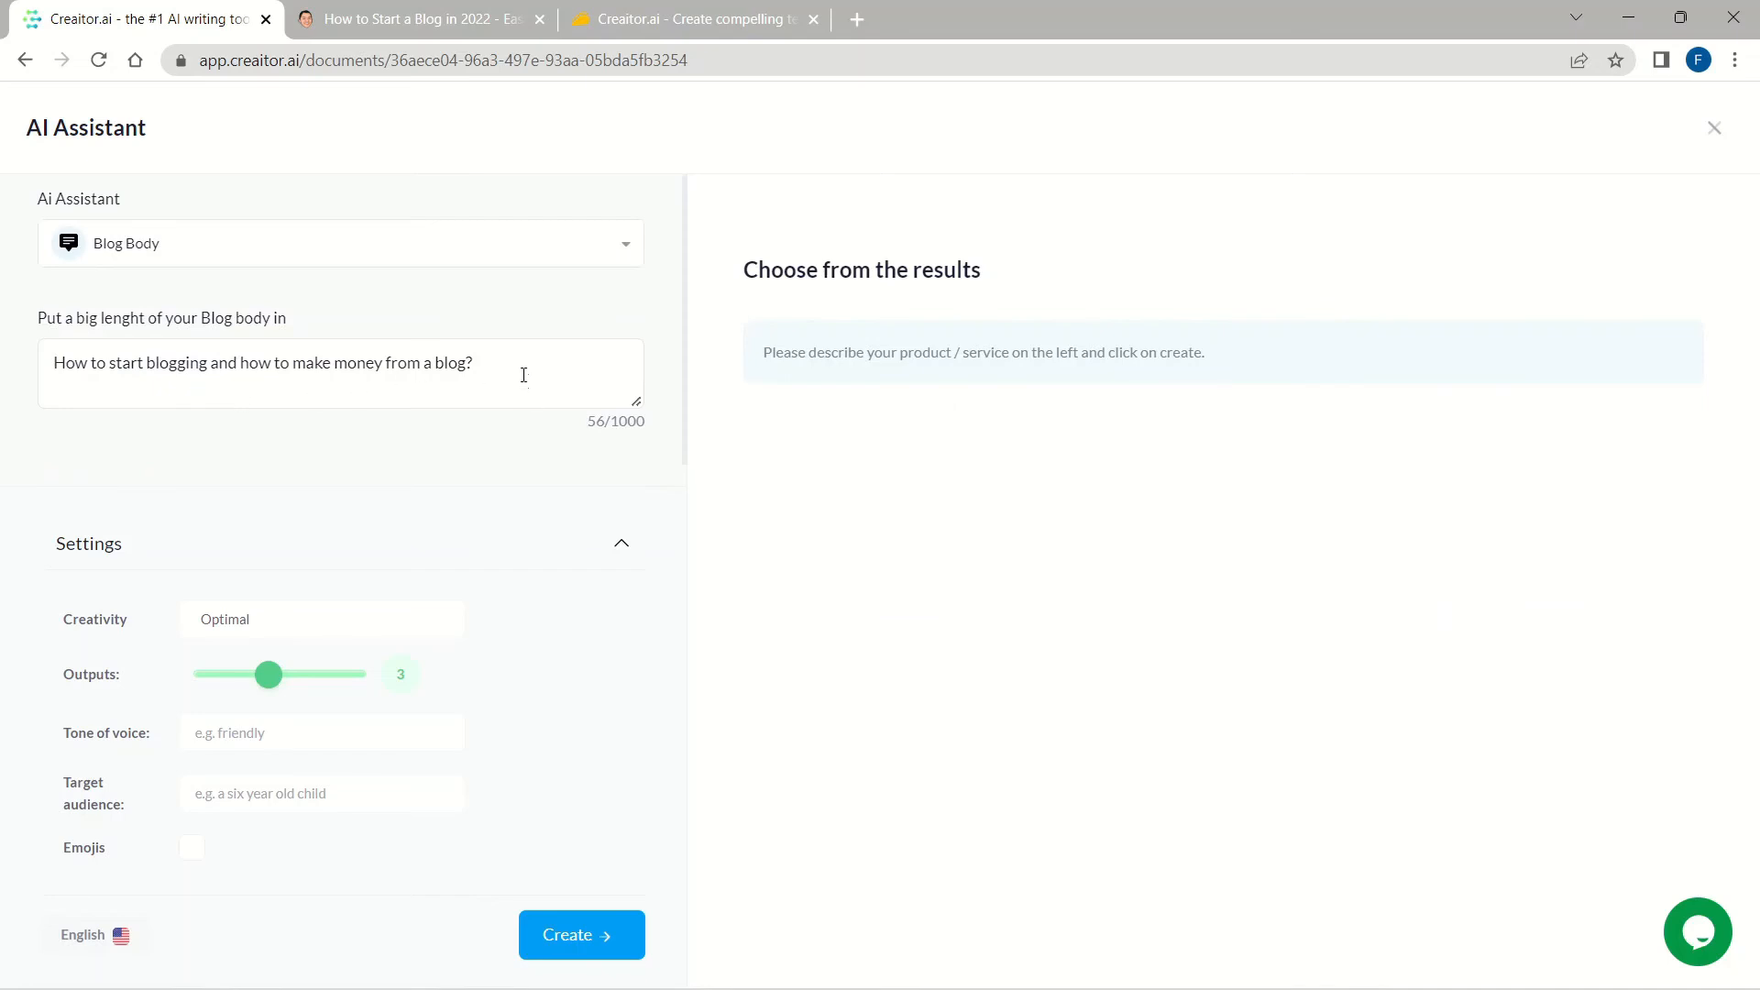
pyautogui.moveTo(524, 374); pyautogui.dragTo(4, 381)
pyautogui.write('how to')
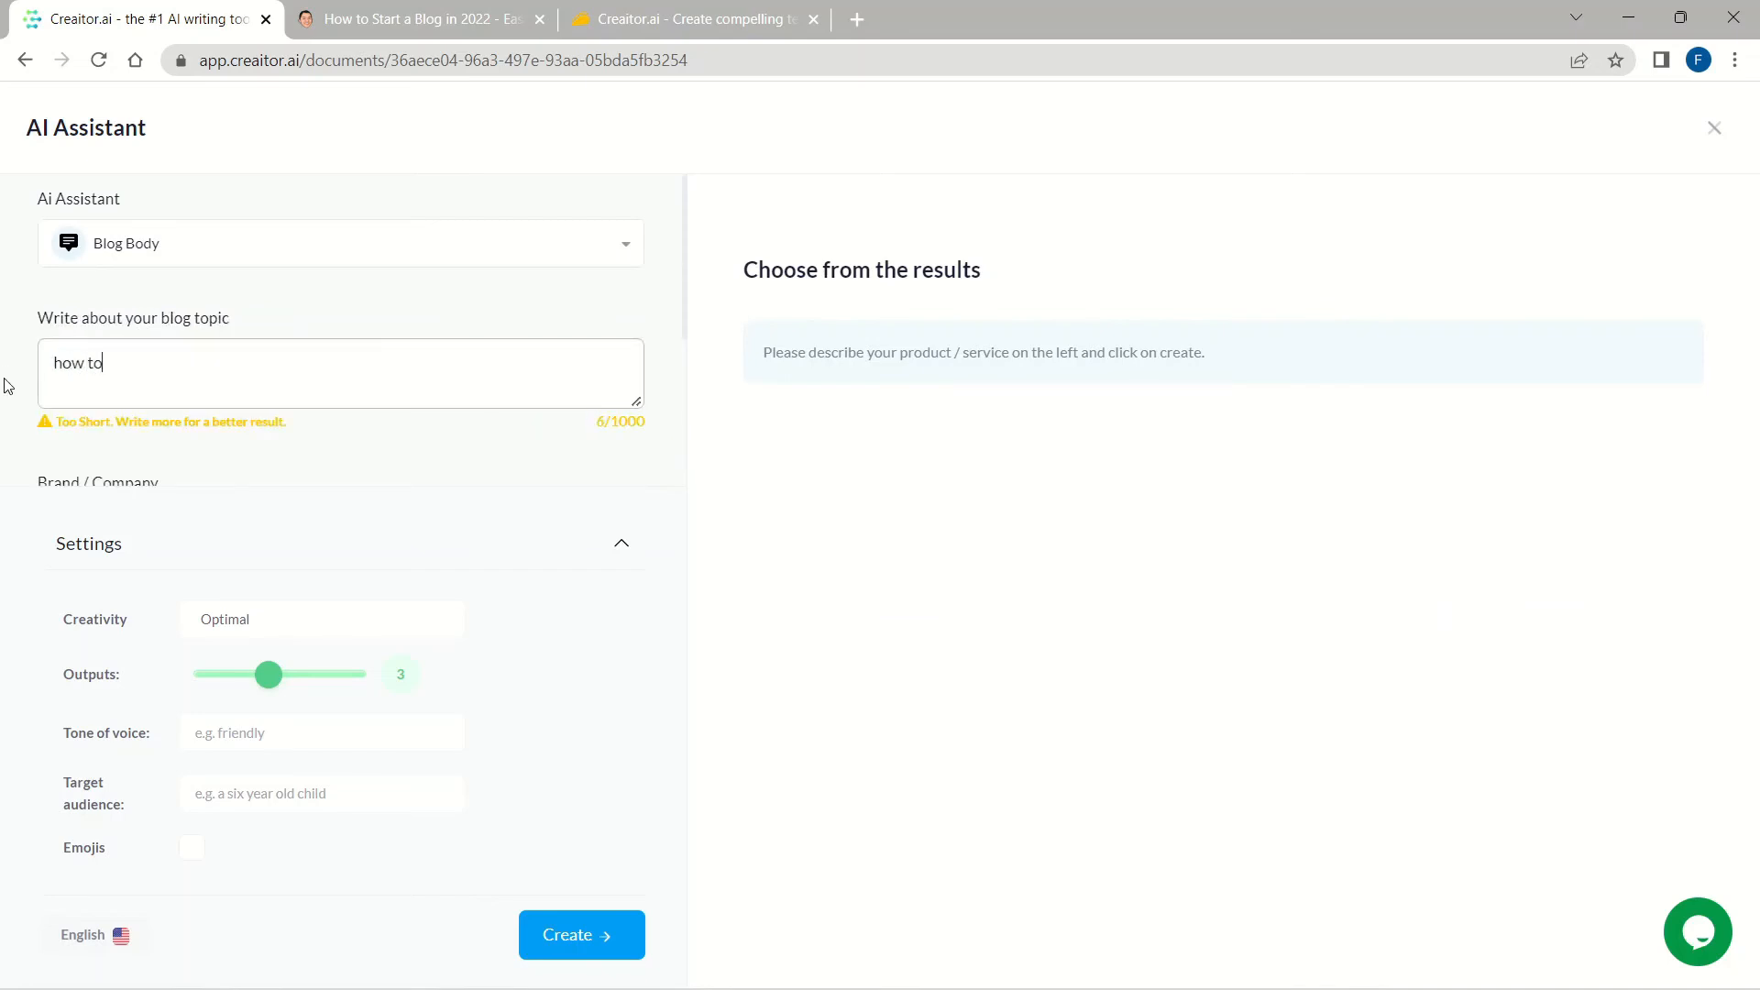
pyautogui.write(' connect')
pyautogui.press('BackSpace')
pyautogui.write('domain and hostng')
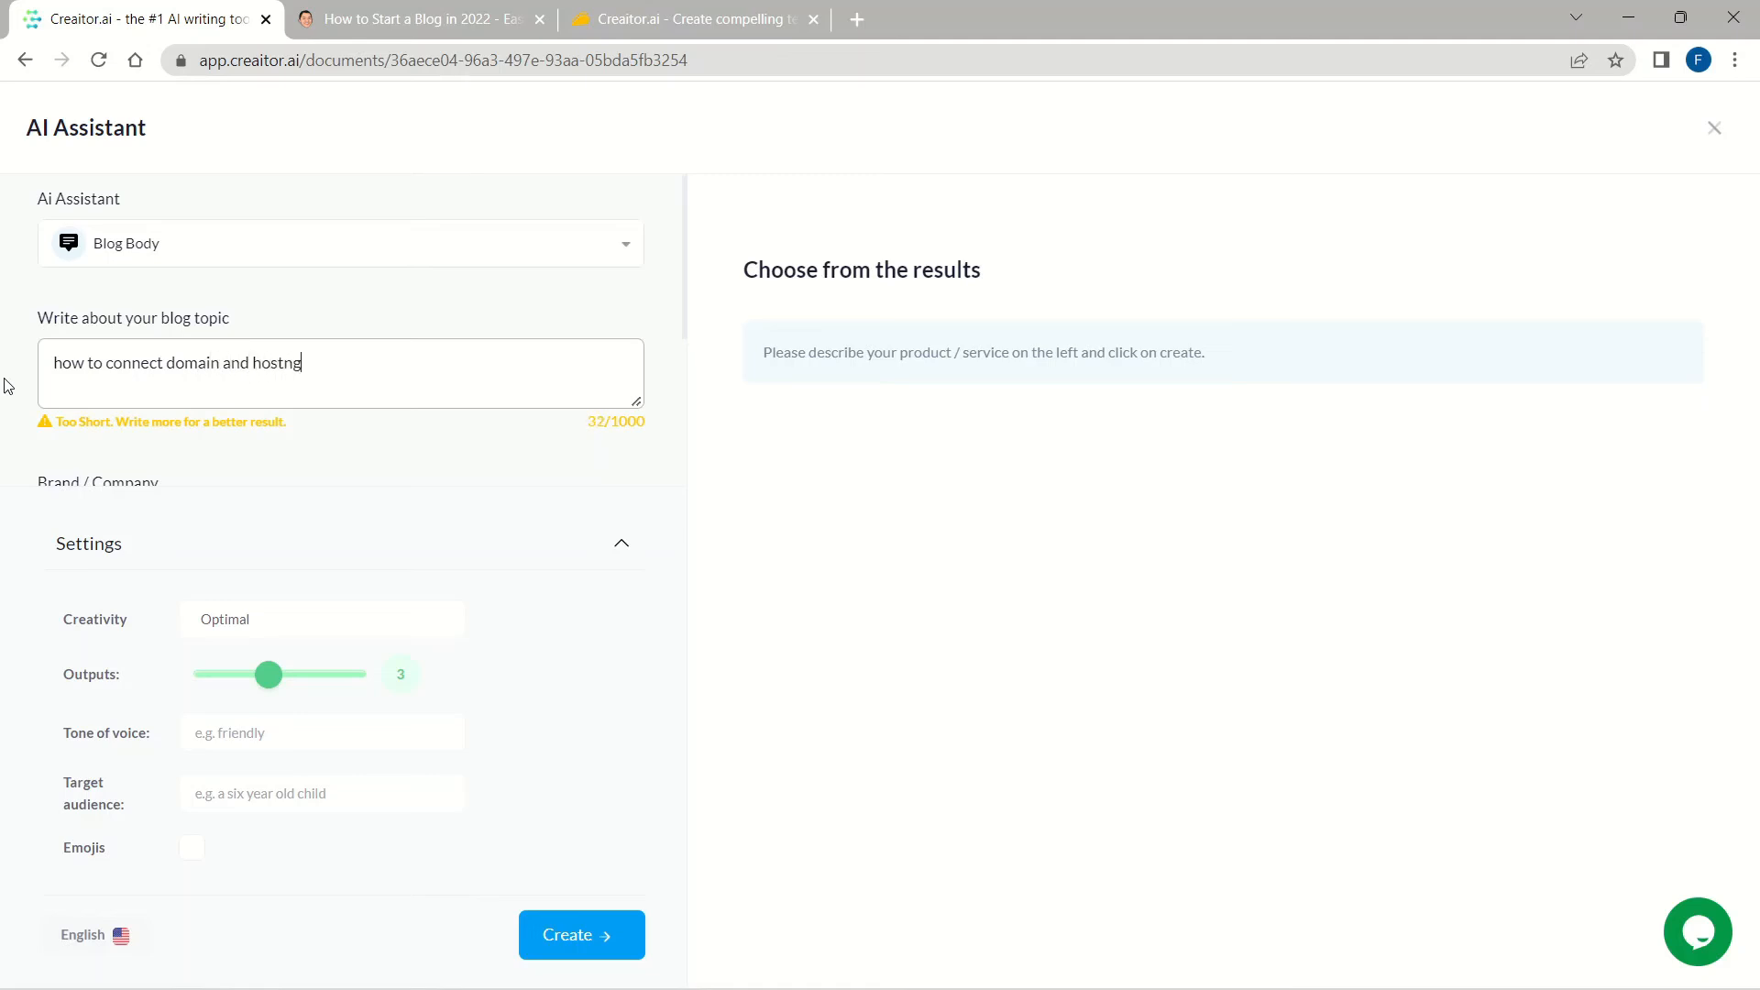
pyautogui.press('BackSpace')
pyautogui.press('BackSpace')
pyautogui.write('ing')
pyautogui.click(568, 933)
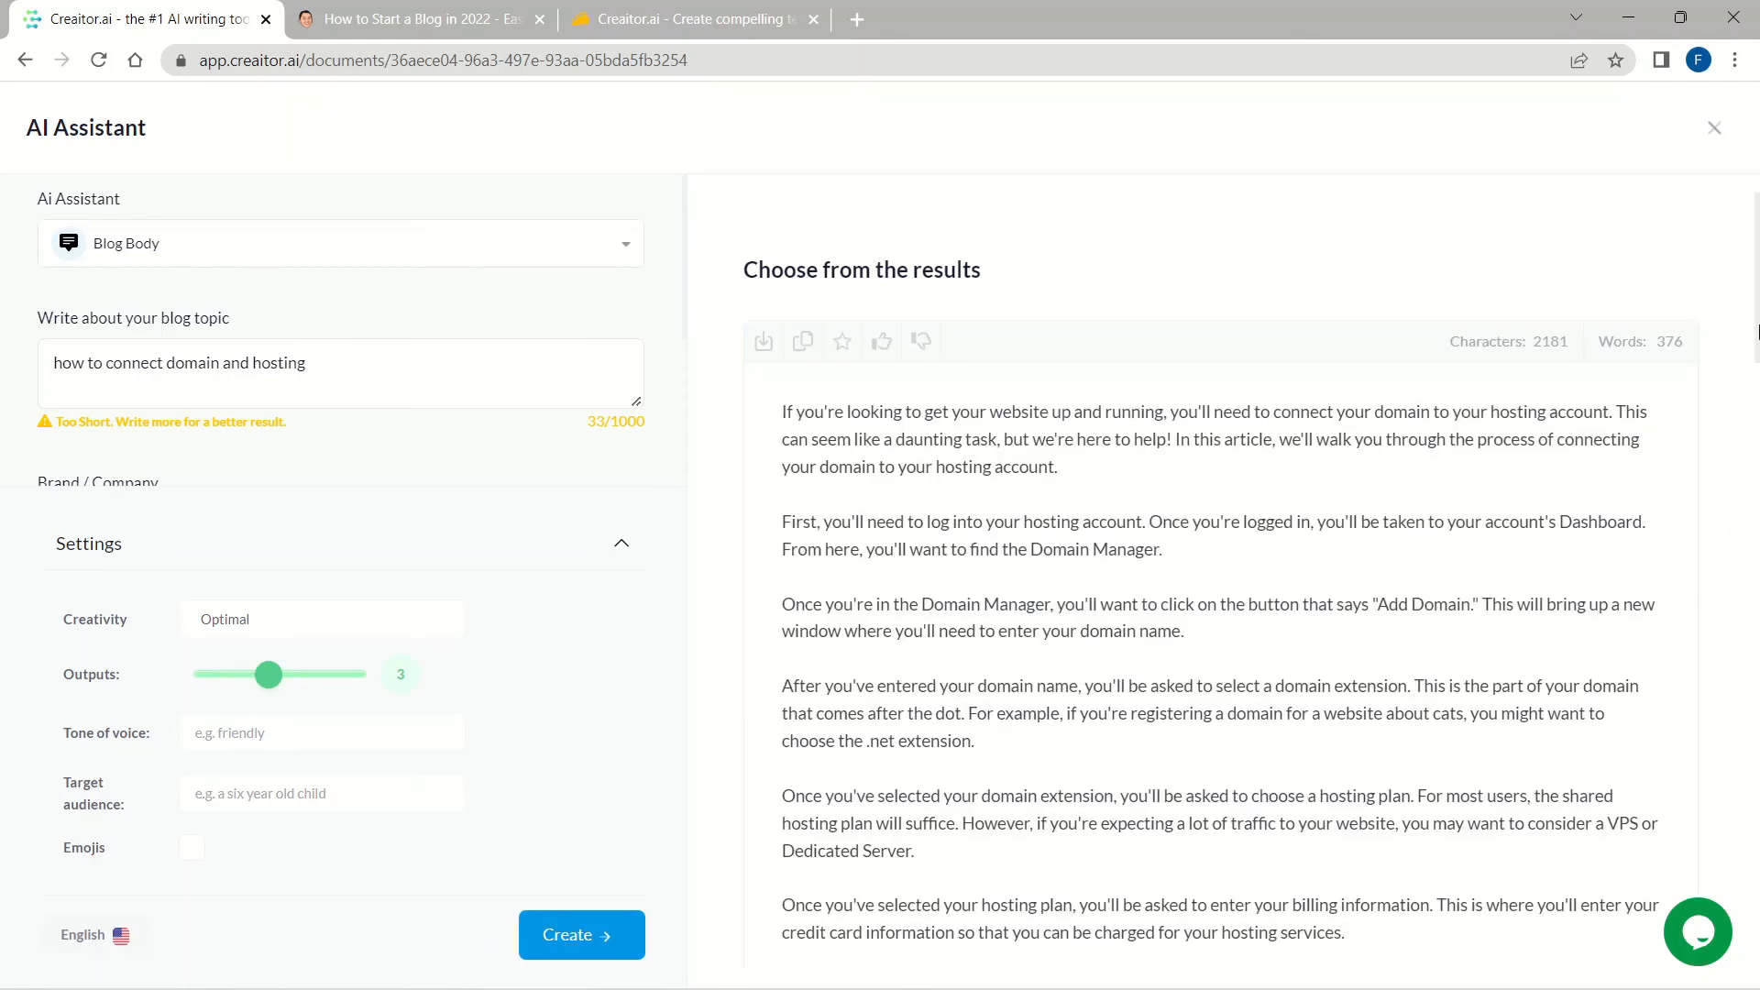
# Compare the generated blog bodies and insert the third one, which explains adding an "A record" in the DNS settings, into the document.
pyautogui.moveTo(1758, 330); pyautogui.dragTo(1758, 559)
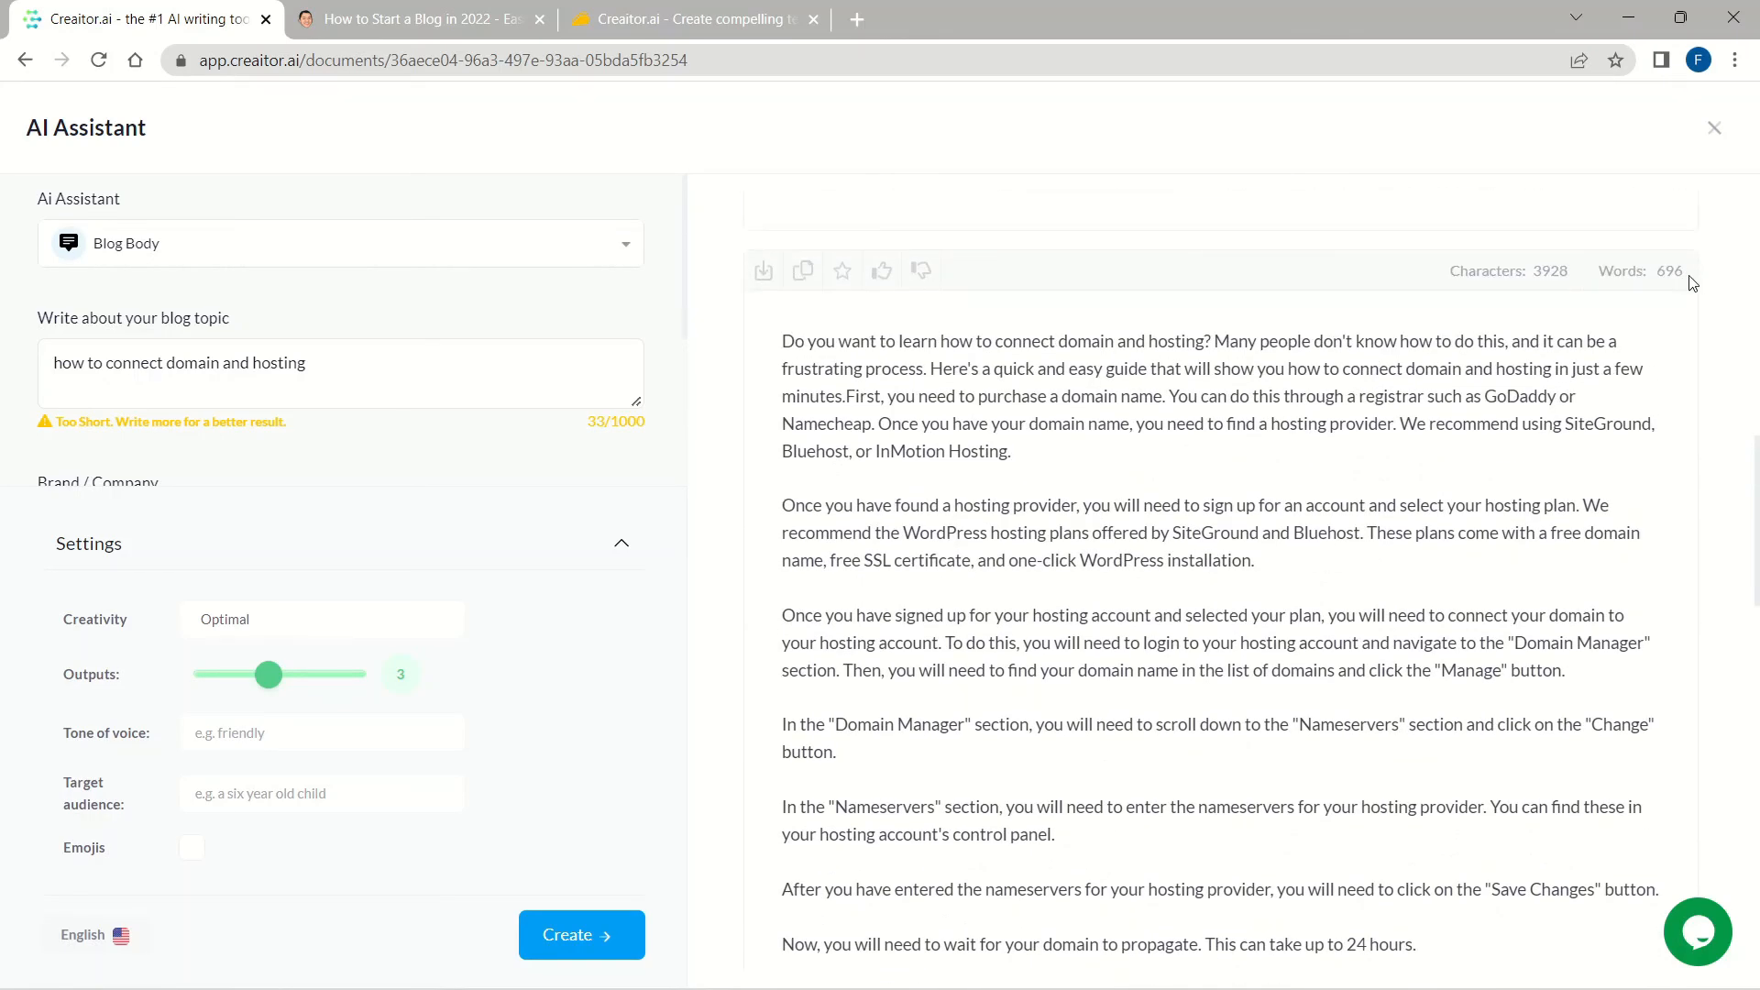
pyautogui.click(1758, 648)
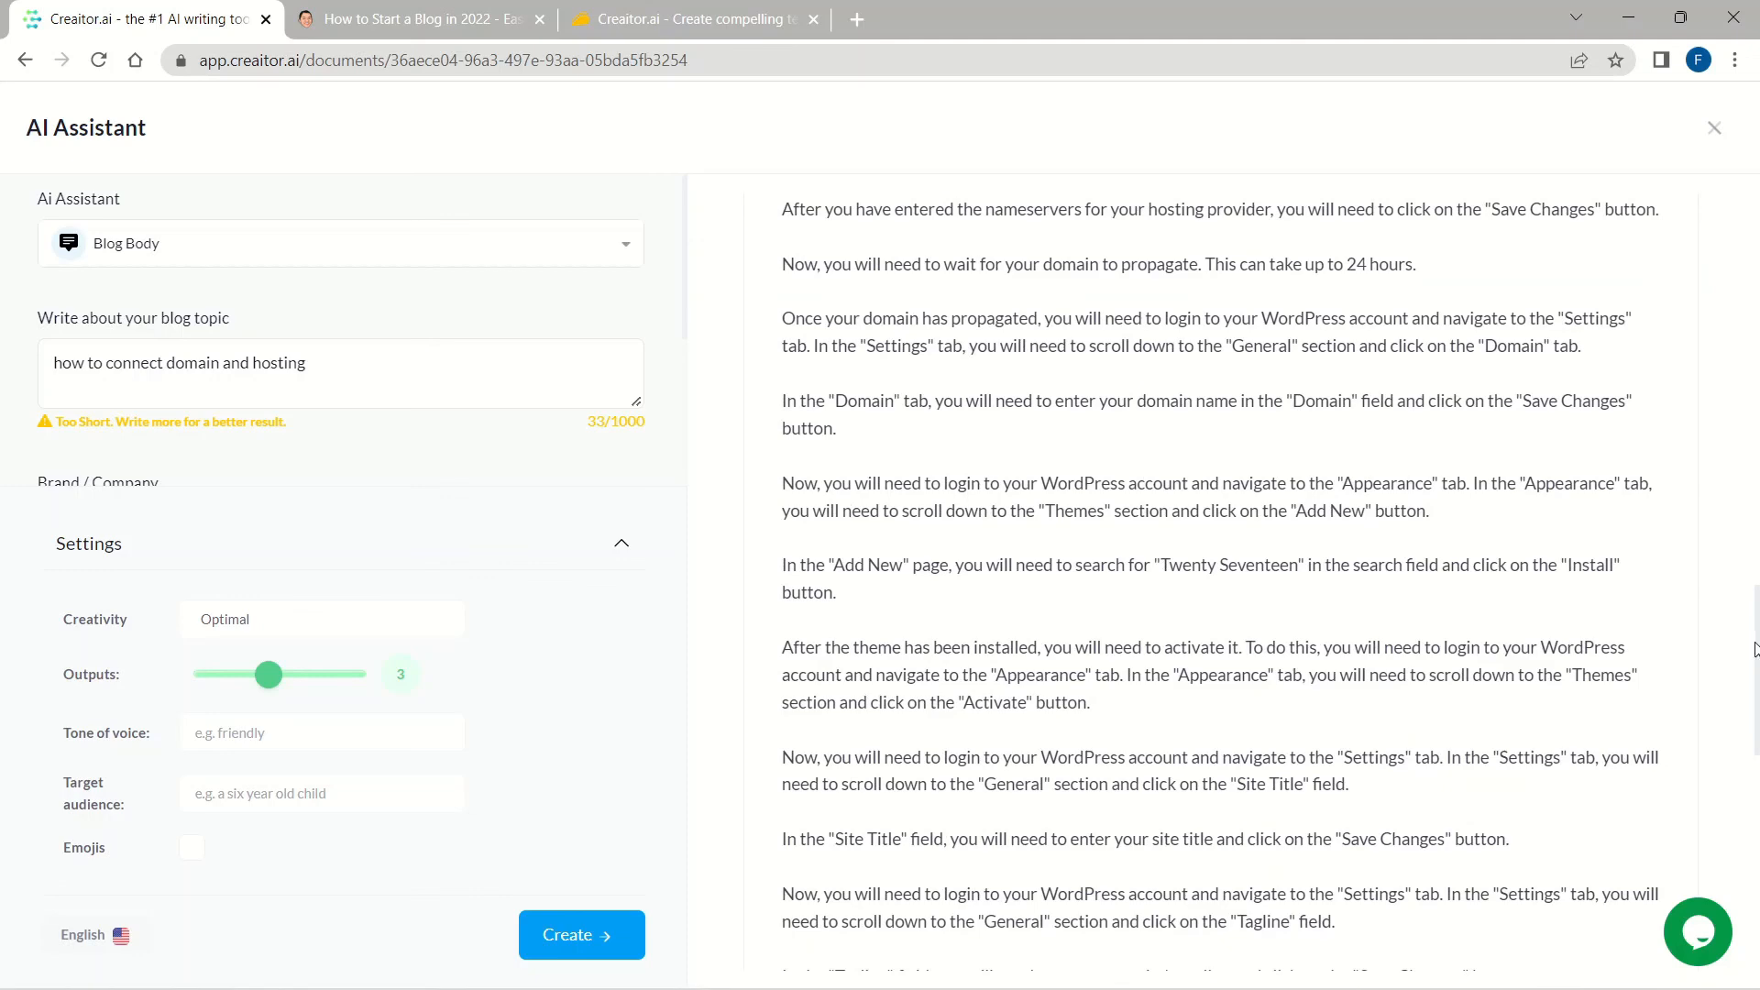
pyautogui.scroll(15, 1355, 558)
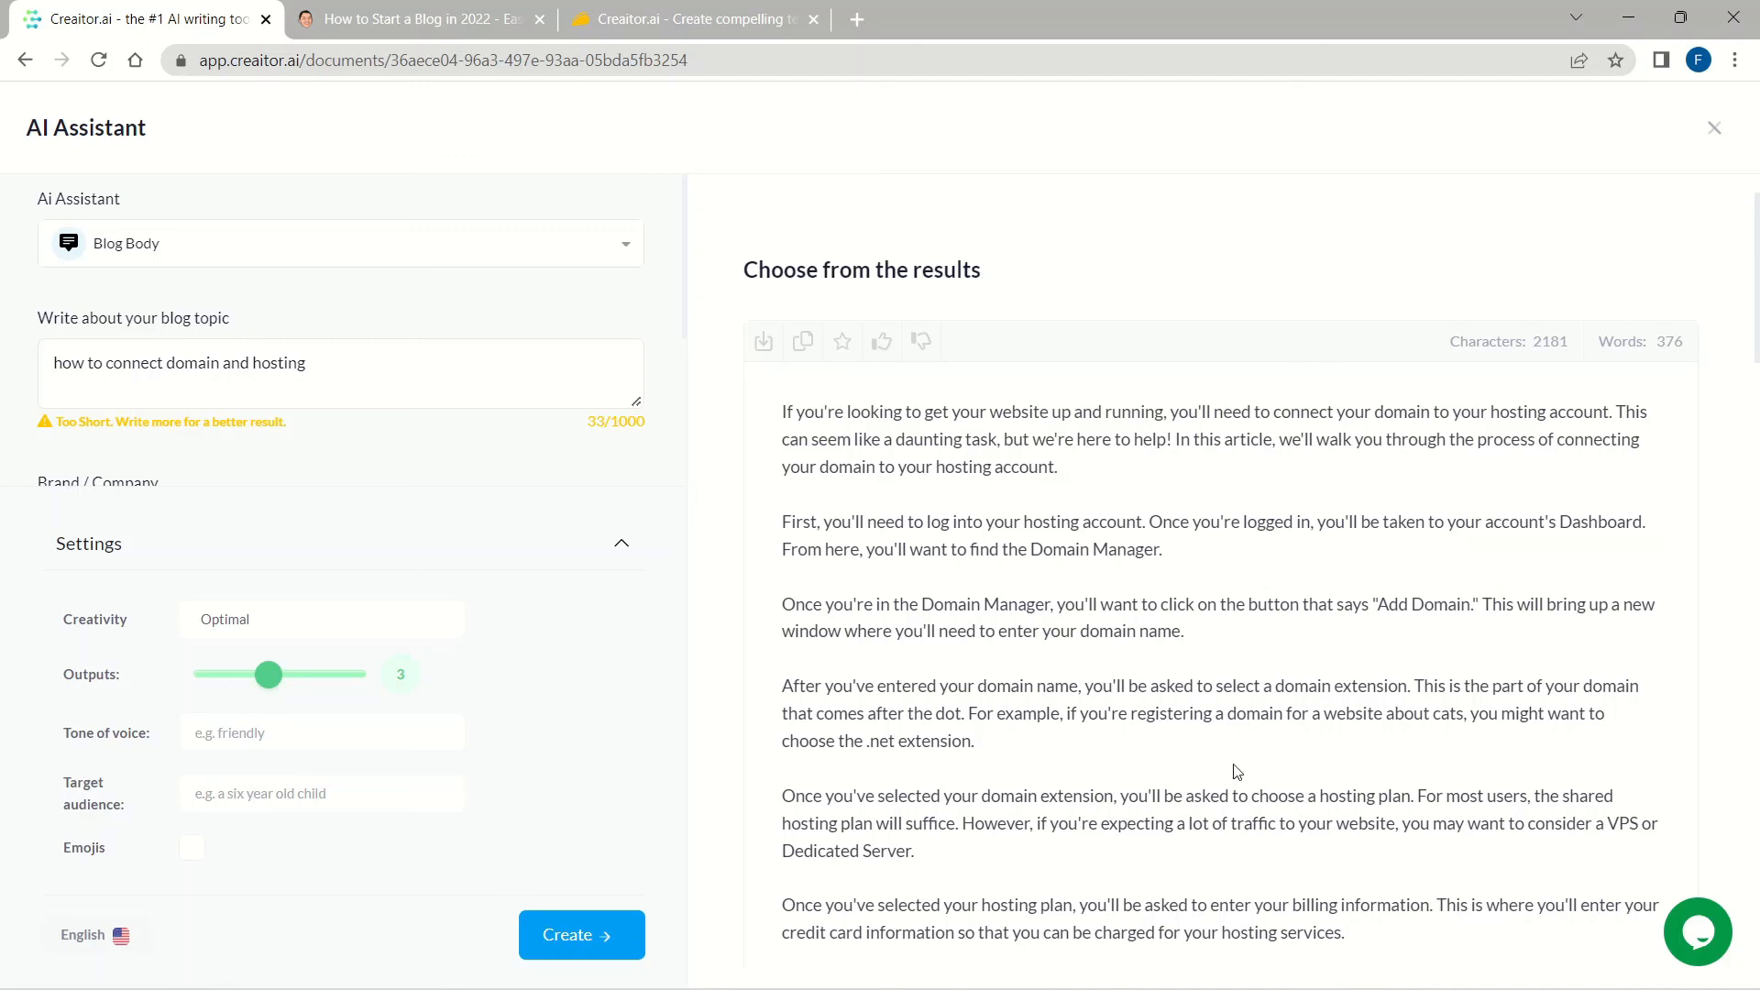
pyautogui.scroll(-4, 1238, 772)
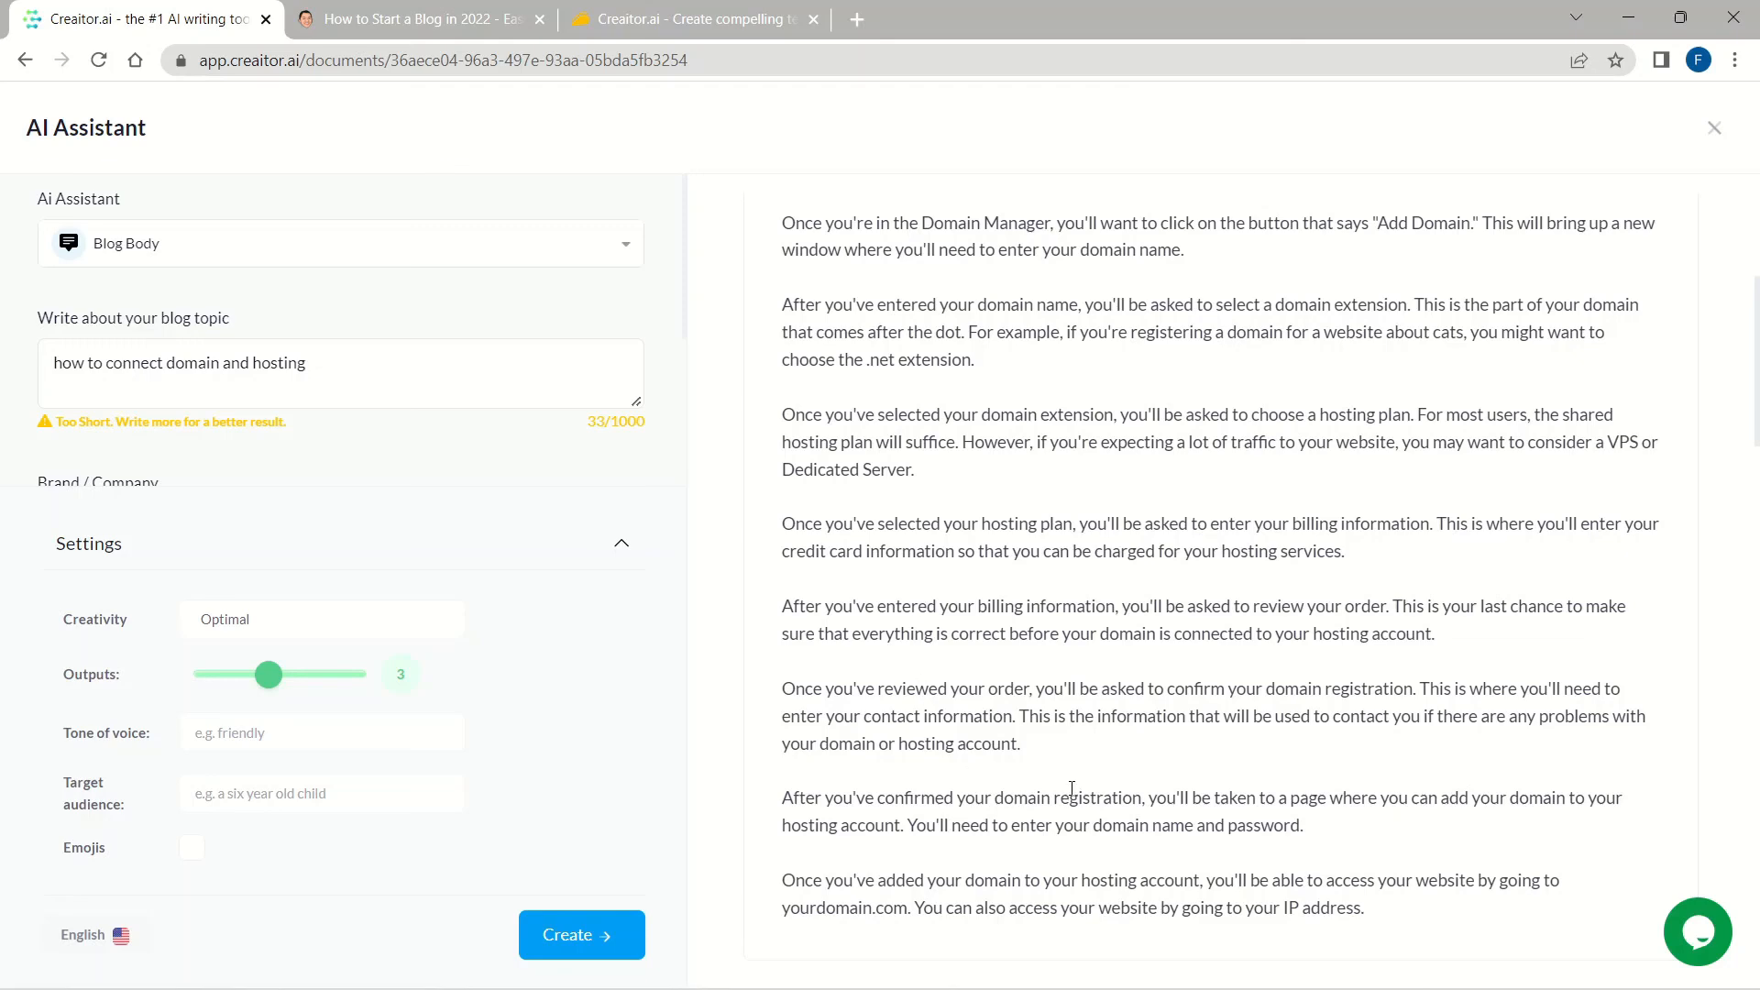
pyautogui.scroll(-15, 1073, 790)
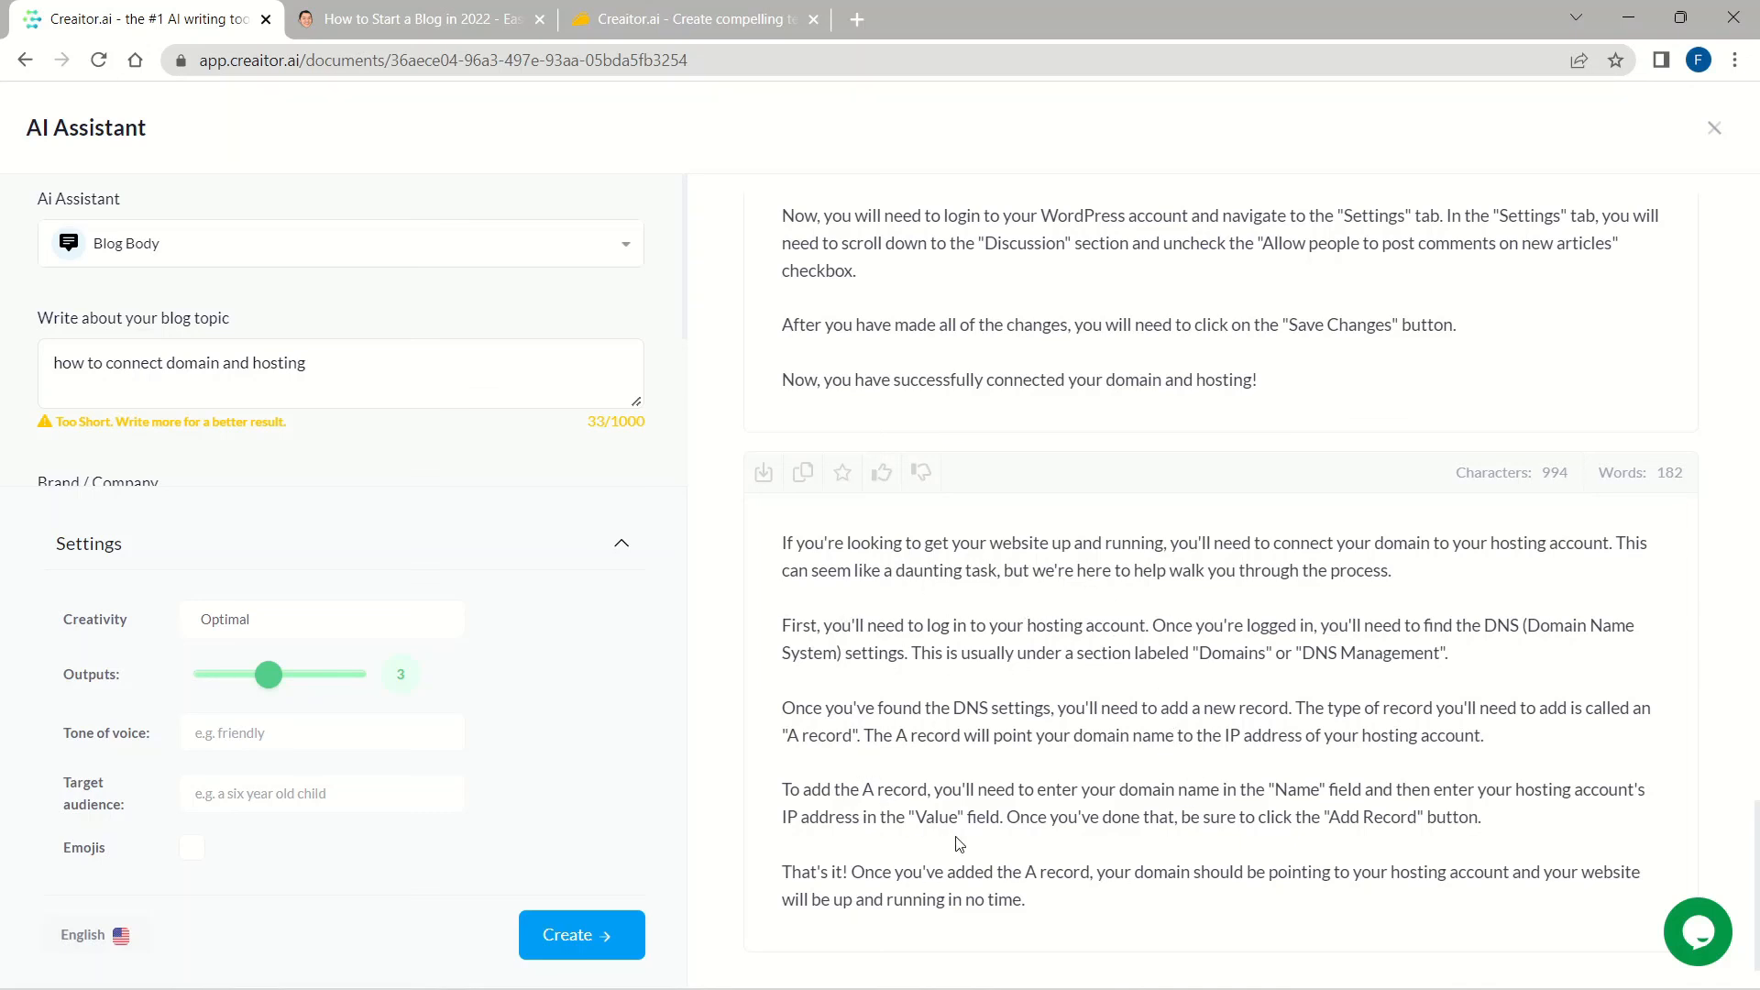
pyautogui.click(763, 473)
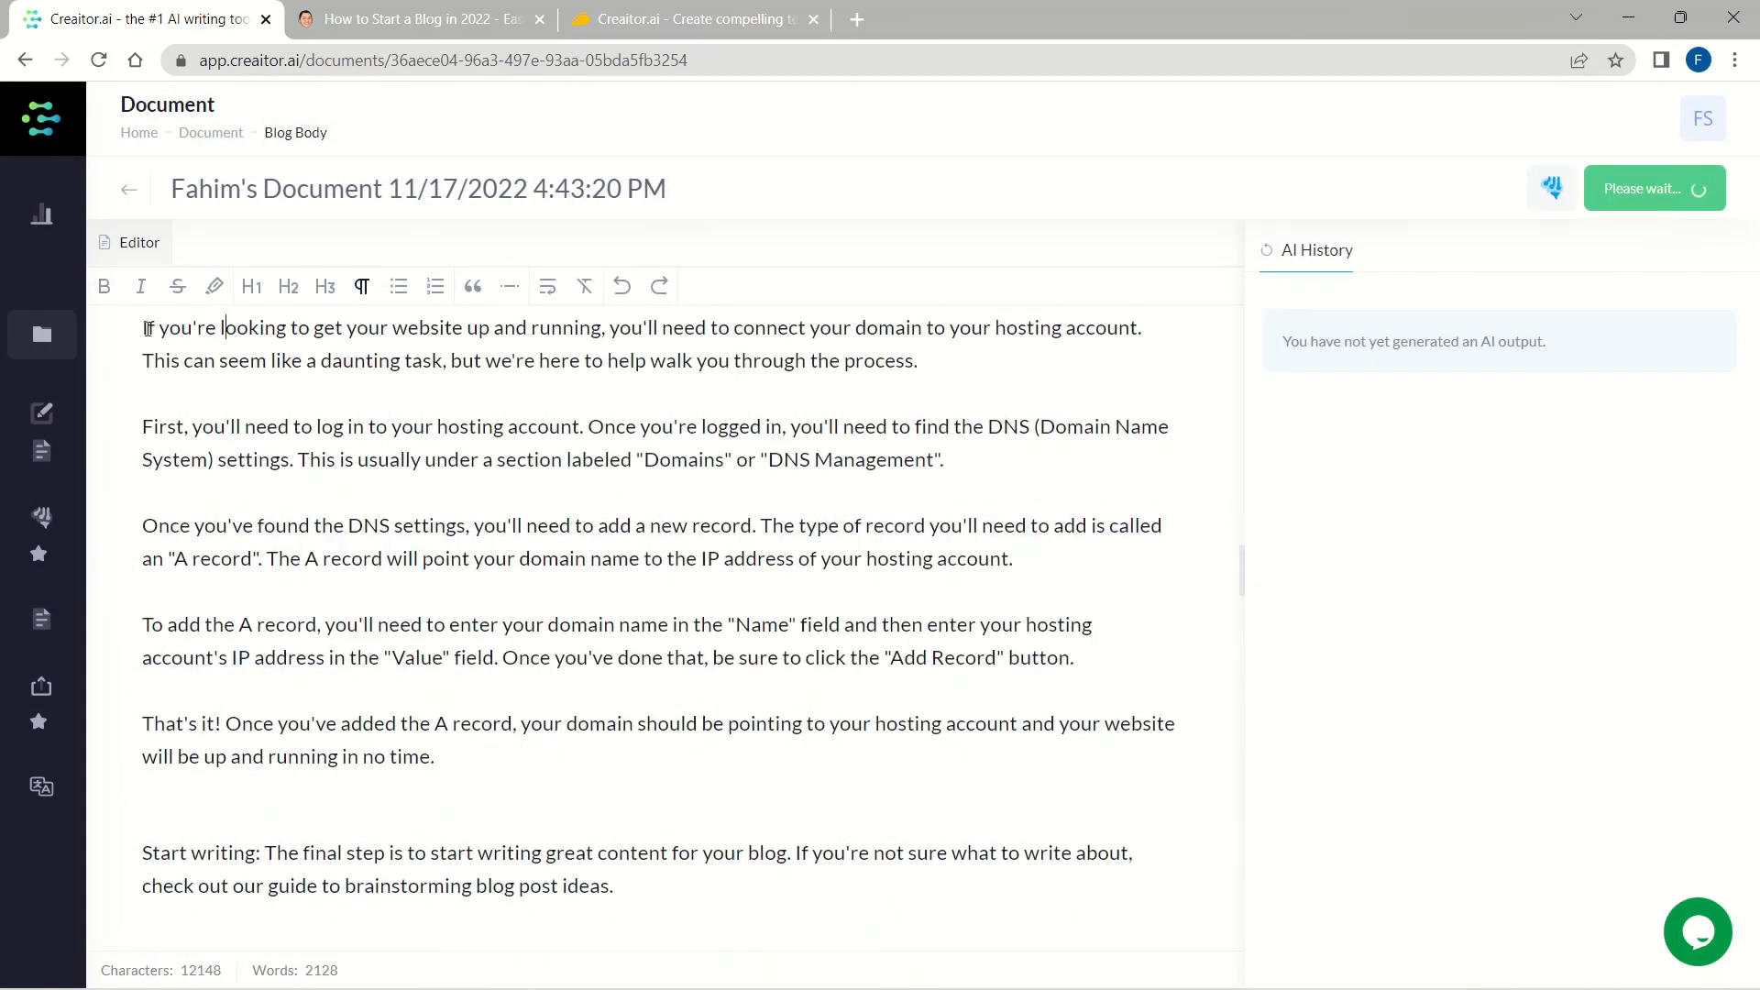
pyautogui.moveTo(147, 327); pyautogui.dragTo(563, 657)
pyautogui.click(562, 657)
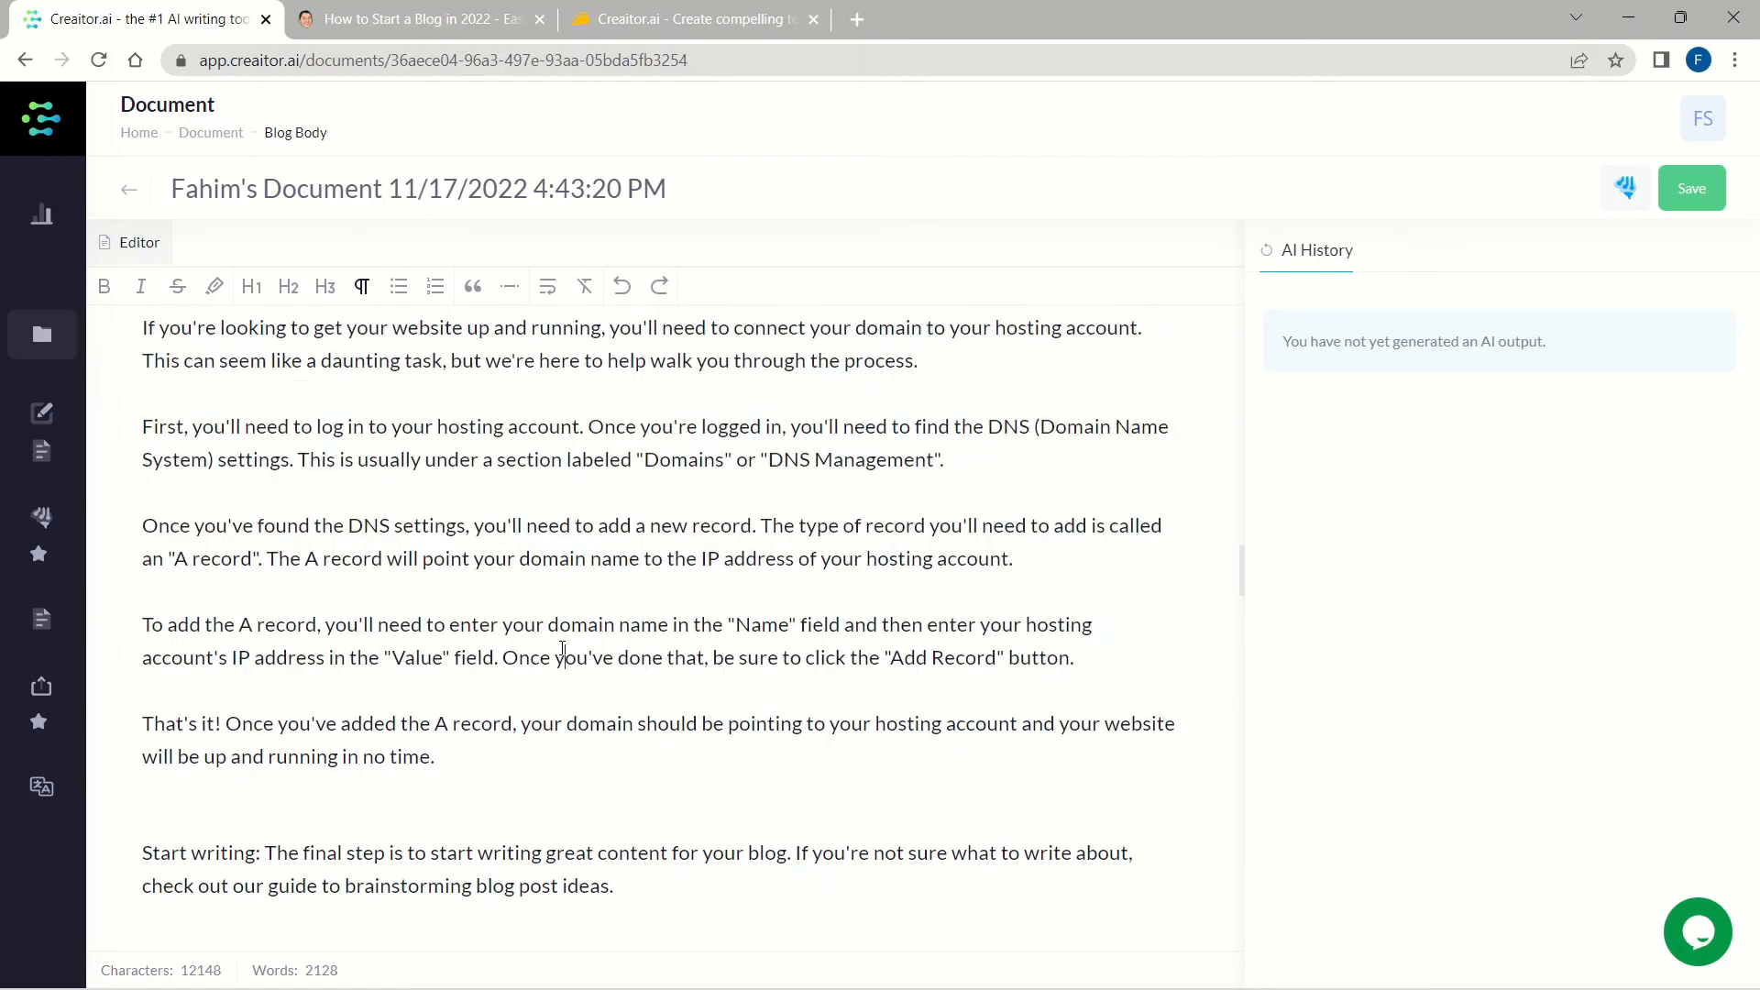